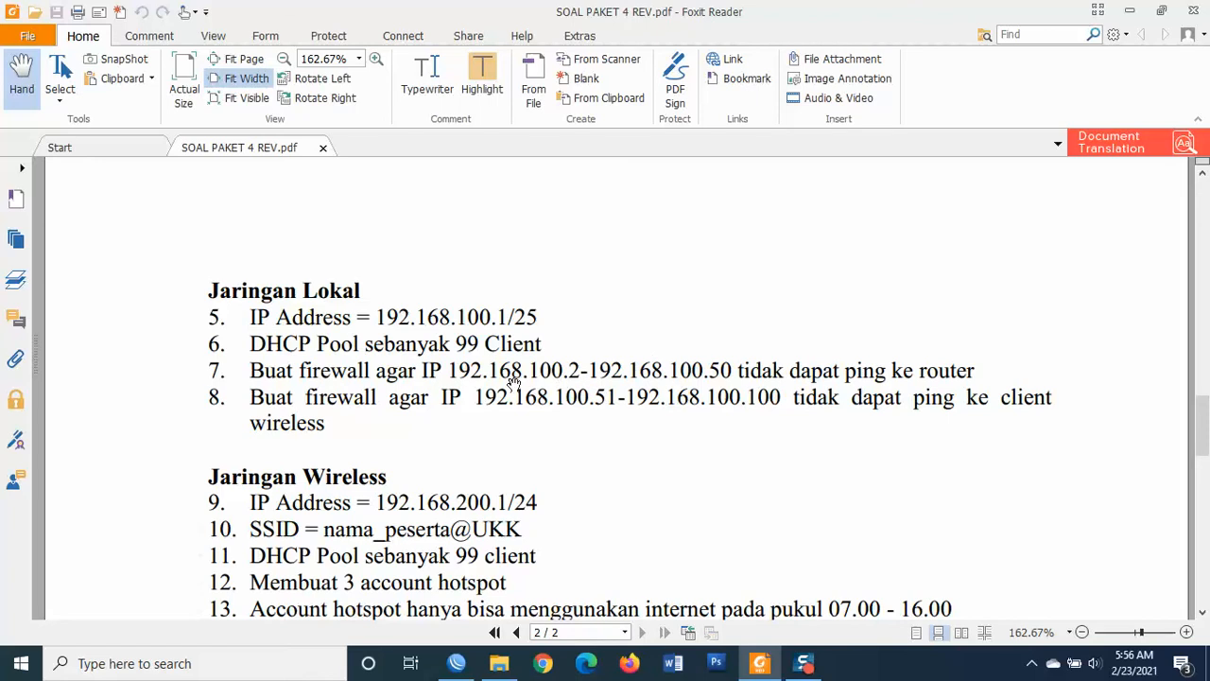
Read the firewall requirements of the local network and the IP, SSID, DHCP and hotspot requirements of the wireless network
drag(533, 371, 588, 377)
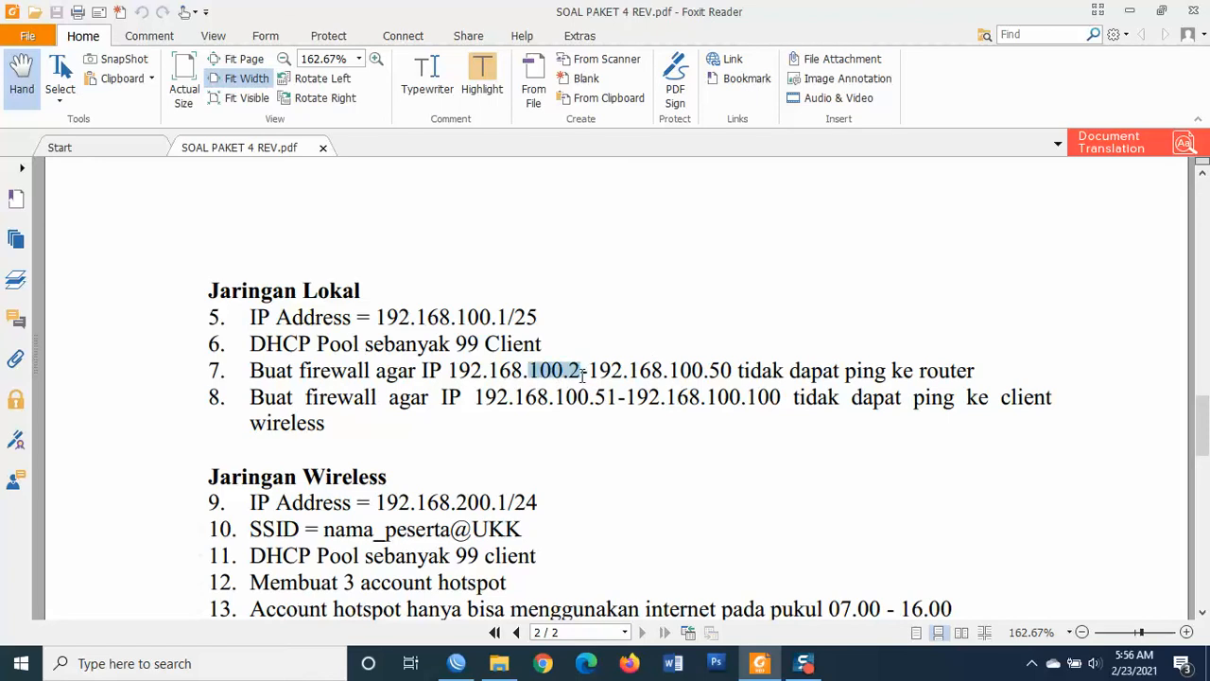
drag(670, 370, 728, 370)
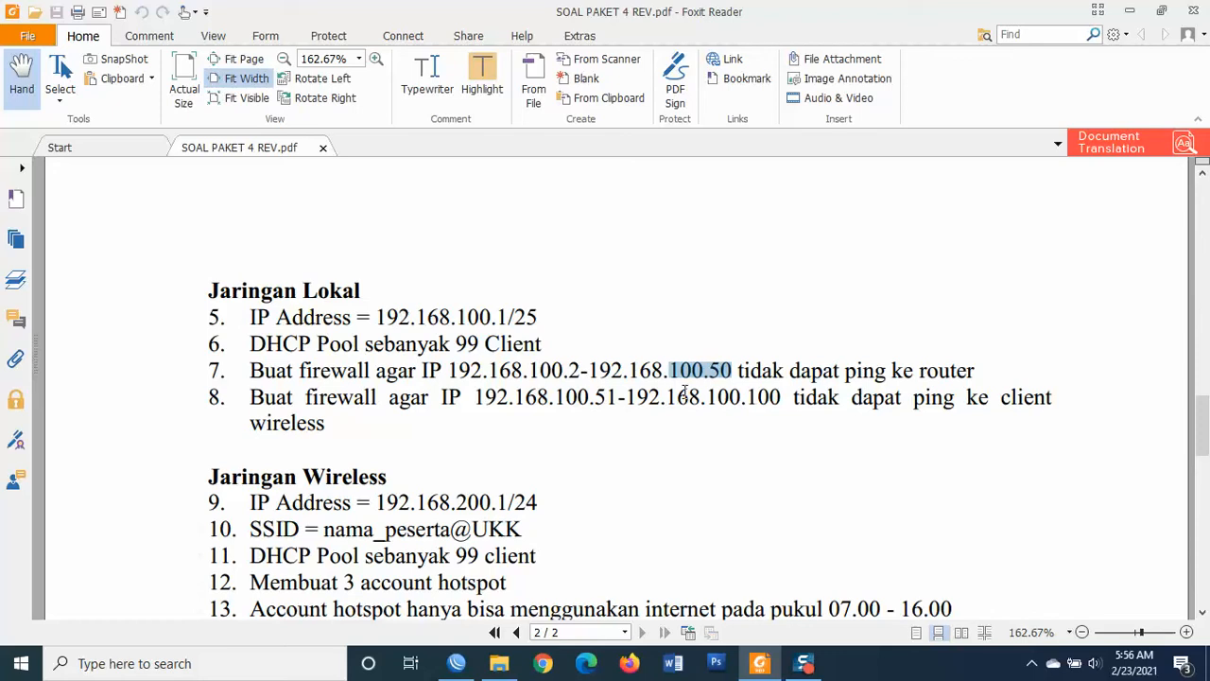
drag(556, 398, 618, 402)
drag(707, 404, 779, 405)
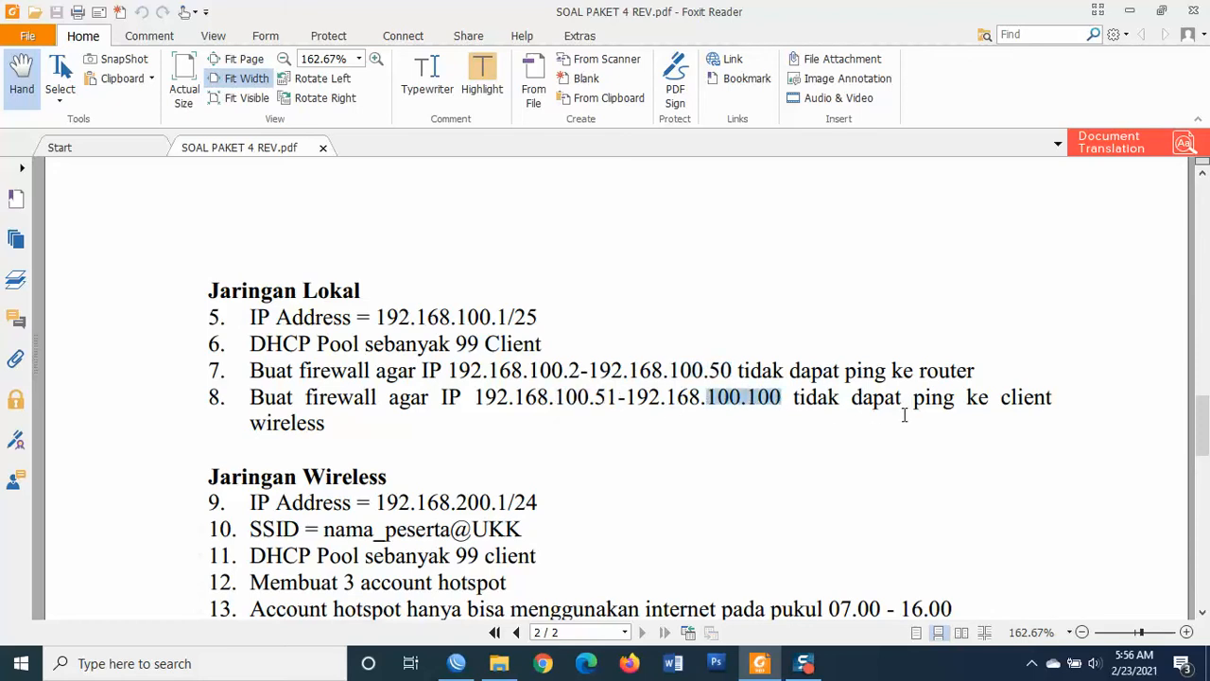
scroll(765, 453, down, 3)
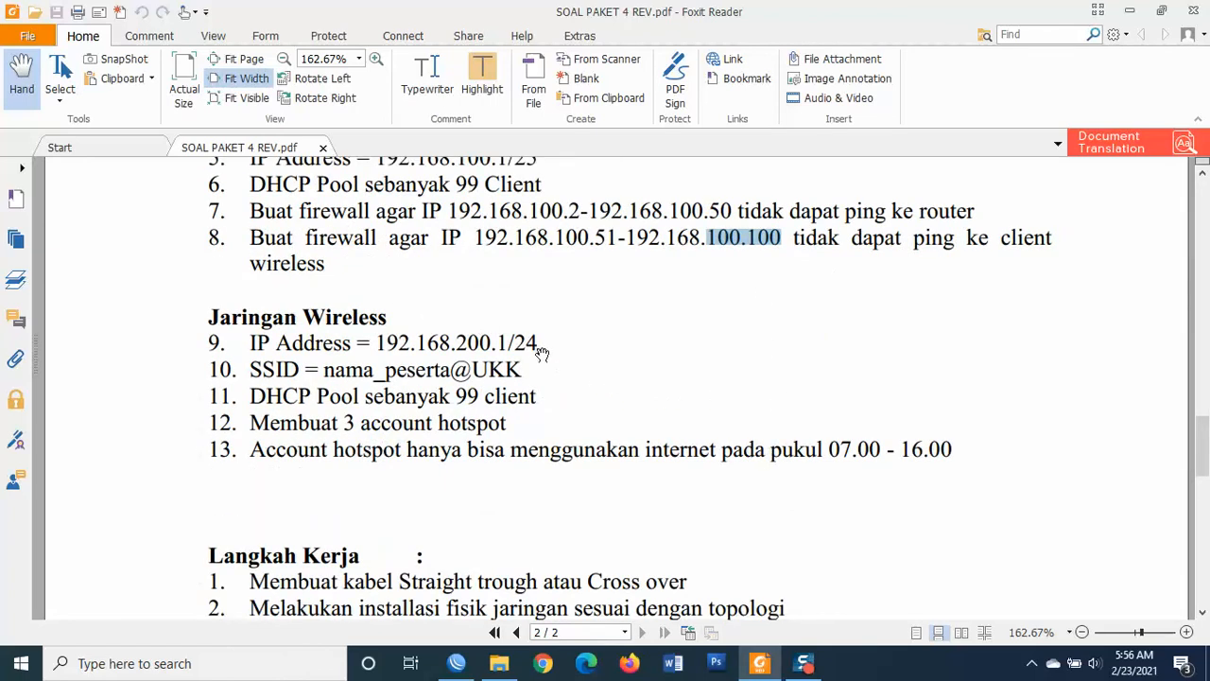
scroll(440, 331, up, 1)
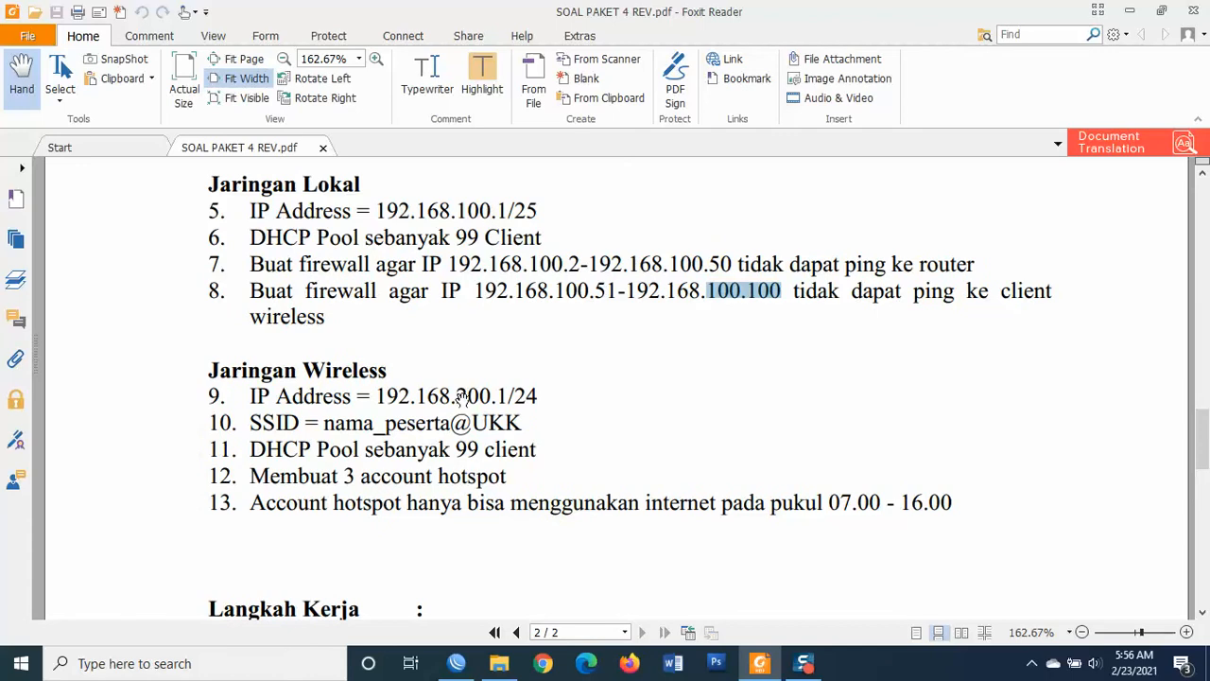
drag(462, 395, 495, 395)
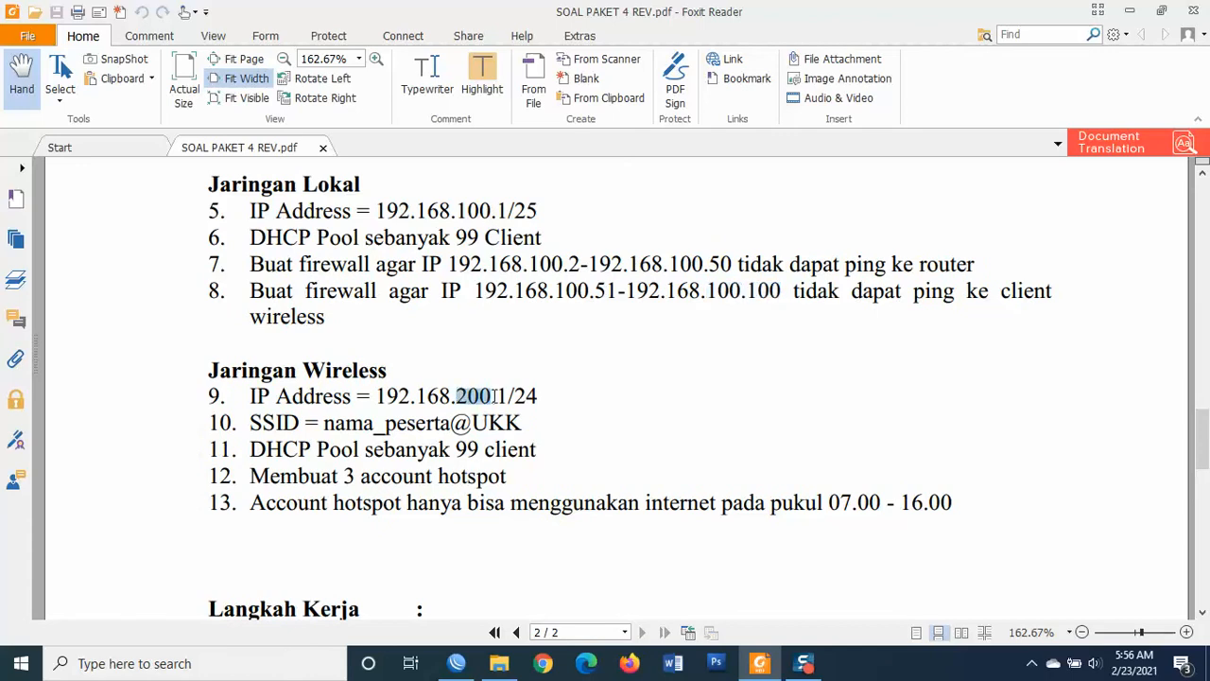
click(460, 210)
drag(331, 425, 519, 425)
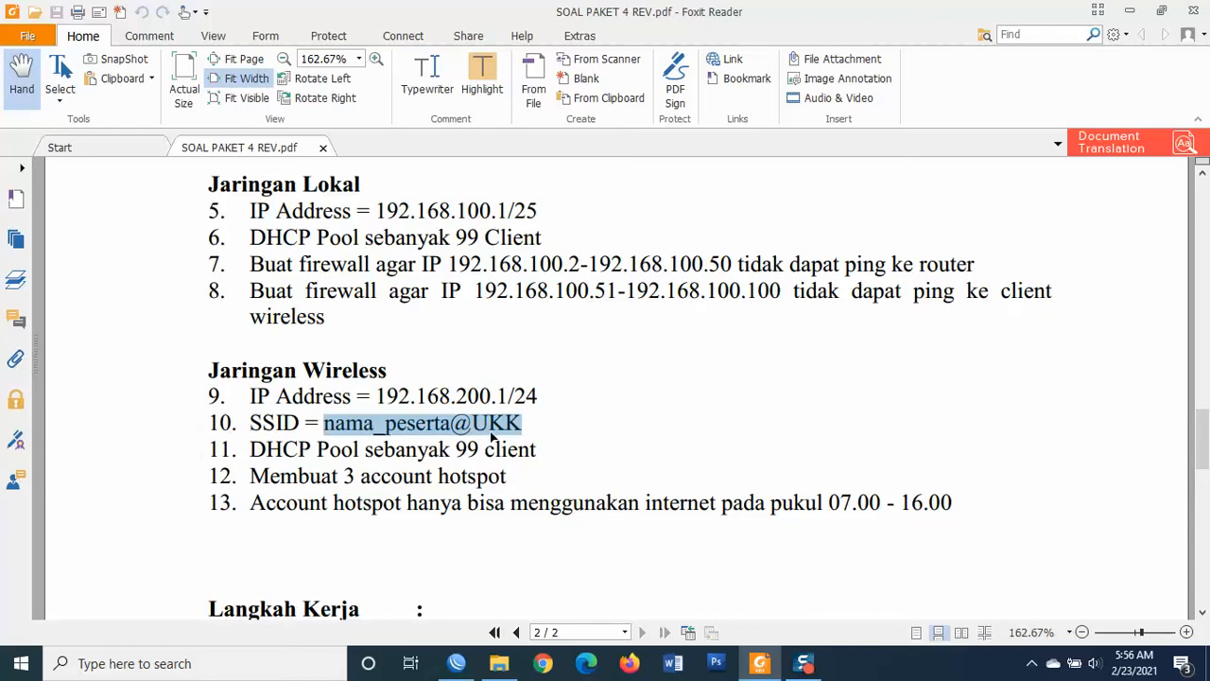
click(511, 440)
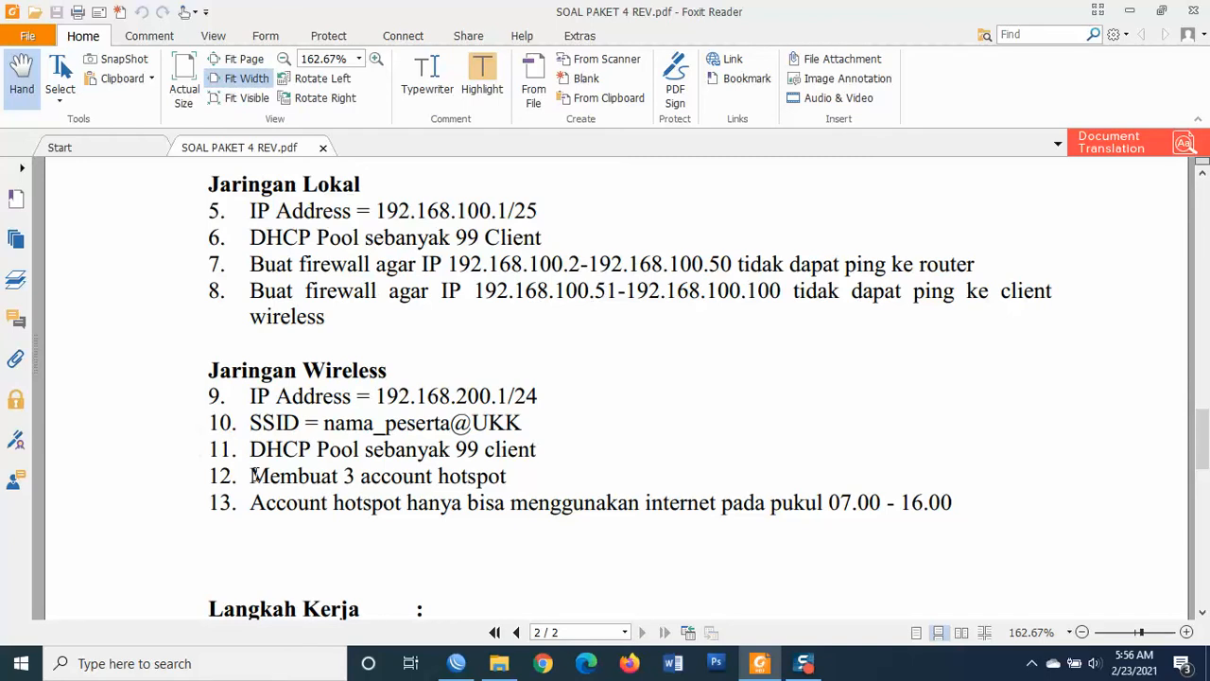
drag(253, 475, 435, 478)
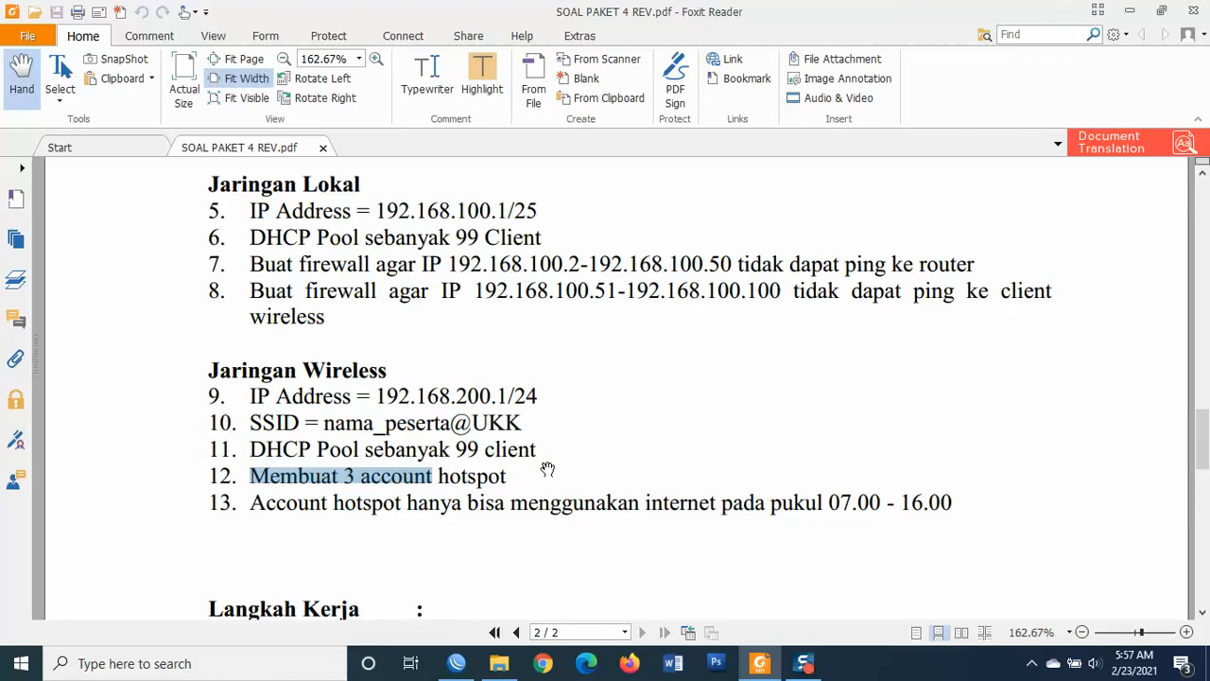
scroll(549, 470, down, 1)
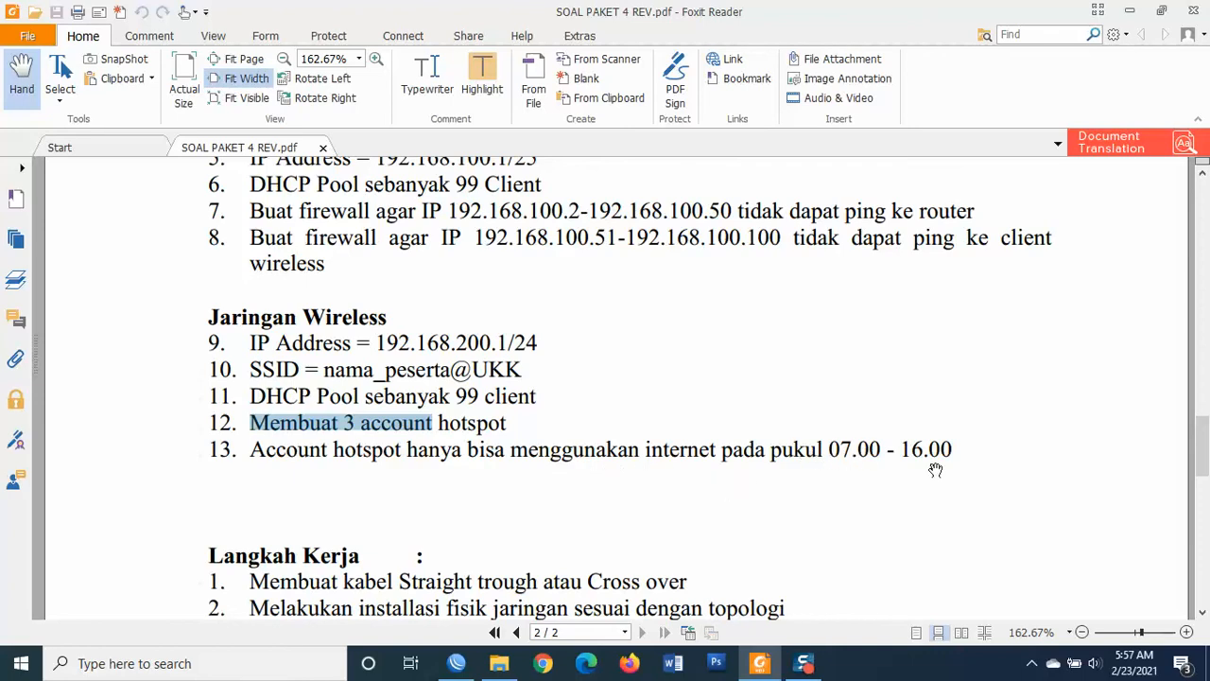
Look through the Langkah Kerja list and the Wifi router and internet settings on the first page
scroll(529, 483, down, 3)
scroll(548, 475, down, 4)
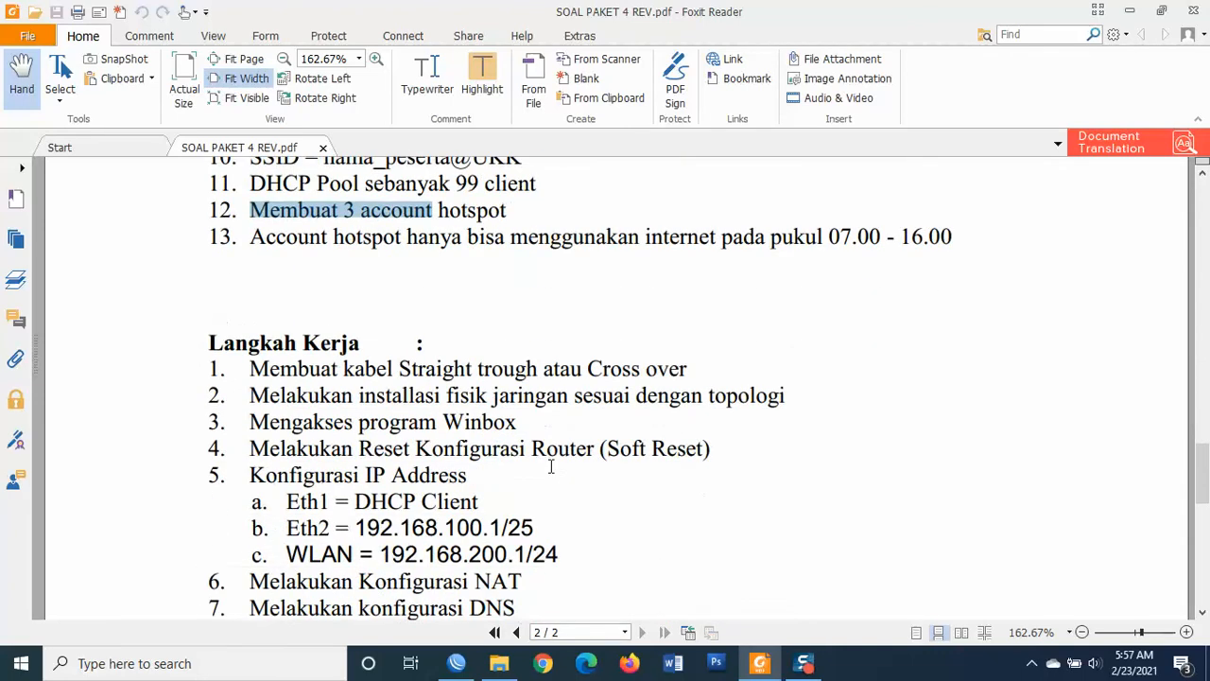
scroll(397, 321, down, 2)
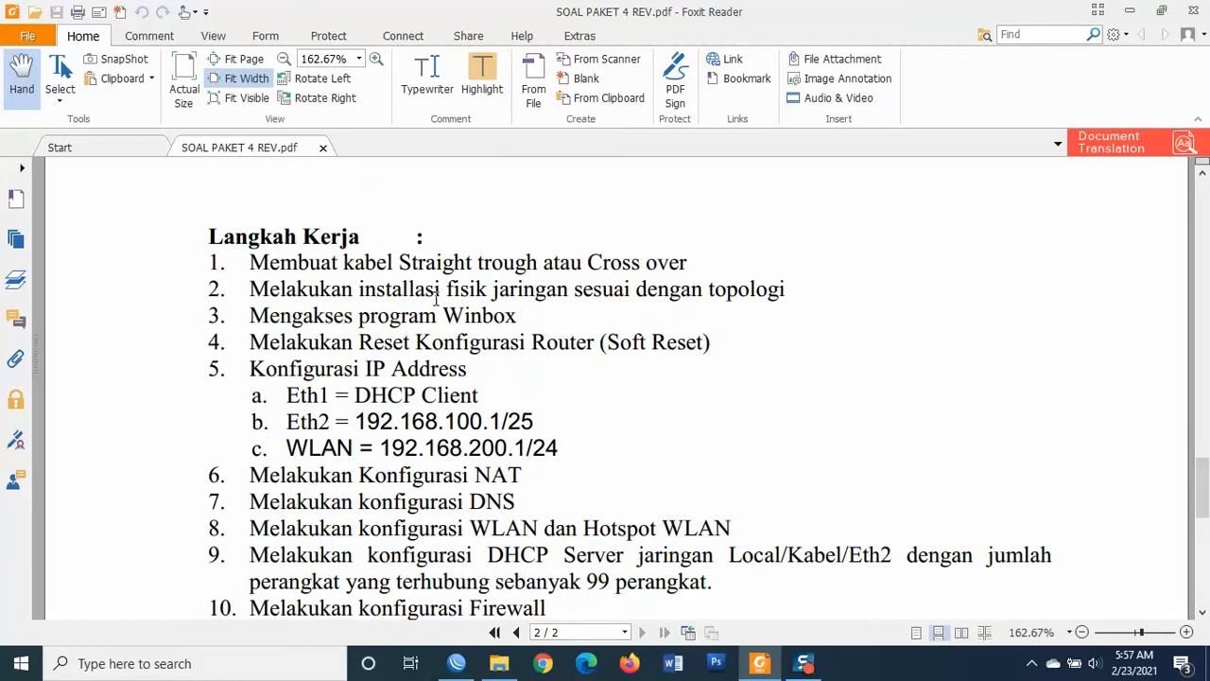
scroll(696, 322, up, 20)
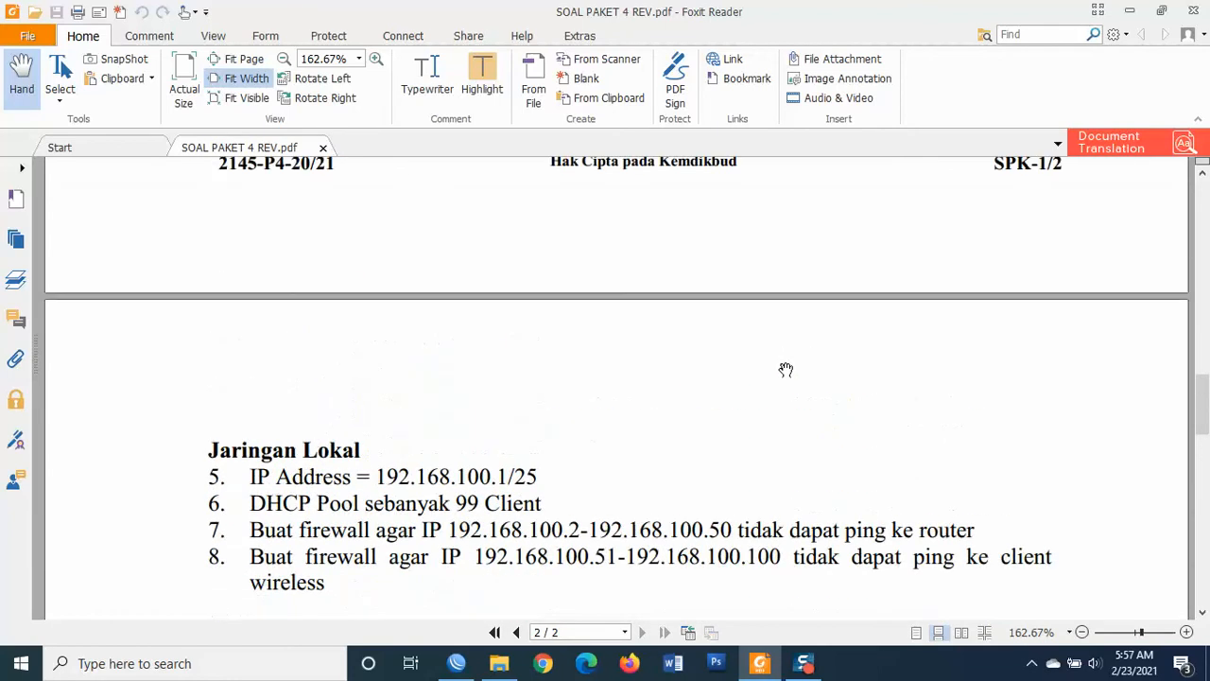
scroll(789, 369, up, 12)
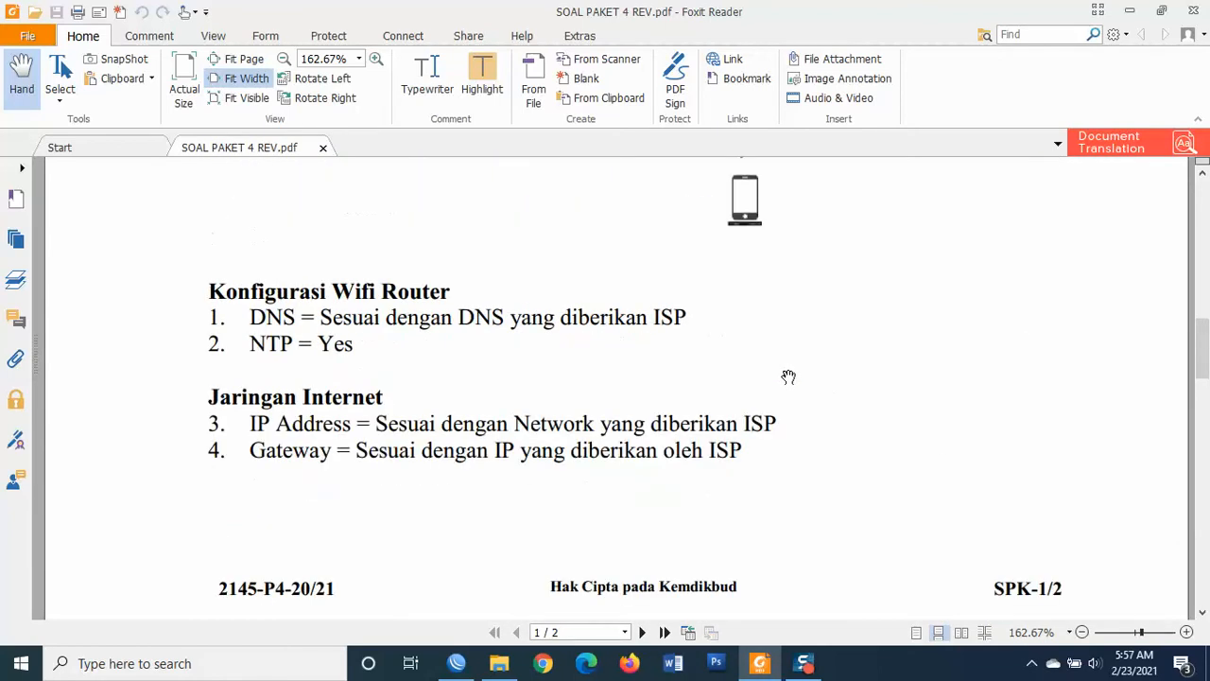
scroll(788, 376, down, 5)
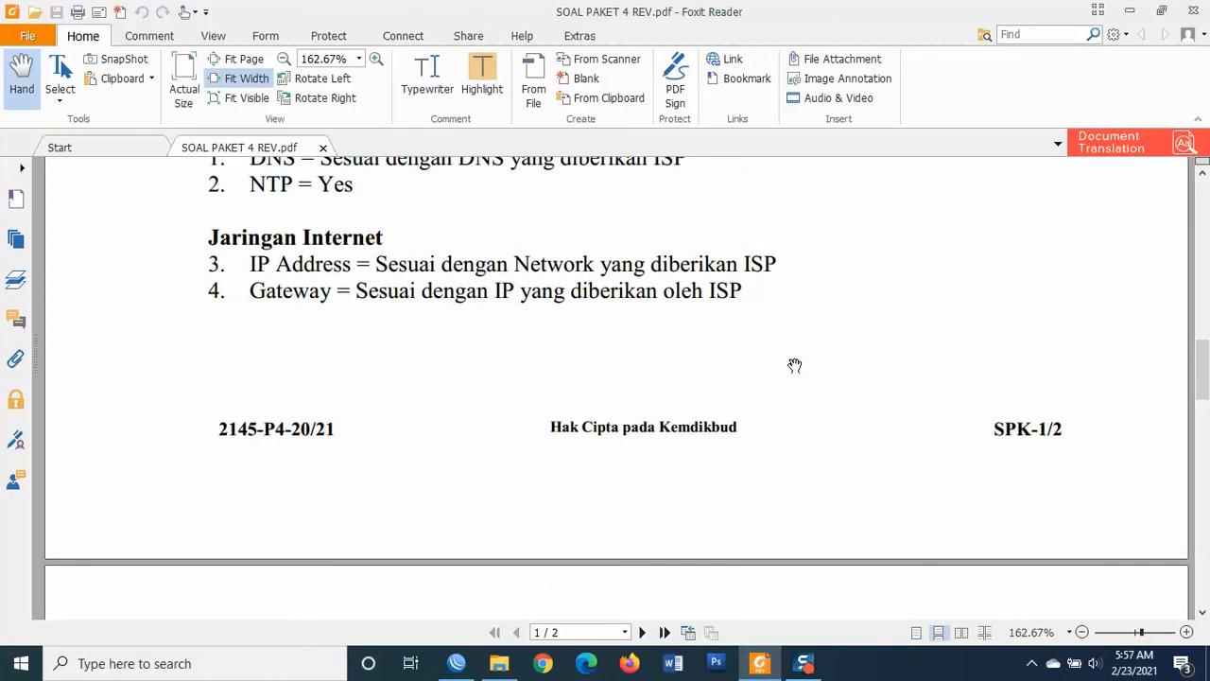
scroll(795, 366, up, 4)
scroll(792, 369, down, 18)
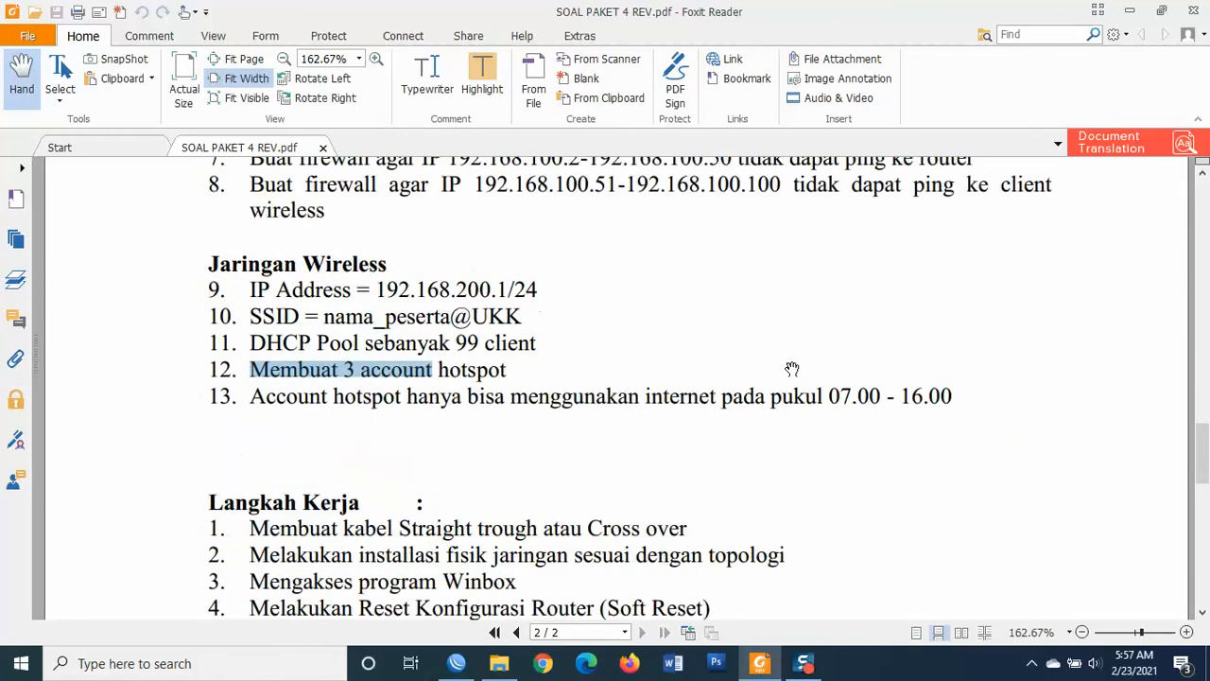
scroll(793, 368, down, 6)
scroll(792, 369, down, 1)
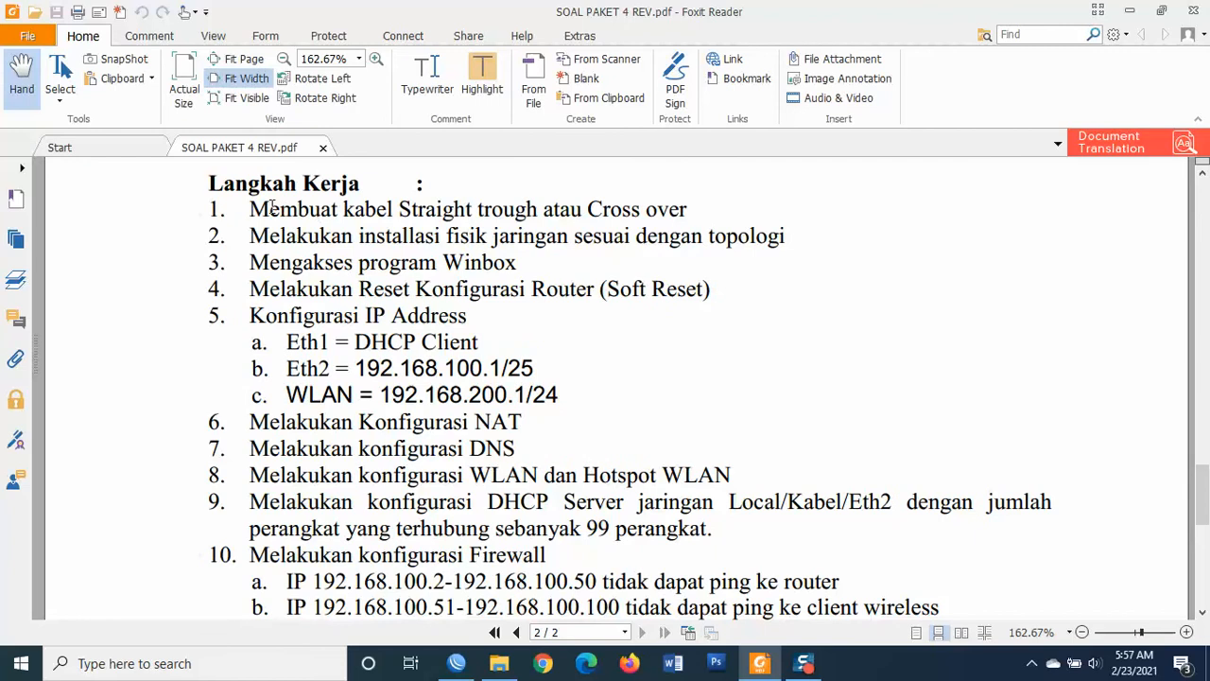
Examine work steps 1 and 2 on cabling and physical installation, and compare them with the network topology diagram
drag(251, 210, 700, 218)
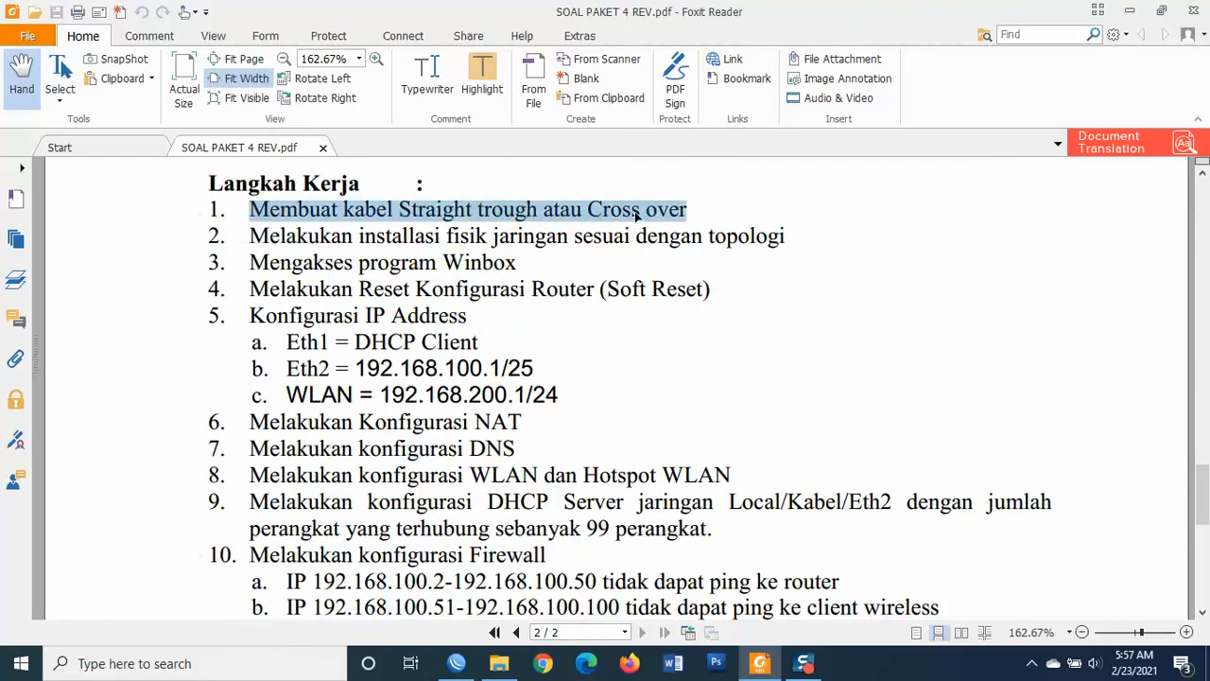
click(691, 214)
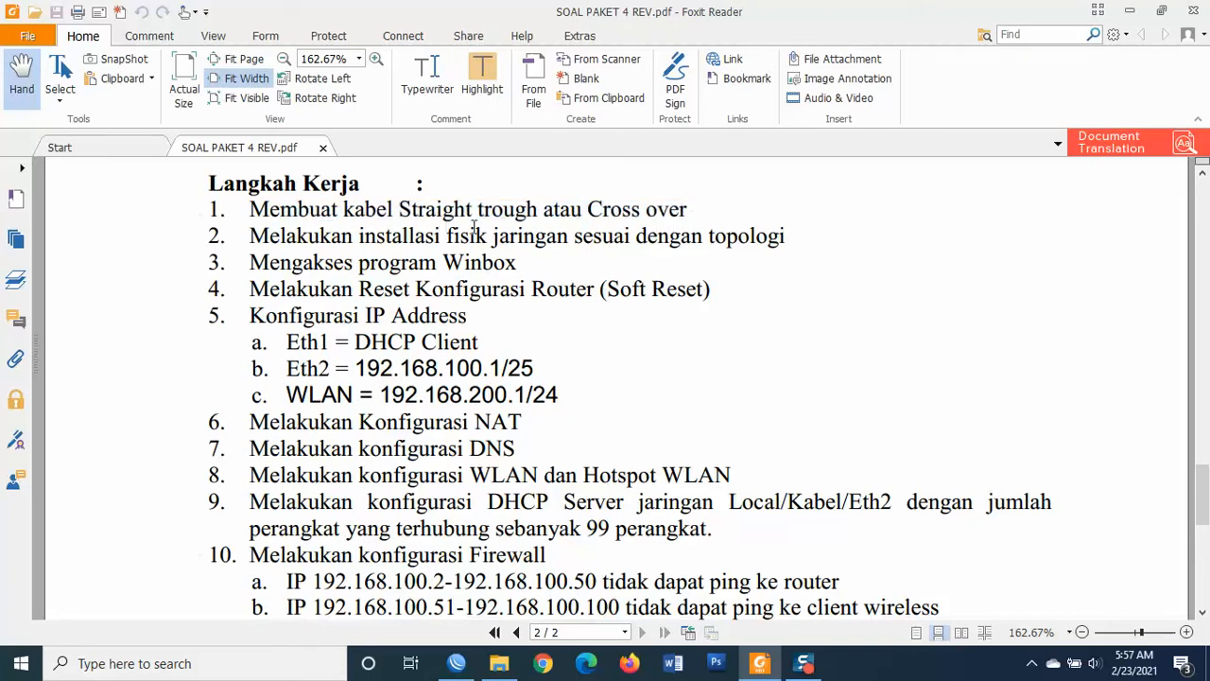
drag(265, 239, 785, 238)
scroll(729, 370, up, 15)
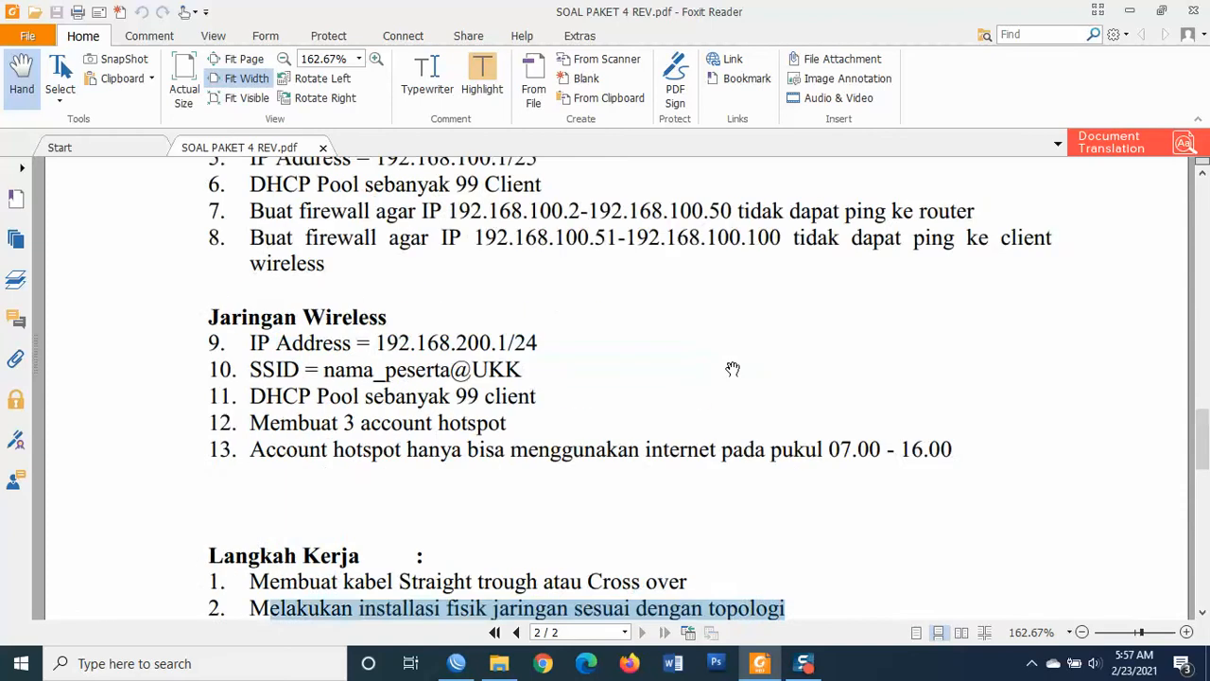
scroll(729, 370, up, 1)
scroll(729, 370, down, 1)
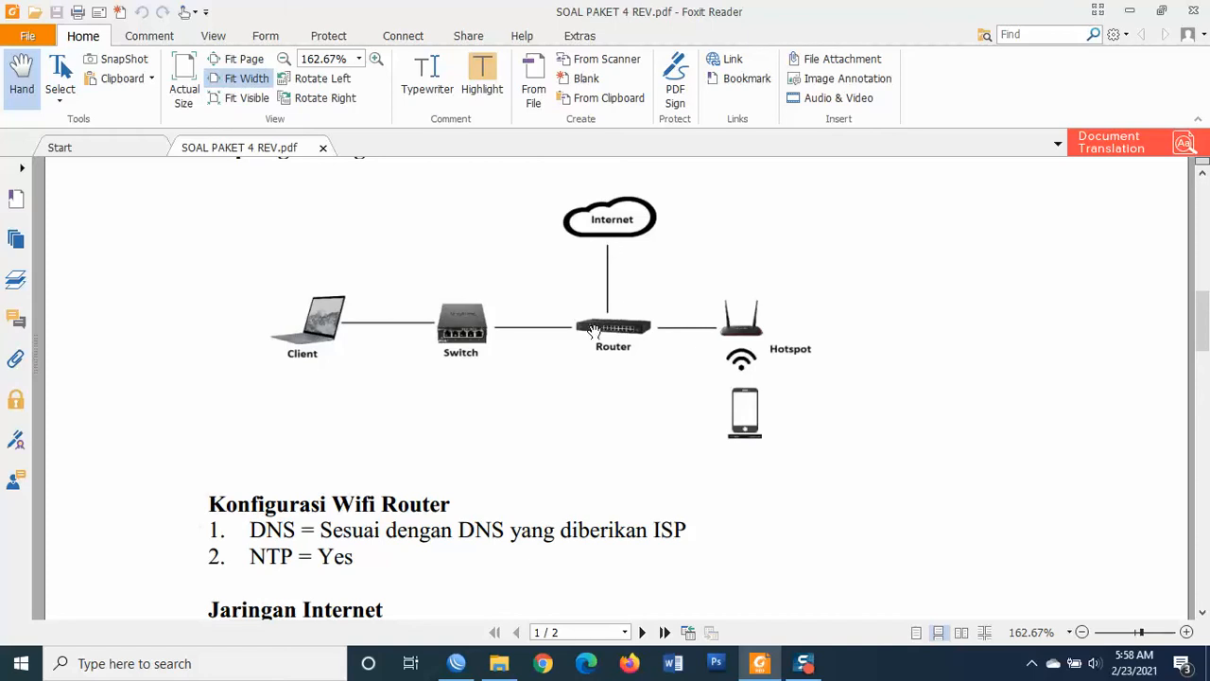
scroll(703, 409, down, 15)
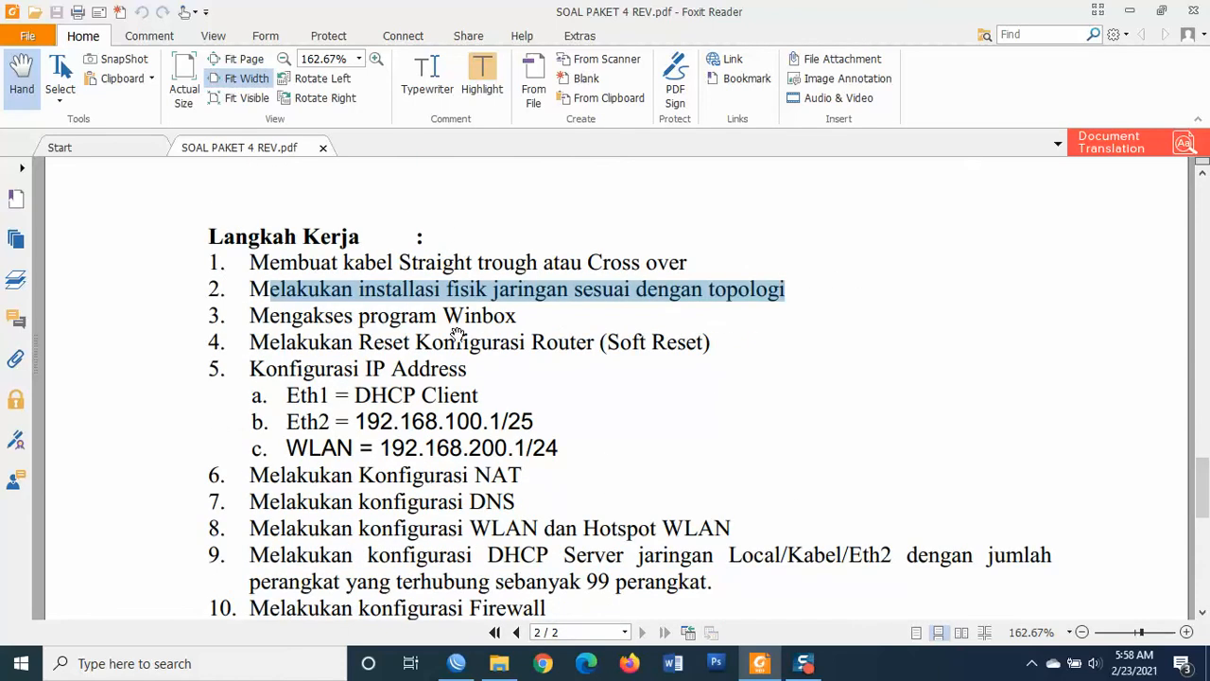
Highlight work steps 1 and 2 of the Langkah Kerja list in yellow
click(216, 261)
drag(209, 259, 791, 290)
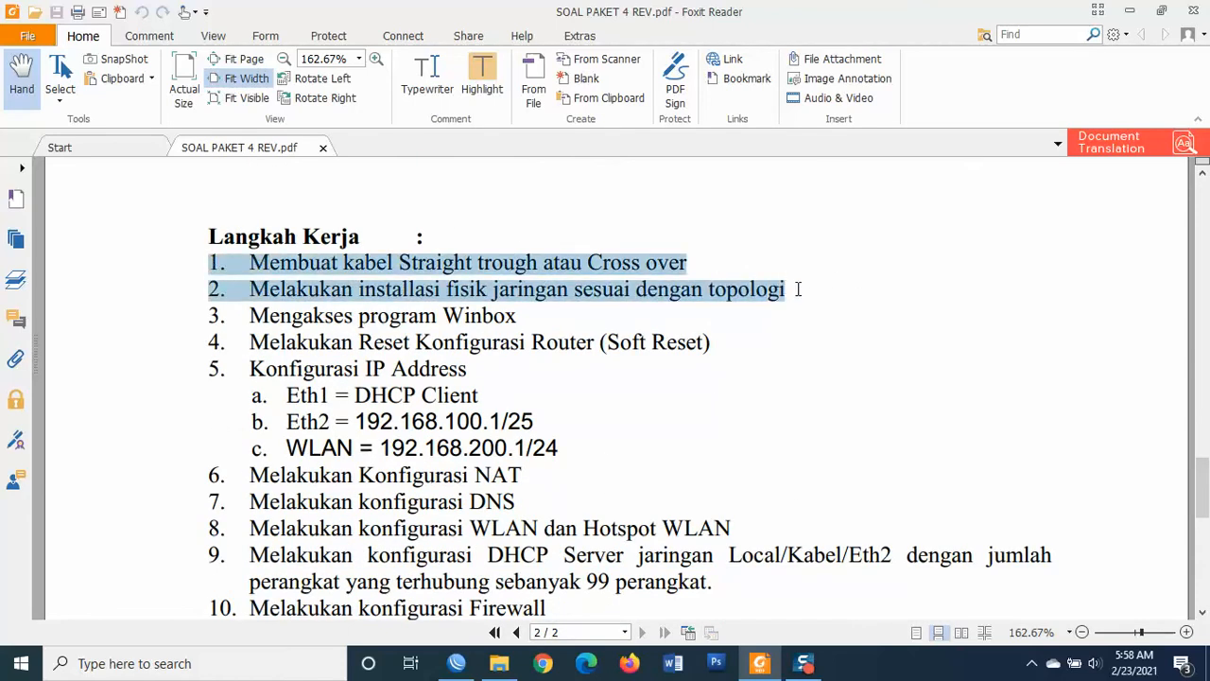
click(481, 75)
click(542, 290)
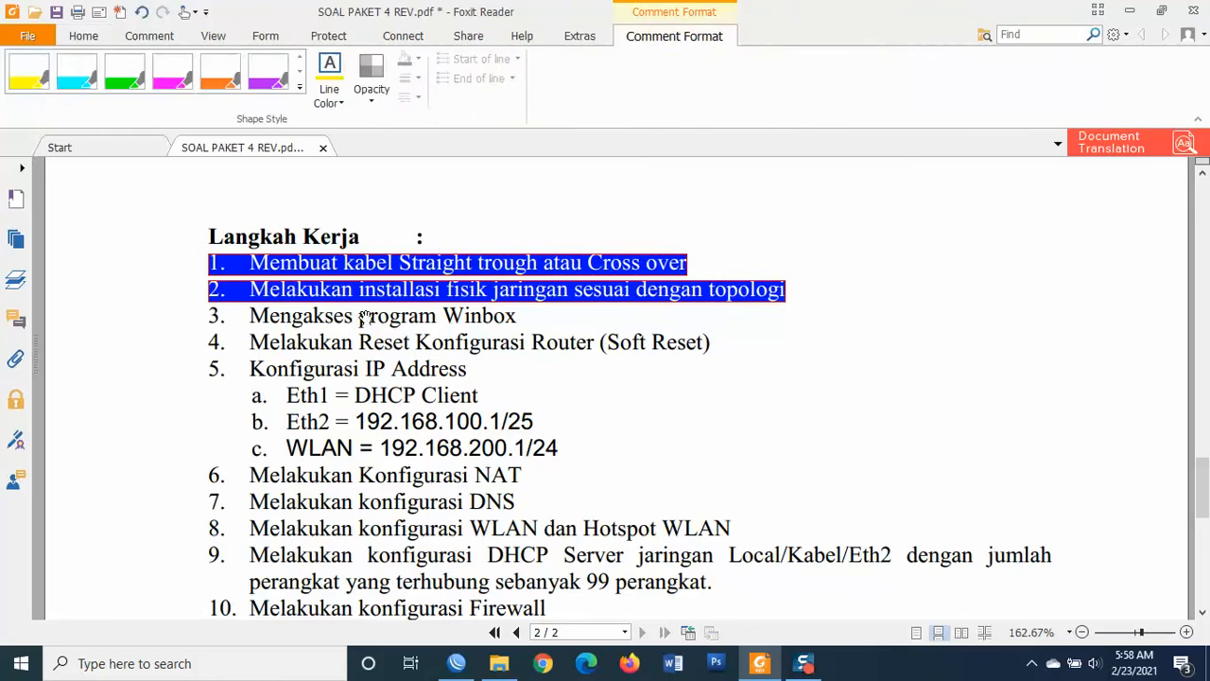
click(355, 320)
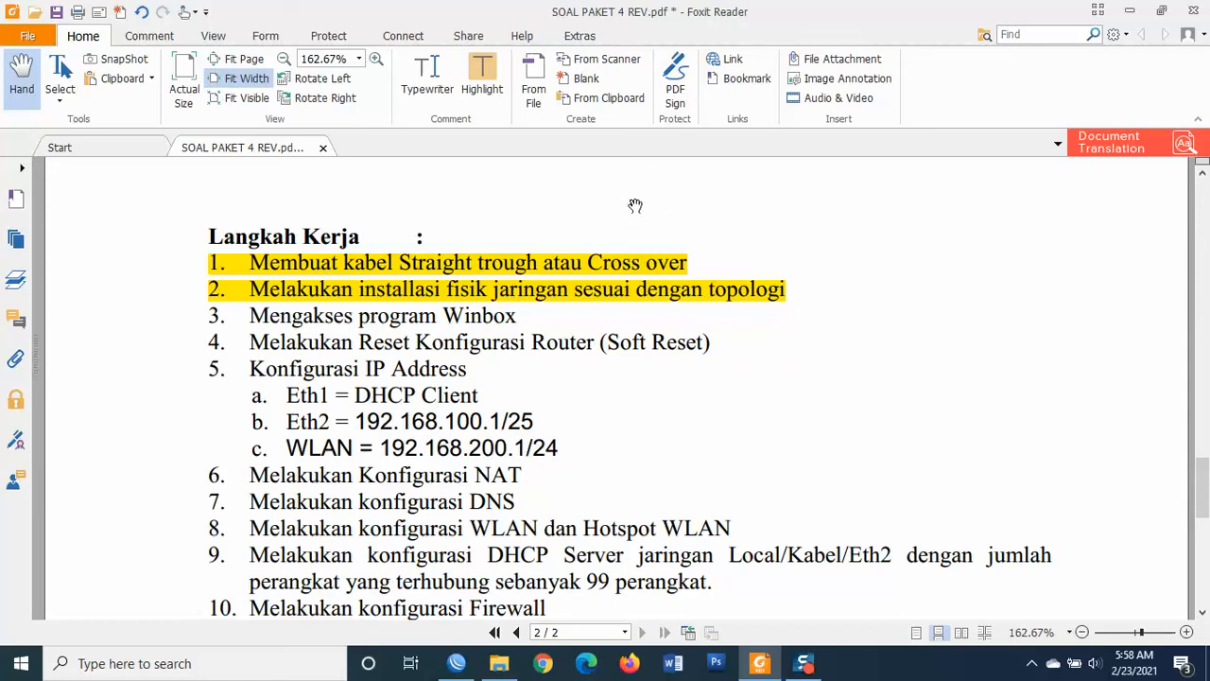
Show the desktop and launch WinBox from winbox64.exe
click(441, 668)
click(576, 35)
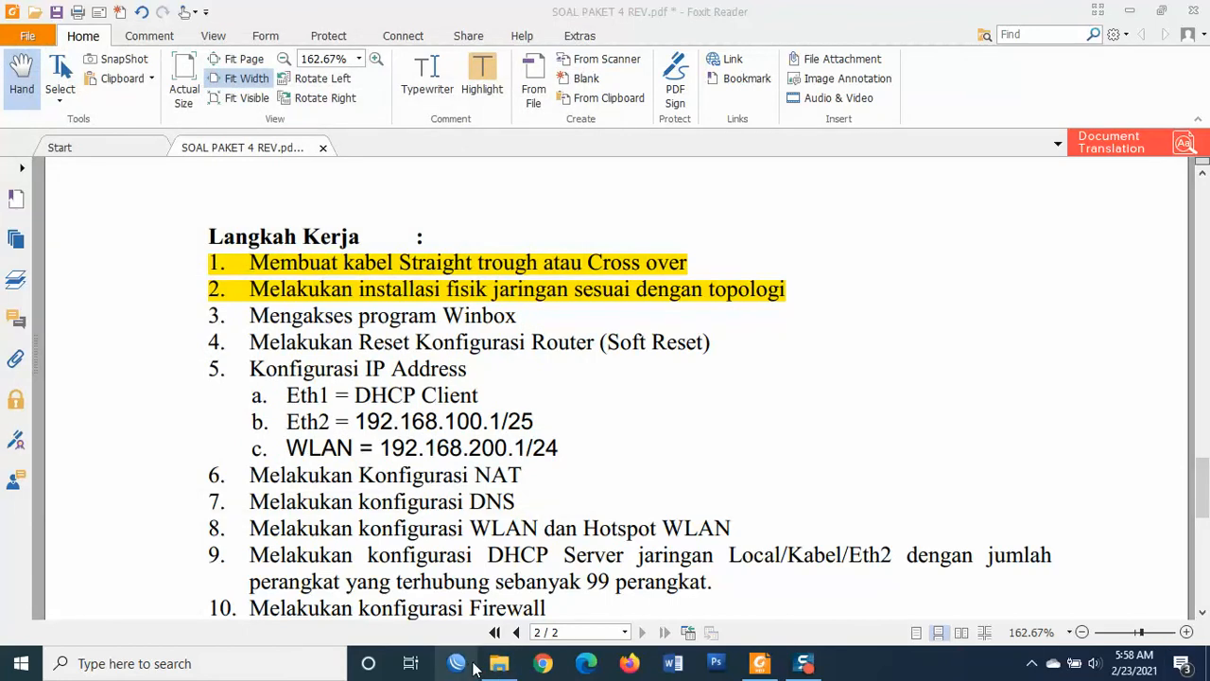
click(1208, 665)
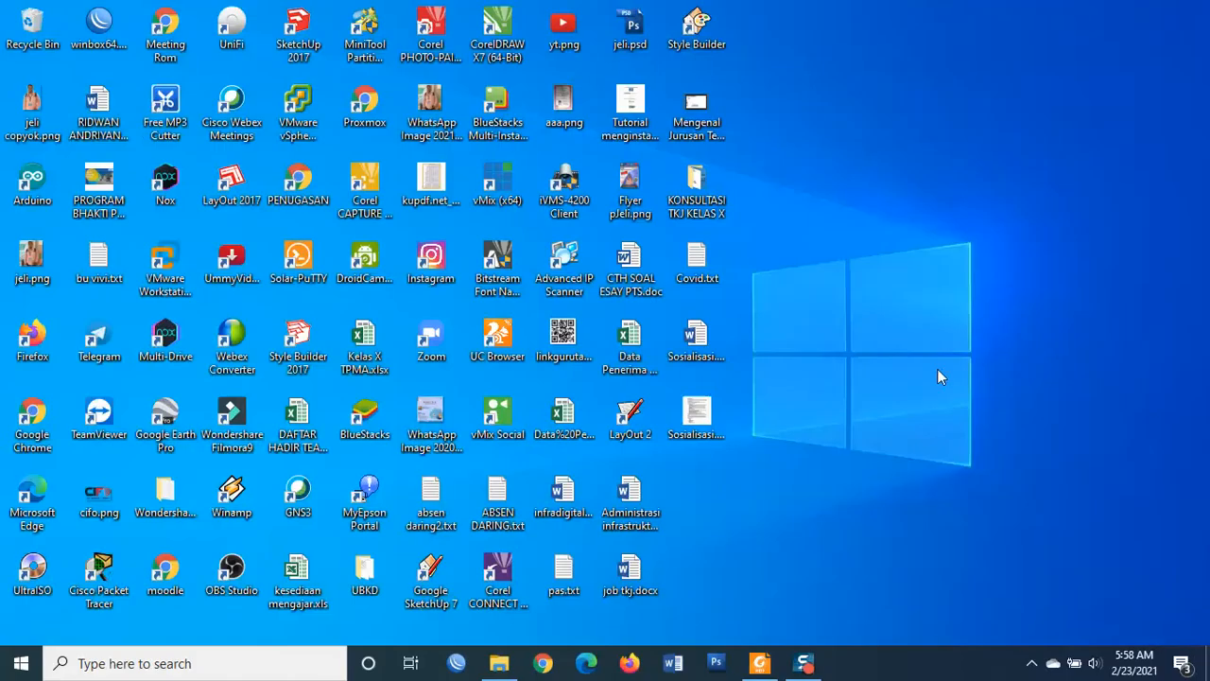
click(98, 31)
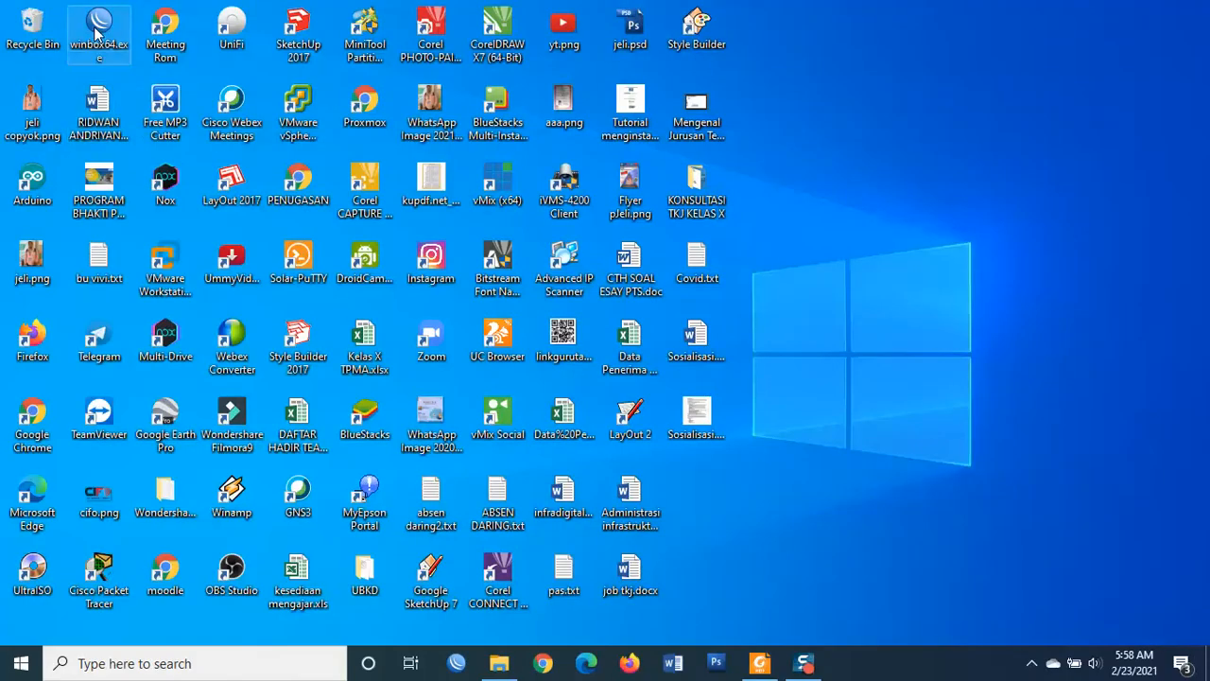
double_click(98, 31)
drag(254, 44, 281, 45)
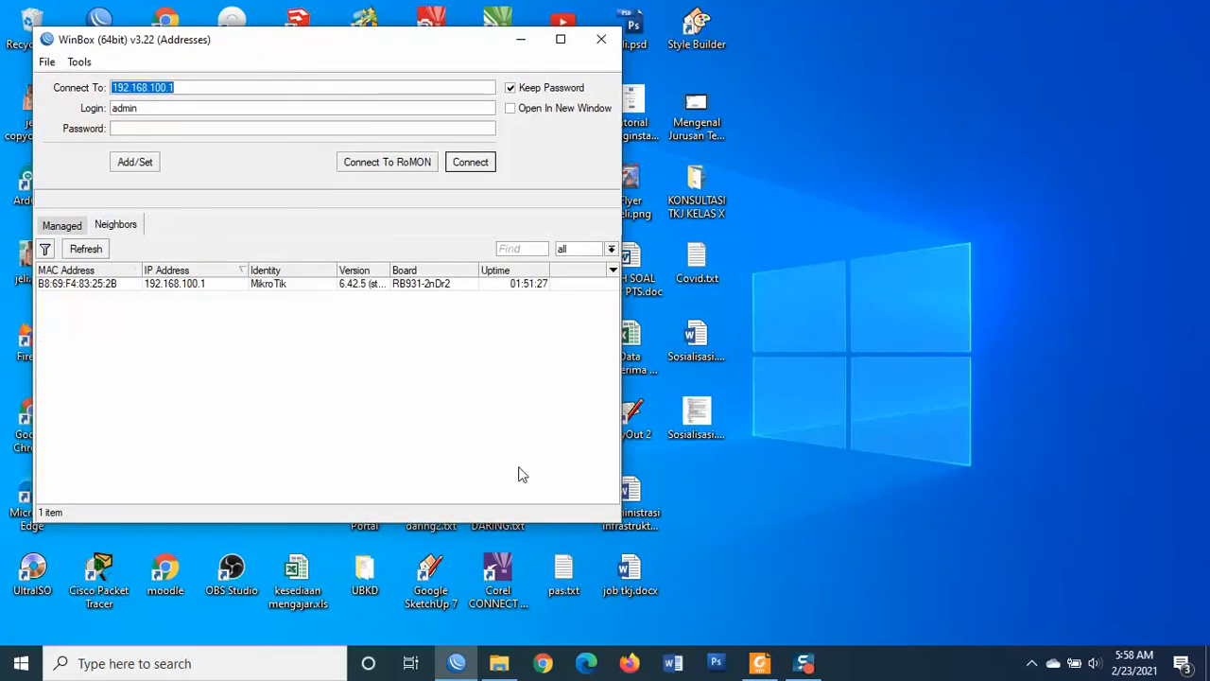
Bring the exam PDF up behind WinBox and move the WinBox window to the middle of the page
click(760, 666)
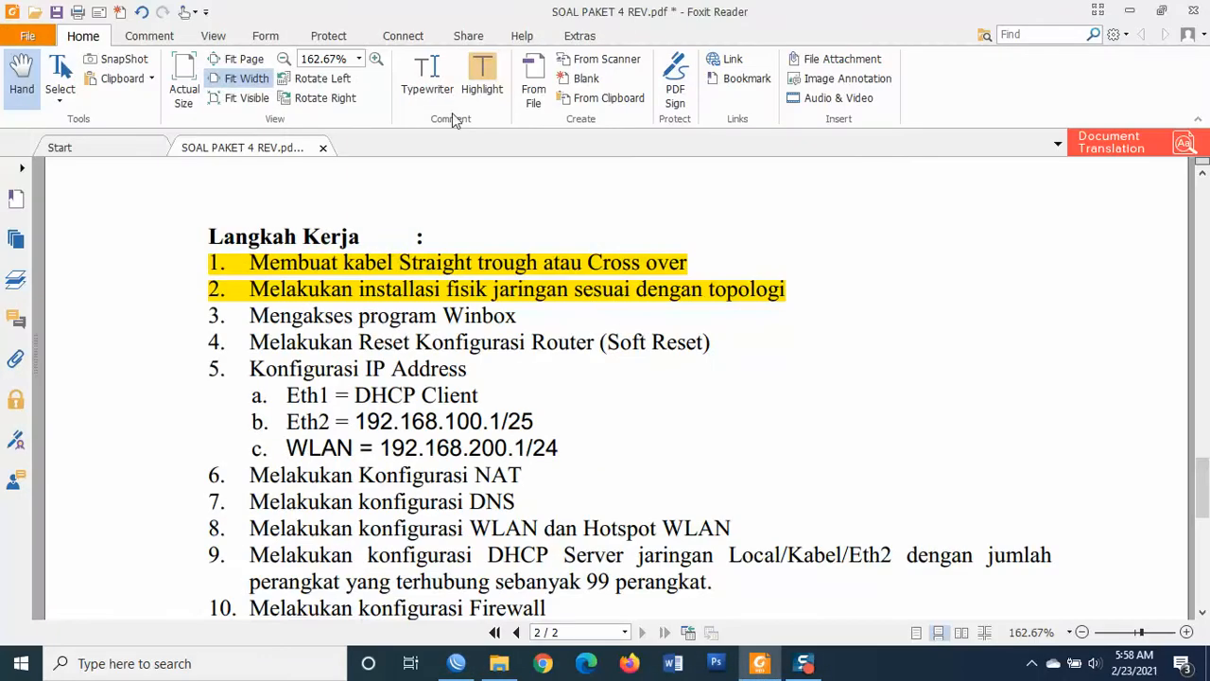
click(461, 666)
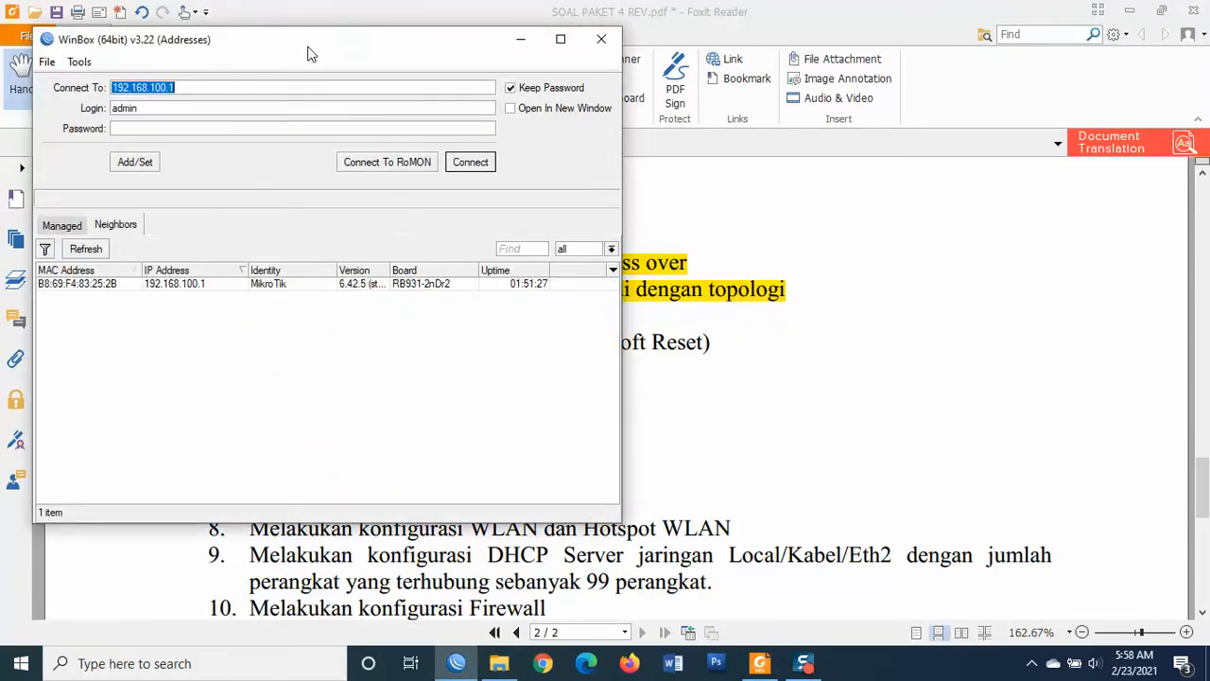
drag(306, 43, 517, 97)
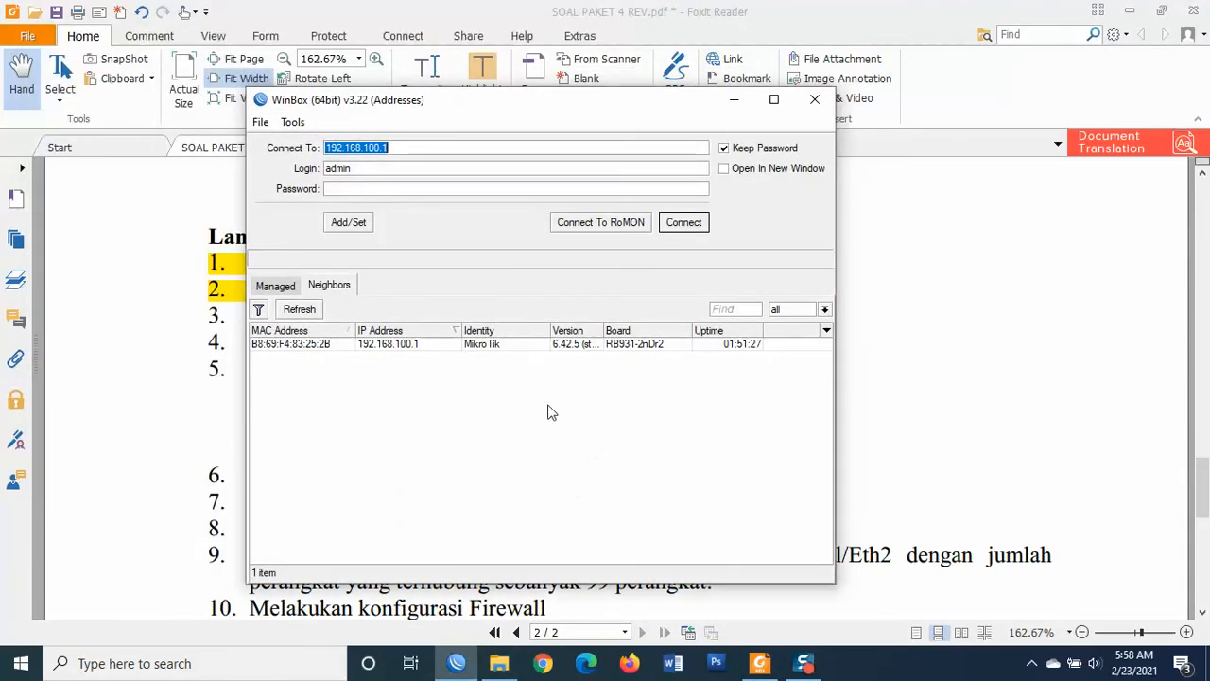
Refresh the neighbor list and choose the MikroTik router by its MAC address B8:69:F4:83:25:2B as the connection target
click(297, 314)
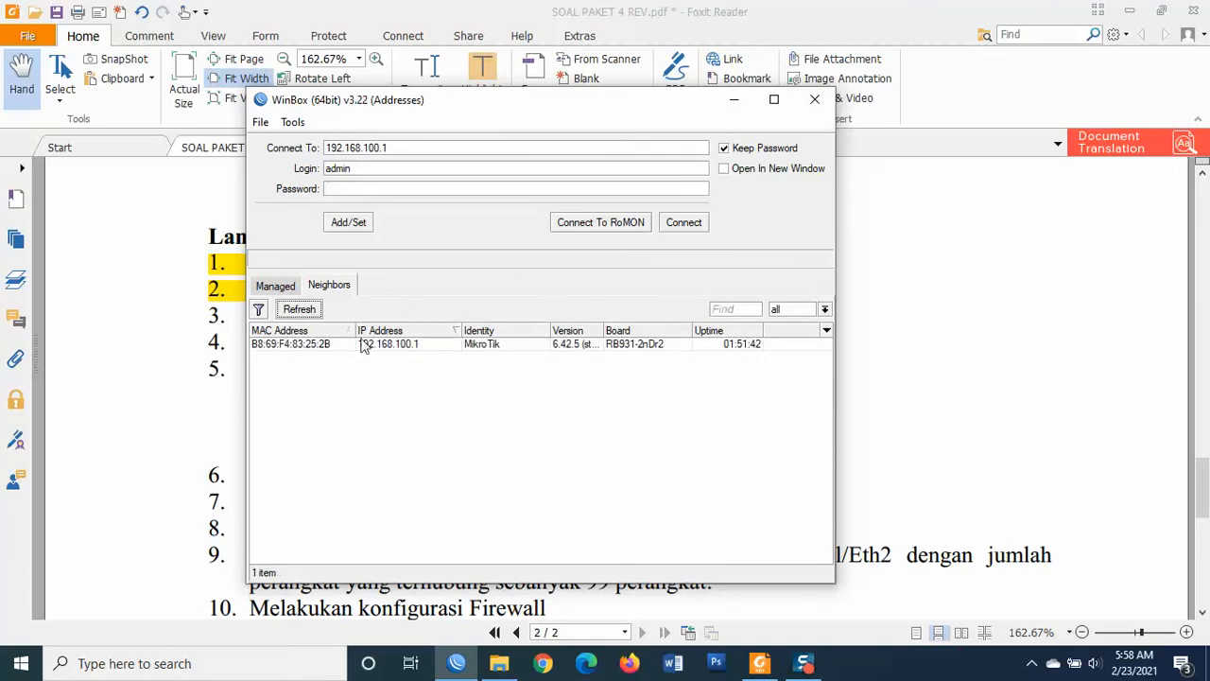
click(330, 347)
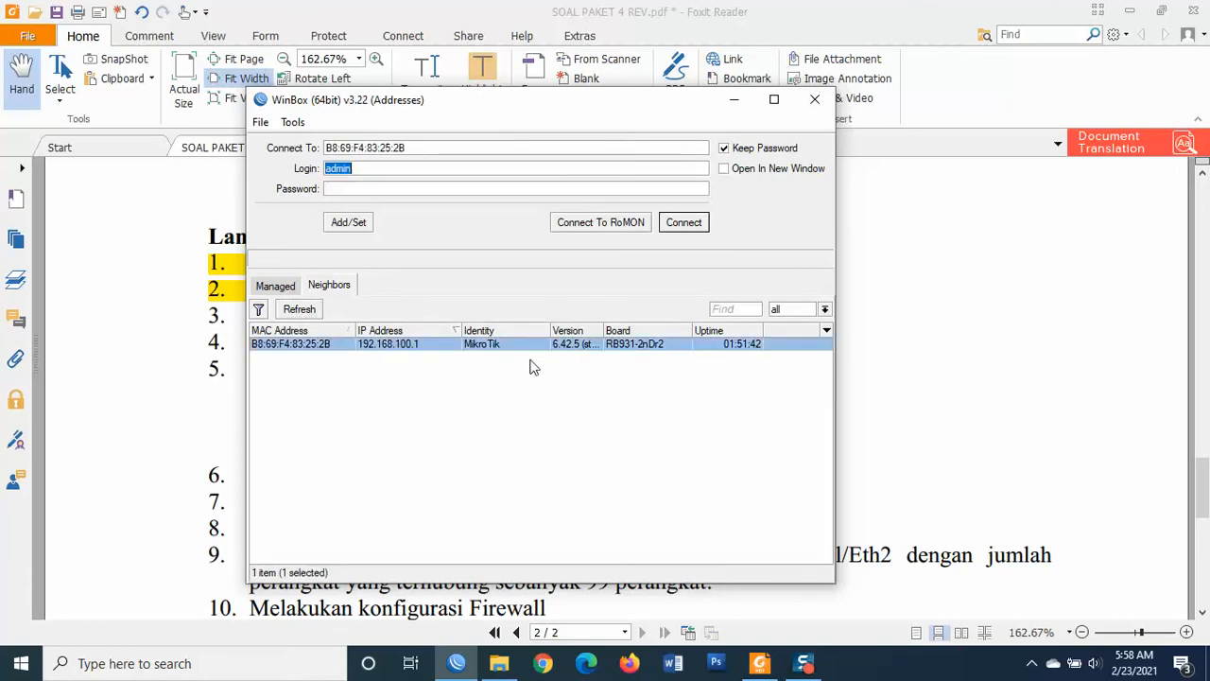
click(392, 362)
click(339, 348)
click(352, 364)
click(328, 341)
click(327, 287)
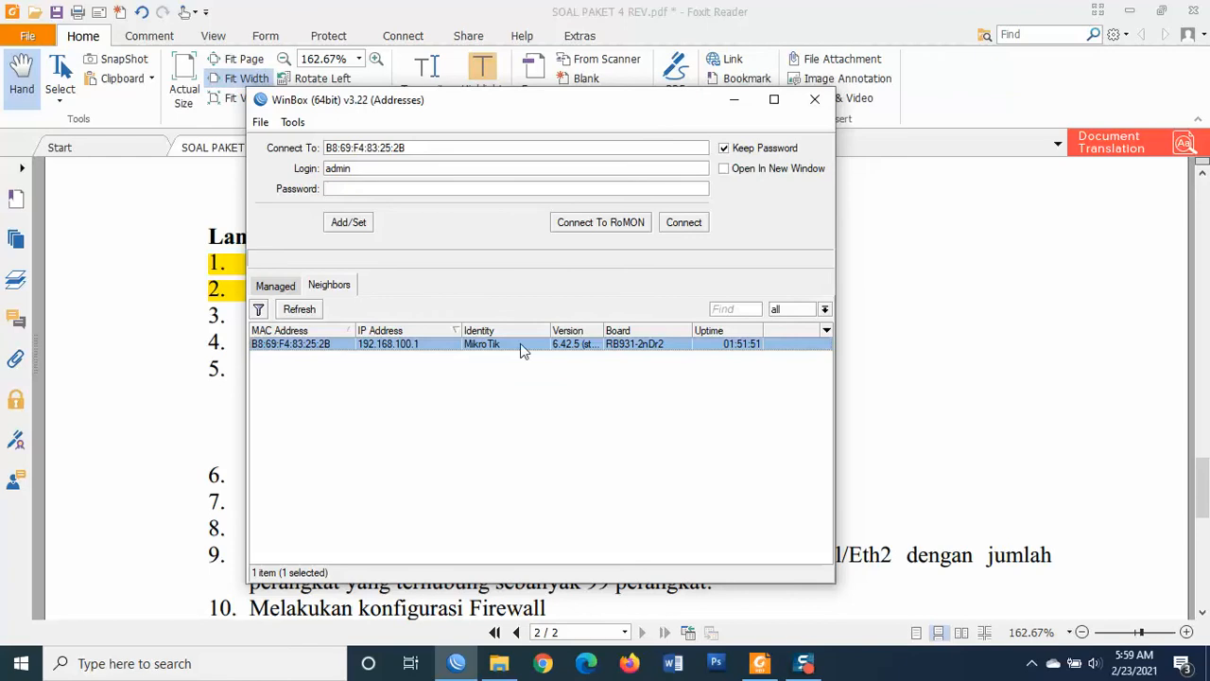
Select the MikroTik router by its MAC address and connect to it with the login admin and an empty password
click(494, 358)
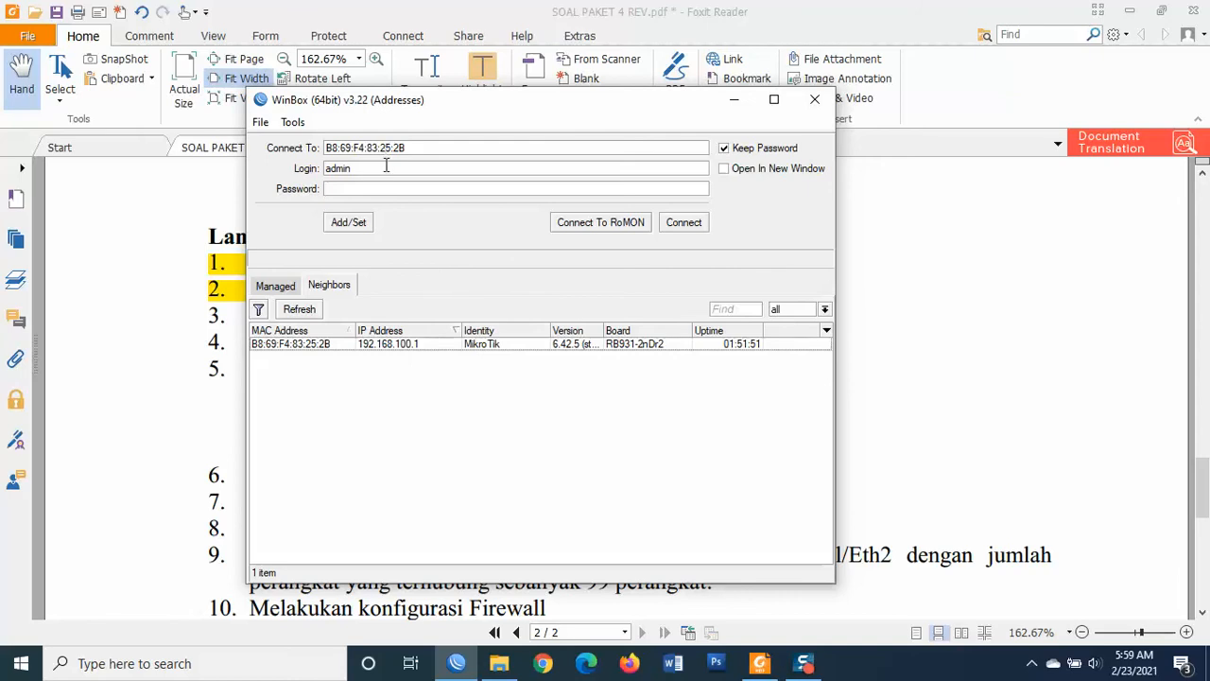
drag(327, 148, 408, 151)
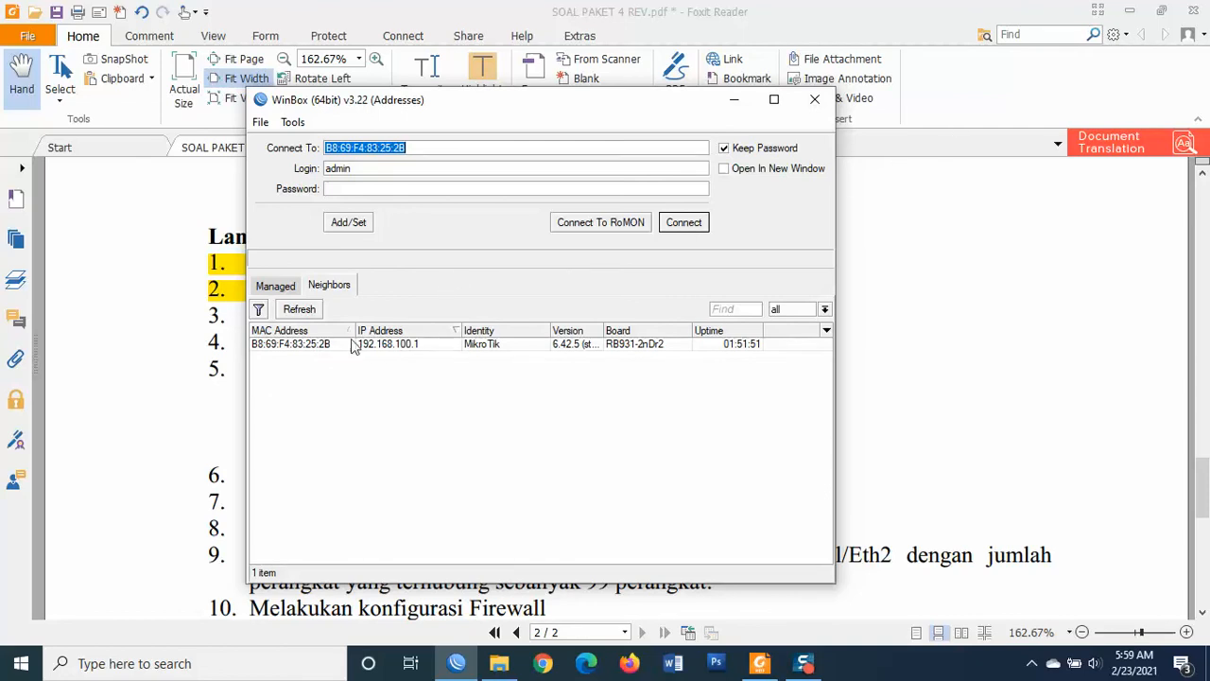
click(292, 346)
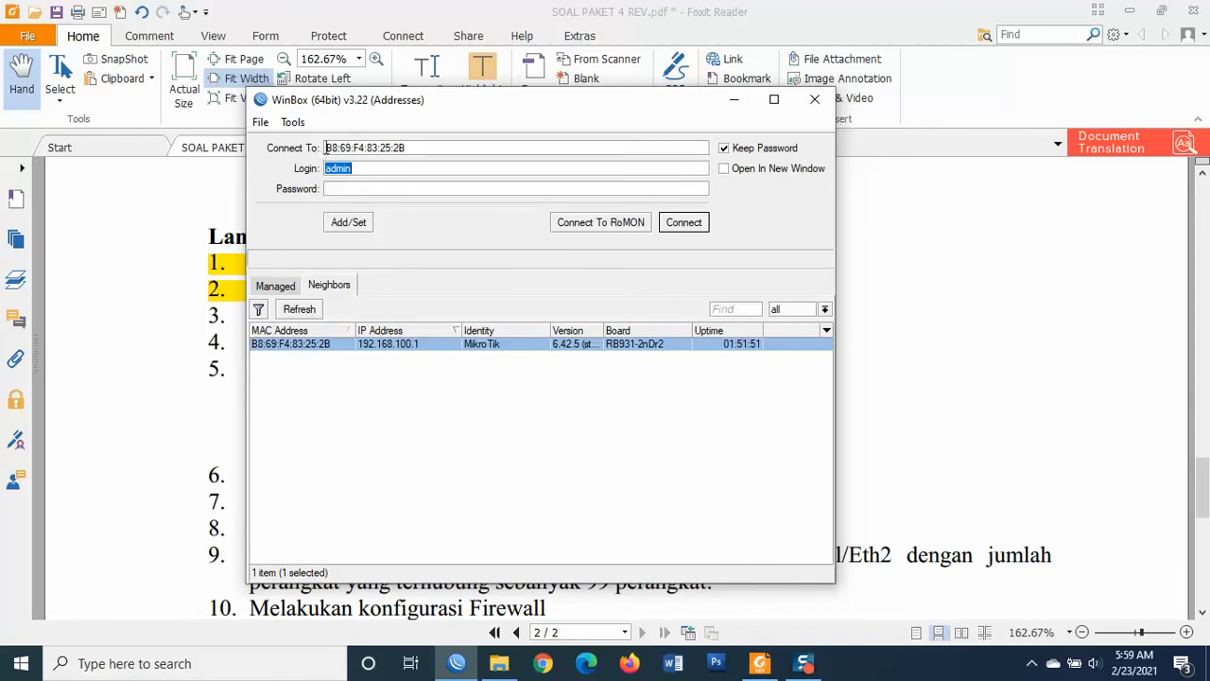
drag(326, 149, 421, 147)
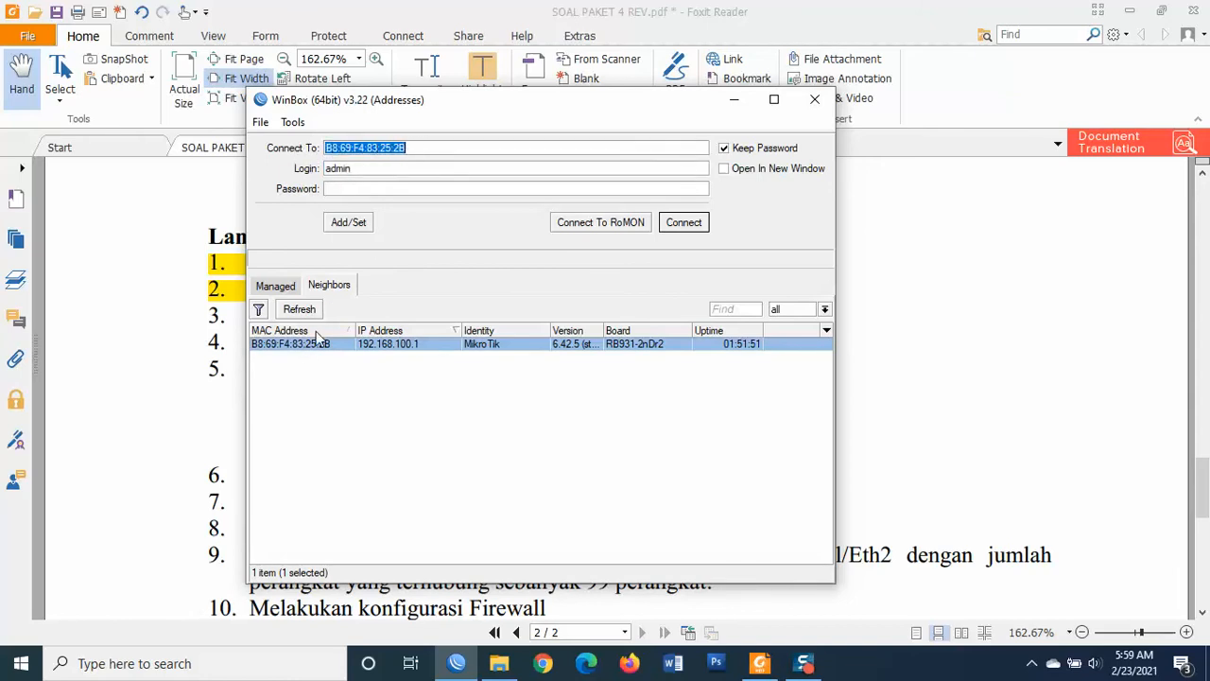
click(369, 167)
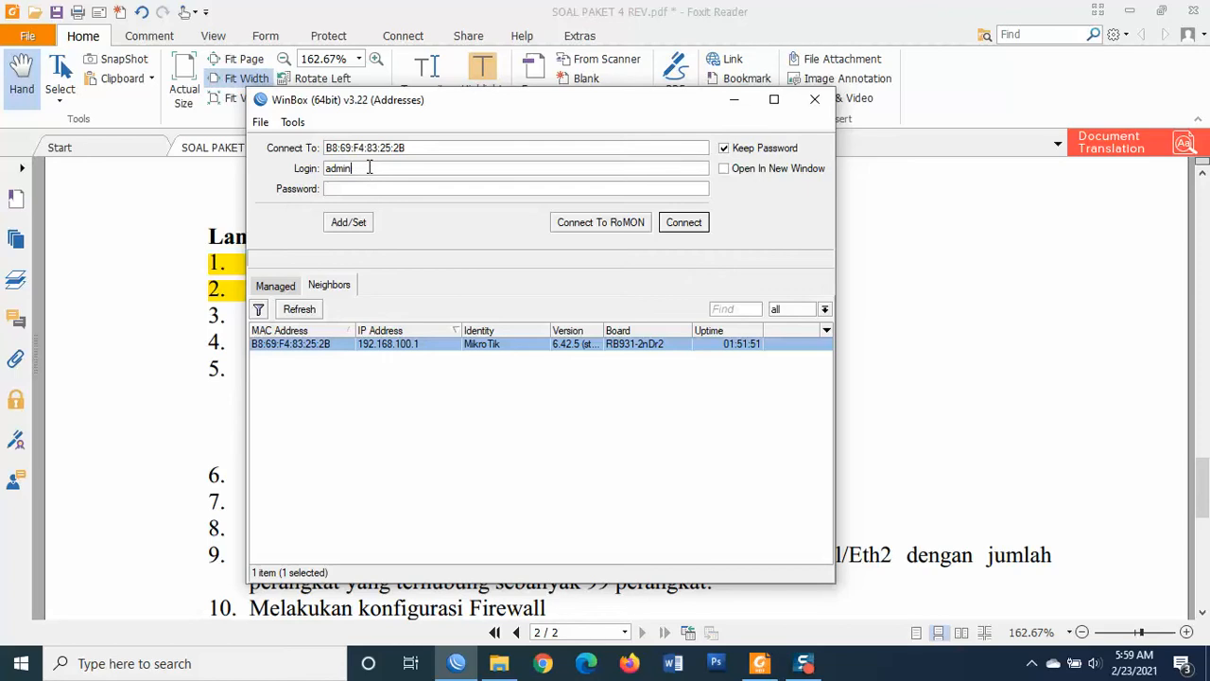
double_click(357, 166)
click(365, 189)
click(697, 229)
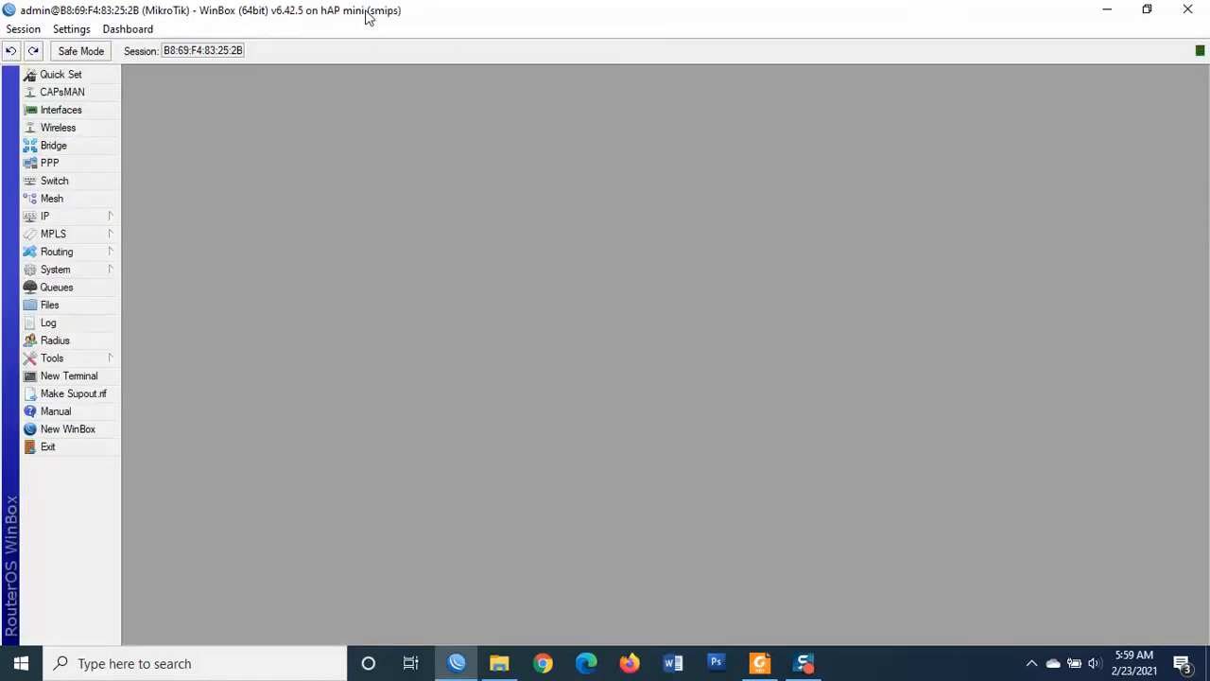
drag(366, 11, 770, 110)
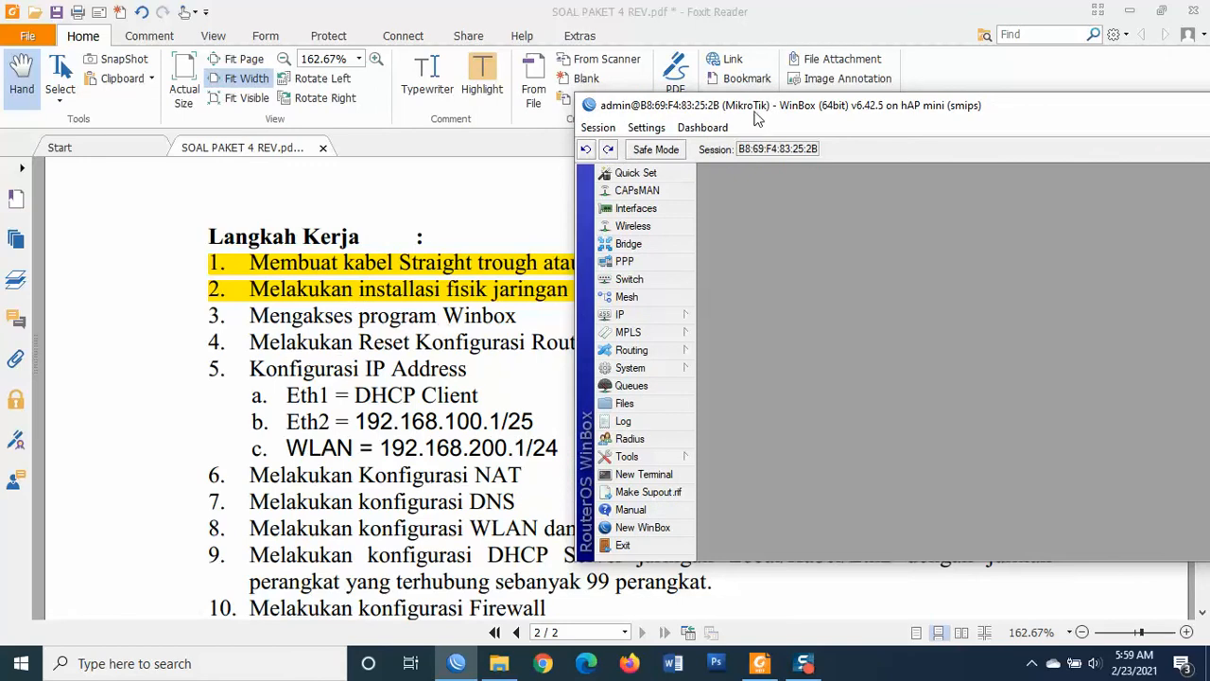
drag(757, 113, 306, 80)
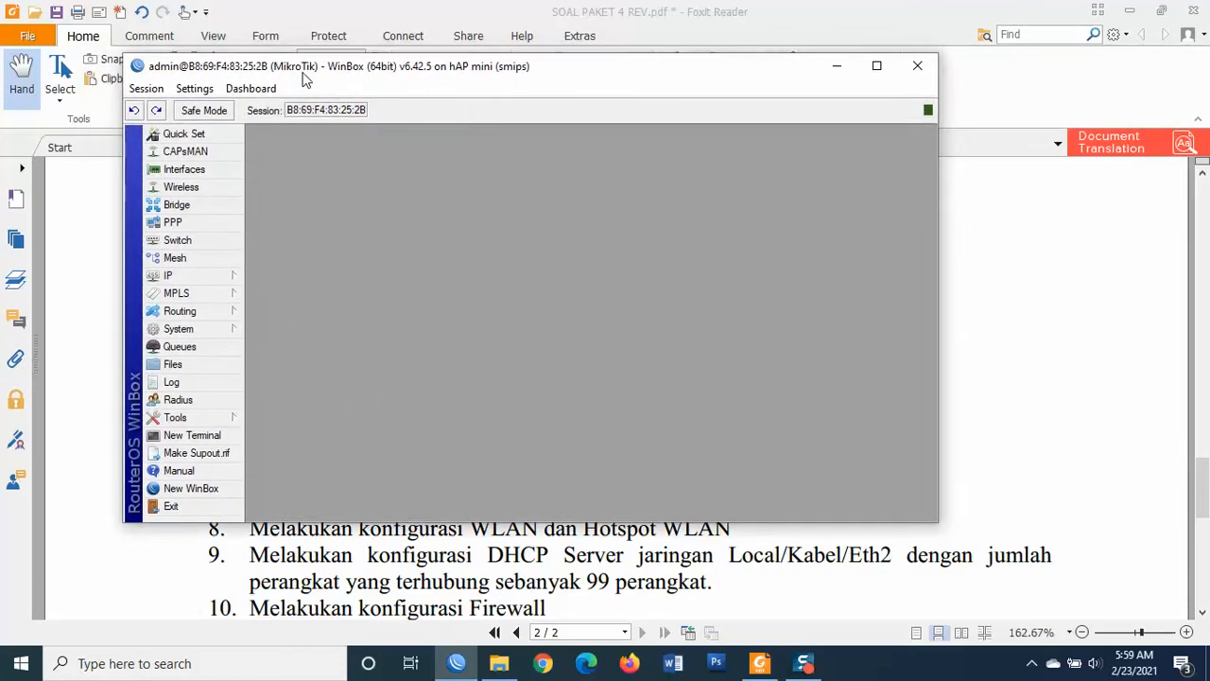
double_click(724, 75)
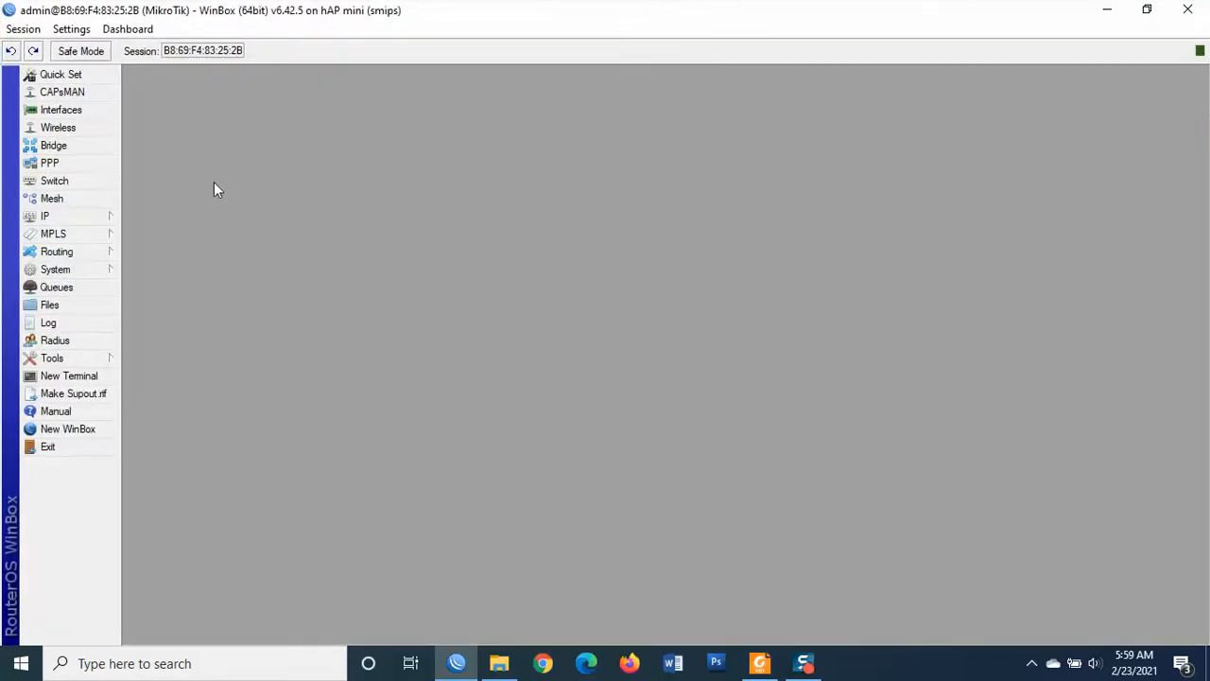
Reset the router's configuration with No Default Configuration and Do Not Backup enabled, and confirm the reboot
click(79, 272)
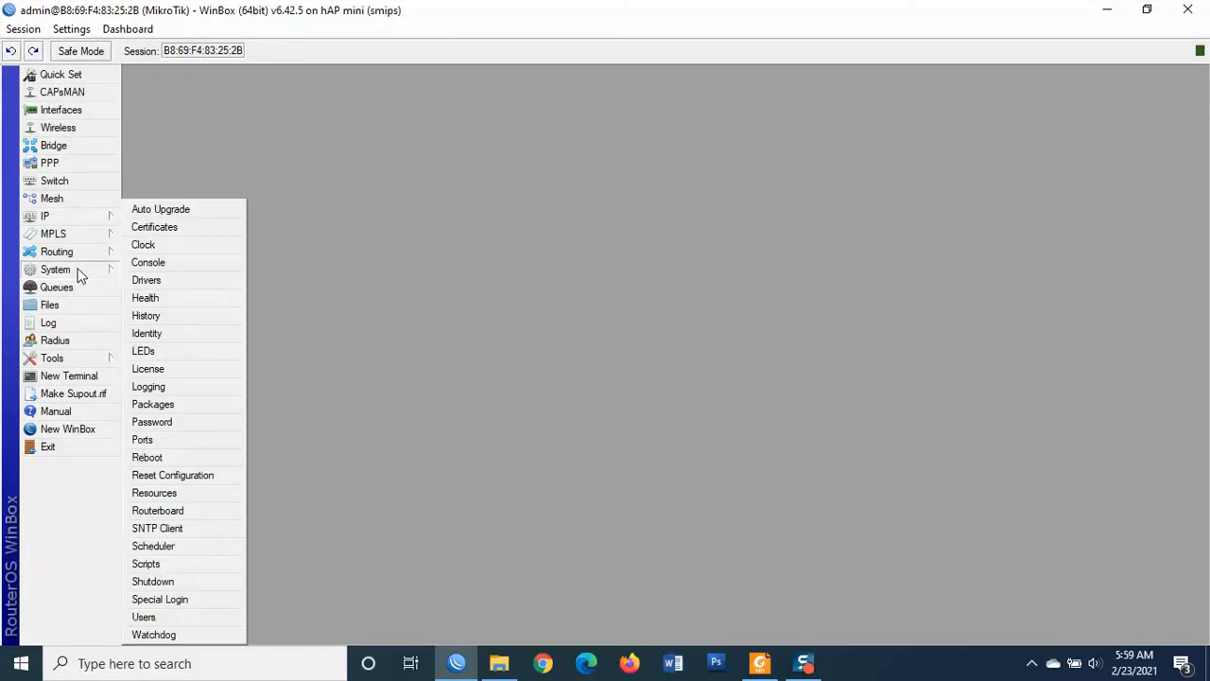
click(226, 483)
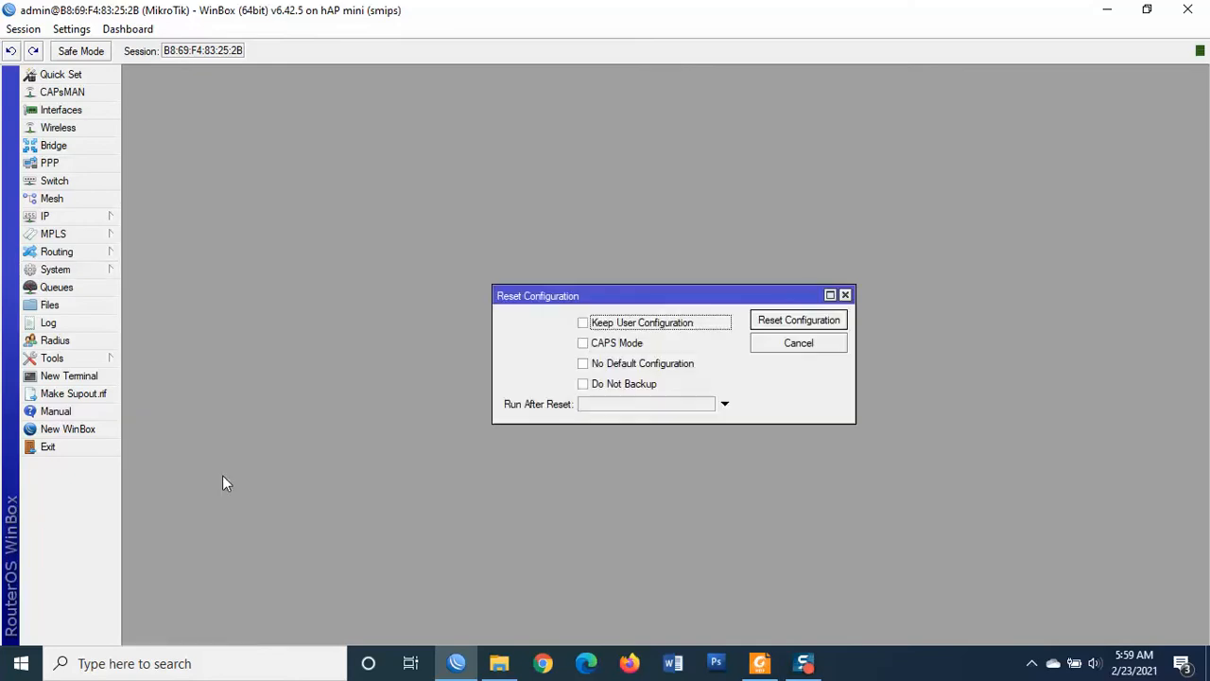
click(615, 367)
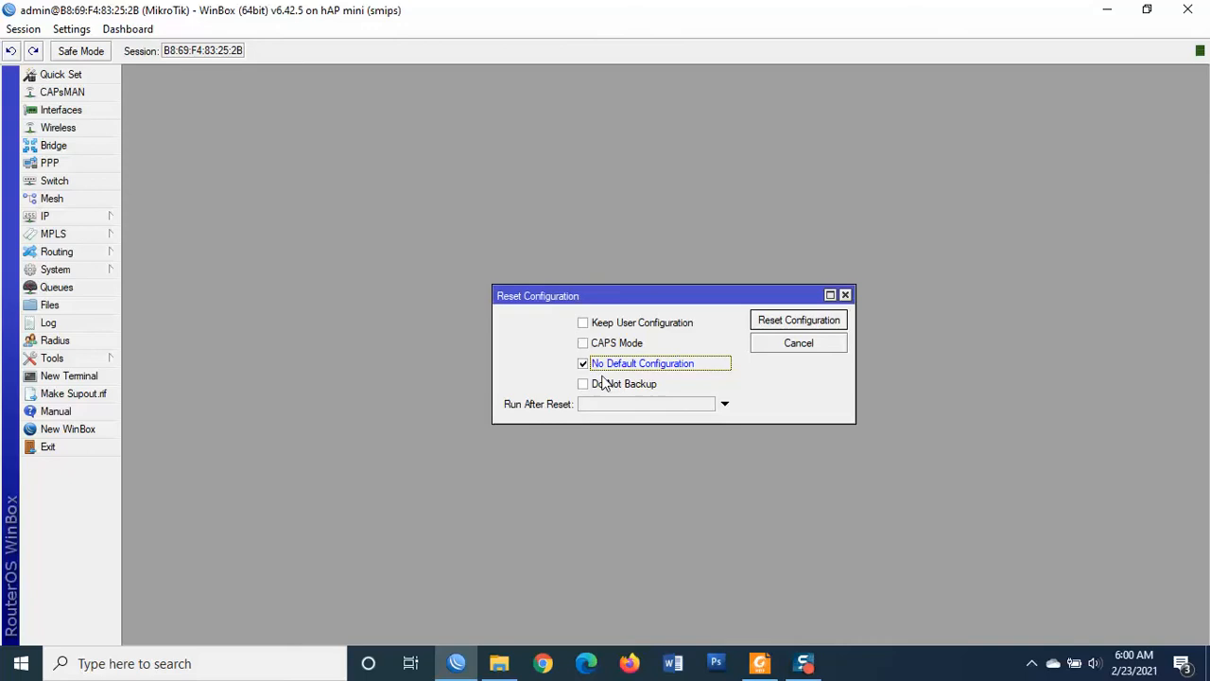
click(600, 386)
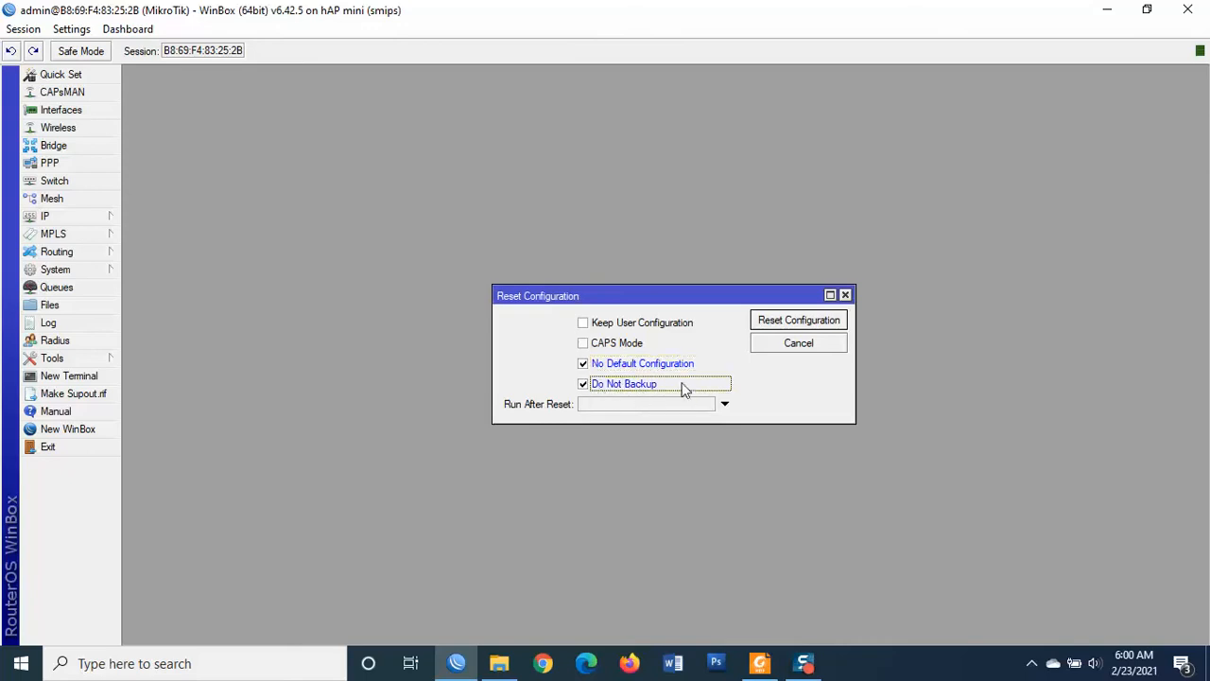
click(798, 321)
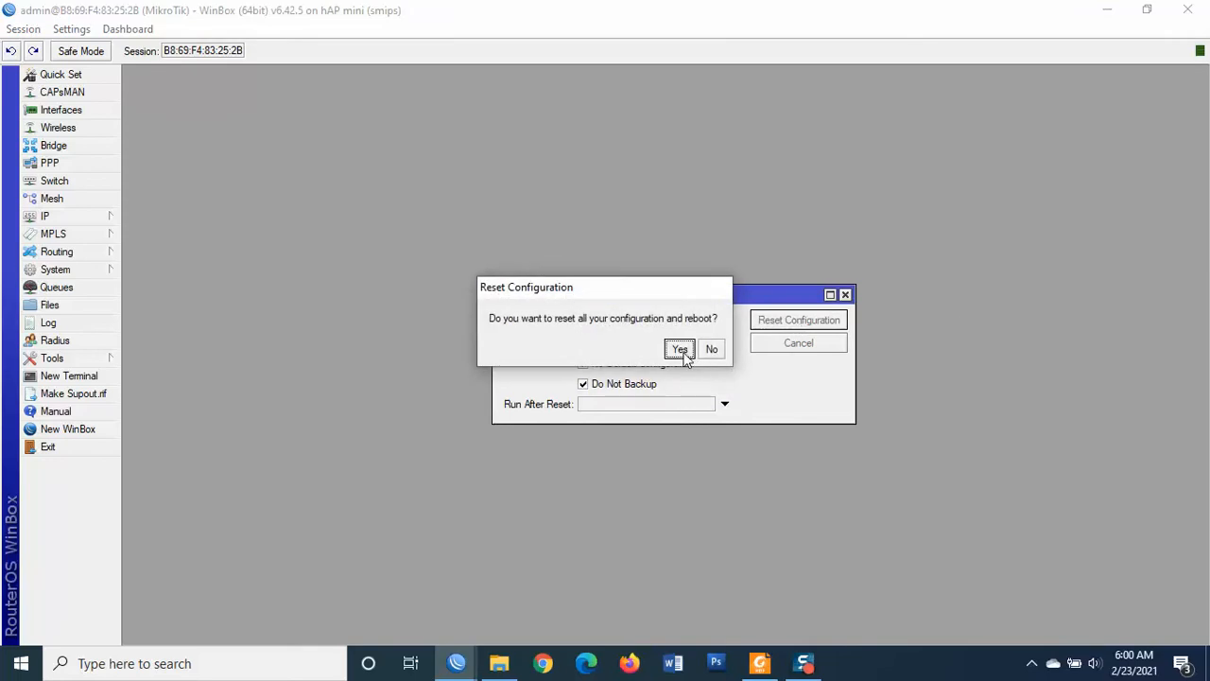
click(680, 350)
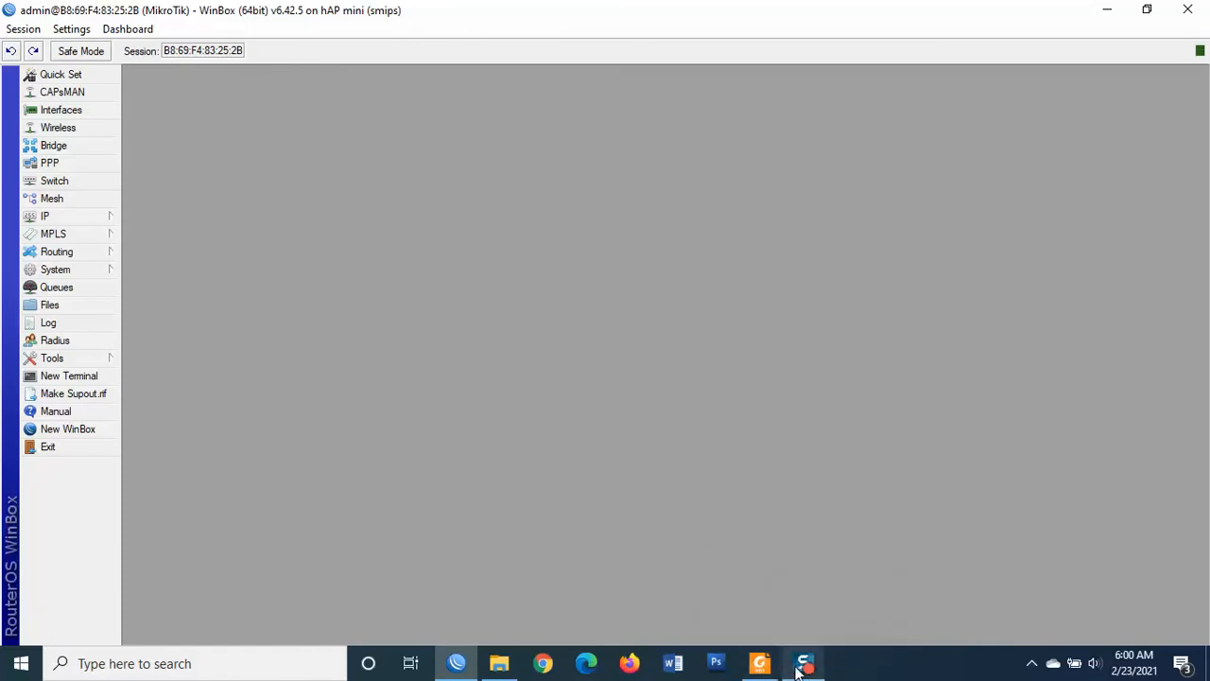
Switch to the exam PDF and highlight work steps 3 and 4 of the Langkah Kerja list in yellow
click(762, 665)
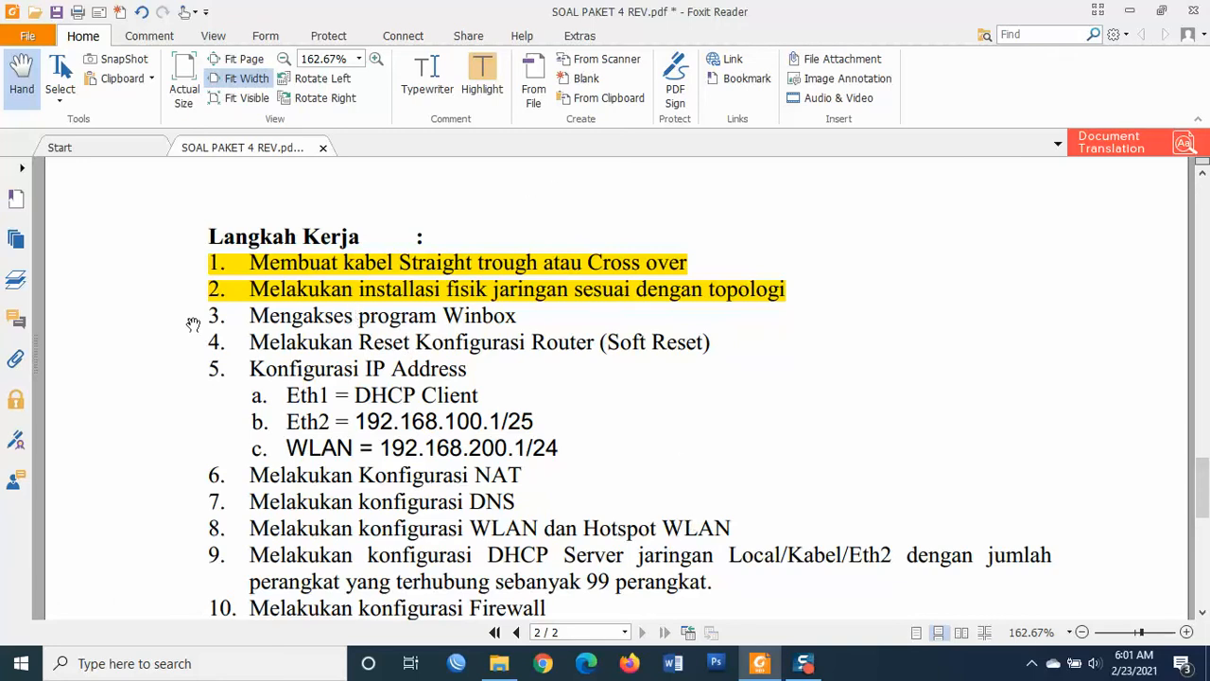
drag(210, 315, 527, 315)
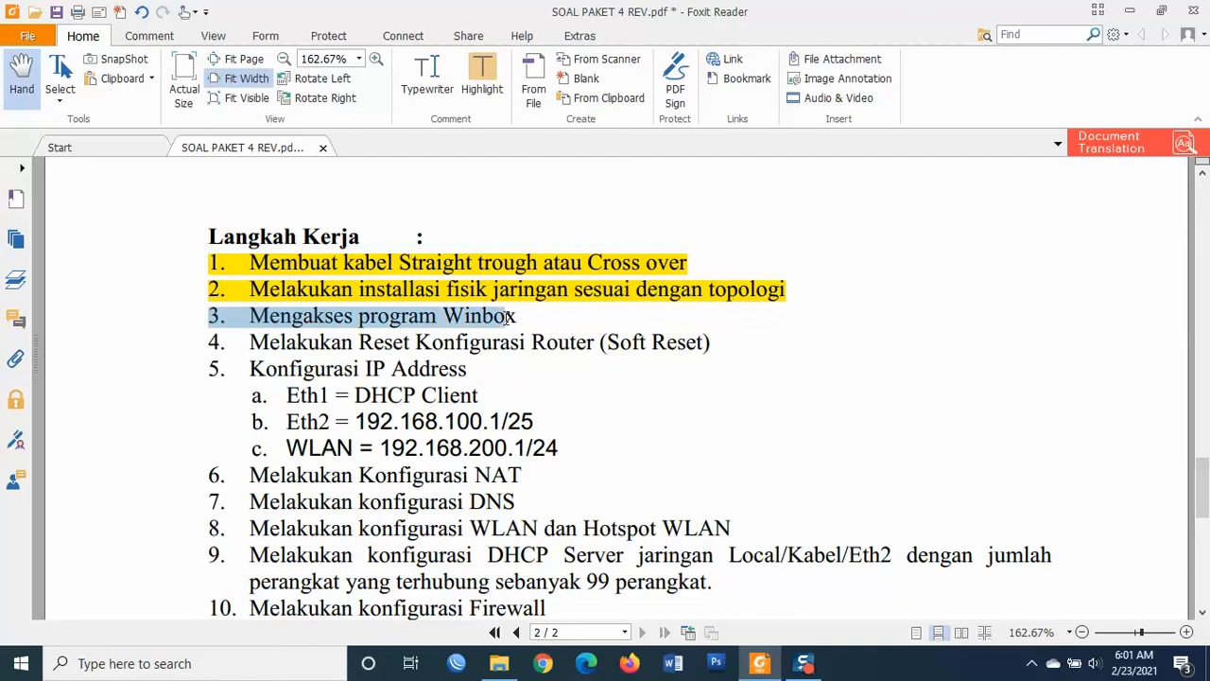
click(483, 90)
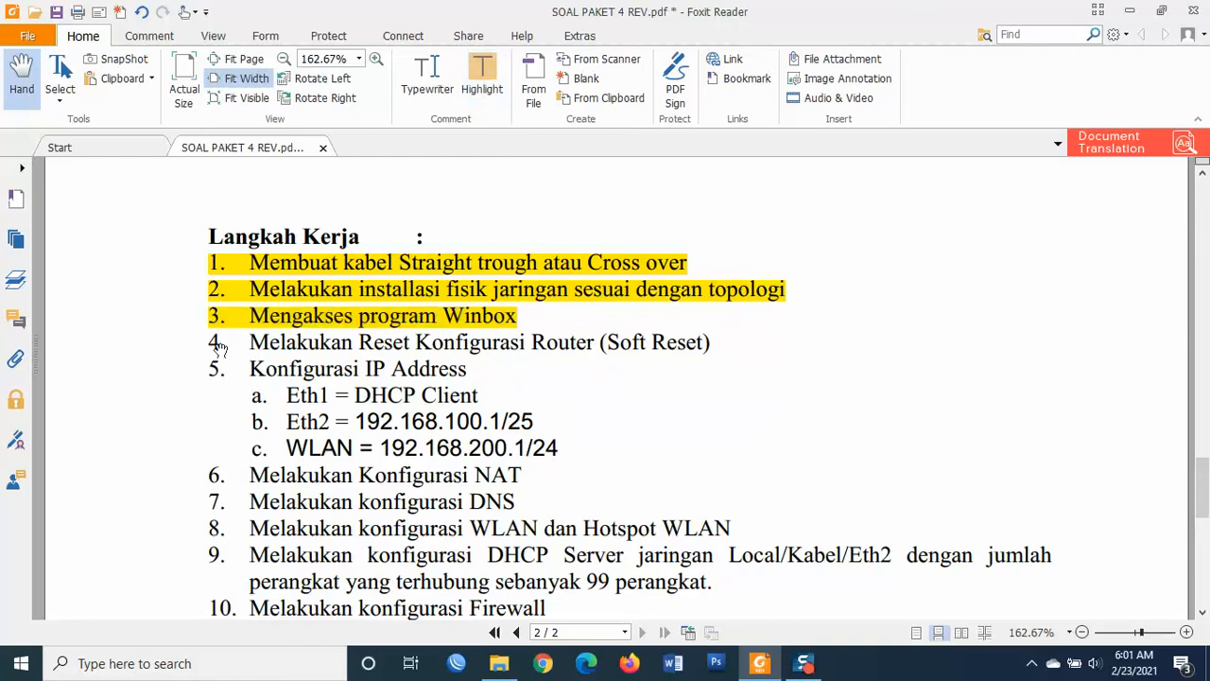
drag(212, 341, 715, 338)
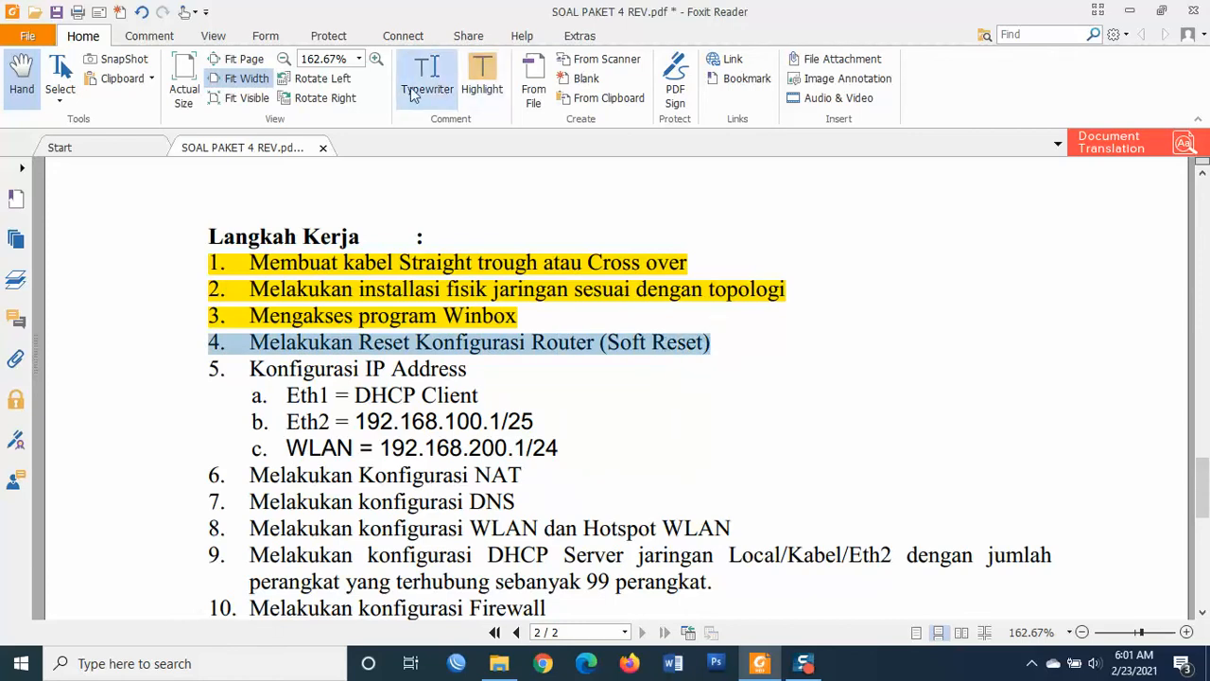
click(482, 87)
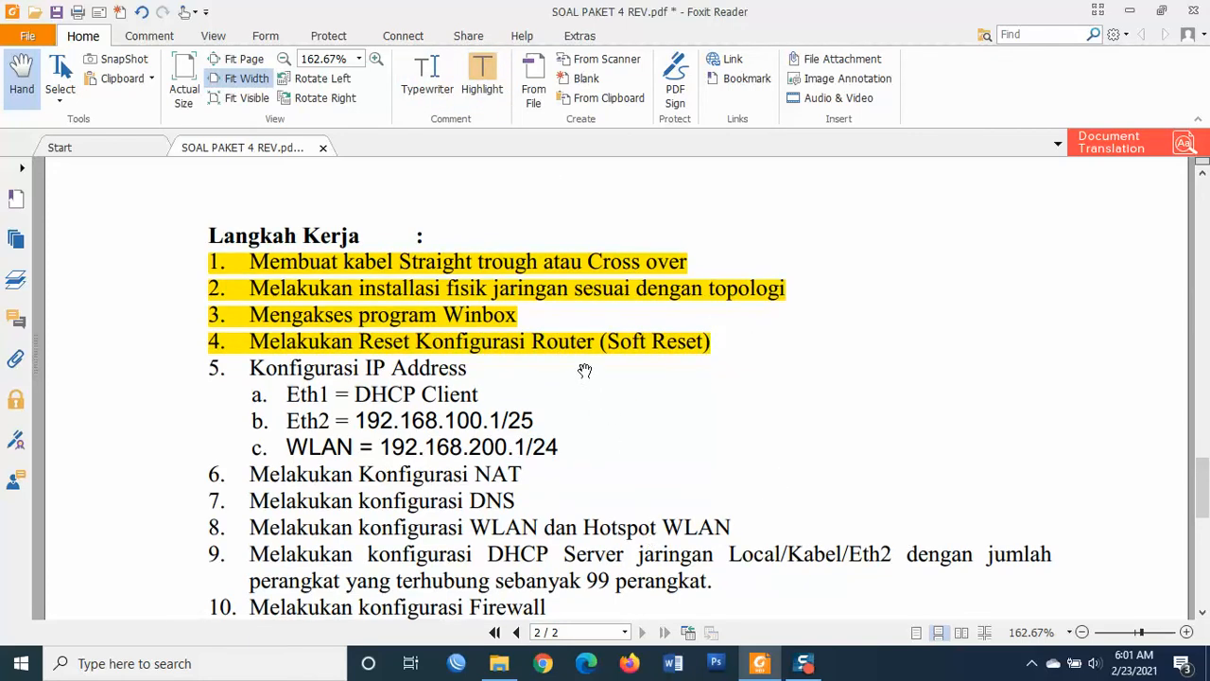
Switch back to WinBox and reconnect to the reset MikroTik router by its MAC address as admin
click(463, 667)
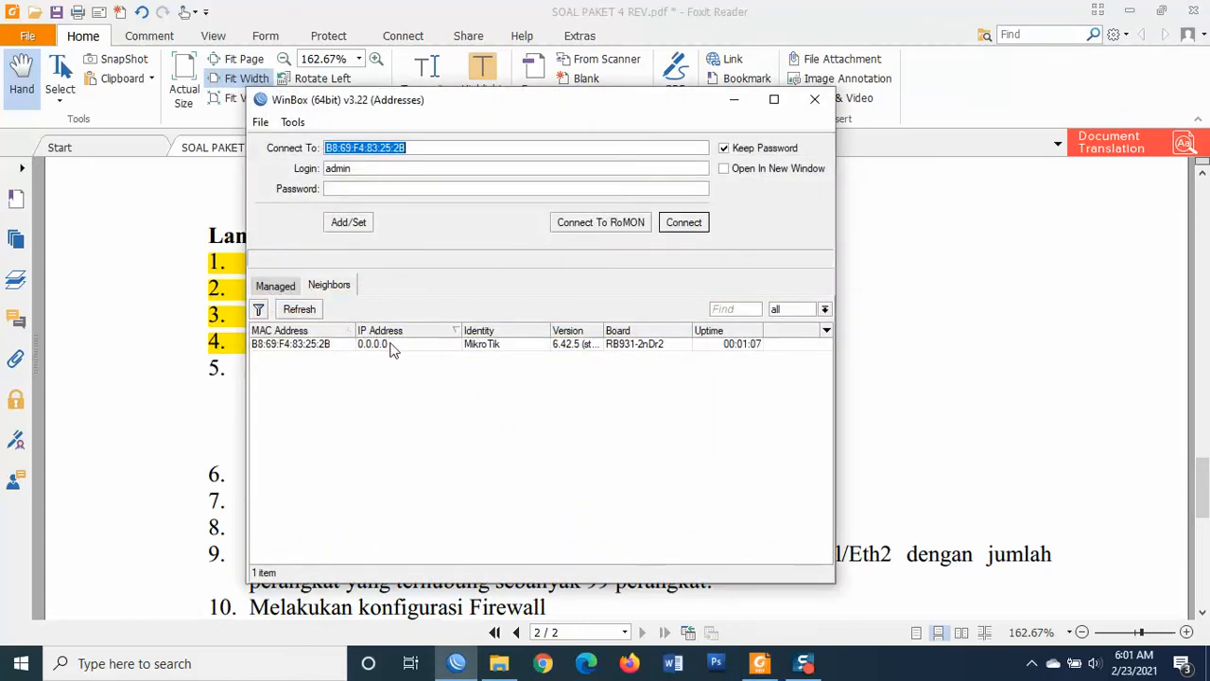
click(388, 346)
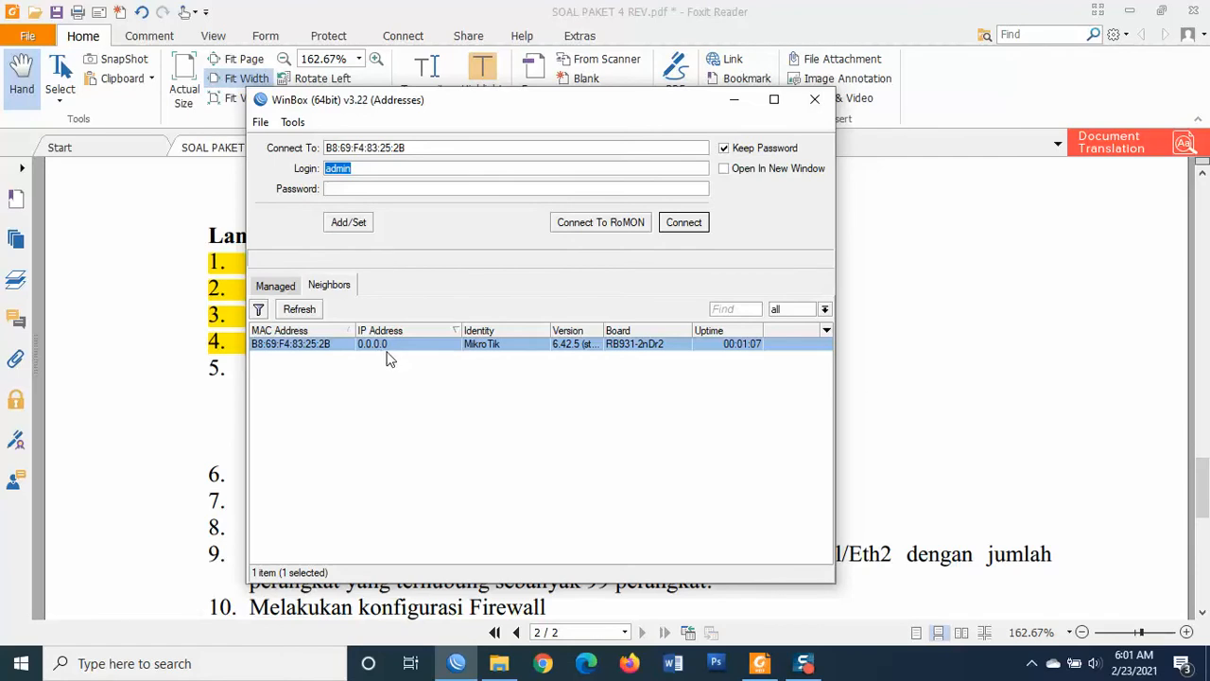
click(425, 412)
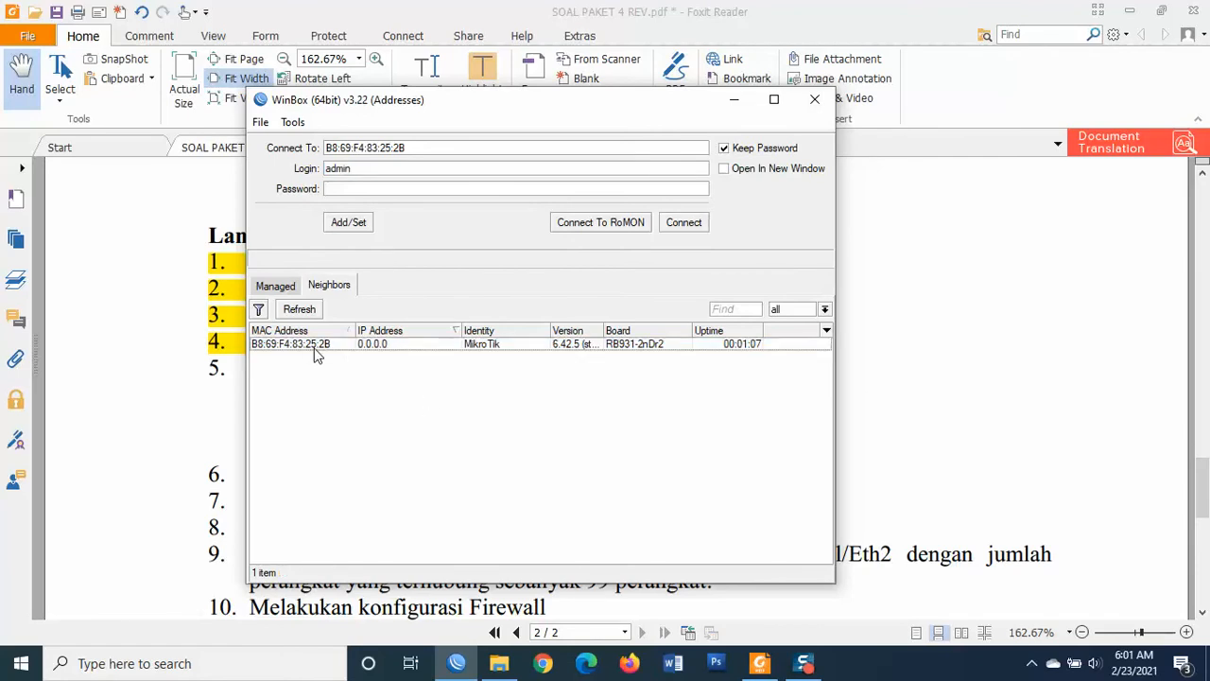
click(315, 346)
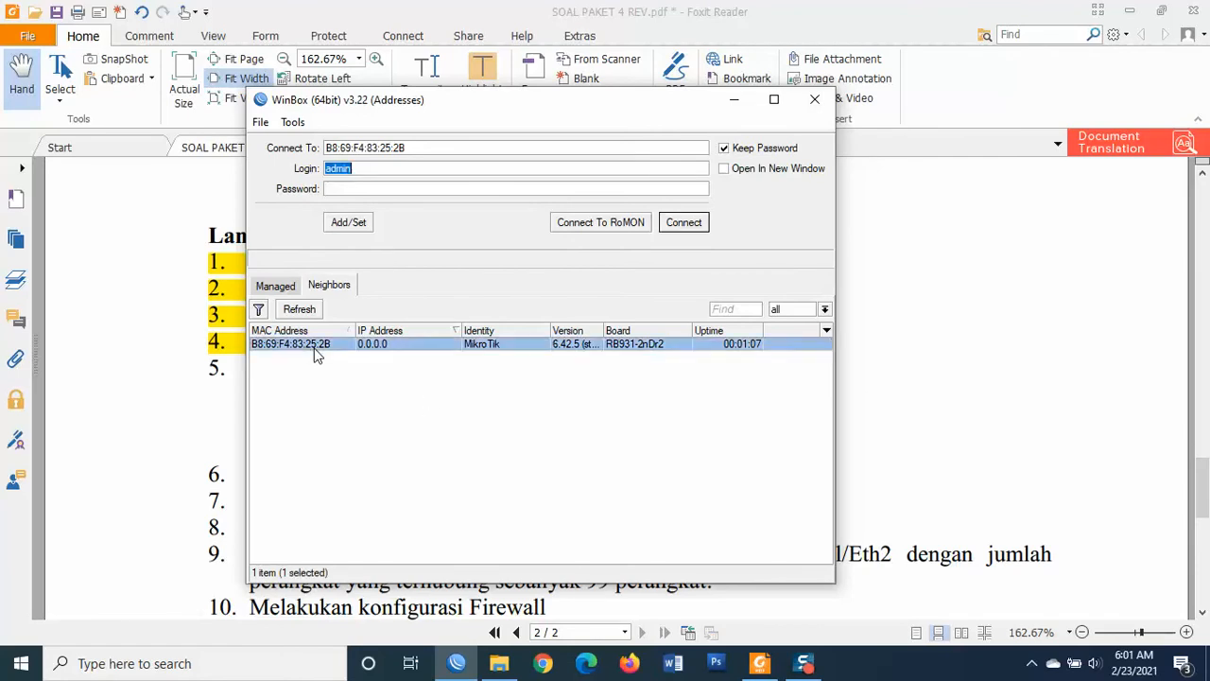
click(681, 224)
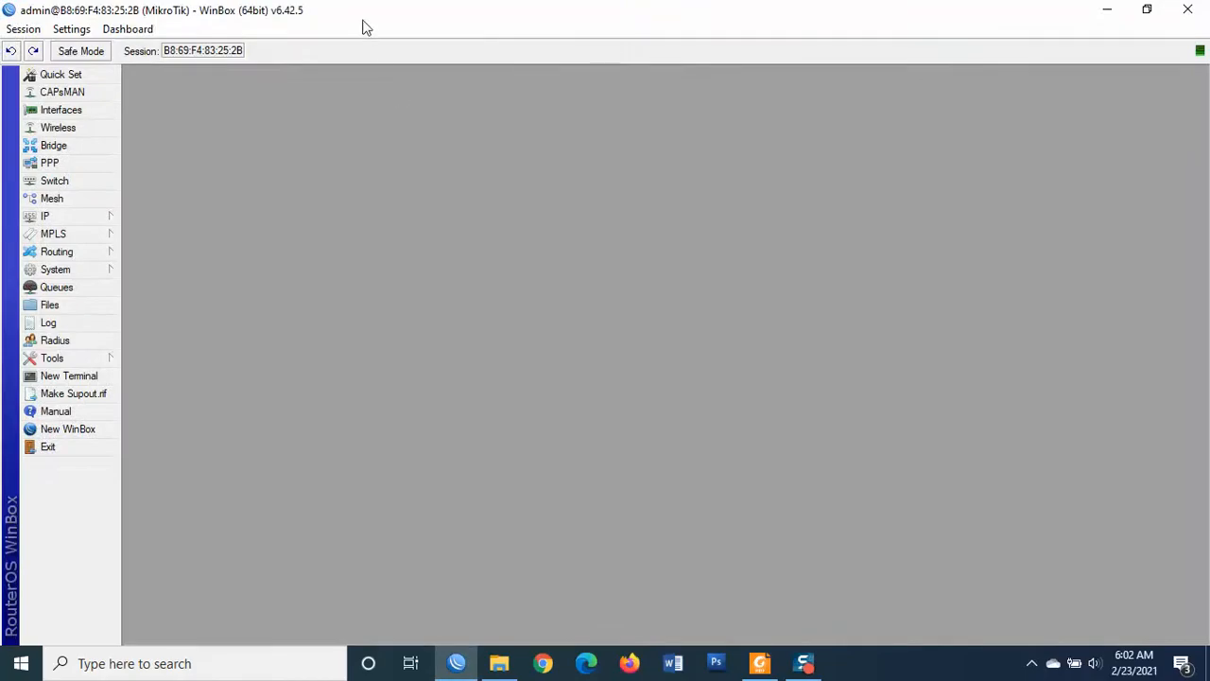
Place the WinBox session window beside the exam's work steps and open the router's DHCP Client list
drag(367, 27, 836, 131)
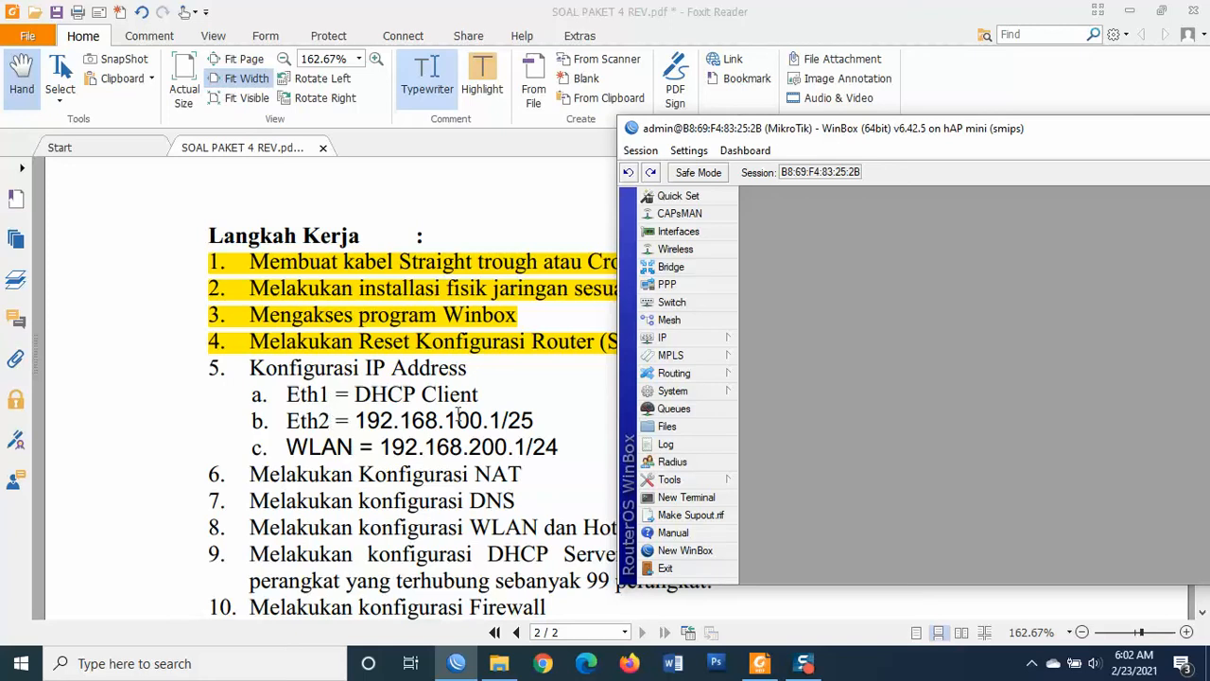
drag(788, 137, 677, 180)
click(567, 377)
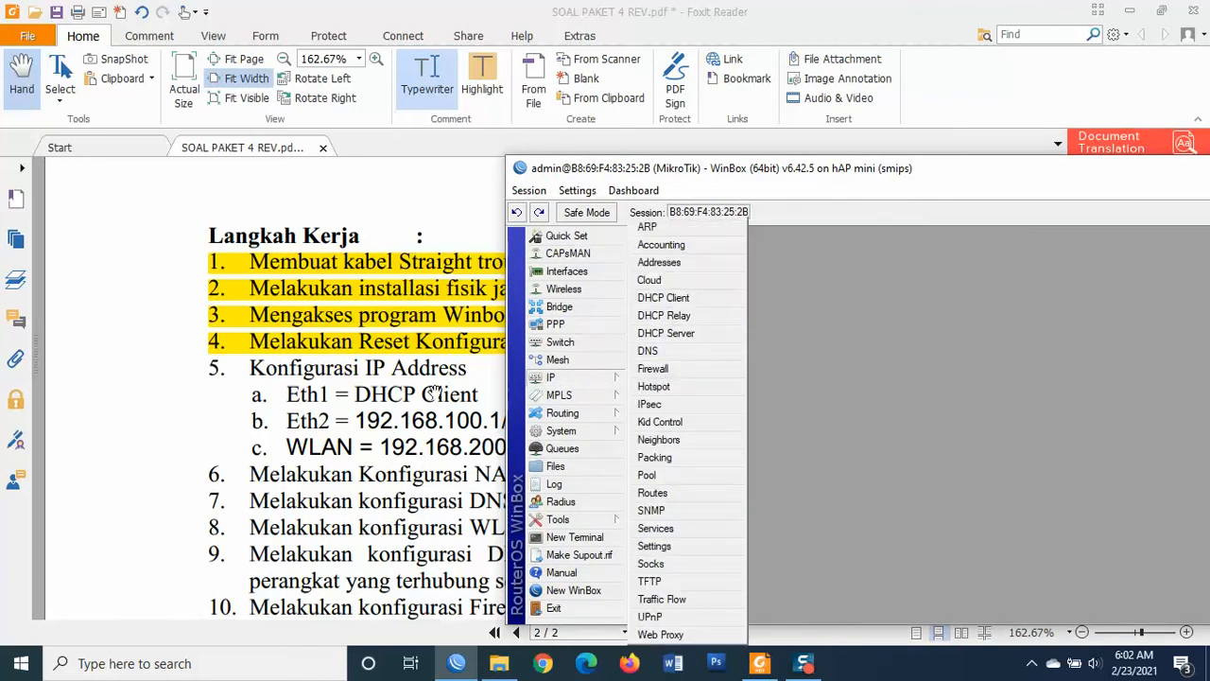
click(677, 301)
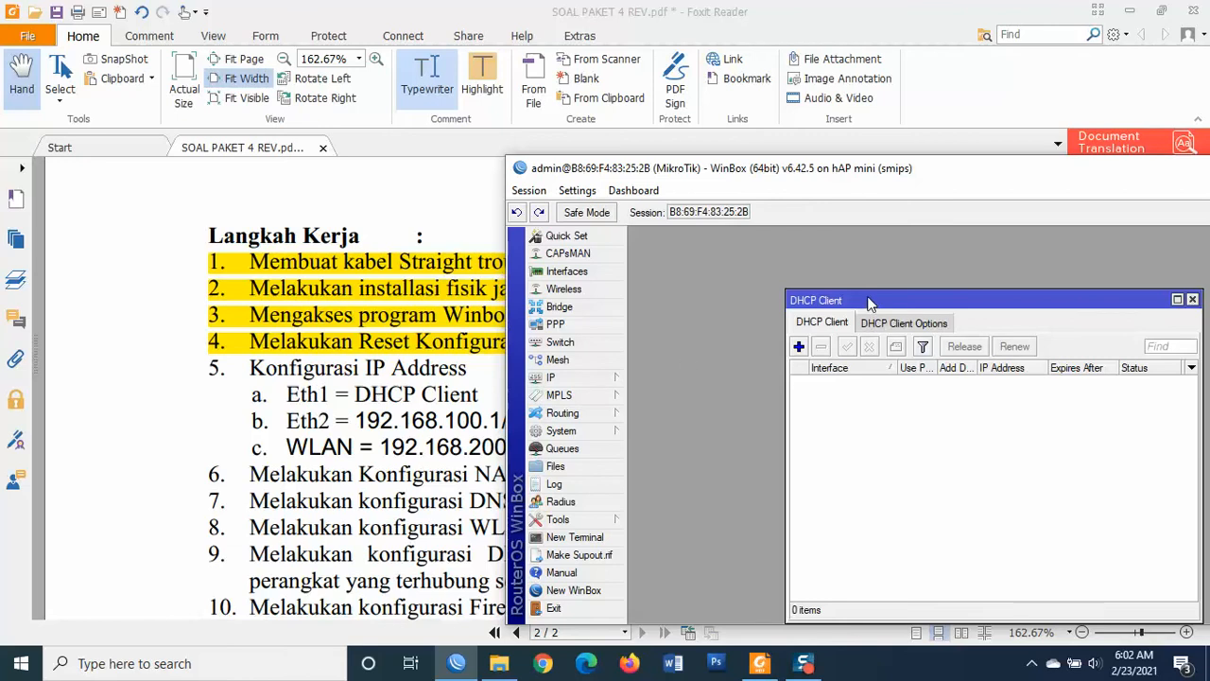
drag(870, 300, 755, 261)
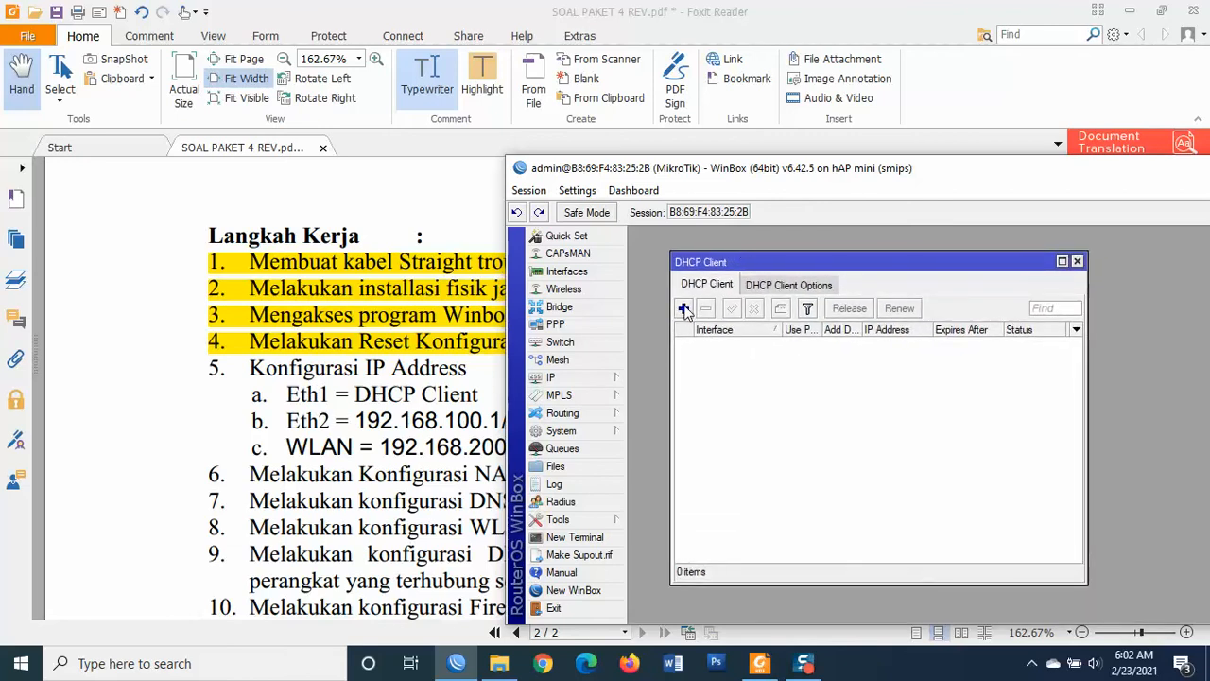
Add a DHCP client on interface ether1, apply it, check its lease status and accept the entry
click(684, 312)
drag(1061, 248, 750, 248)
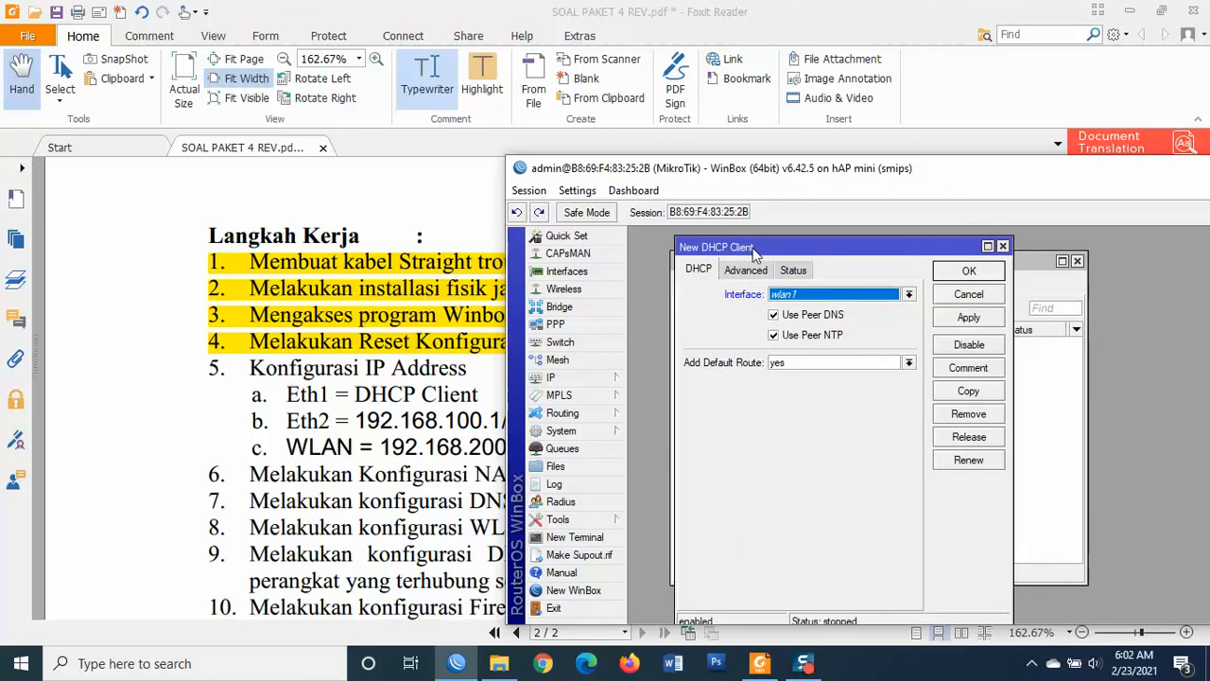
click(793, 295)
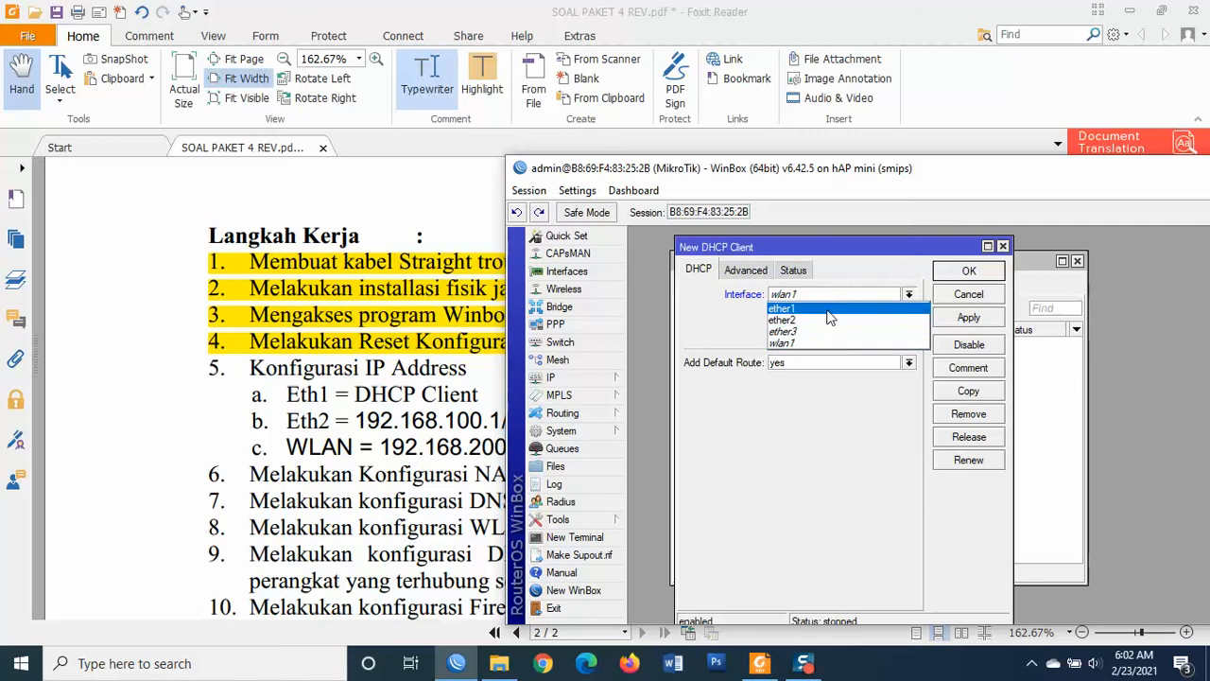
click(829, 318)
drag(823, 246, 849, 247)
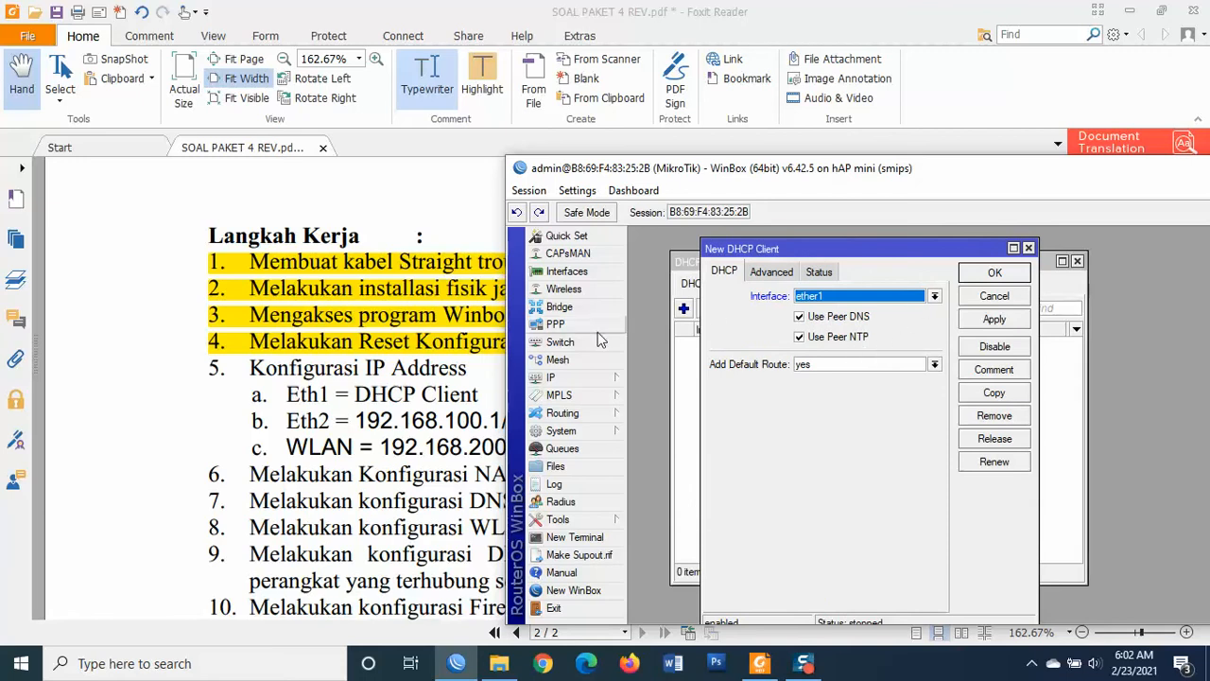
click(988, 325)
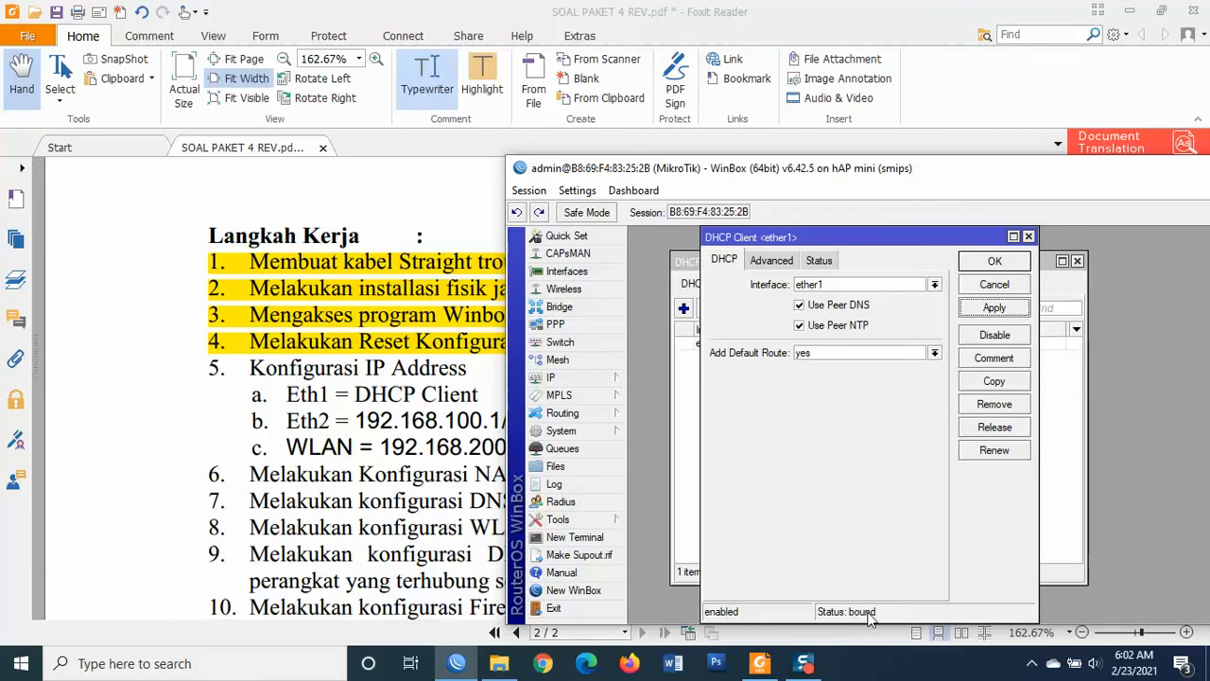
click(819, 261)
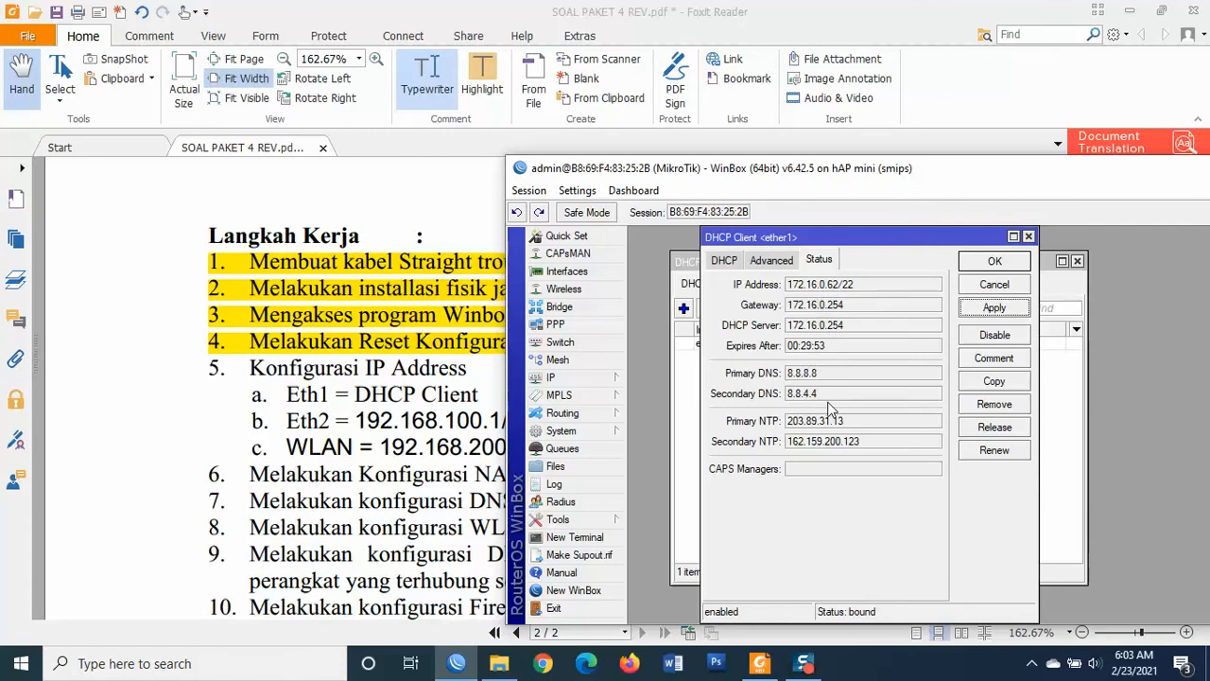
click(993, 265)
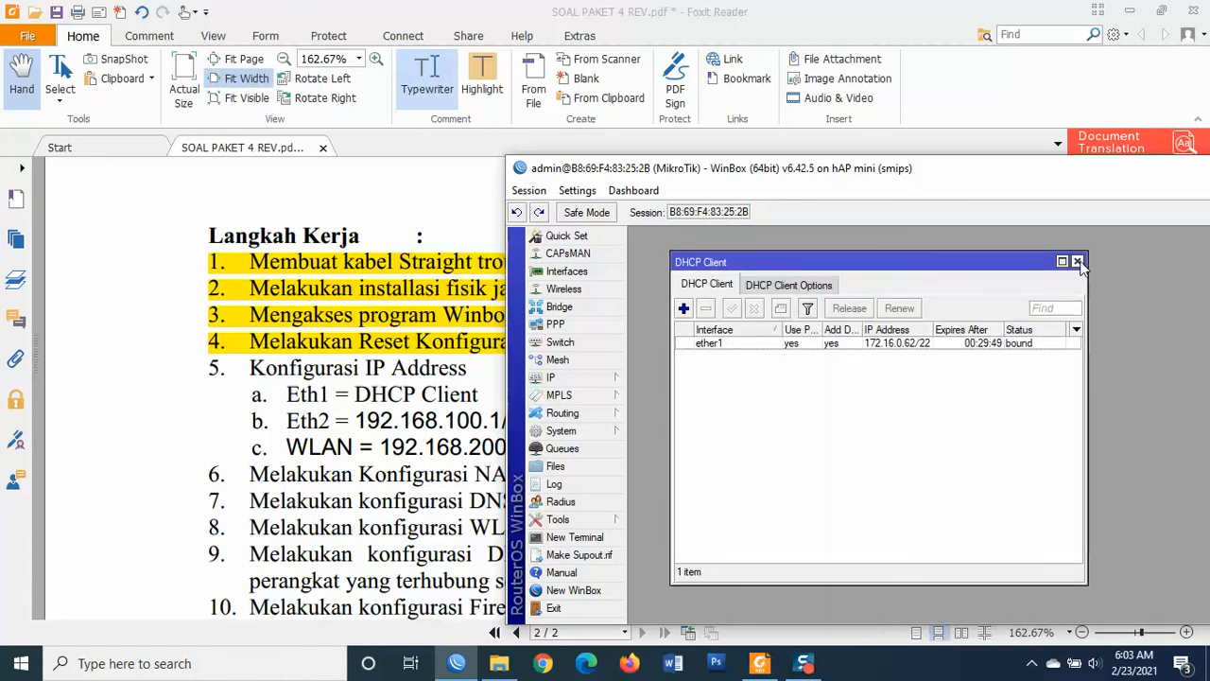
Test the router's internet connection by pinging 8.8.8.8 from a new terminal, and close the terminal and DHCP Client windows
click(584, 537)
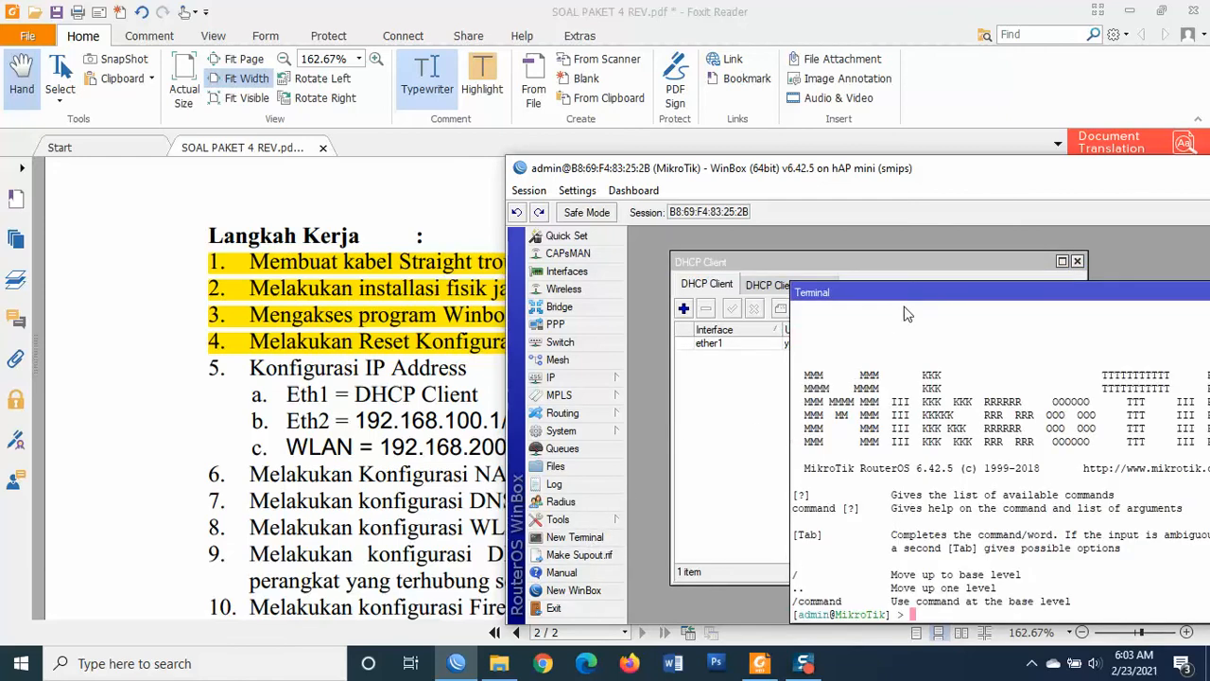
drag(841, 284, 813, 249)
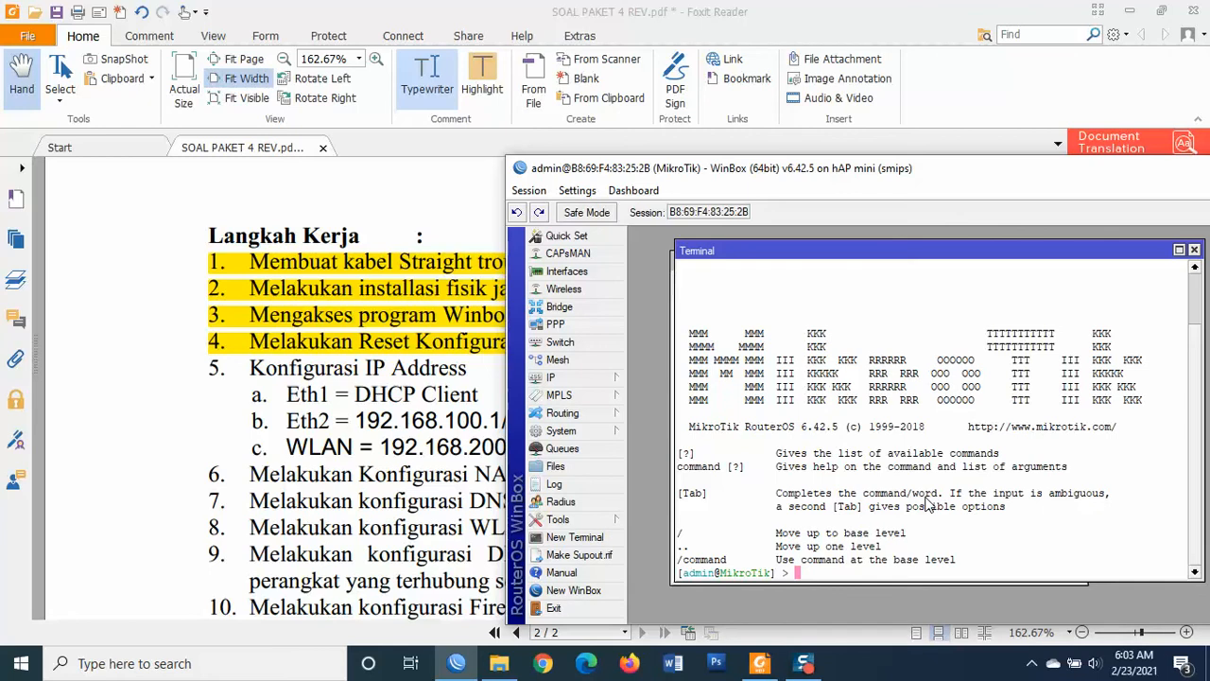
text(ping 8.8.8.8)
key(Return)
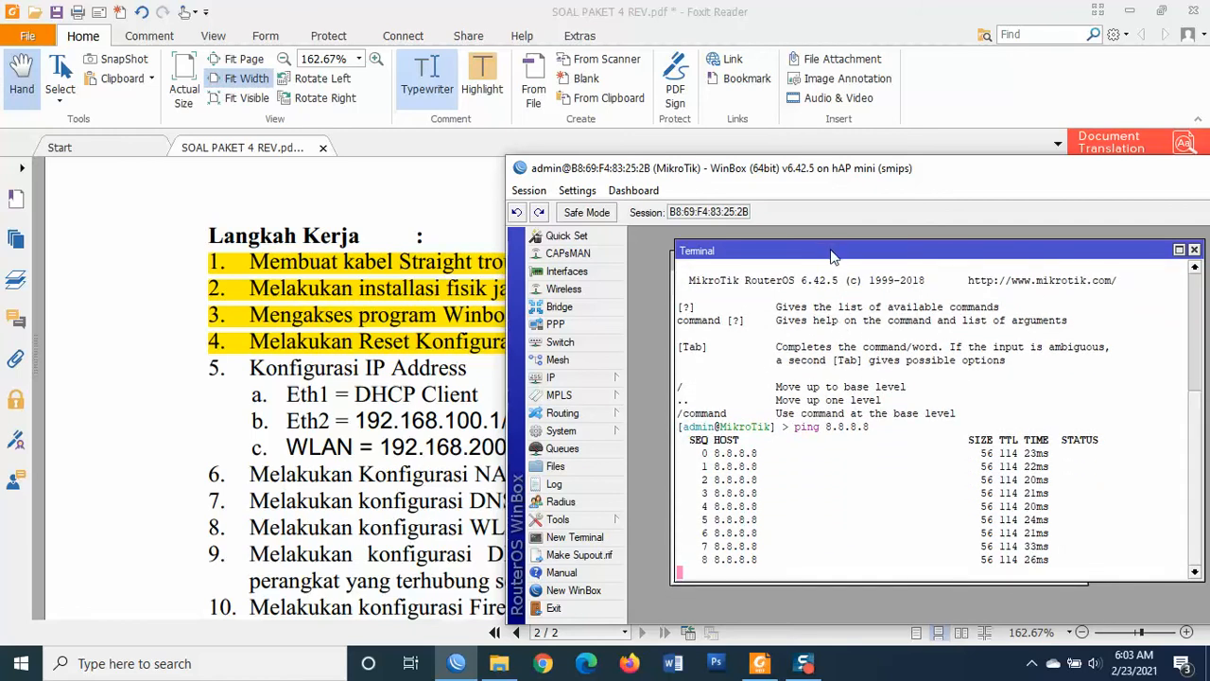
drag(833, 255, 815, 260)
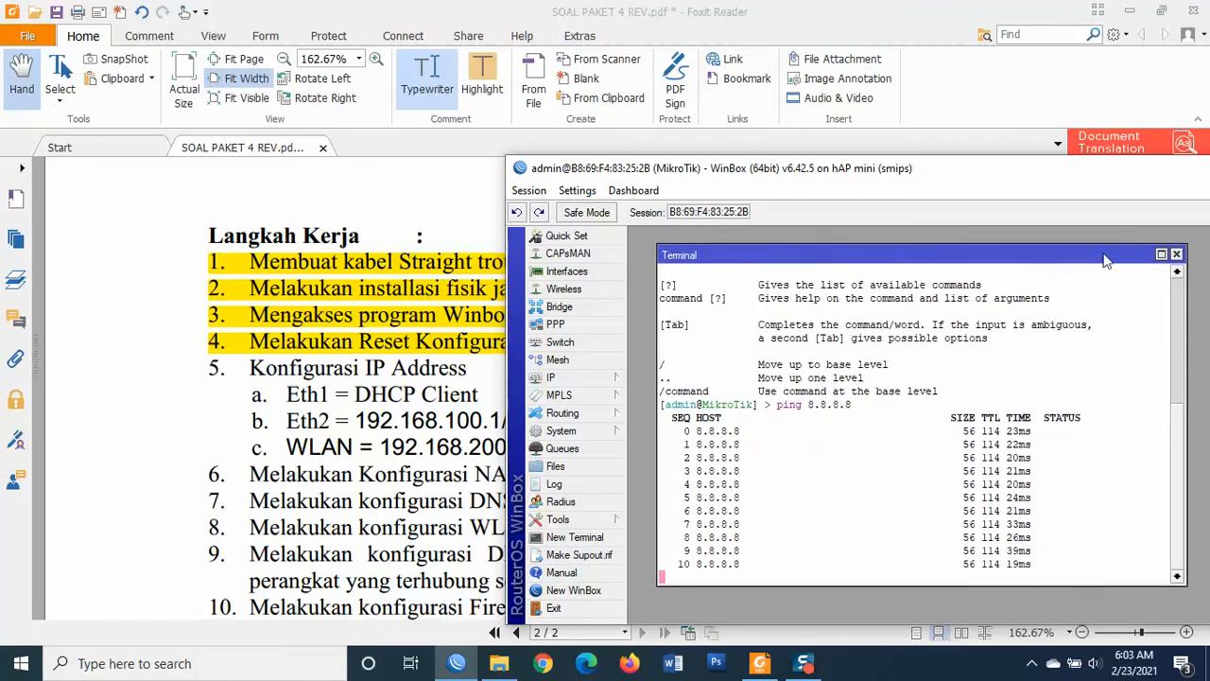
click(1177, 254)
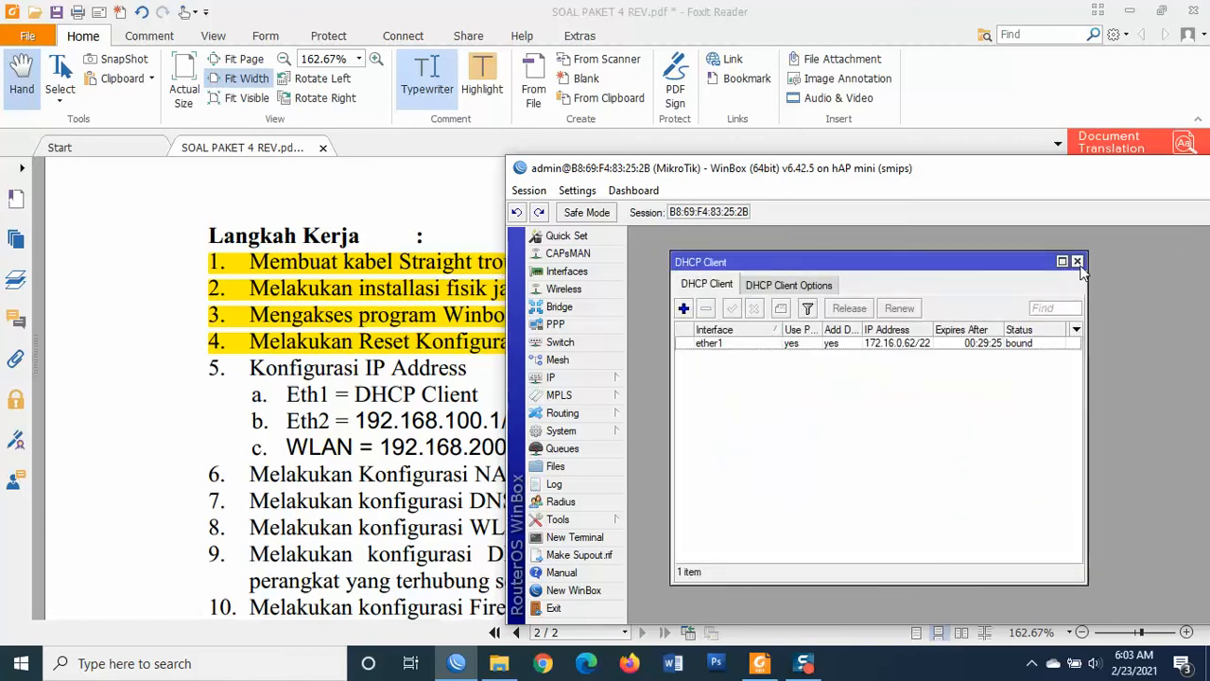
click(1077, 262)
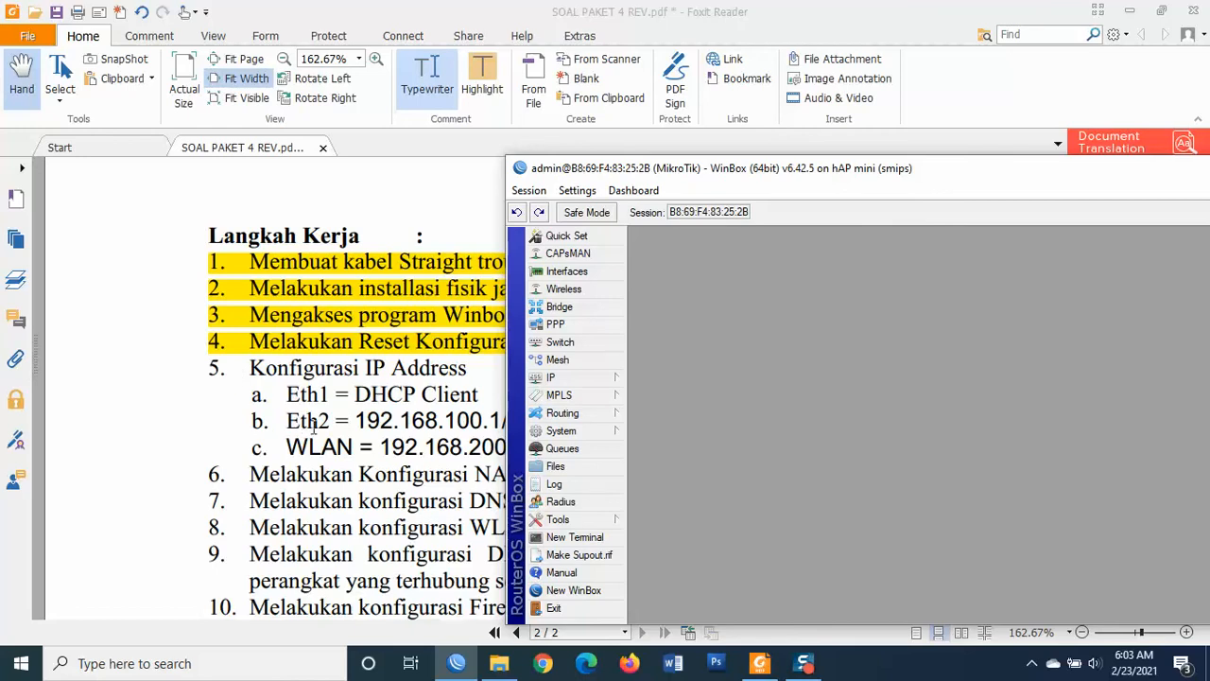
Add the IP address 192.168.100.1/25 on interface ether2 to the router's address list
drag(665, 174, 701, 160)
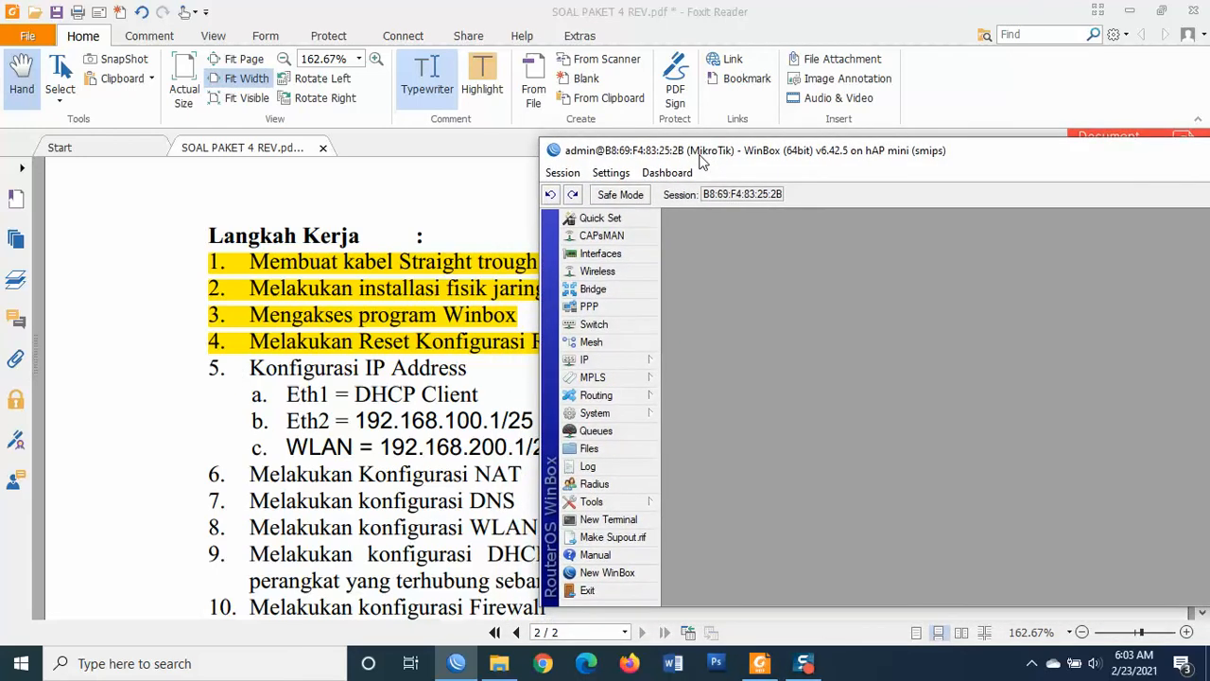
click(625, 359)
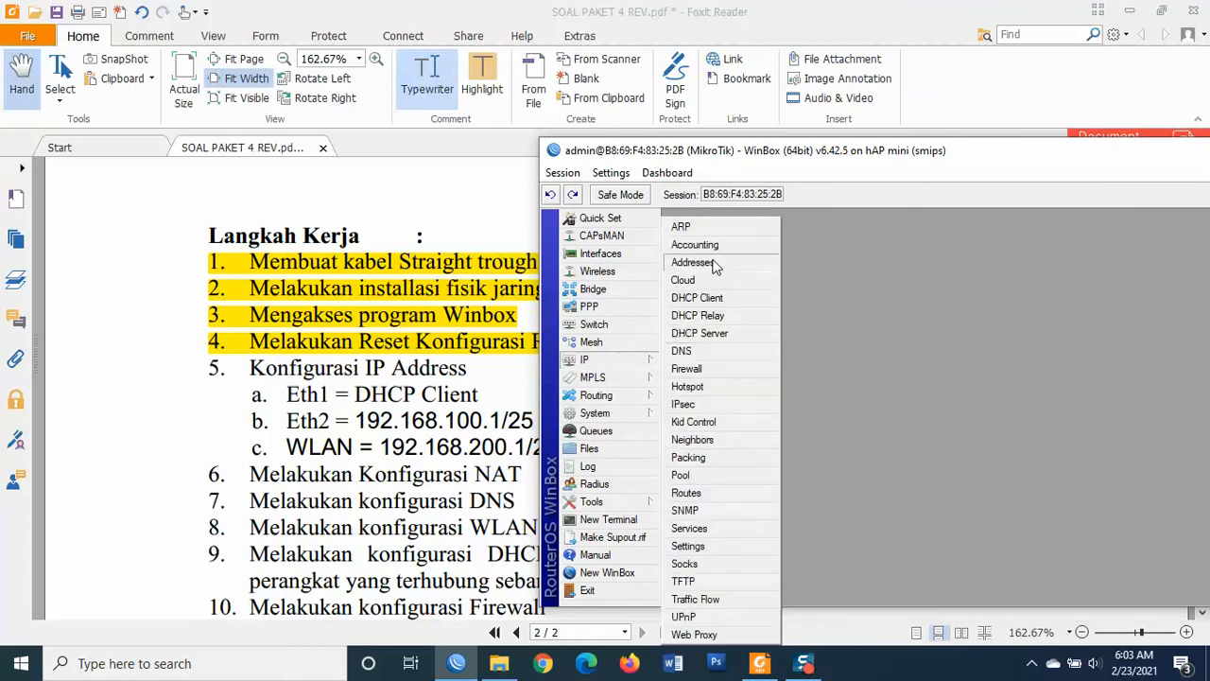
click(714, 263)
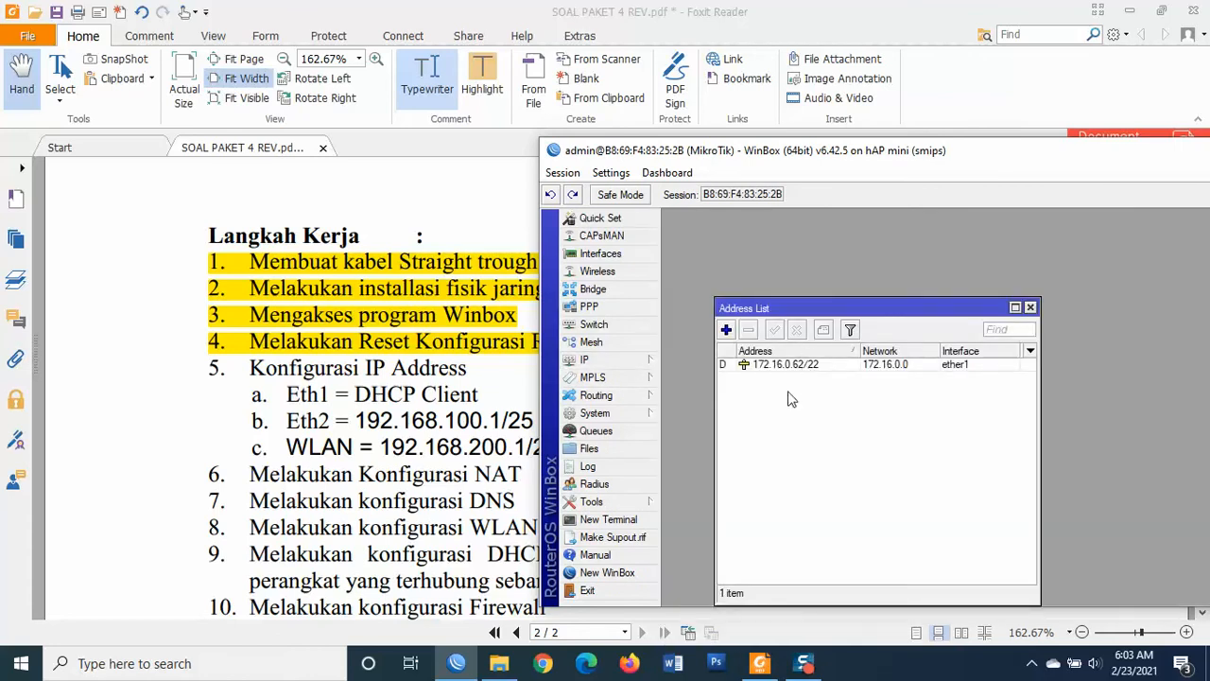
click(726, 329)
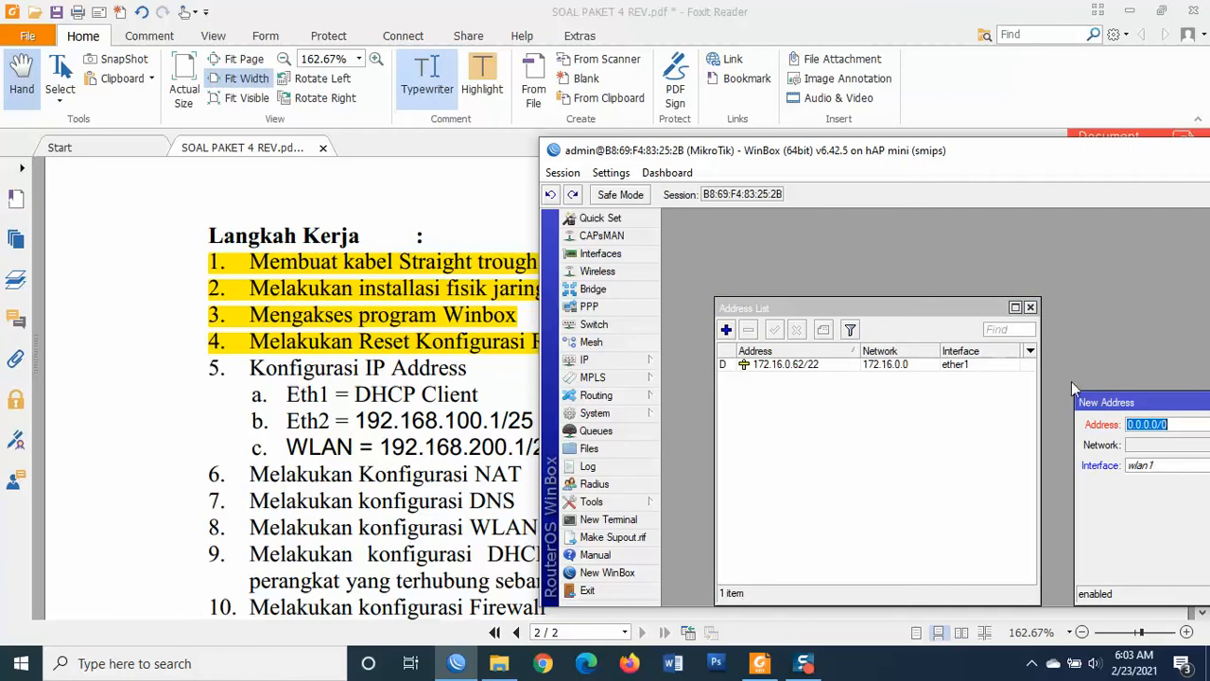
drag(1116, 407, 772, 388)
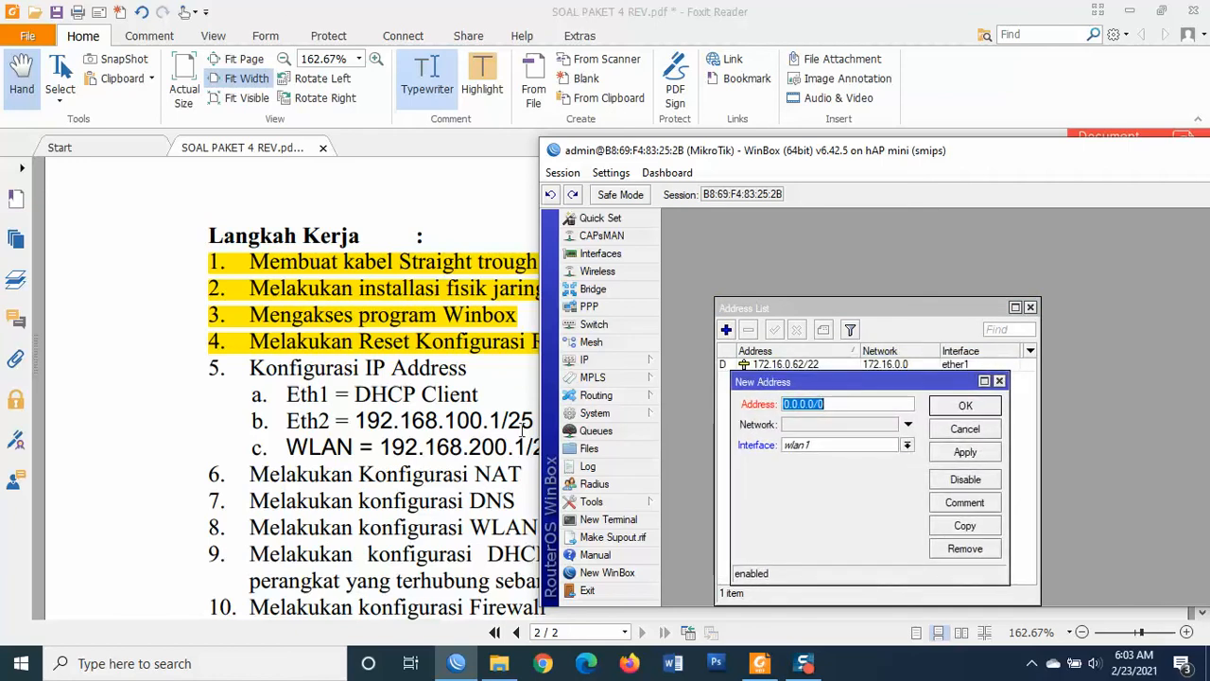
text(192)
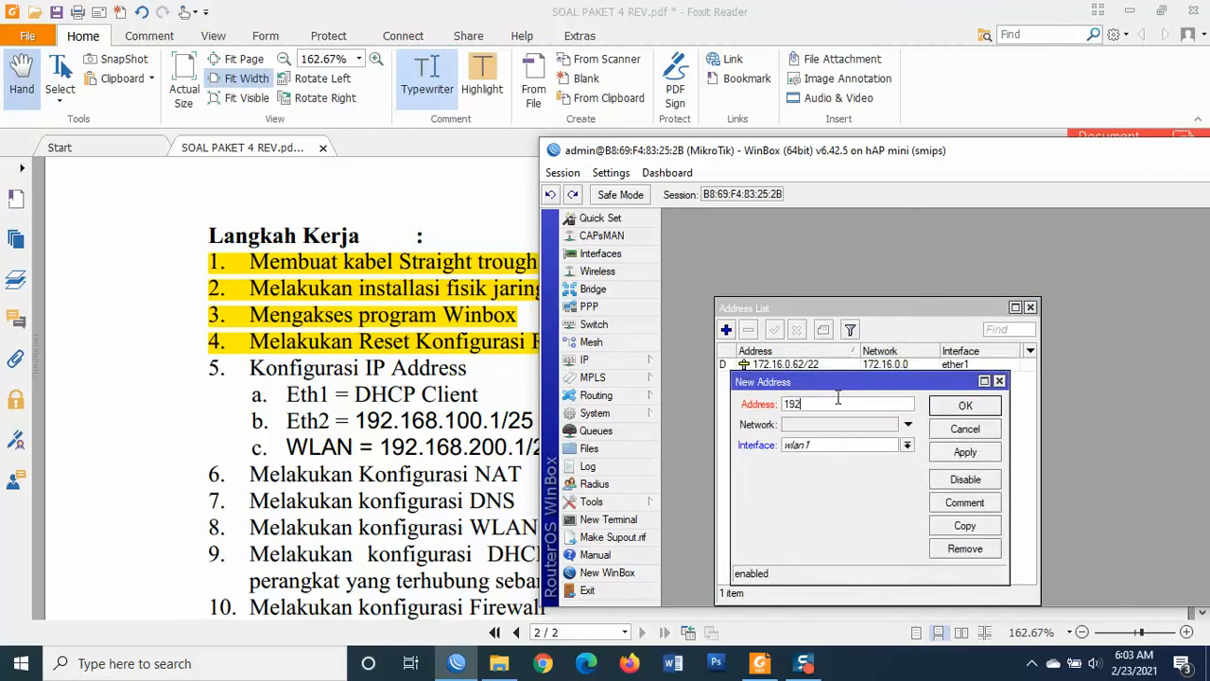
text(.168.100.1/25)
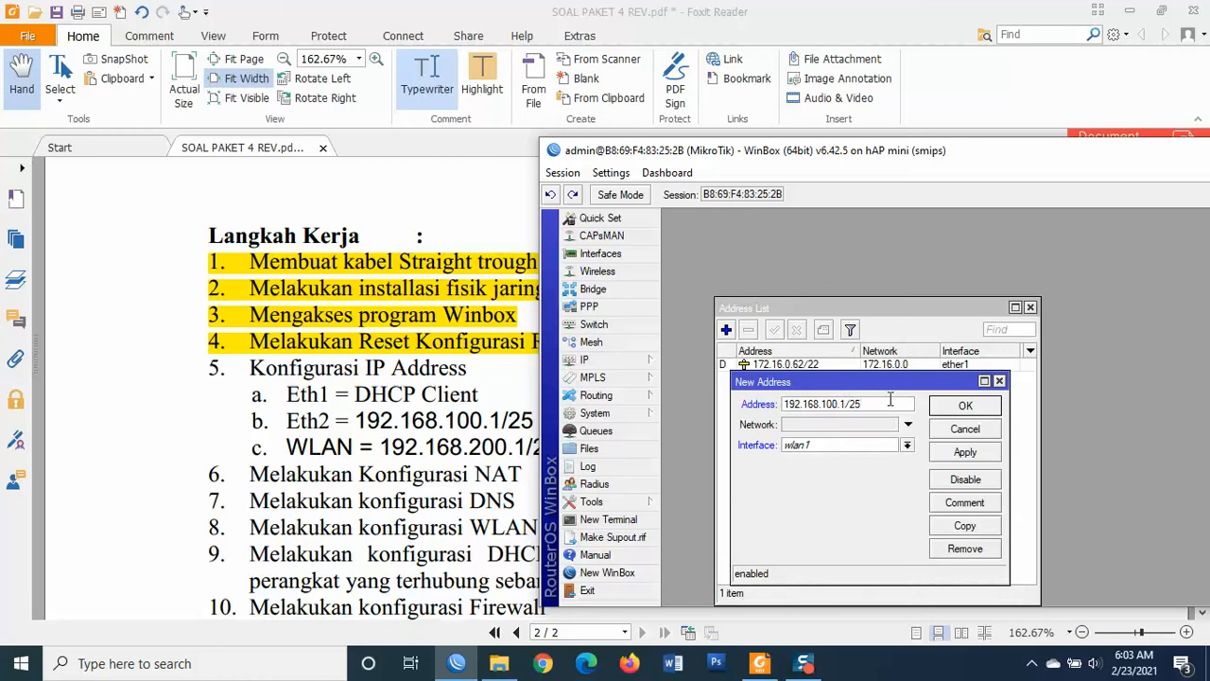
click(906, 447)
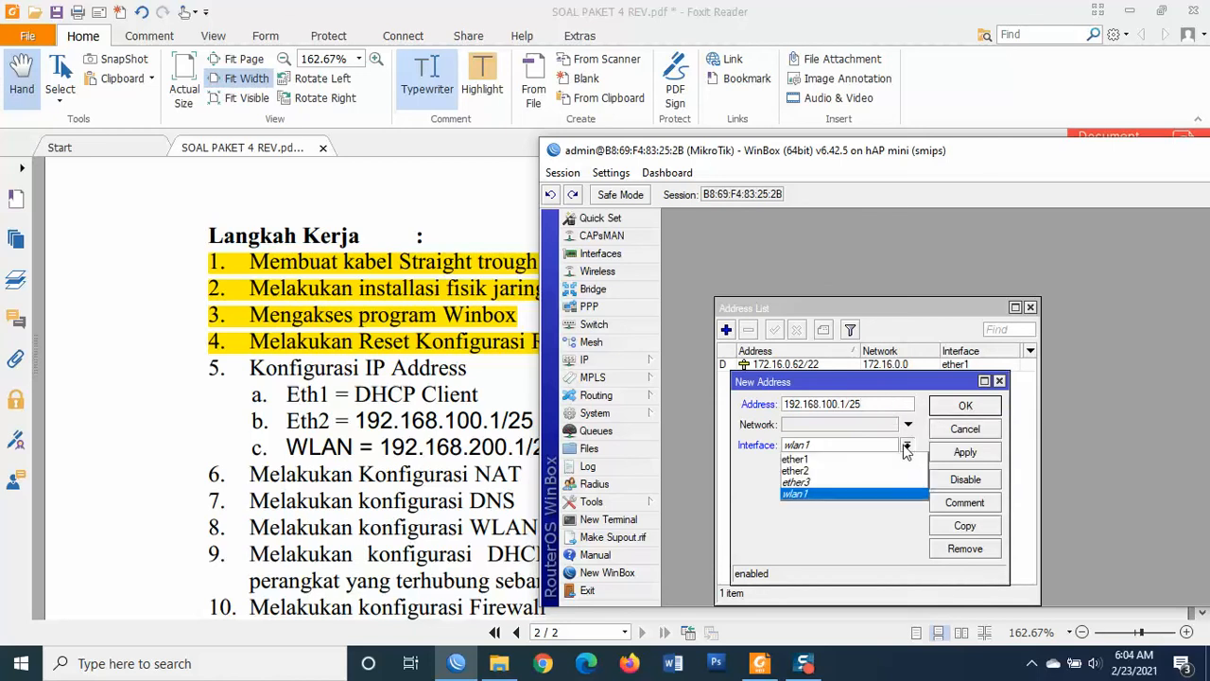
click(806, 471)
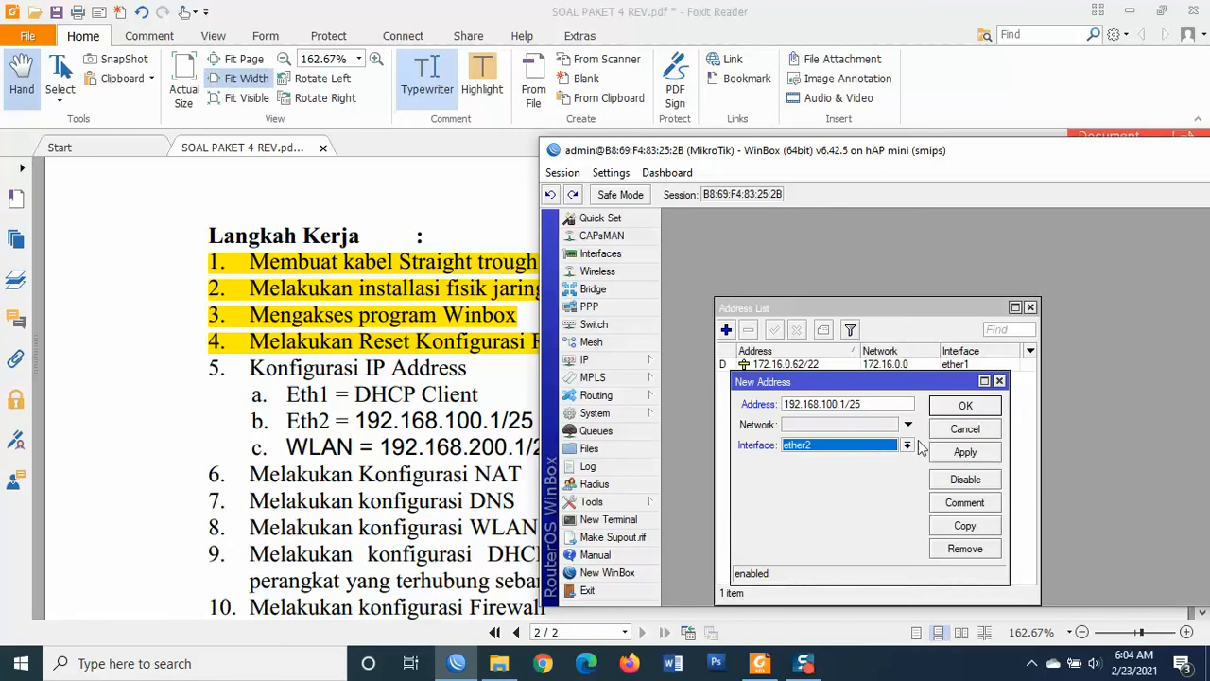
click(960, 455)
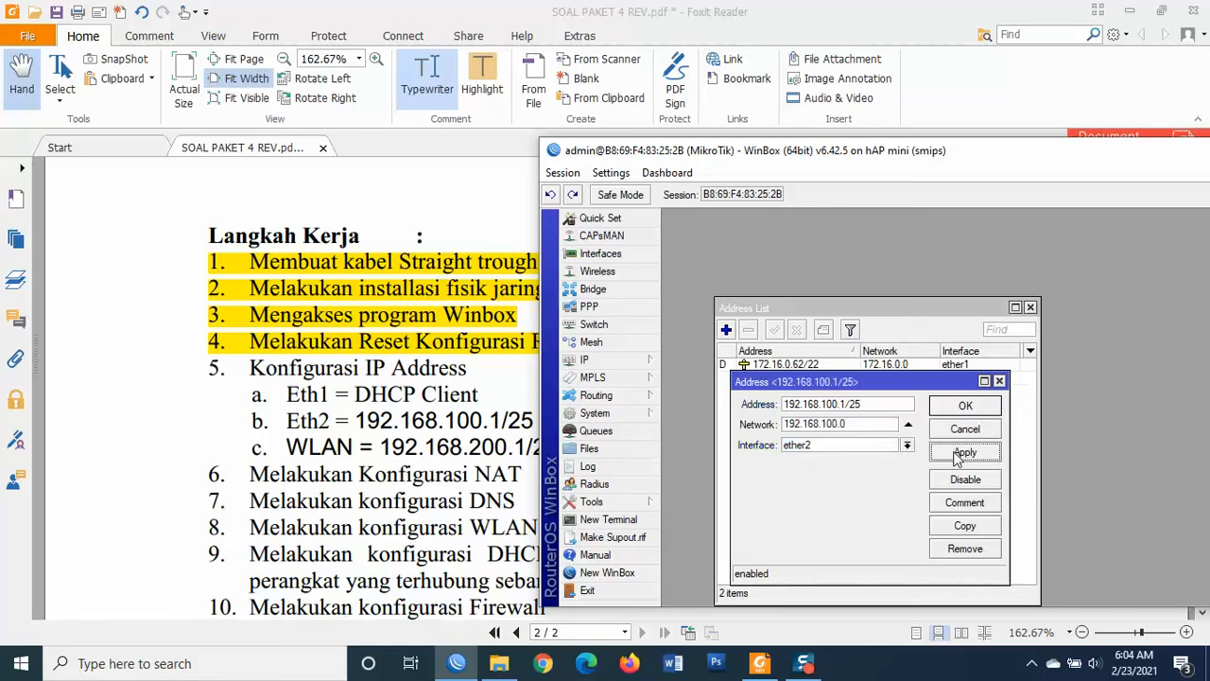
click(965, 407)
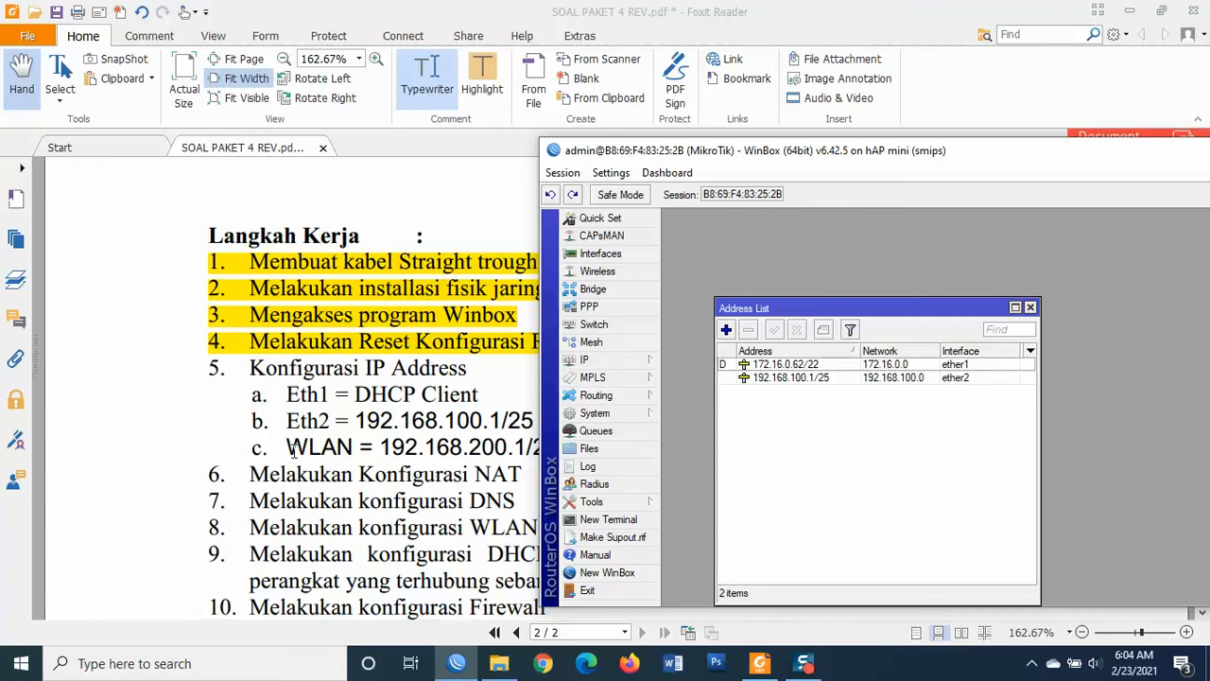
Add the IP address 192.168.200.1/24 on interface wlan1 to the router's address list
drag(710, 154, 753, 154)
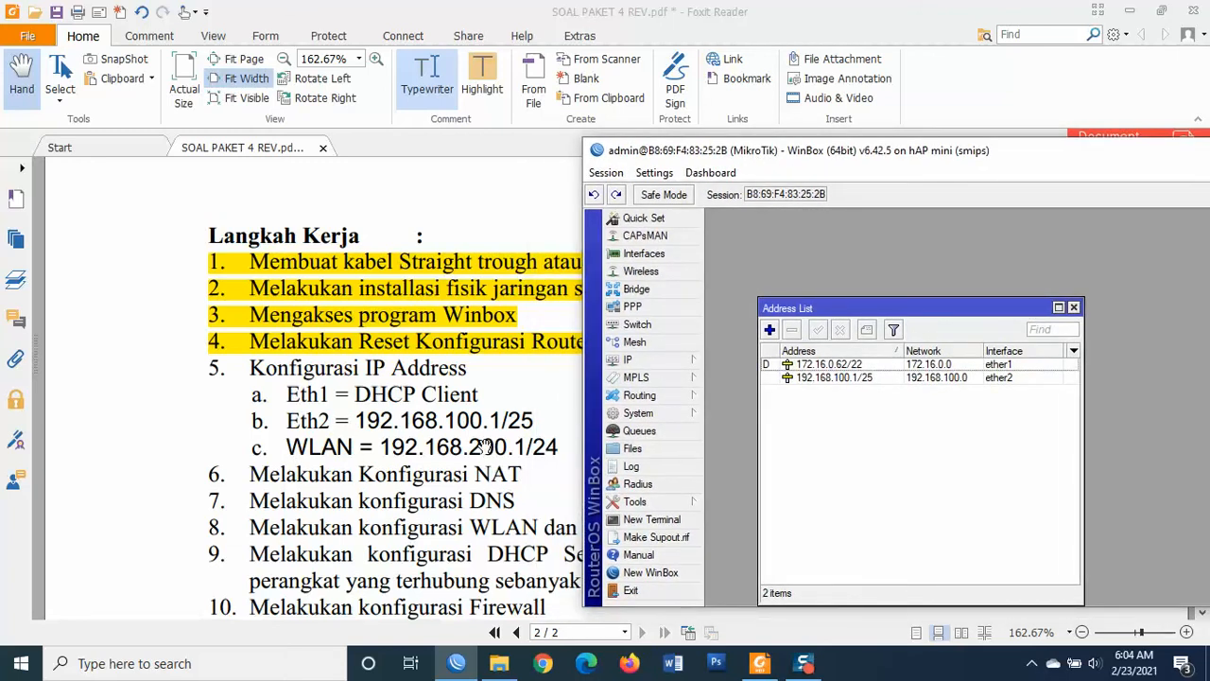
click(769, 329)
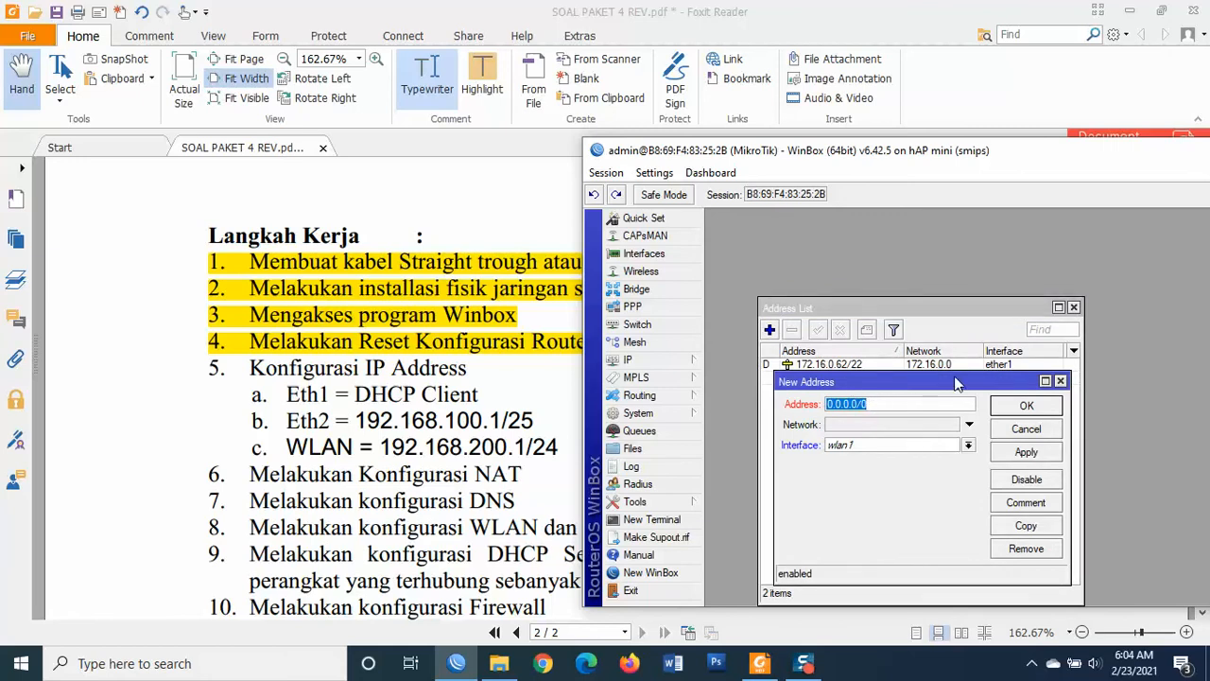
text(192.168.200.1/24)
click(898, 445)
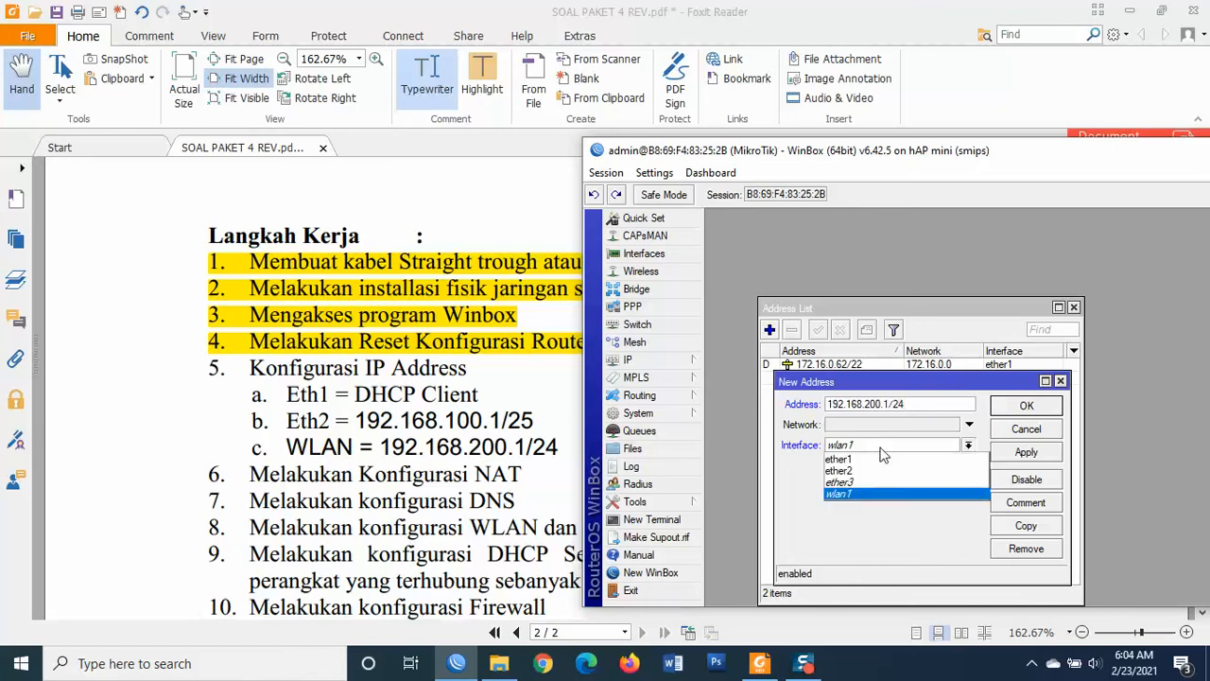
click(877, 493)
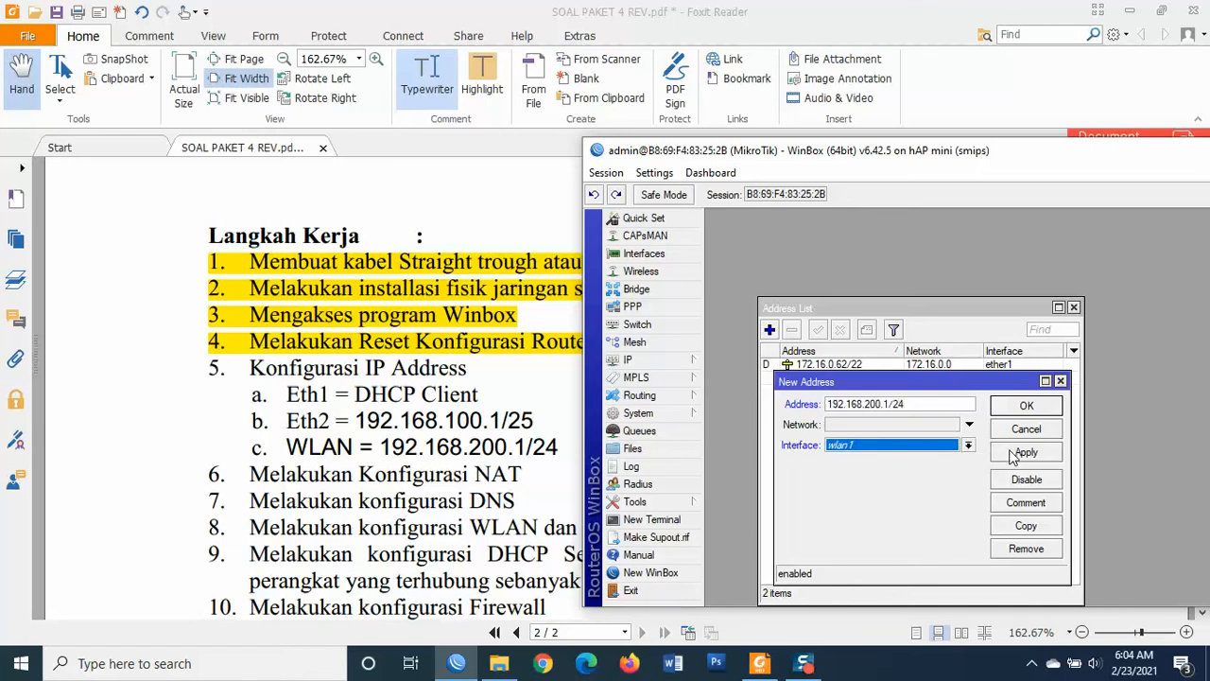
click(1012, 454)
click(1021, 407)
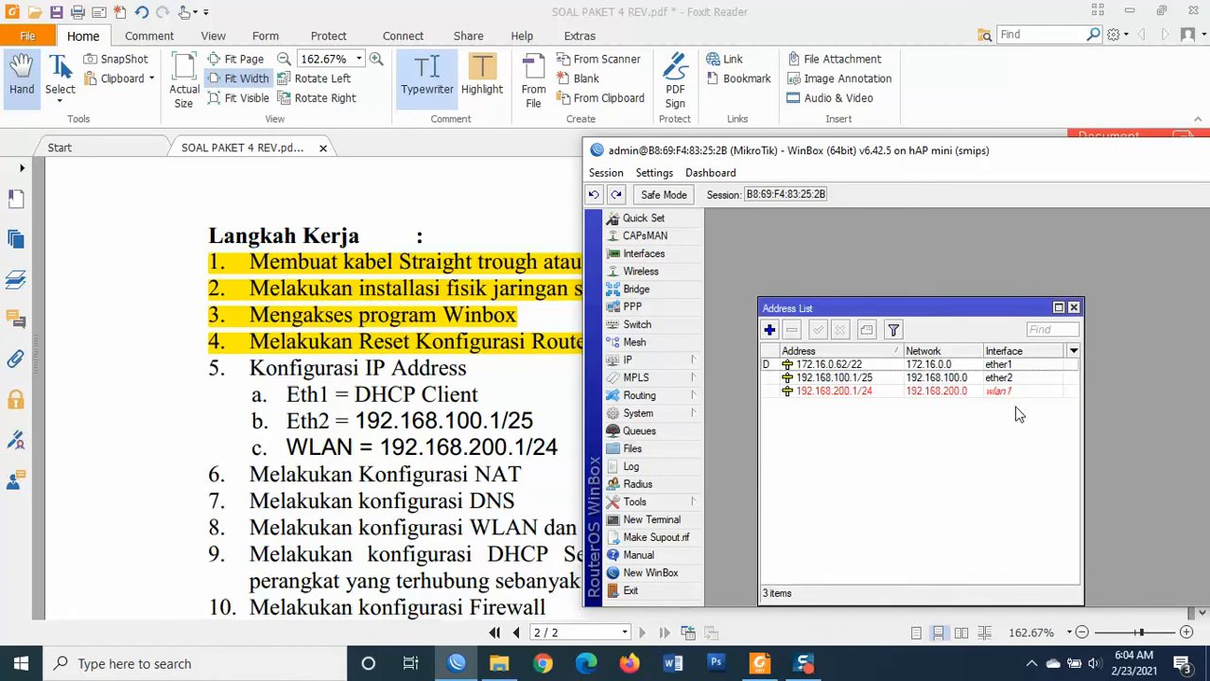
click(900, 393)
click(892, 467)
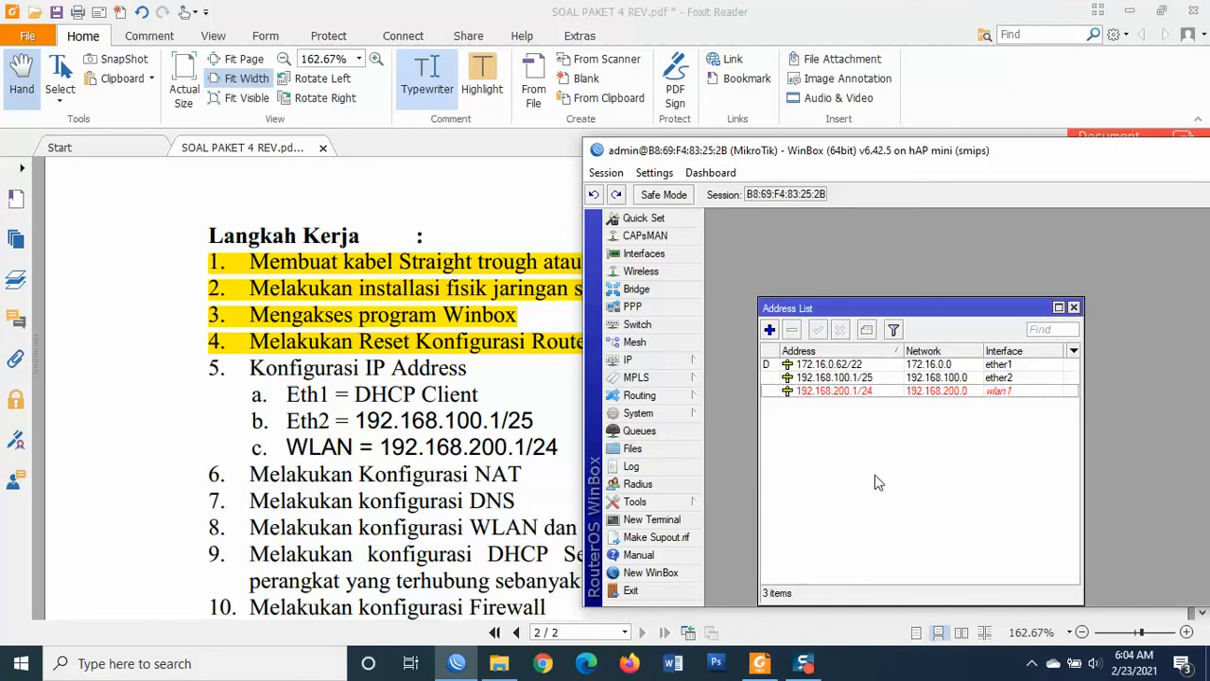
Enable the wlan1 interface in the router's interface list and close the list
click(653, 253)
click(796, 373)
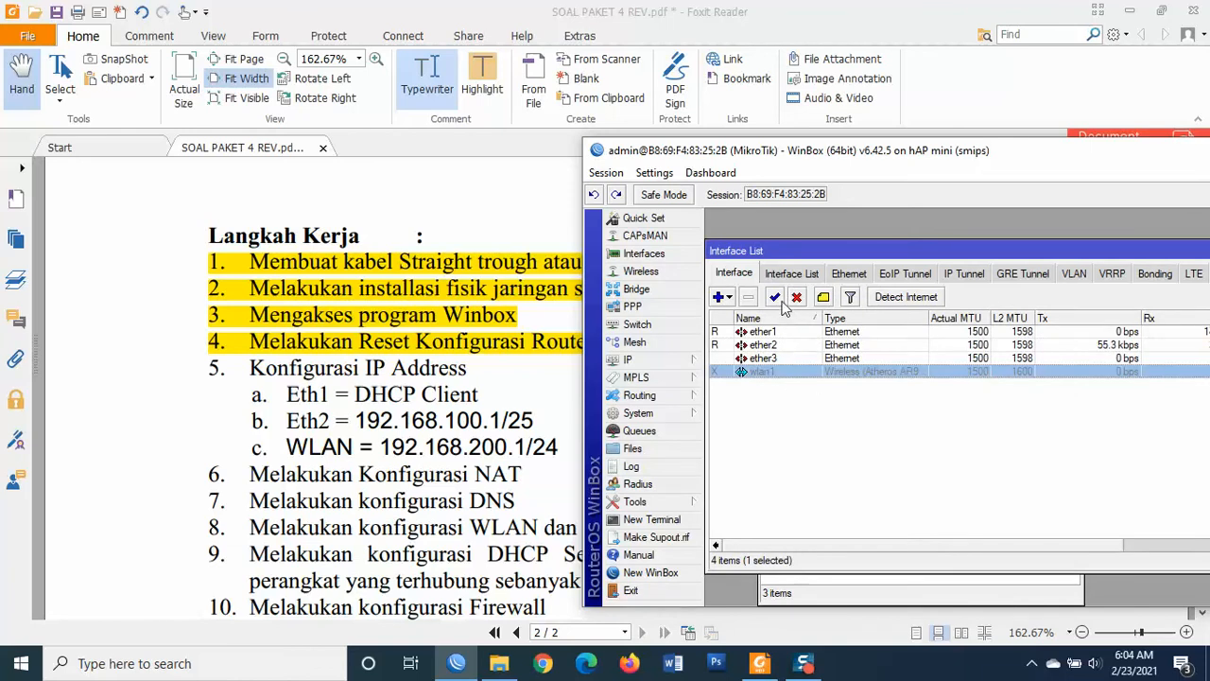
drag(801, 257, 1005, 254)
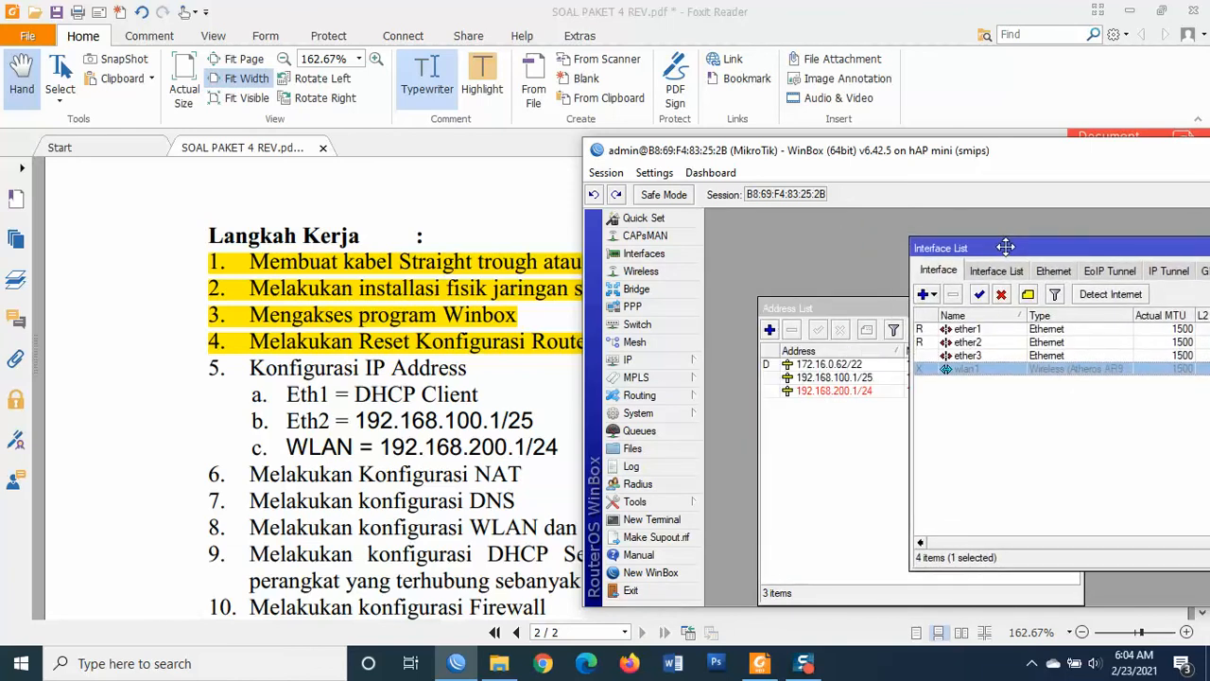
click(979, 386)
click(976, 371)
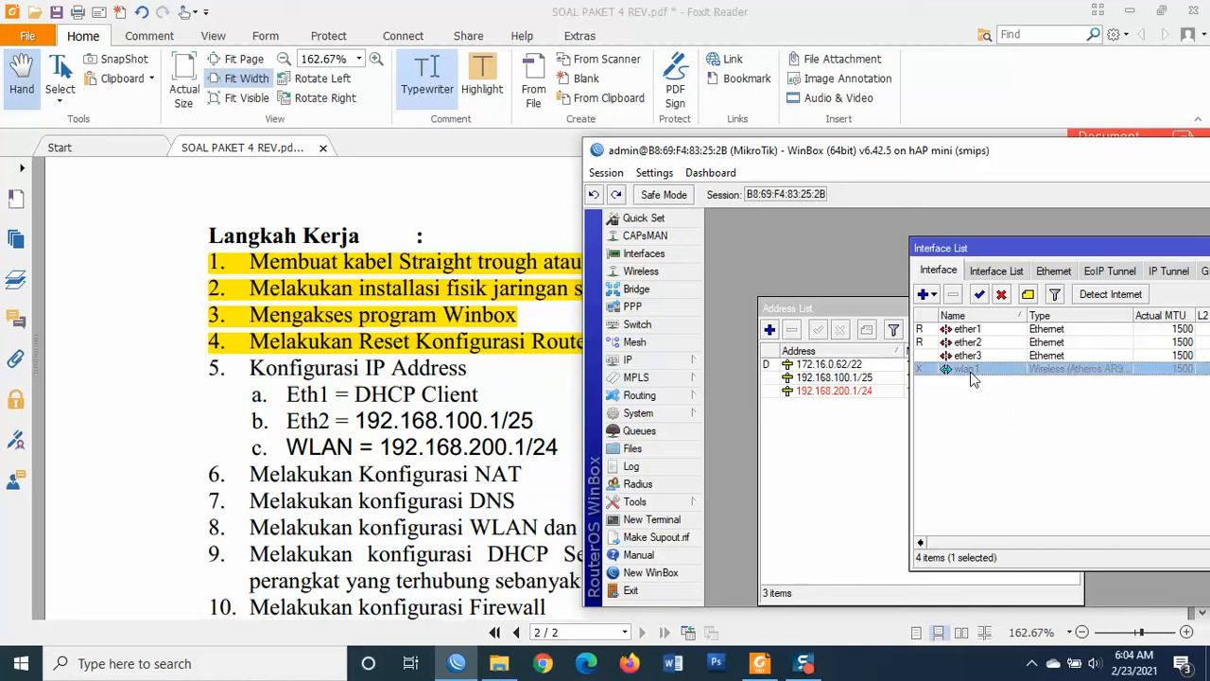
click(981, 296)
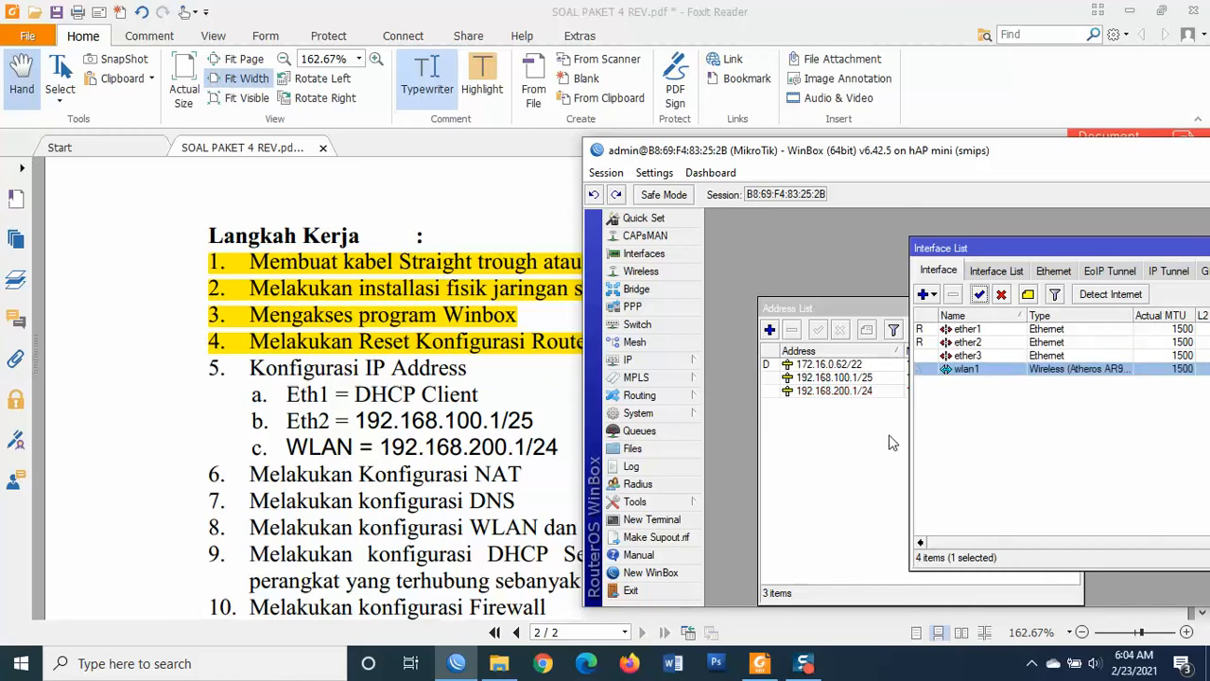
drag(973, 245, 682, 370)
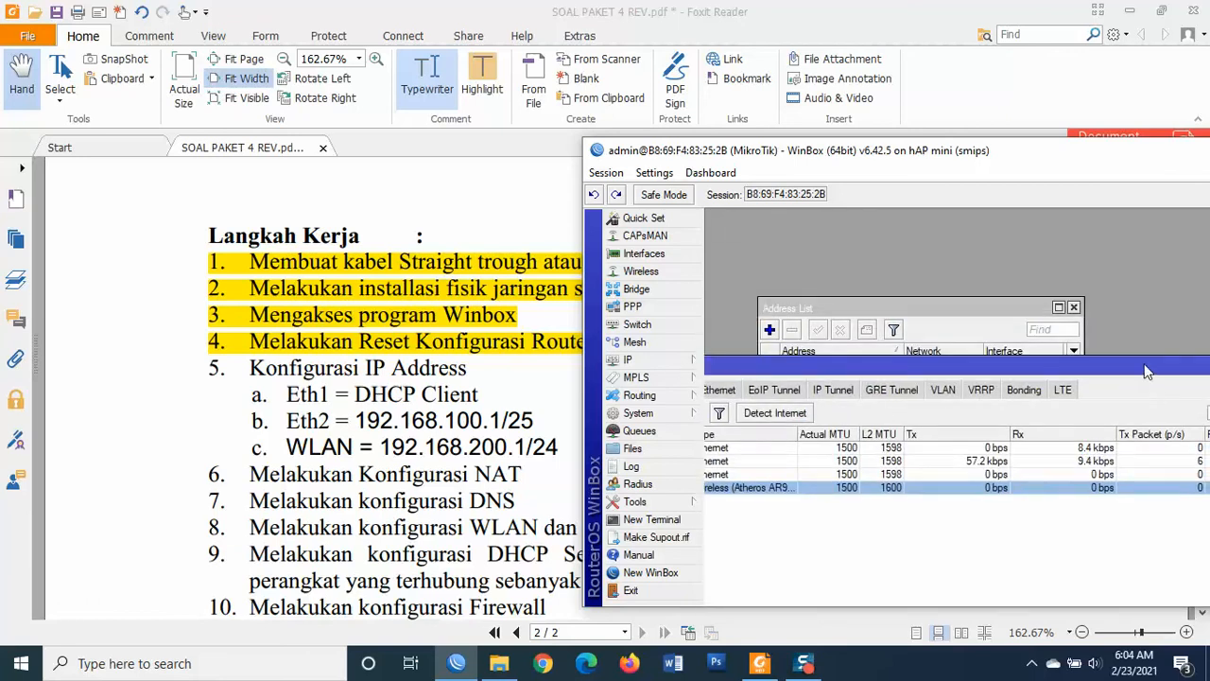
drag(1145, 366, 1018, 365)
click(1125, 366)
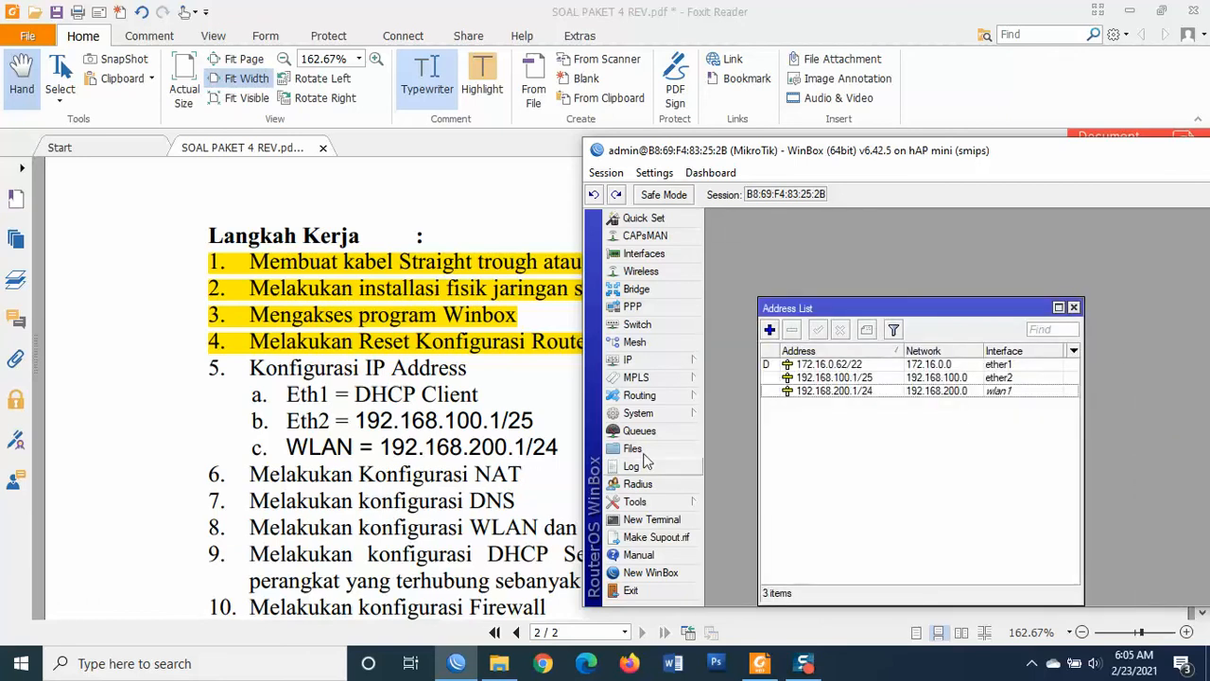
Add a firewall NAT rule with the srcnat chain and the masquerade action
drag(836, 306, 812, 238)
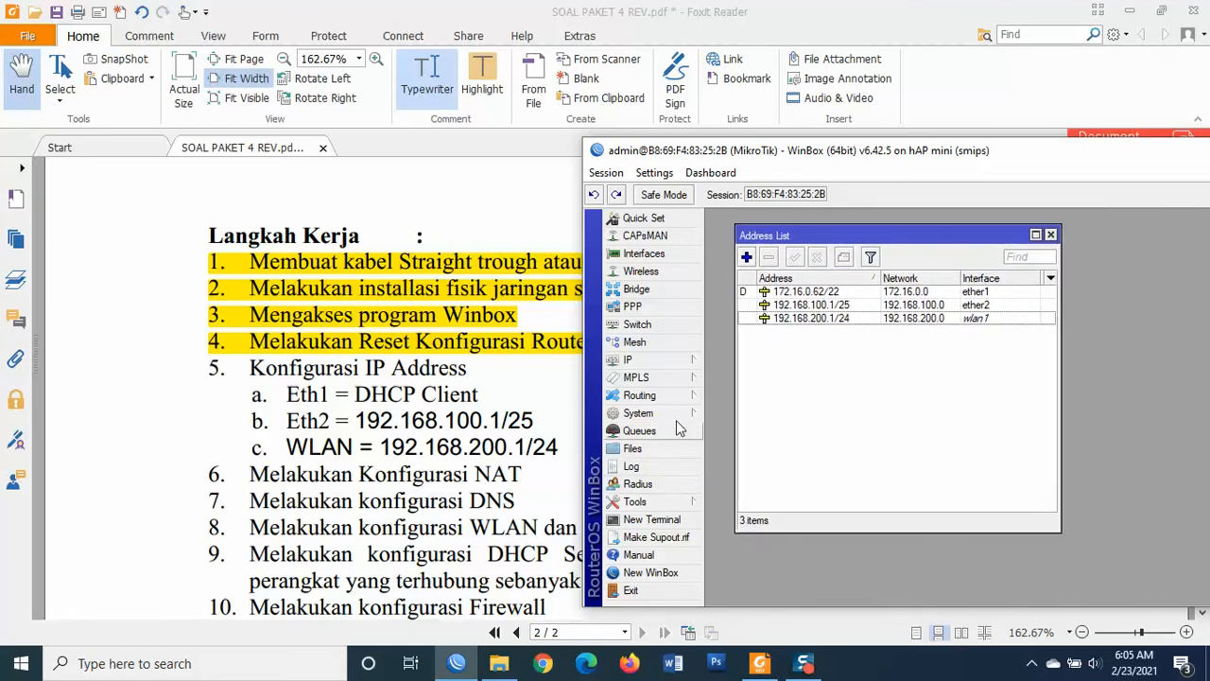
click(631, 361)
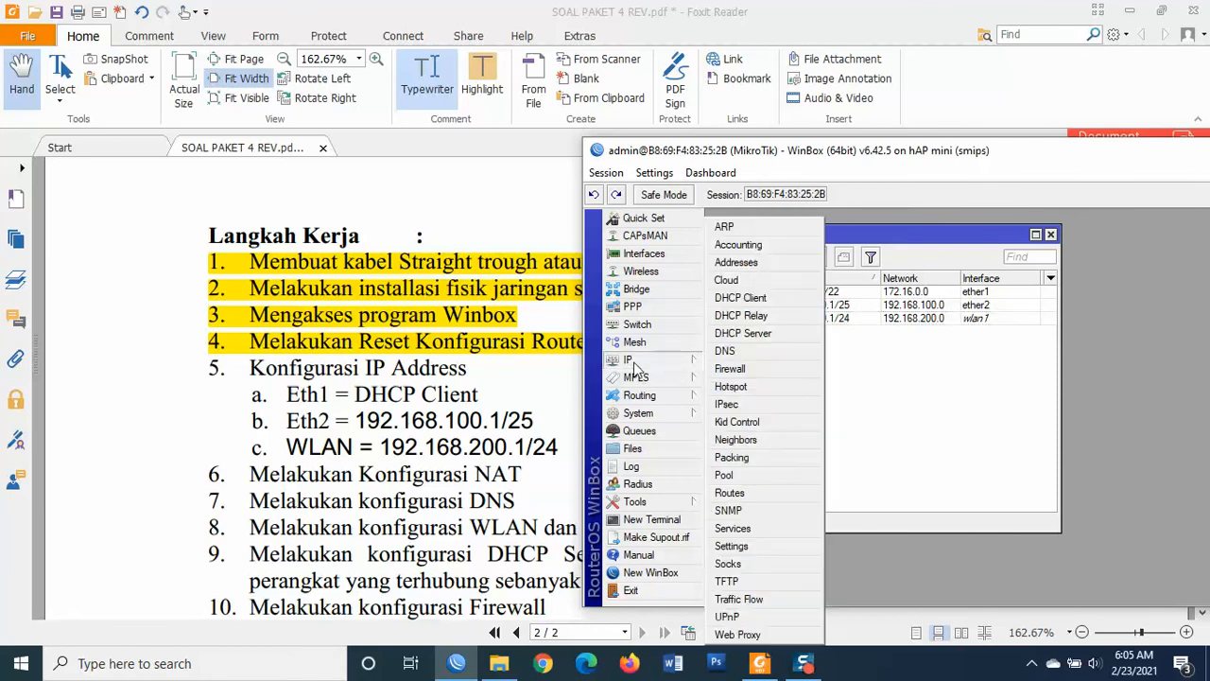
click(758, 372)
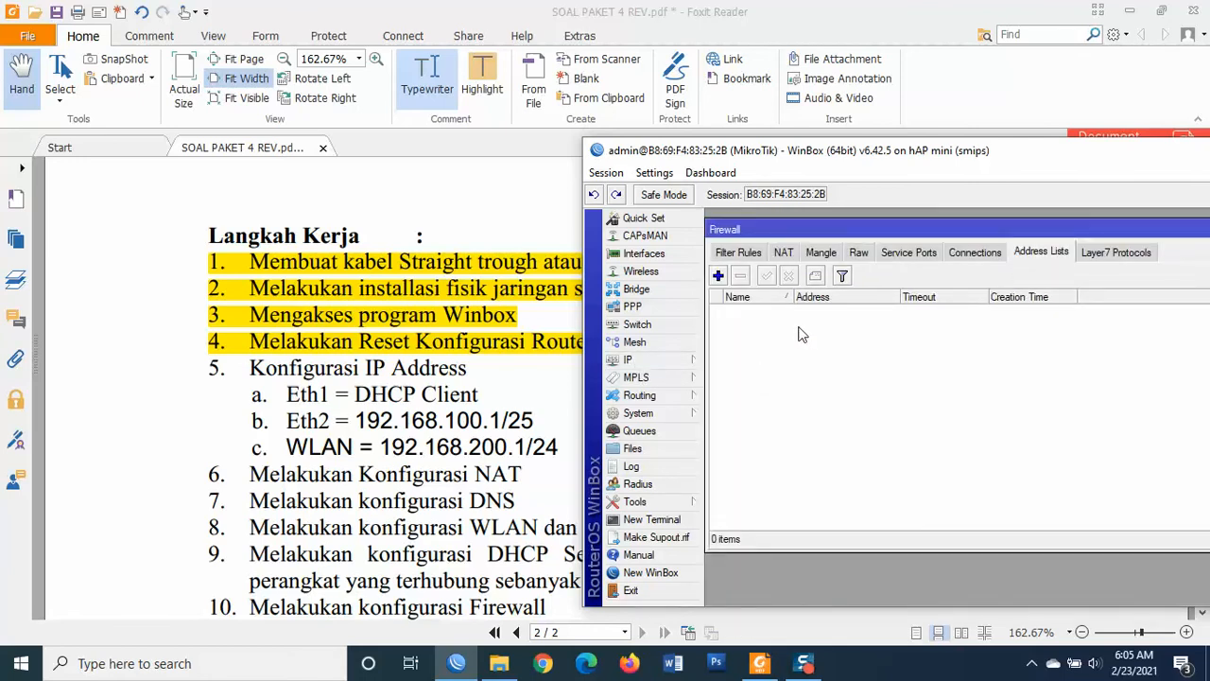
click(784, 253)
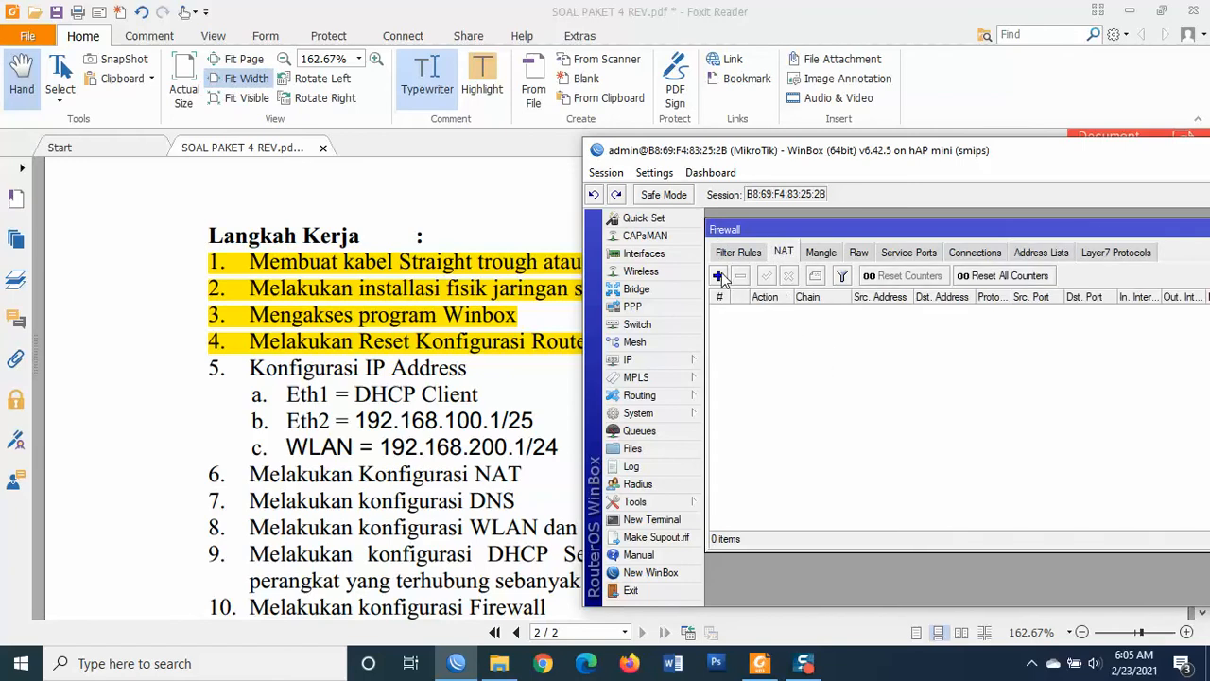
click(719, 275)
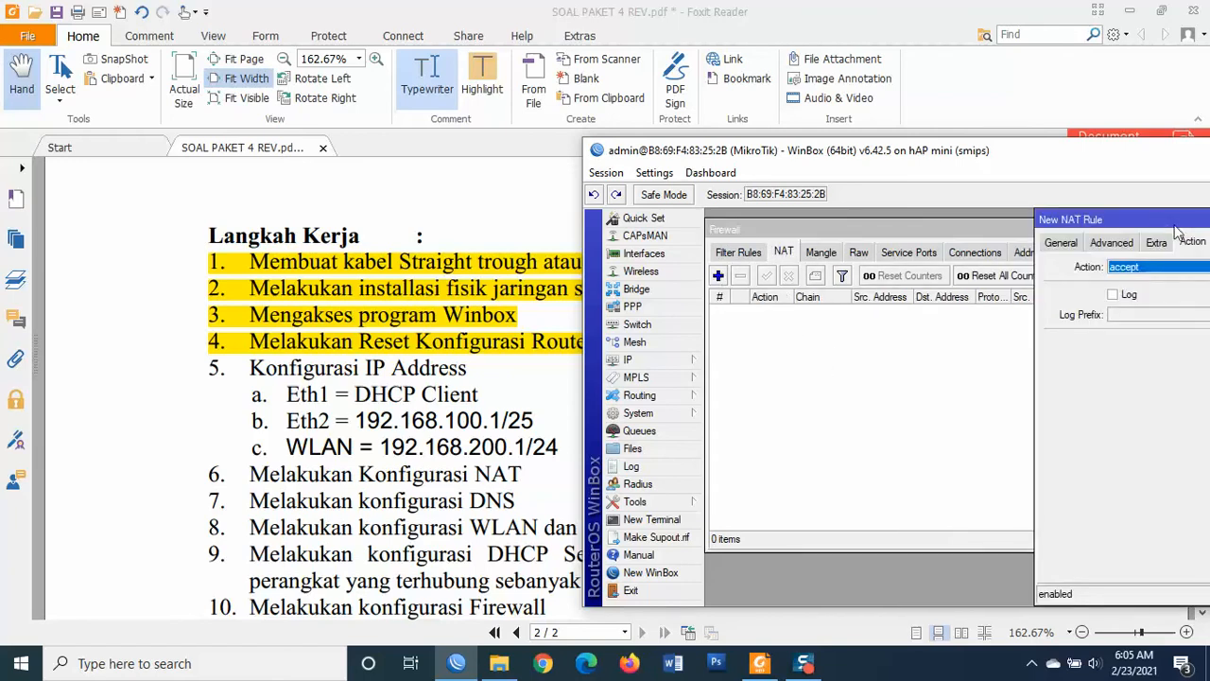
drag(1122, 202, 834, 227)
click(777, 252)
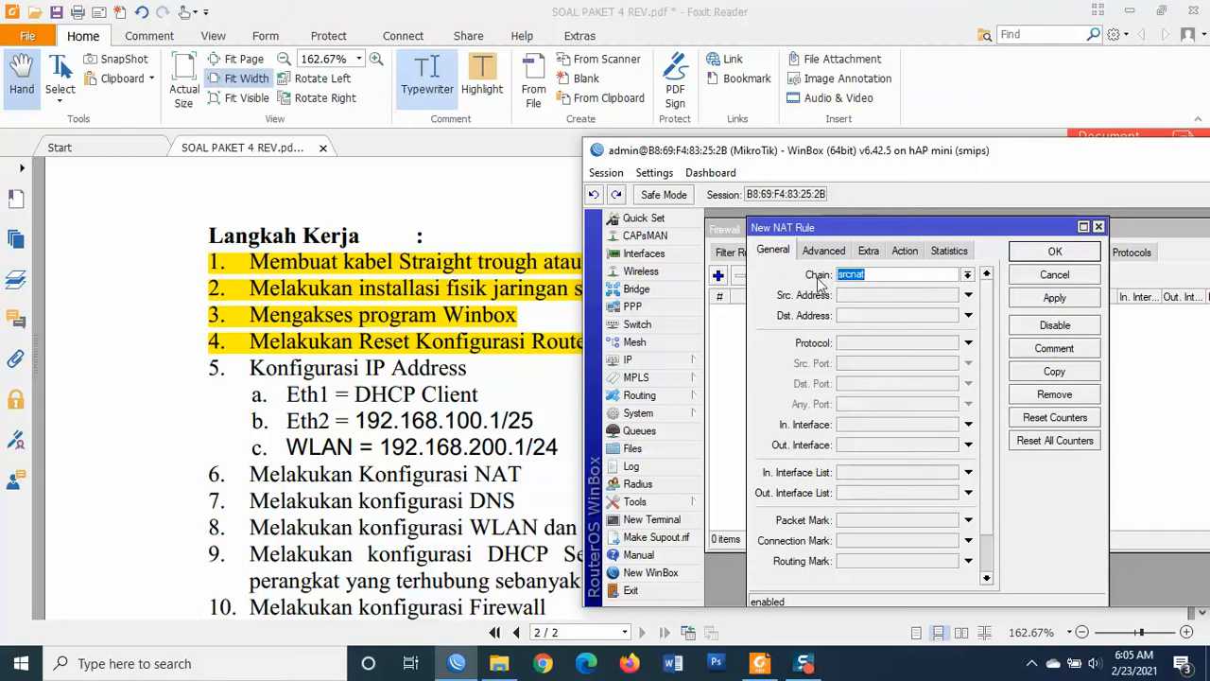
click(905, 252)
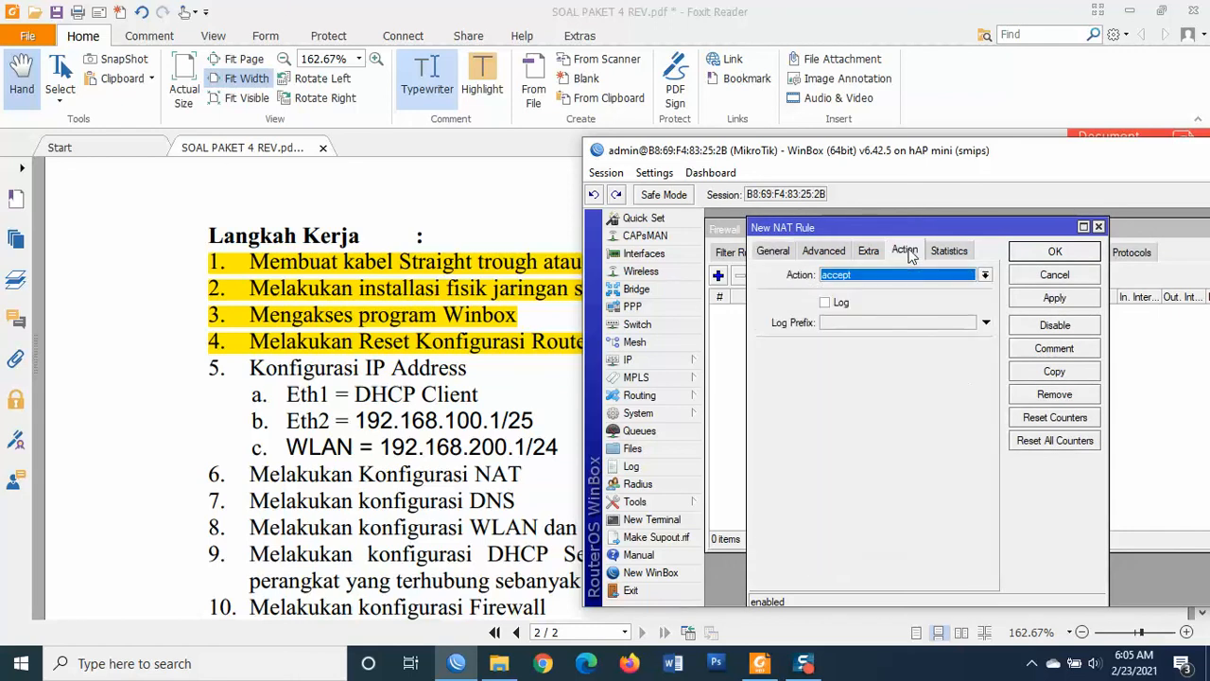
click(880, 275)
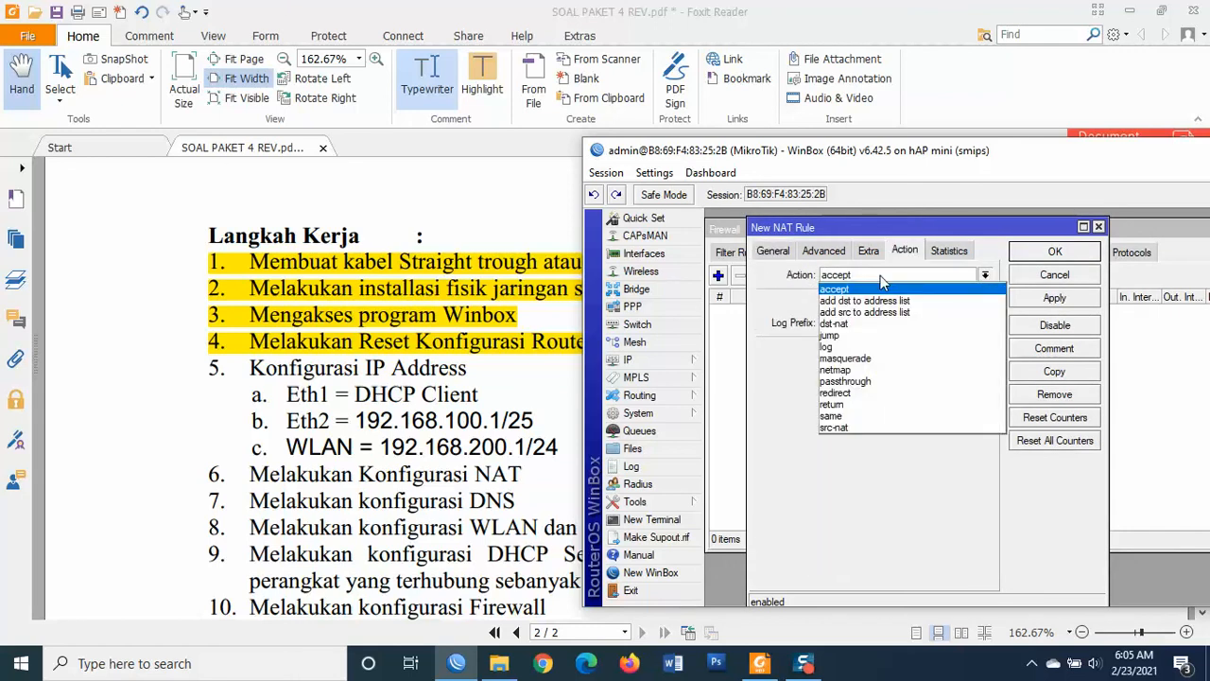
click(858, 363)
click(1044, 296)
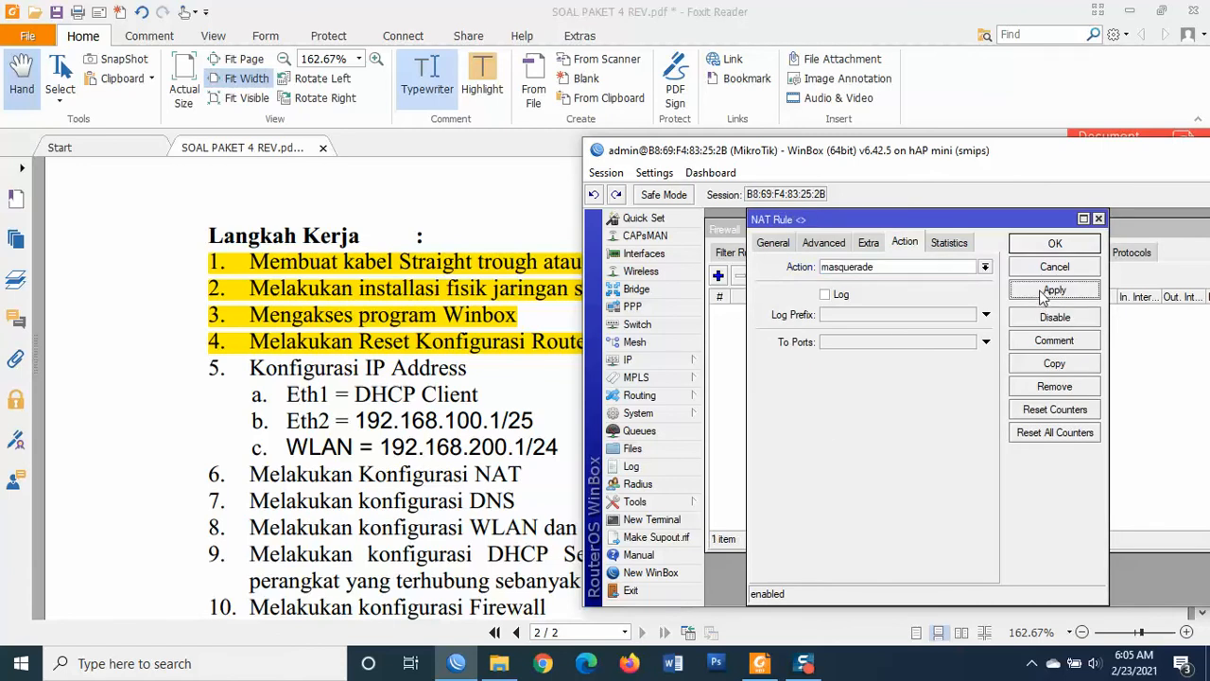
click(1055, 244)
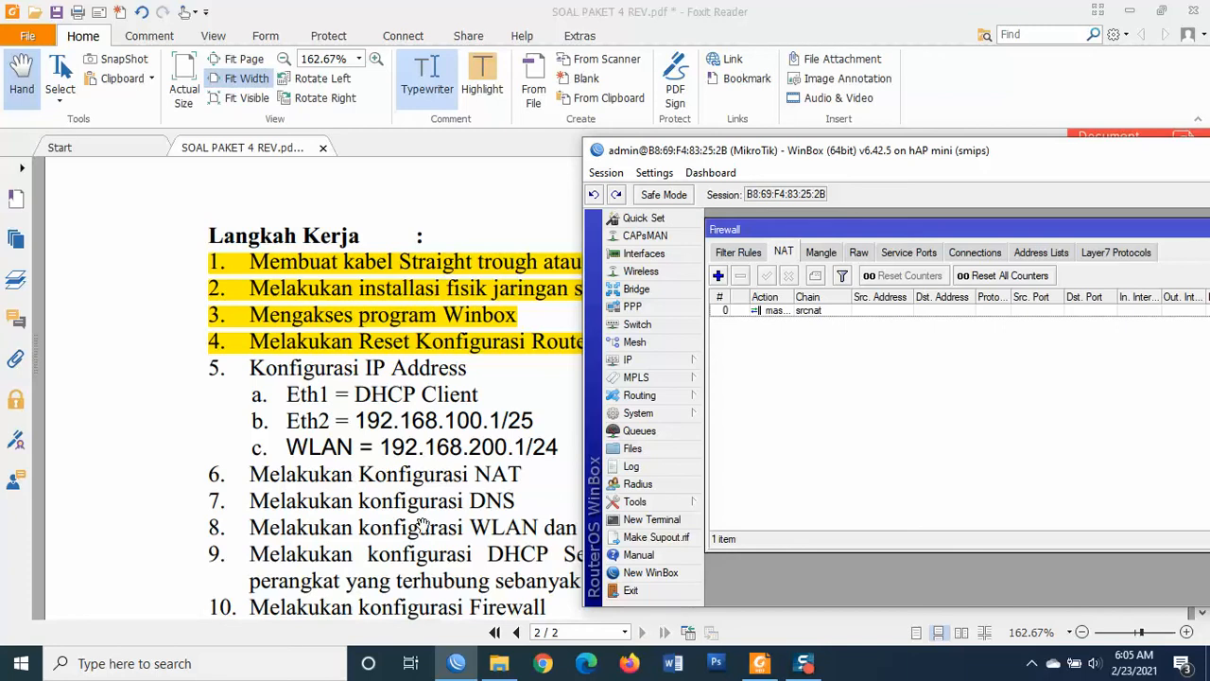
Allow remote requests in the router's DNS settings and save them
click(637, 361)
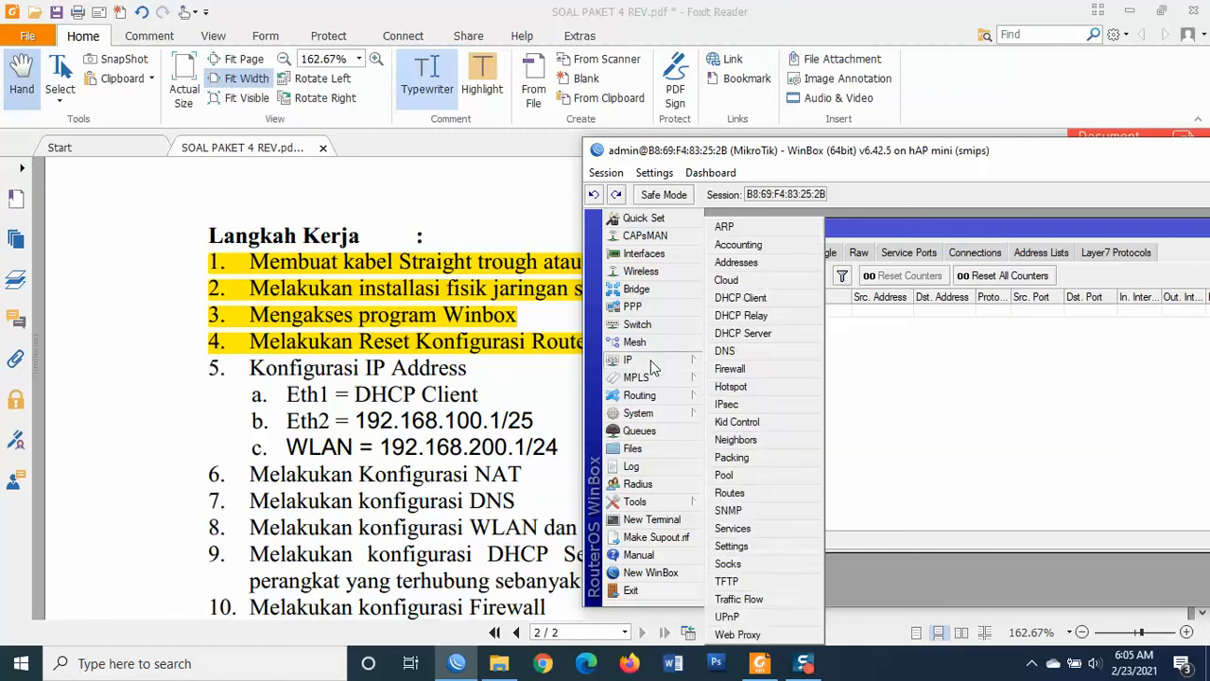
click(759, 355)
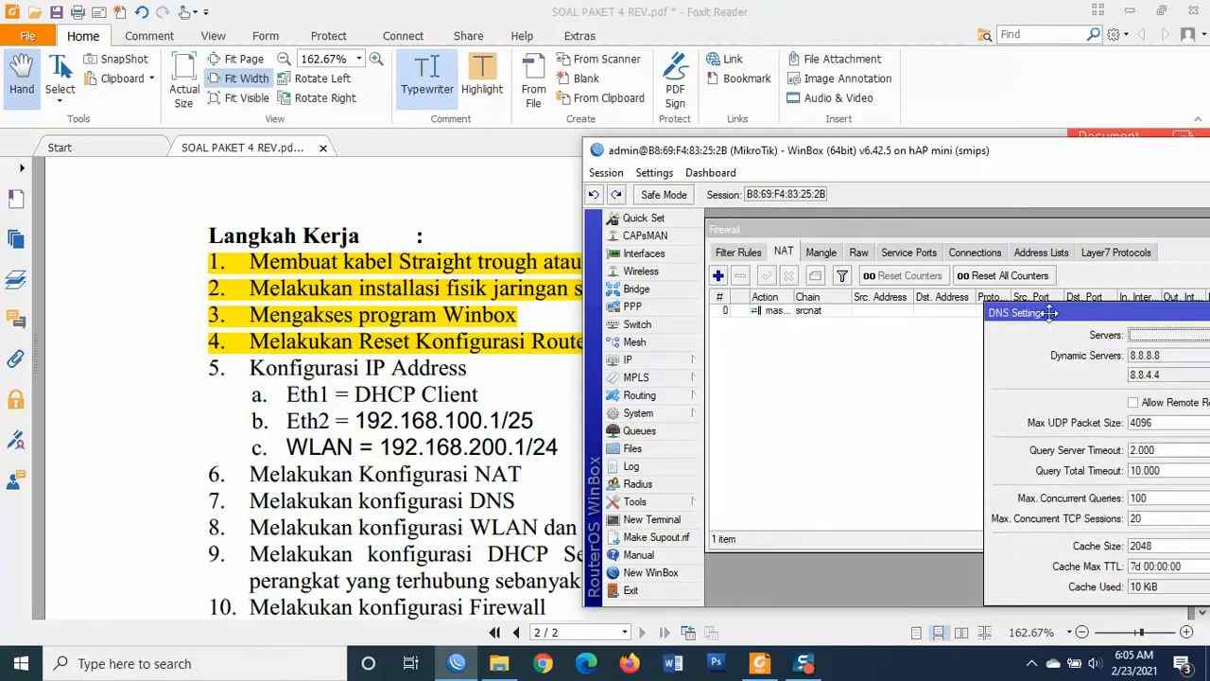
drag(1051, 302, 798, 261)
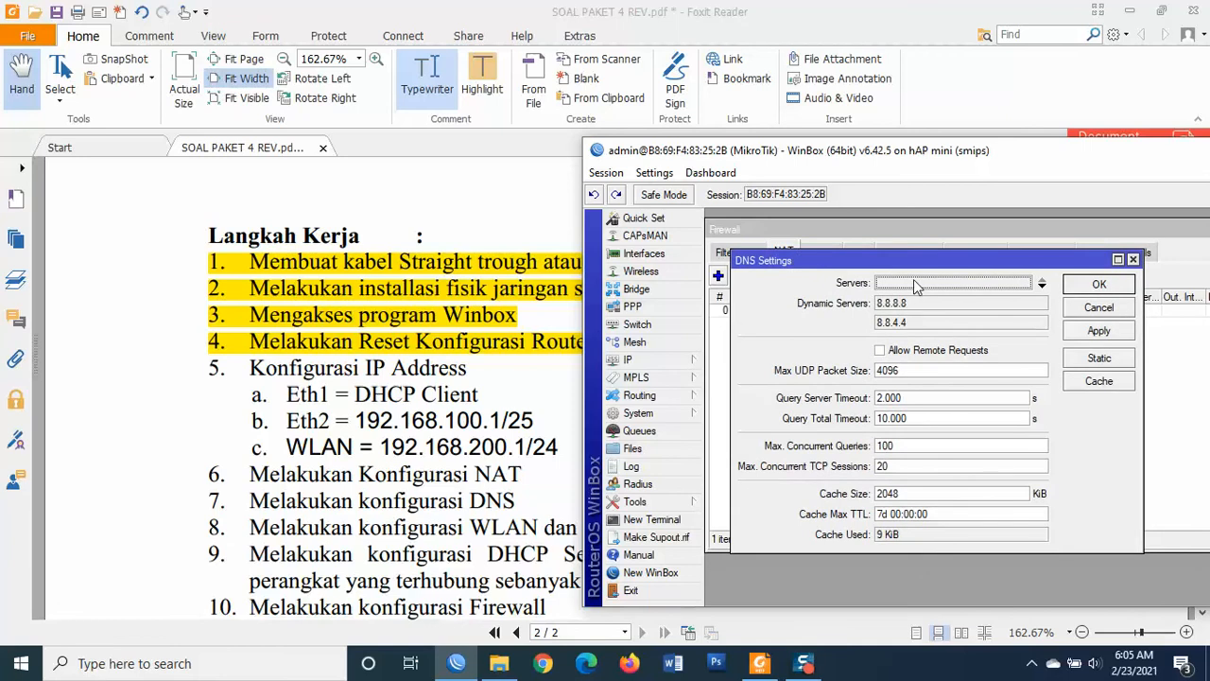
drag(911, 265, 903, 246)
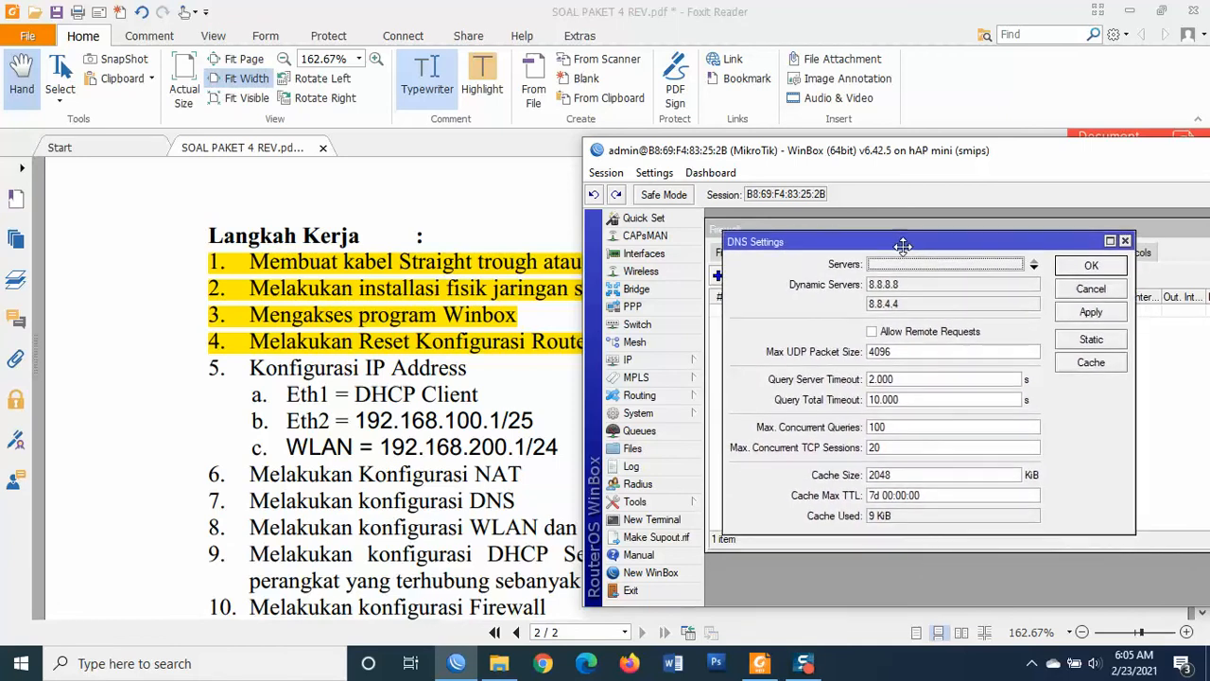
click(873, 332)
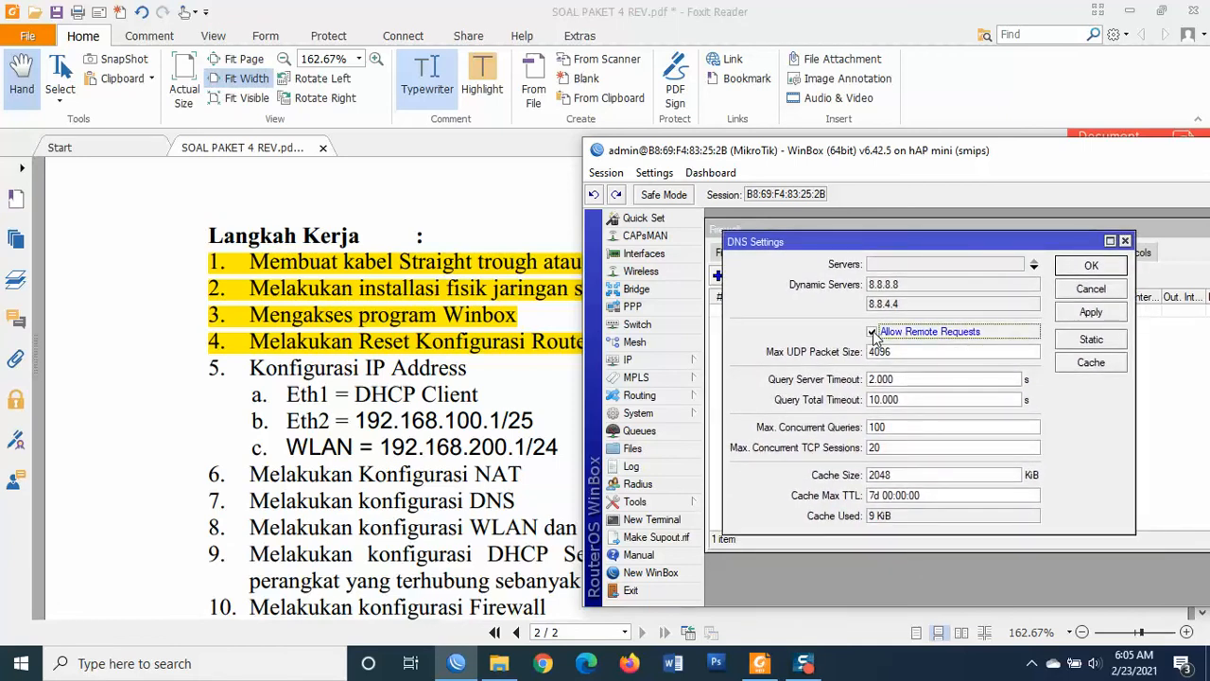
click(1085, 317)
click(1087, 267)
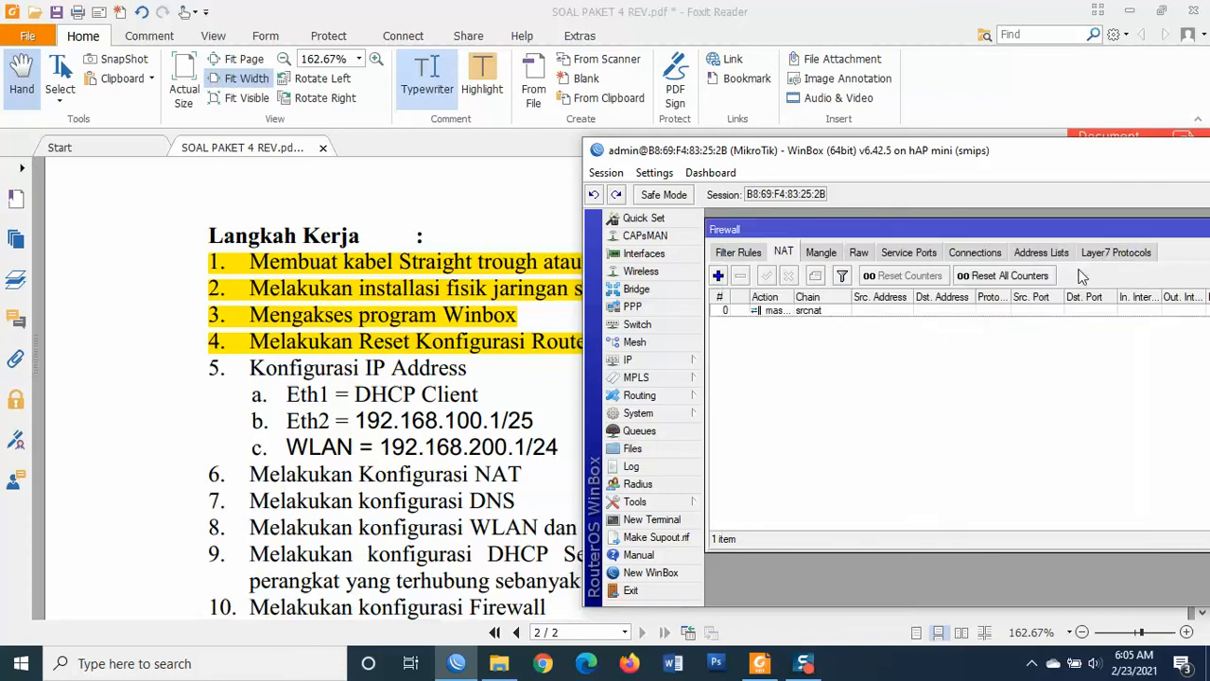
Switch to the exam PDF in Foxit Reader and highlight work steps 5 to 7, from the IP address configuration through DNS
click(484, 511)
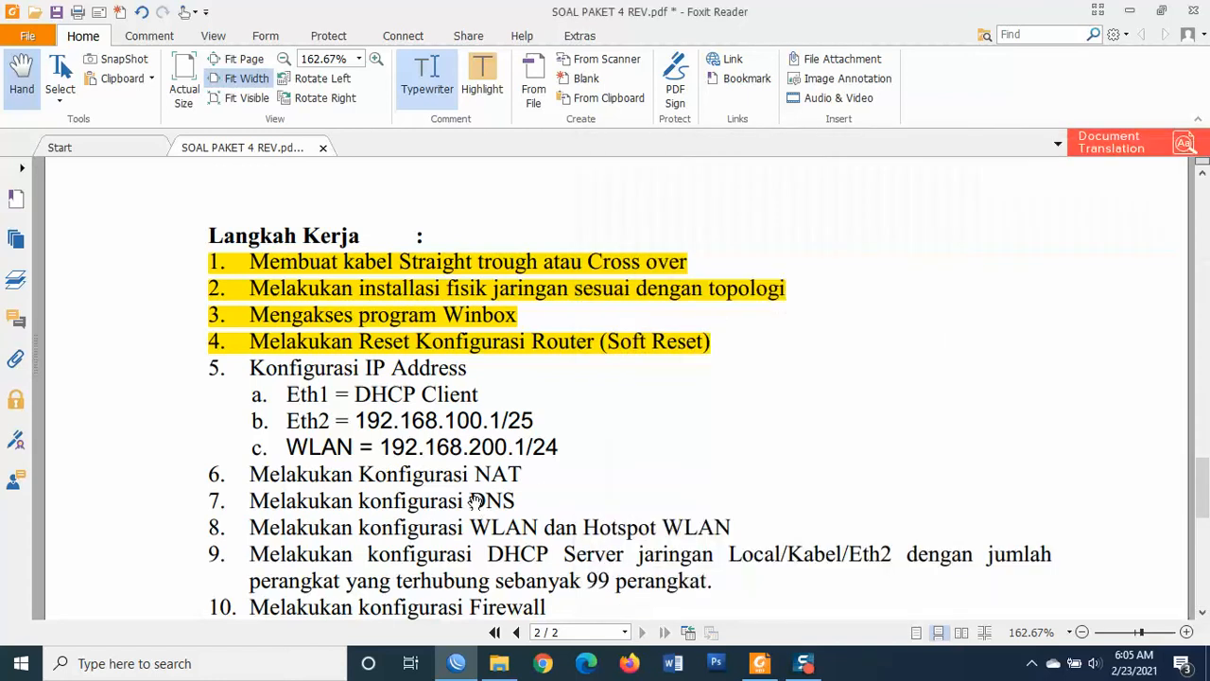
click(208, 368)
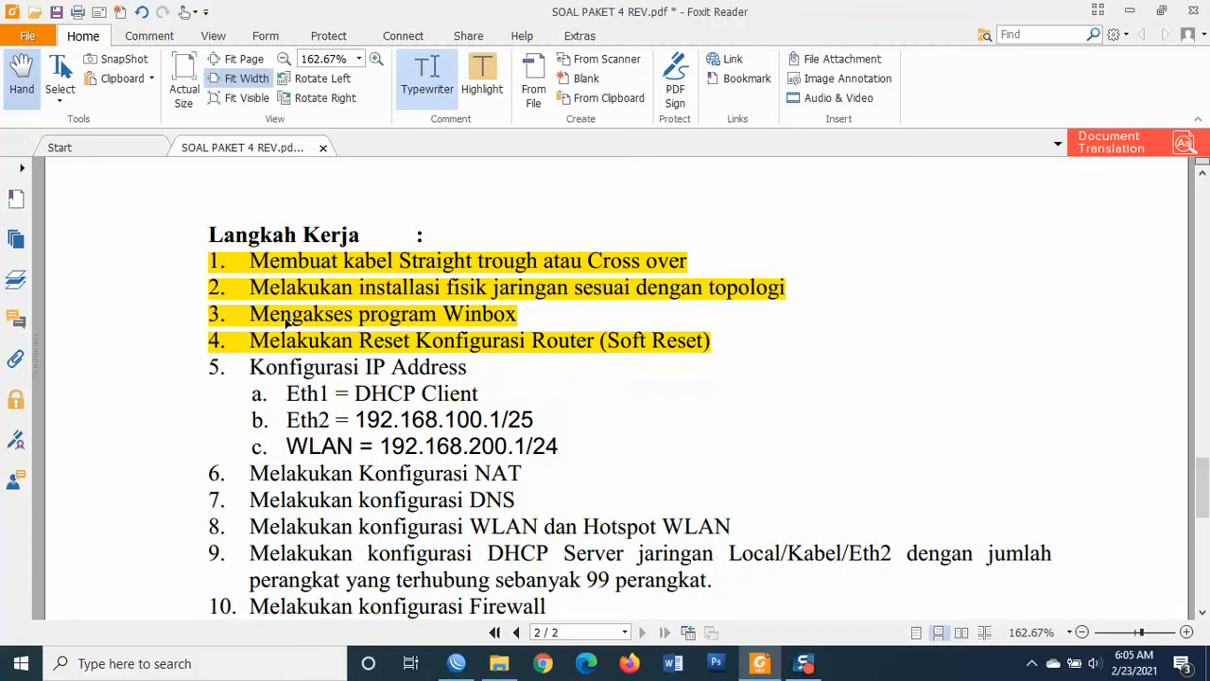
click(482, 83)
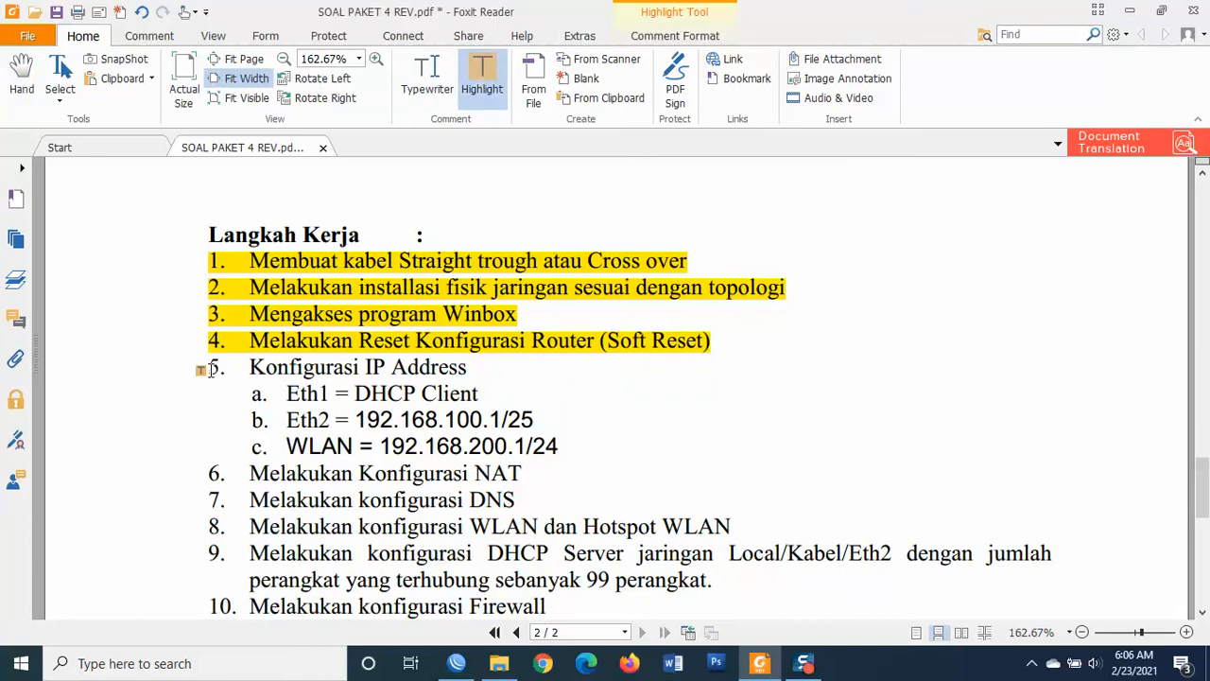
drag(208, 368, 540, 493)
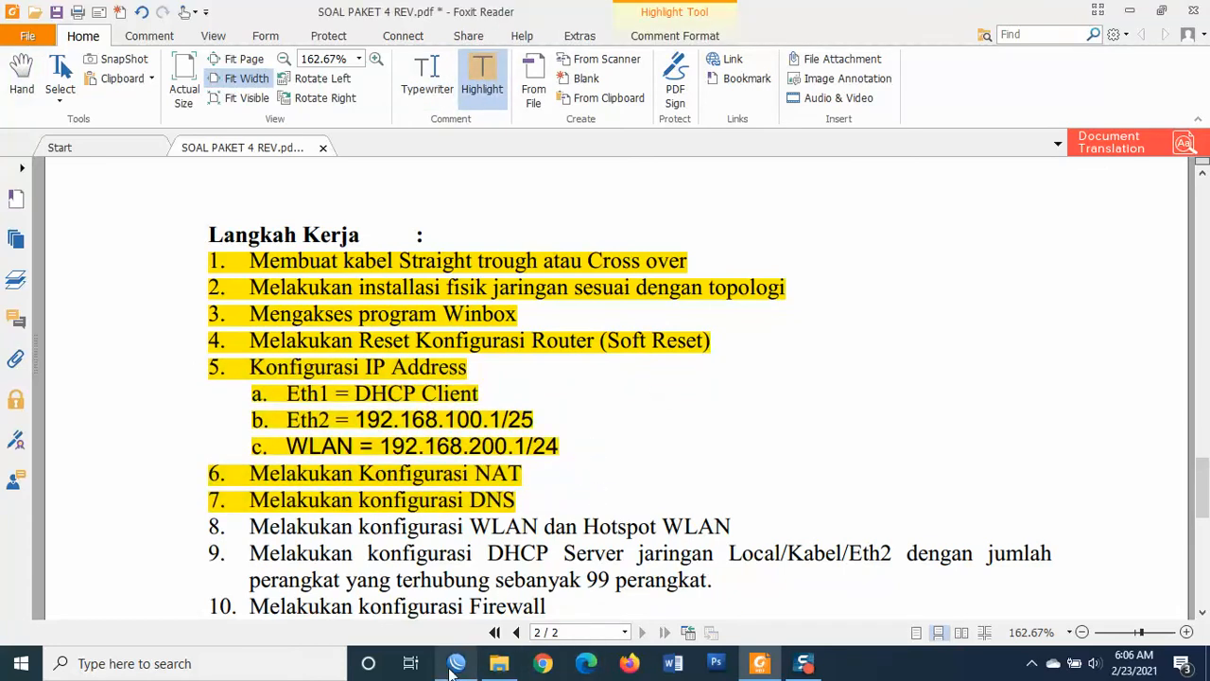
scroll(745, 506, down, 3)
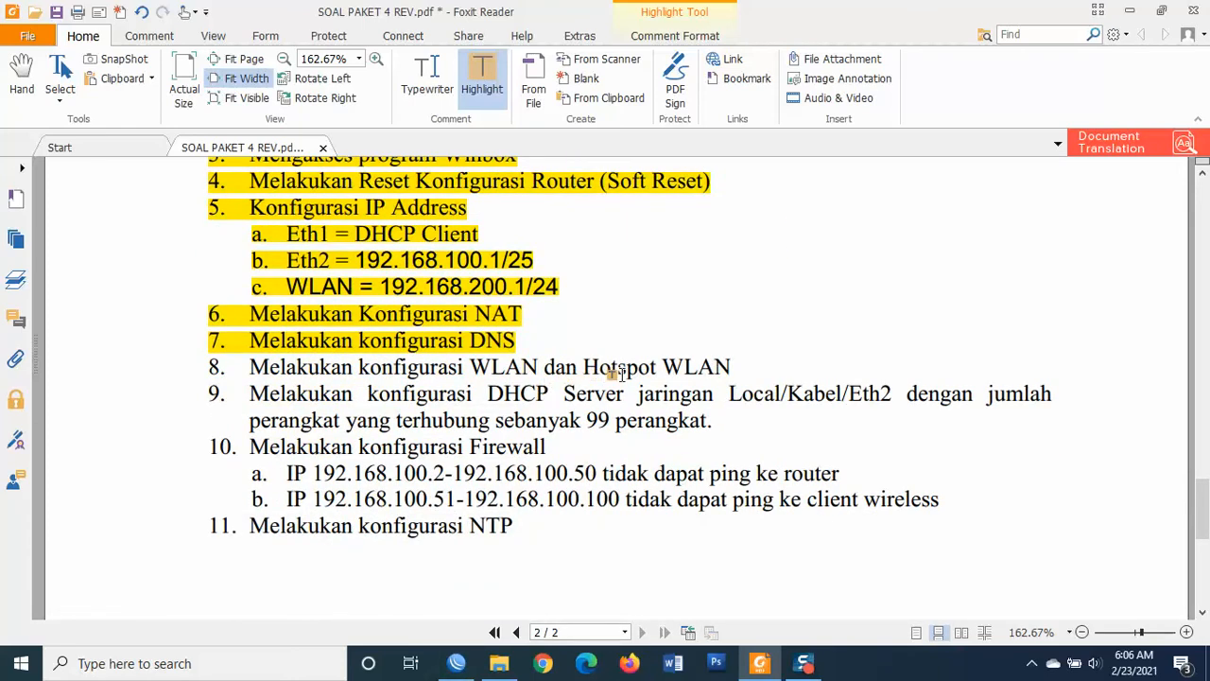
Switch back to WinBox and close the Firewall and Address List windows
click(455, 663)
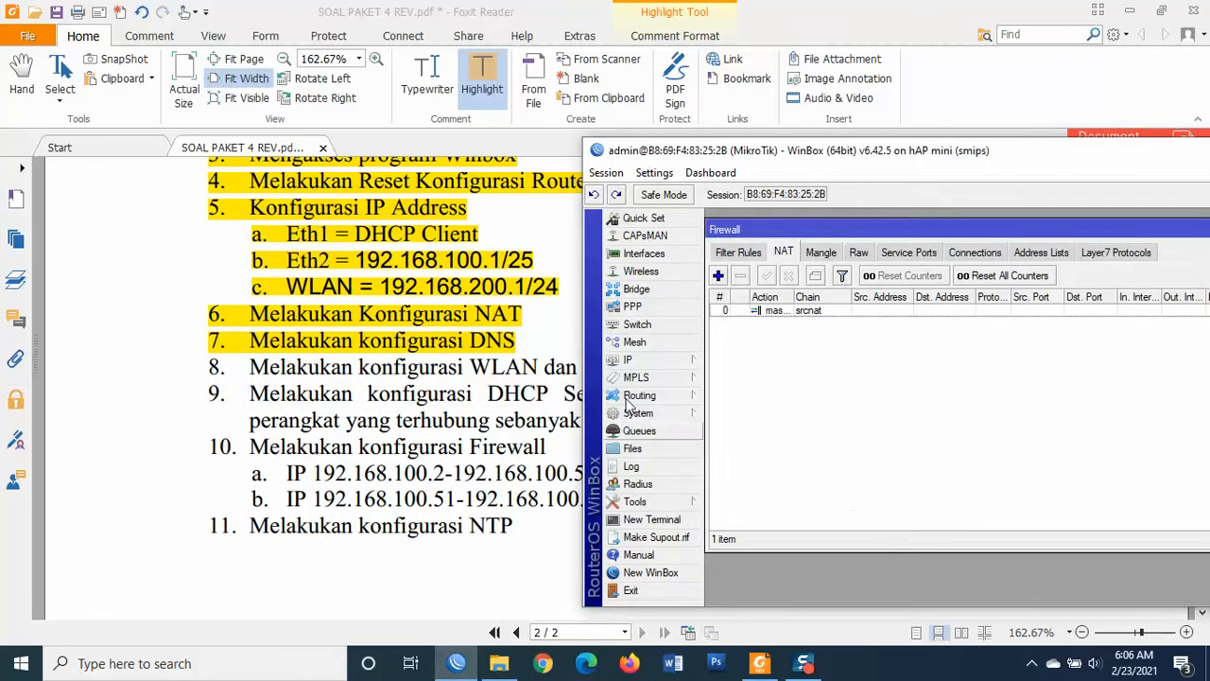
drag(837, 222, 579, 330)
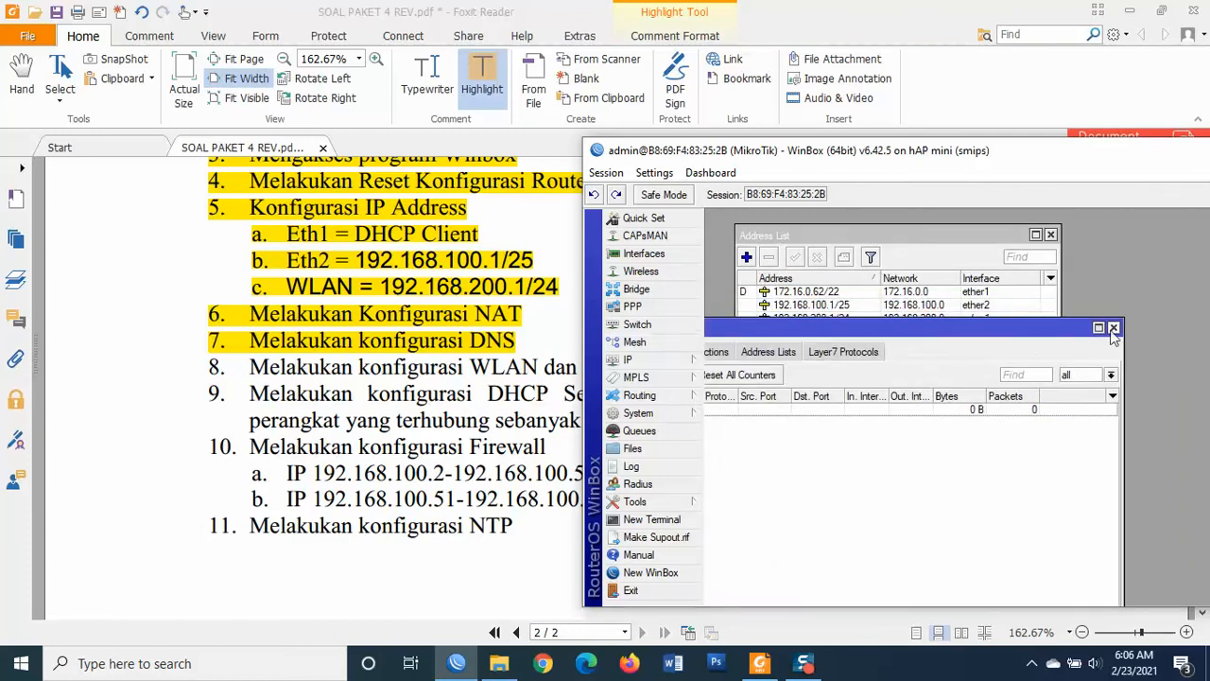
click(1114, 327)
click(1050, 234)
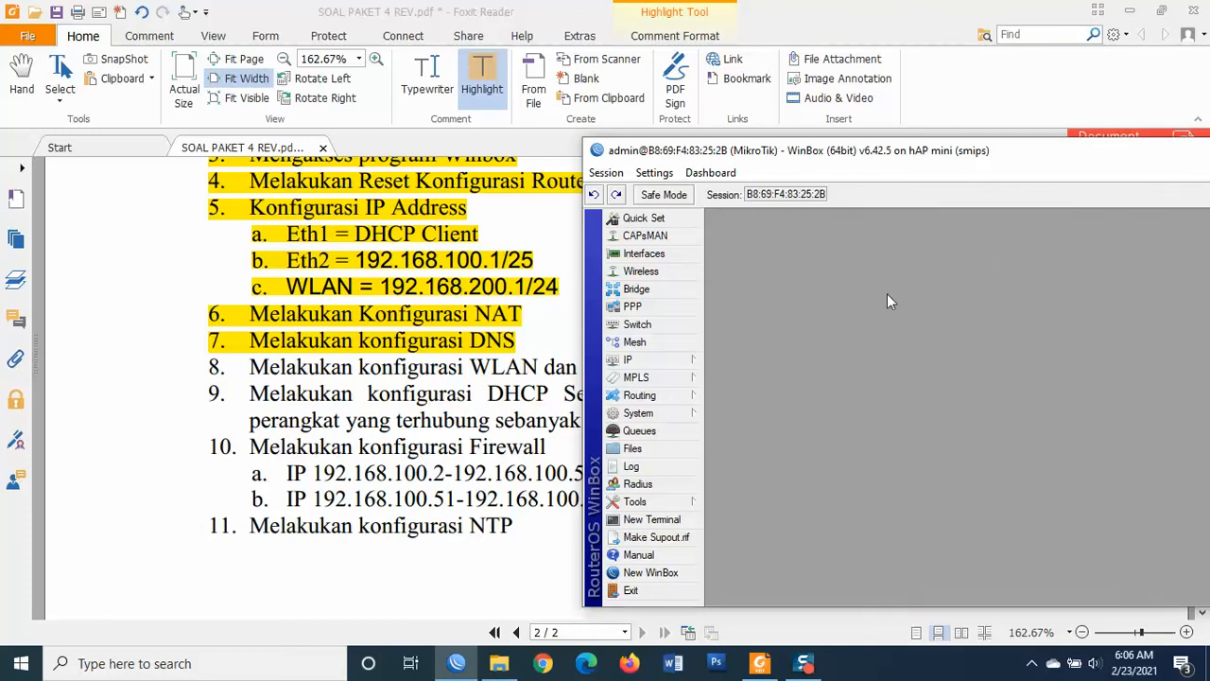
Open the wlan1 interface from the router's wireless interfaces and set its wireless mode to ap bridge
click(651, 272)
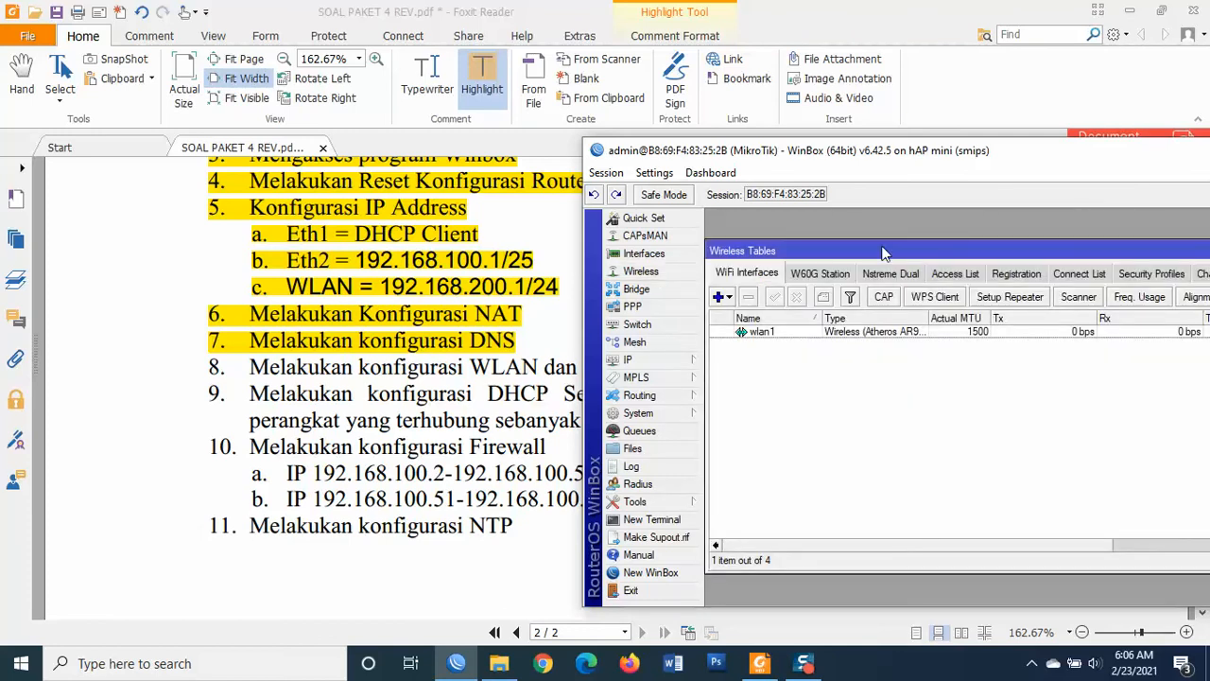
click(644, 253)
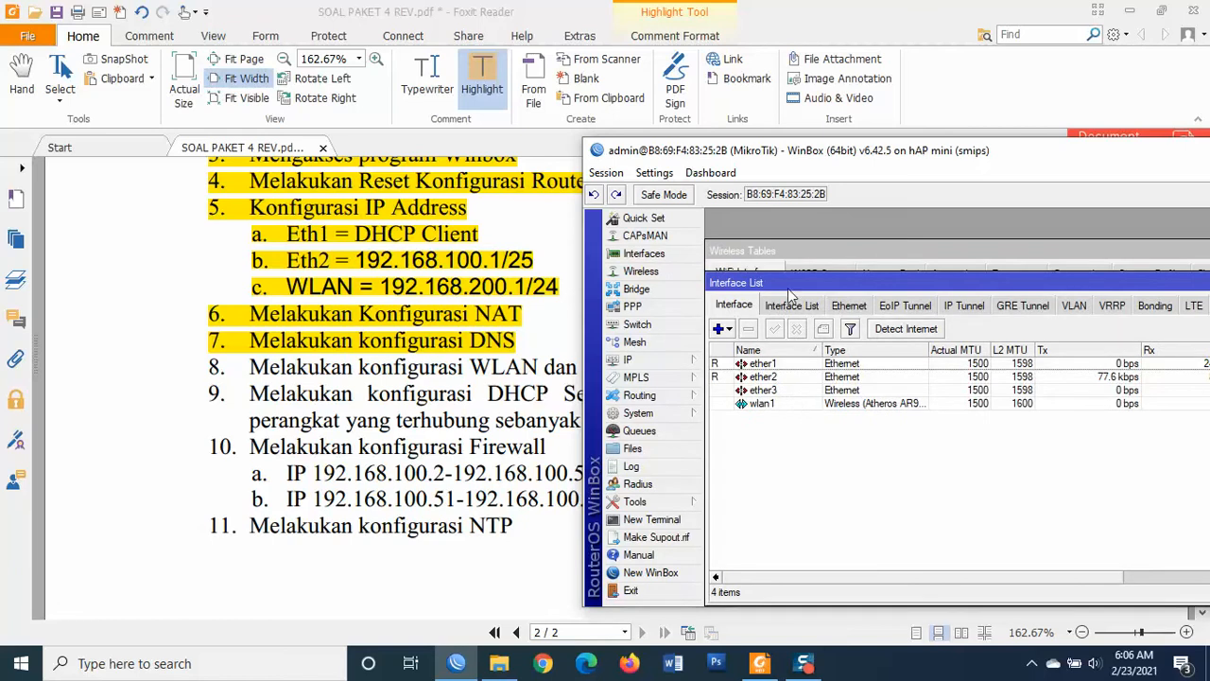
drag(789, 290, 799, 356)
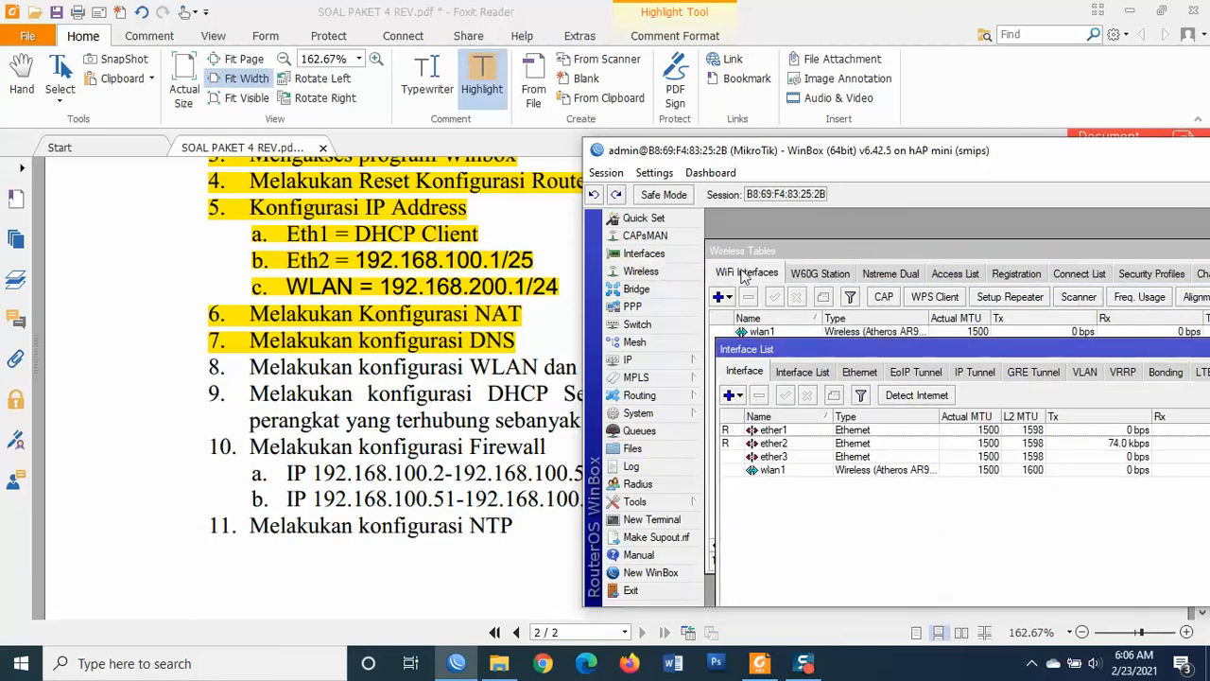
click(776, 249)
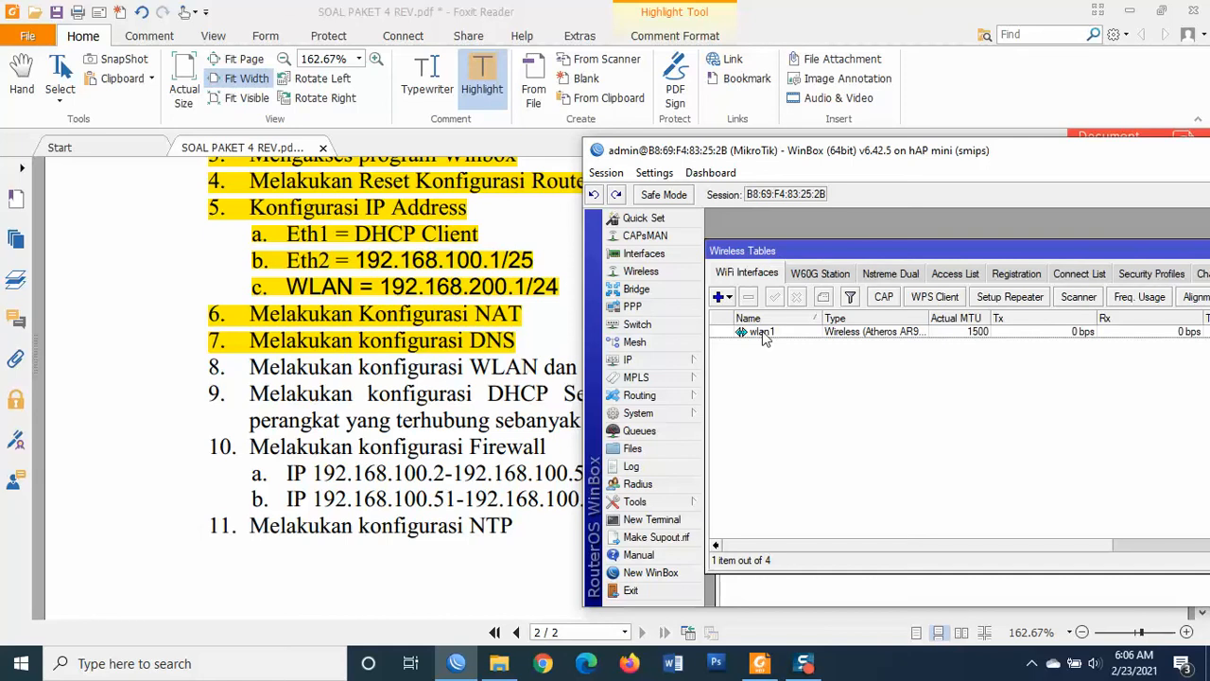
click(762, 333)
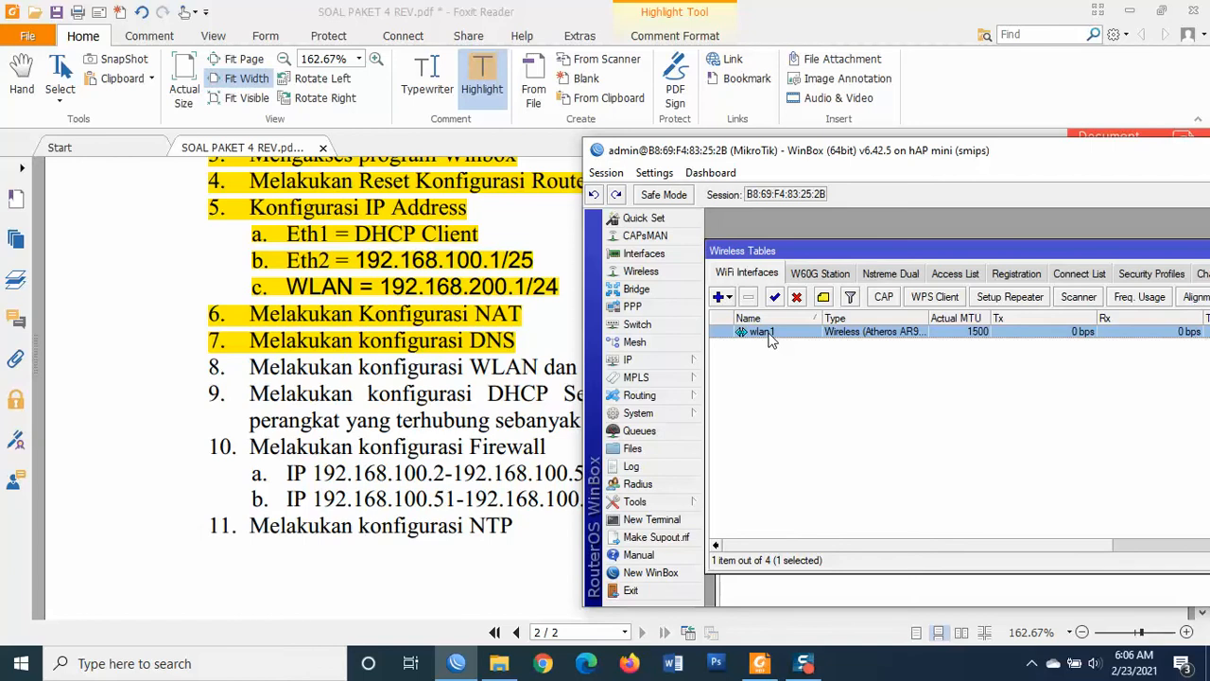
double_click(762, 333)
drag(922, 217, 889, 216)
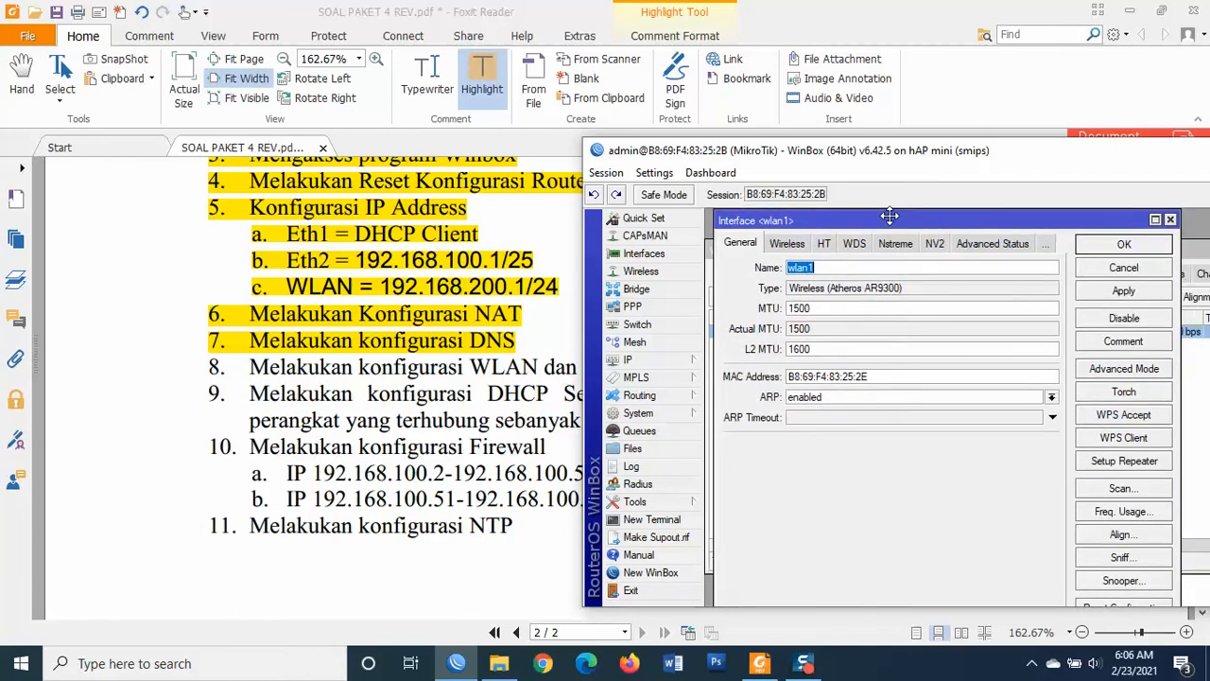
click(788, 244)
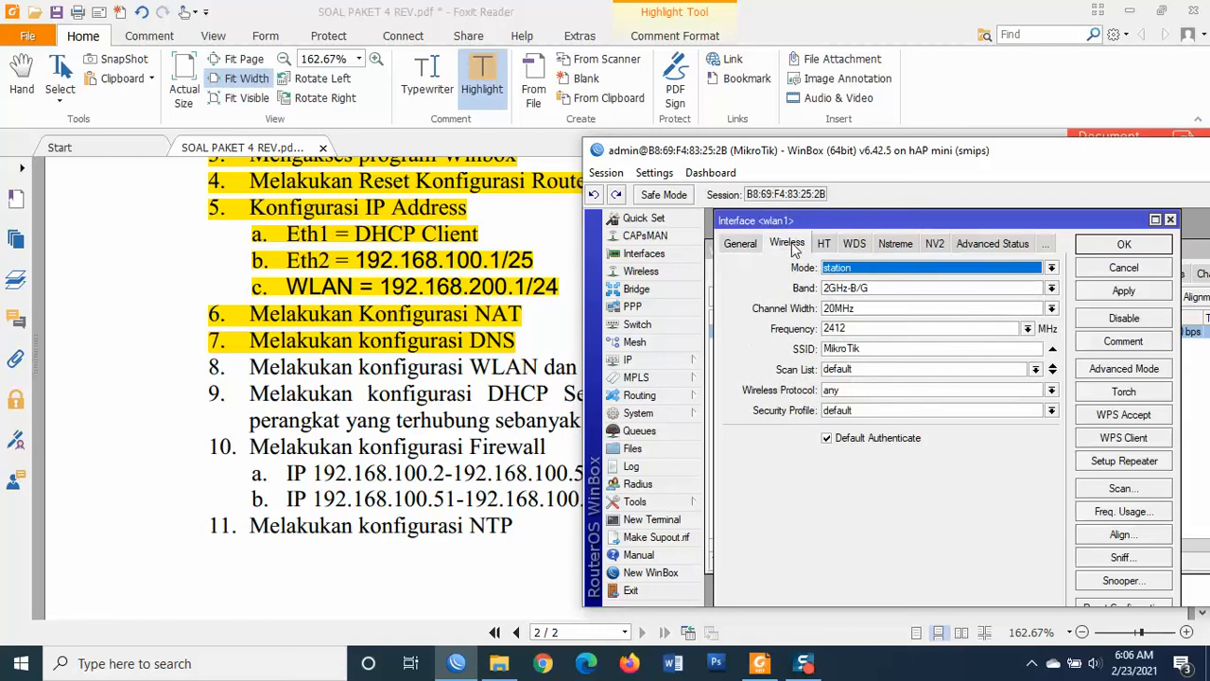
click(841, 269)
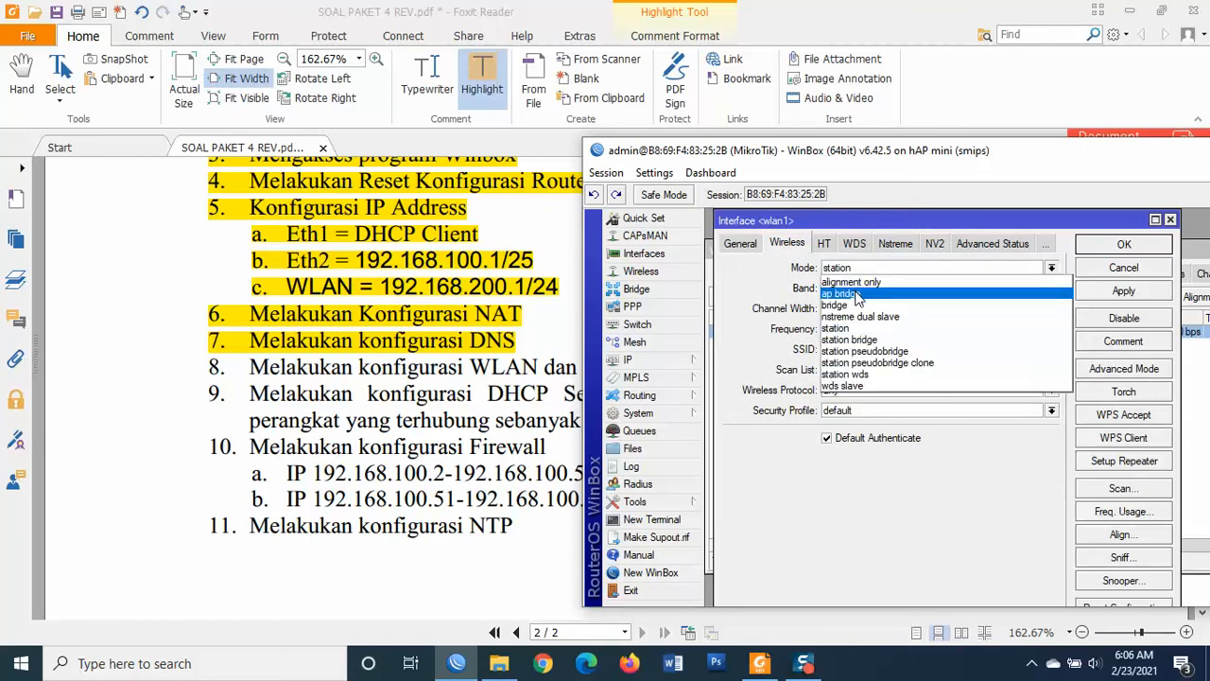
click(863, 297)
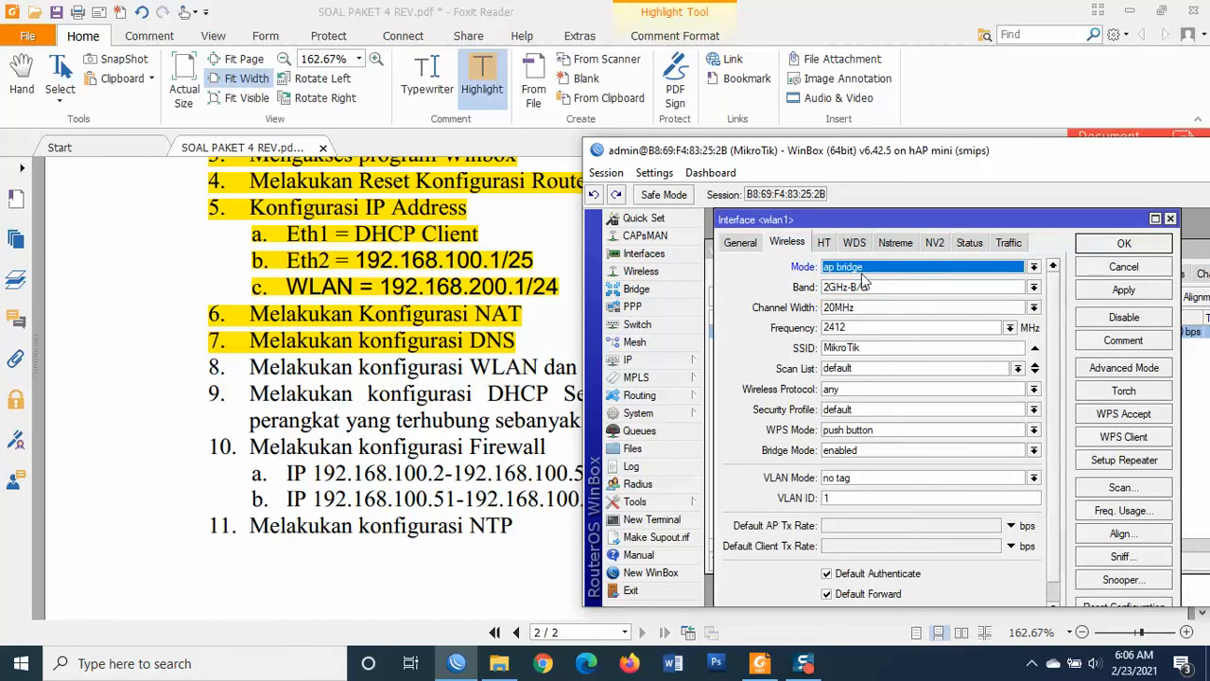
Set wlan1's SSID to nama@UKK and apply the wireless settings
click(878, 347)
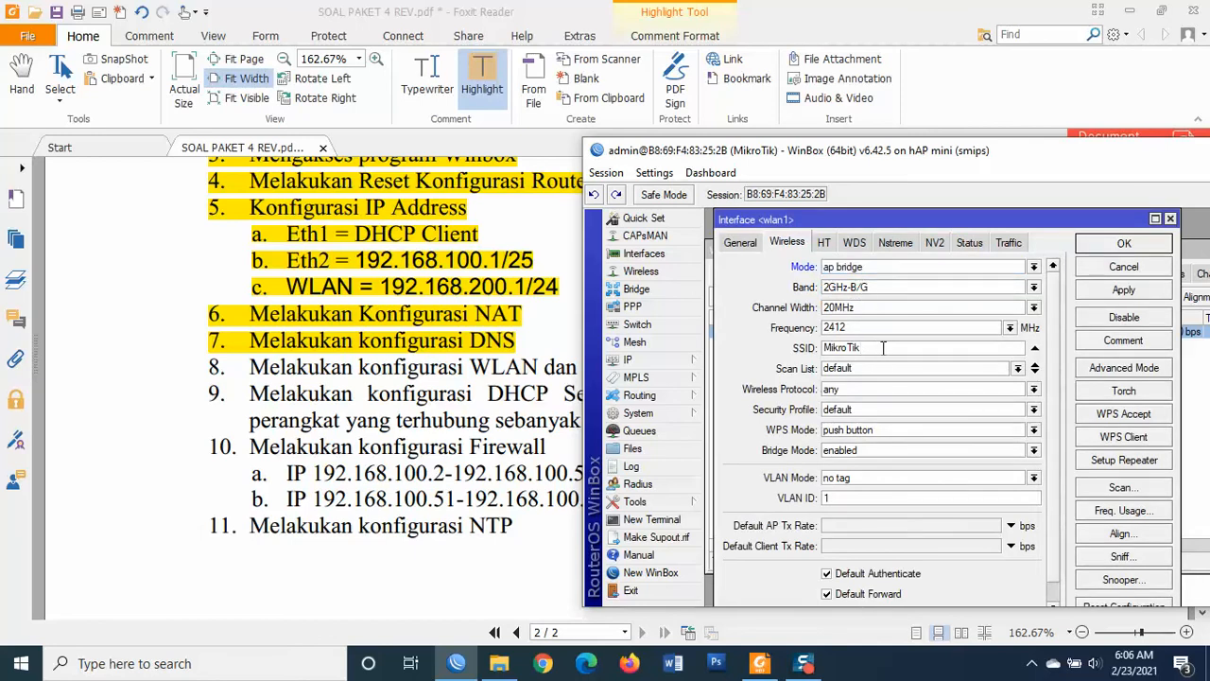
double_click(883, 347)
text(napa)
text(UKK)
click(1120, 293)
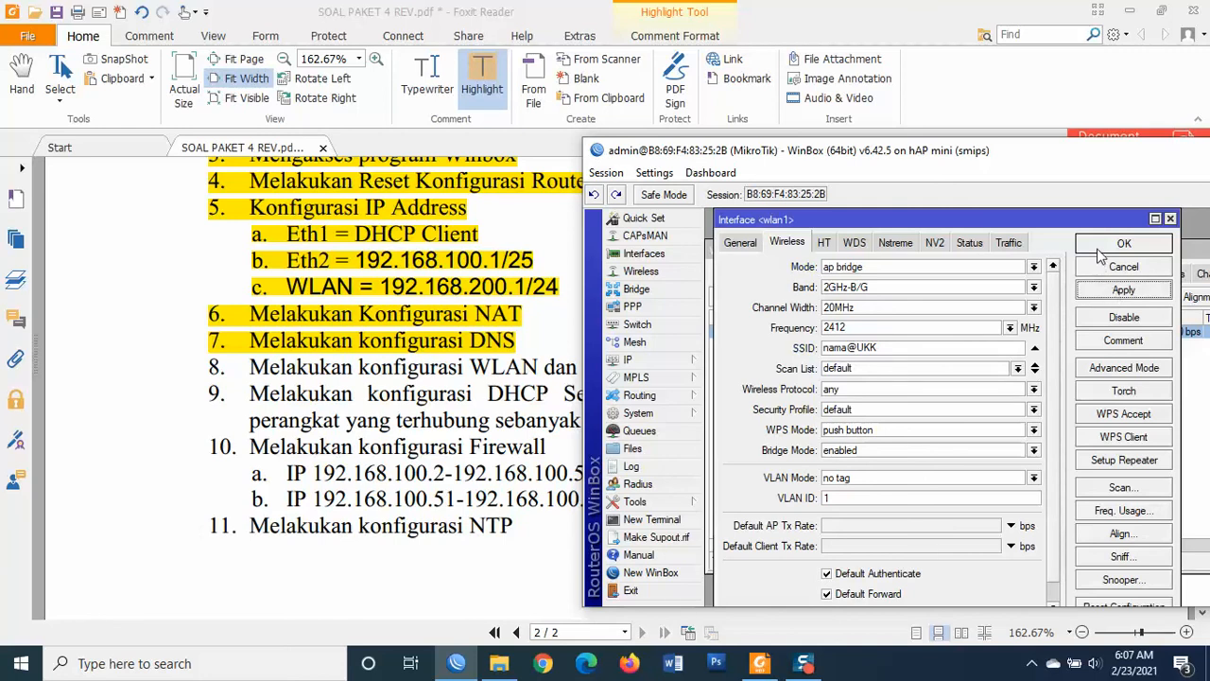
Confirm the wlan1 settings and close the Wireless Tables and Interface List windows
click(1102, 248)
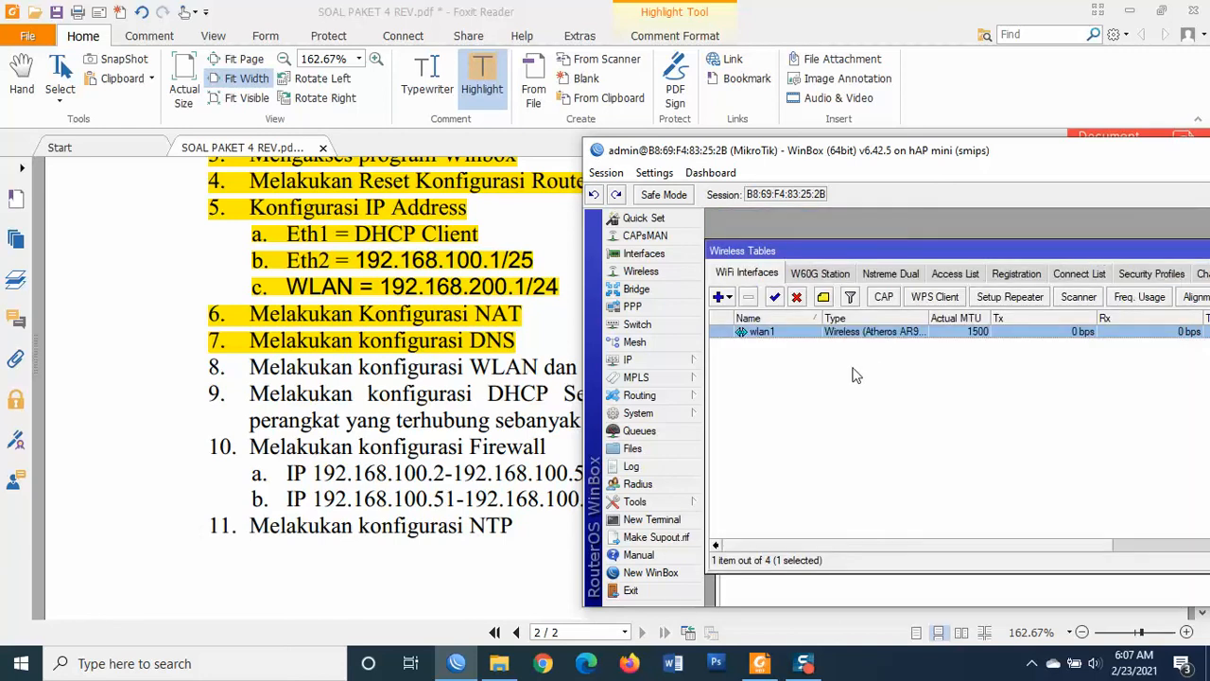
drag(720, 161, 523, 140)
drag(1115, 232, 935, 268)
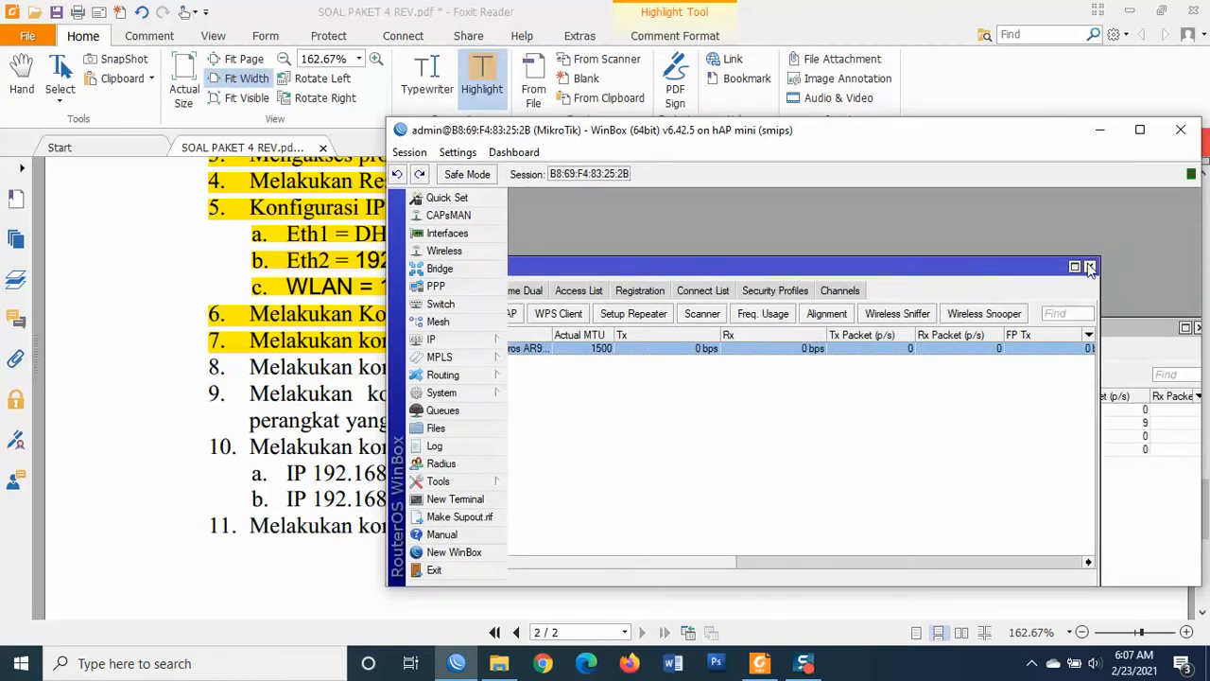
click(1091, 268)
drag(1072, 331, 1023, 280)
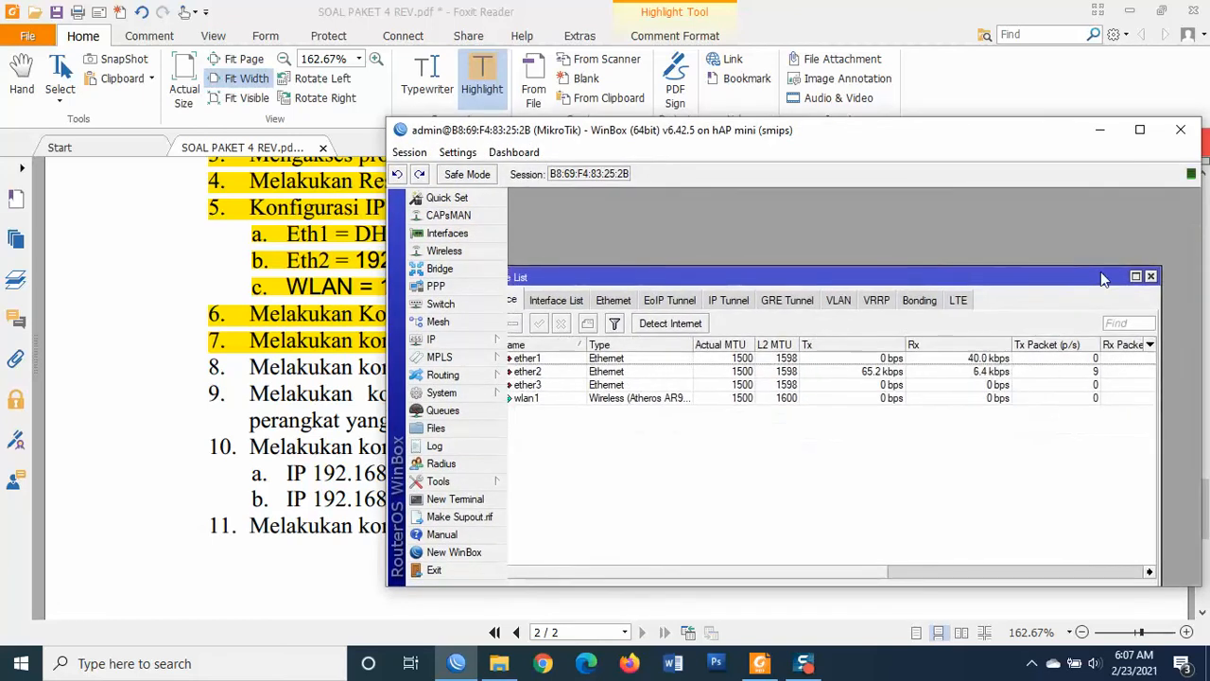
click(1151, 277)
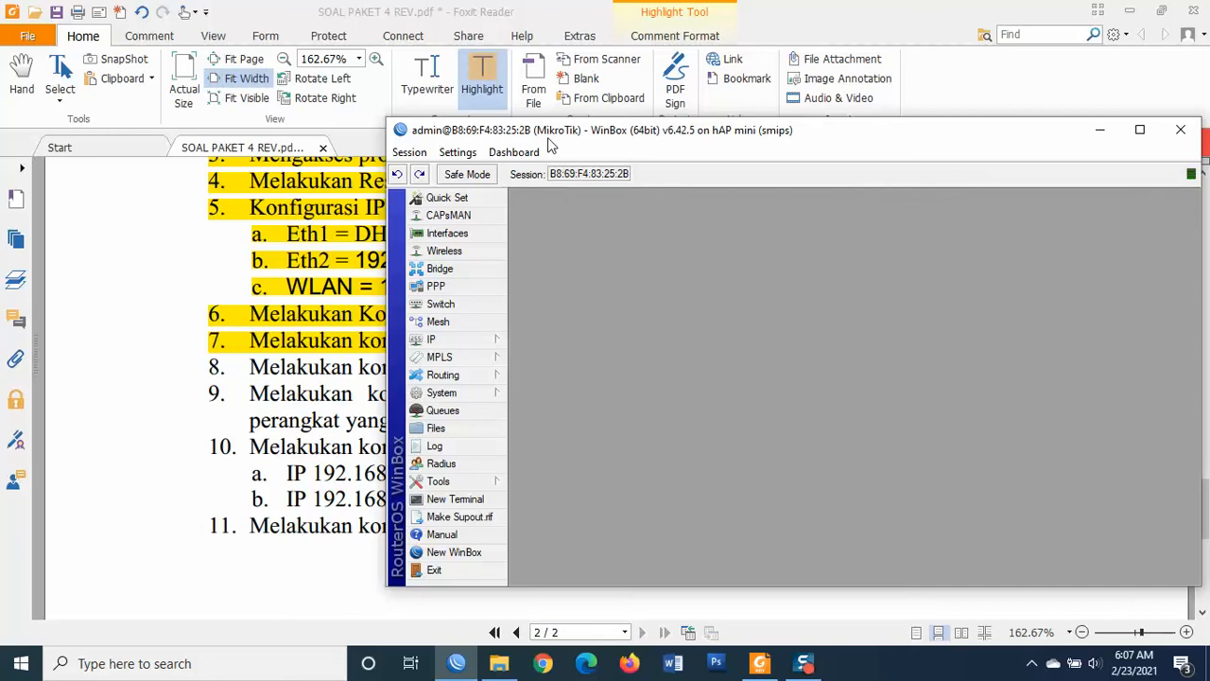
Open the router's IP Hotspot servers and start the Hotspot Setup wizard
drag(551, 139, 673, 117)
click(585, 325)
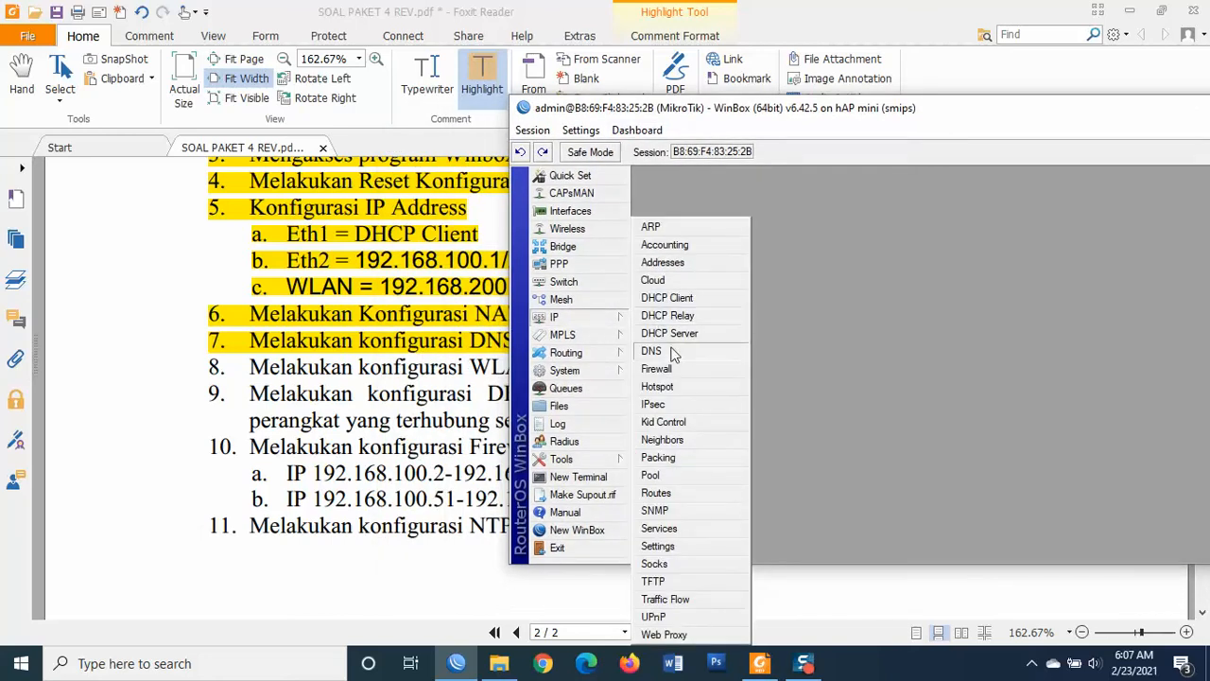
click(657, 387)
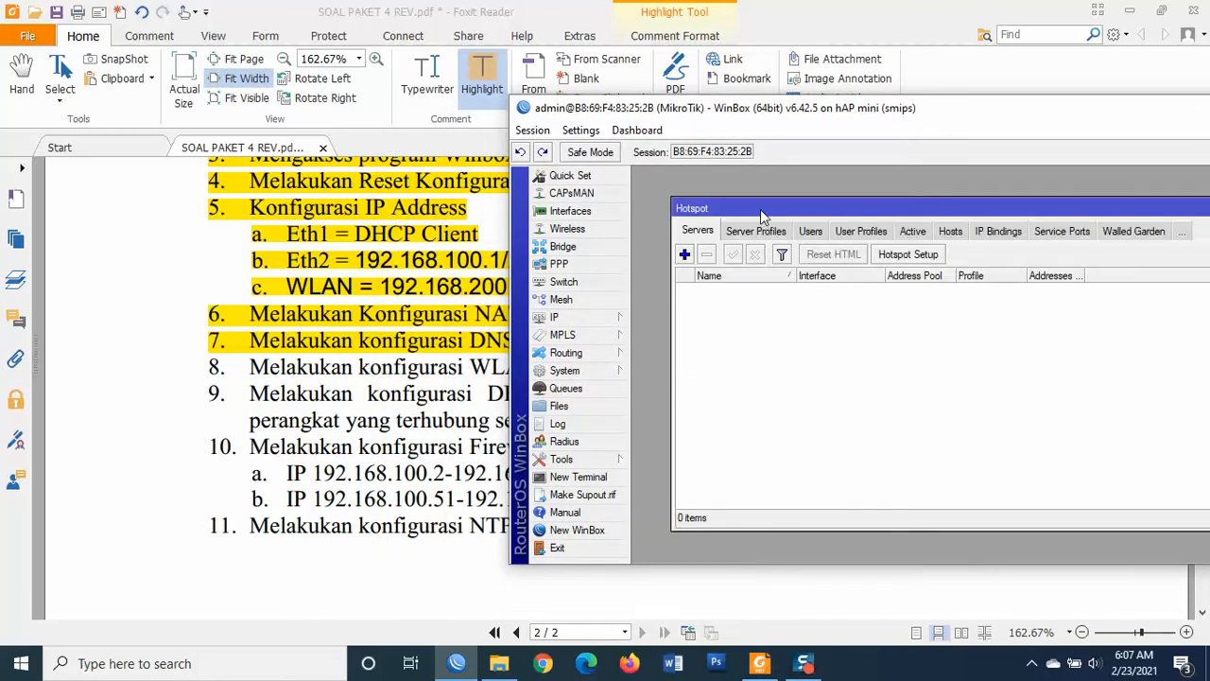
drag(762, 210, 738, 203)
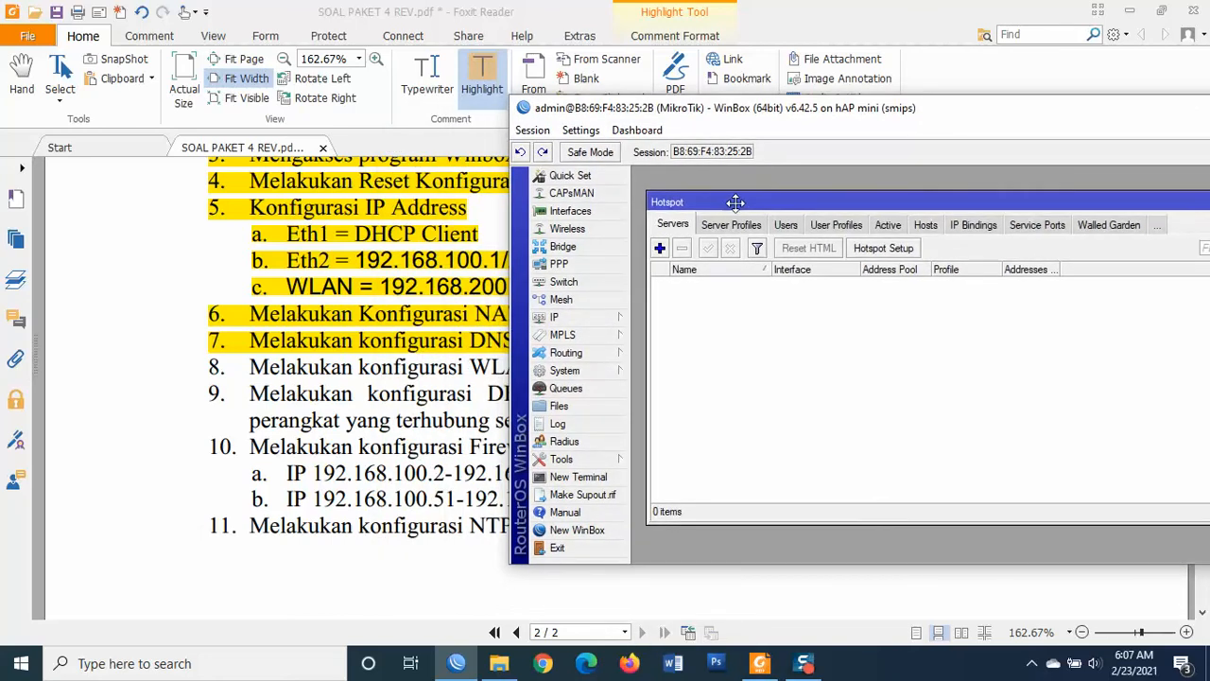
click(898, 252)
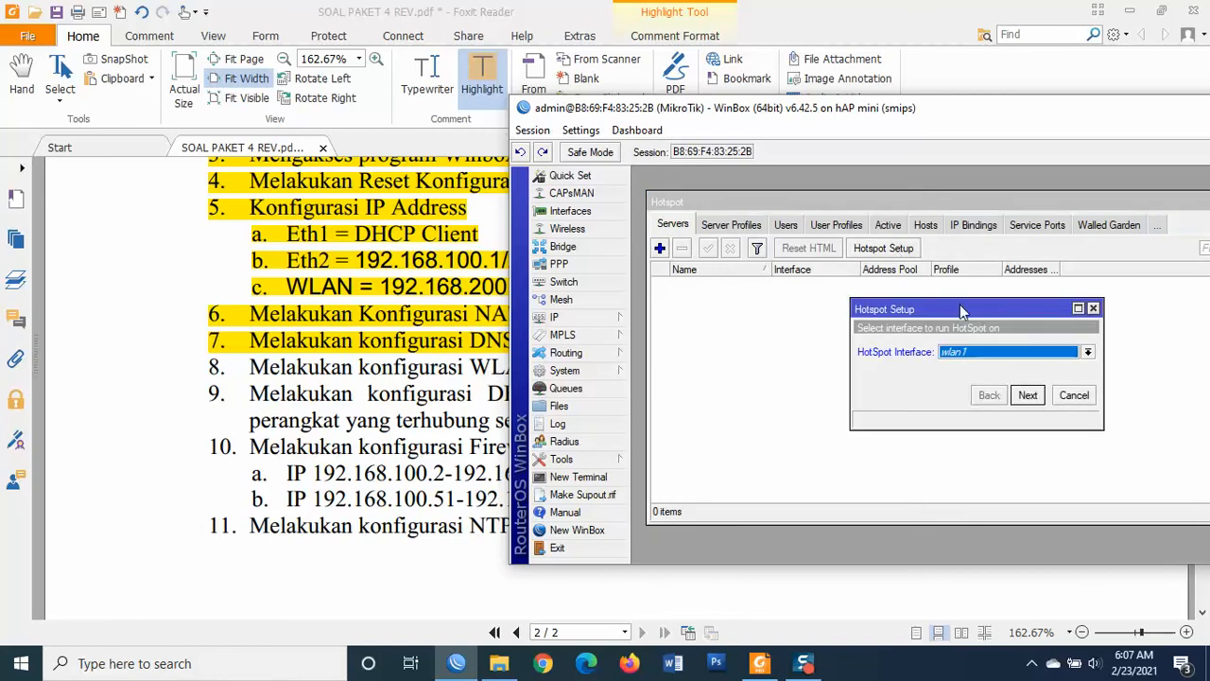
Choose wlan1 as the hotspot interface and keep 192.168.200.1/24 as the local address with Masquerade Network enabled
drag(961, 304, 788, 297)
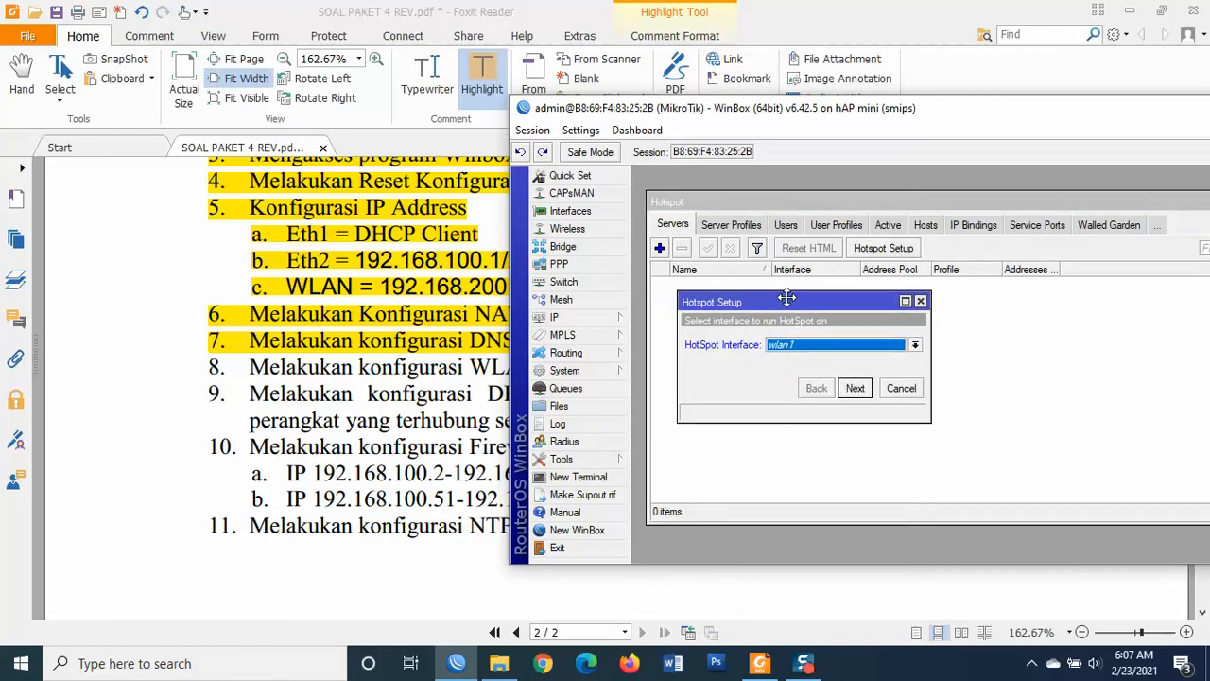
click(804, 350)
click(786, 396)
click(856, 388)
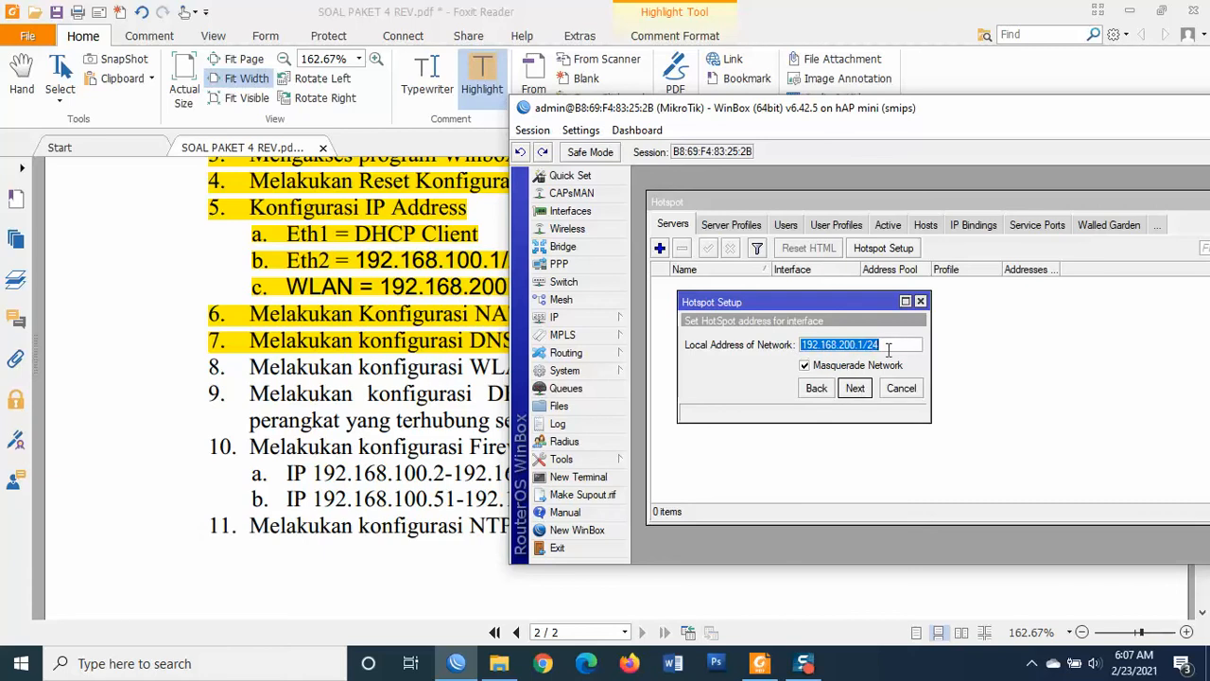
click(855, 389)
click(840, 348)
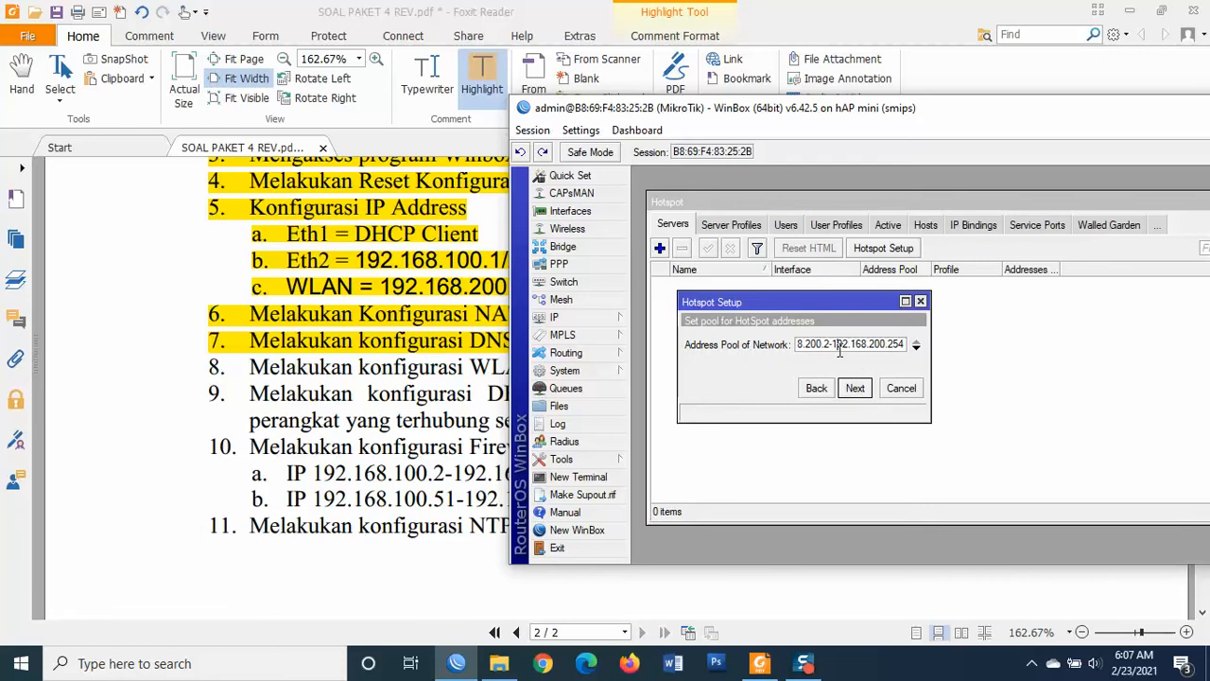
Switch to the exam PDF in Foxit Reader and highlight the 99 in the wireless DHCP pool requirement
click(502, 341)
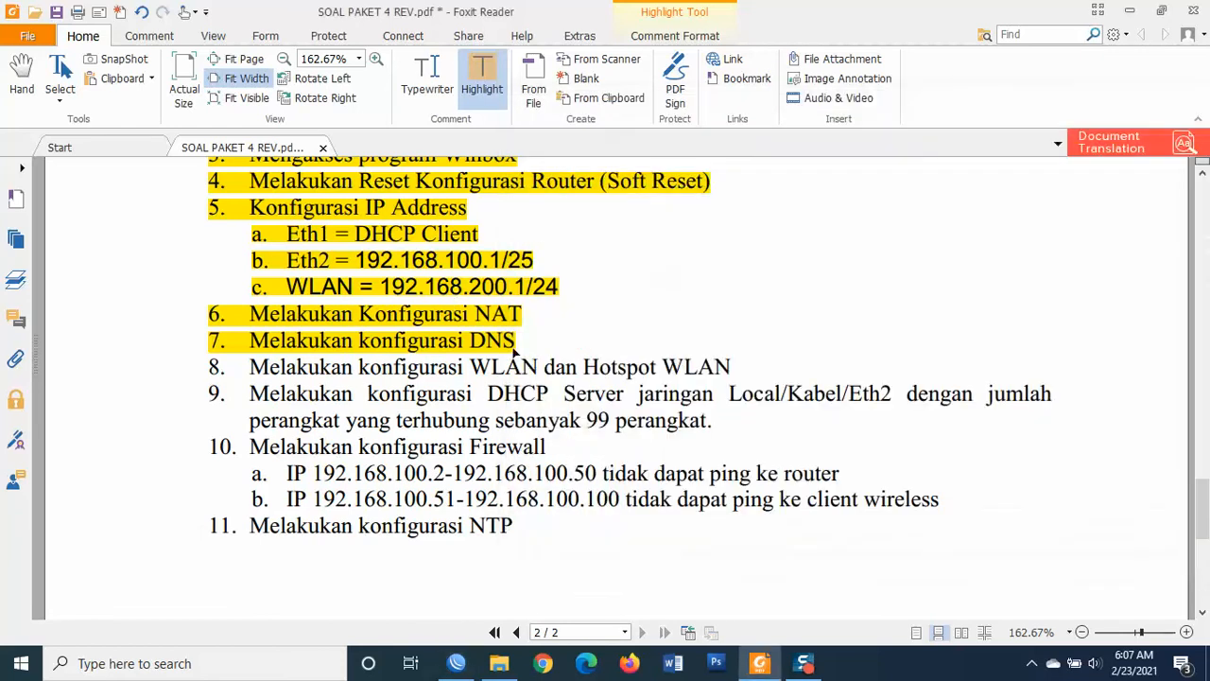
scroll(613, 364, up, 3)
scroll(610, 364, down, 3)
scroll(624, 364, up, 6)
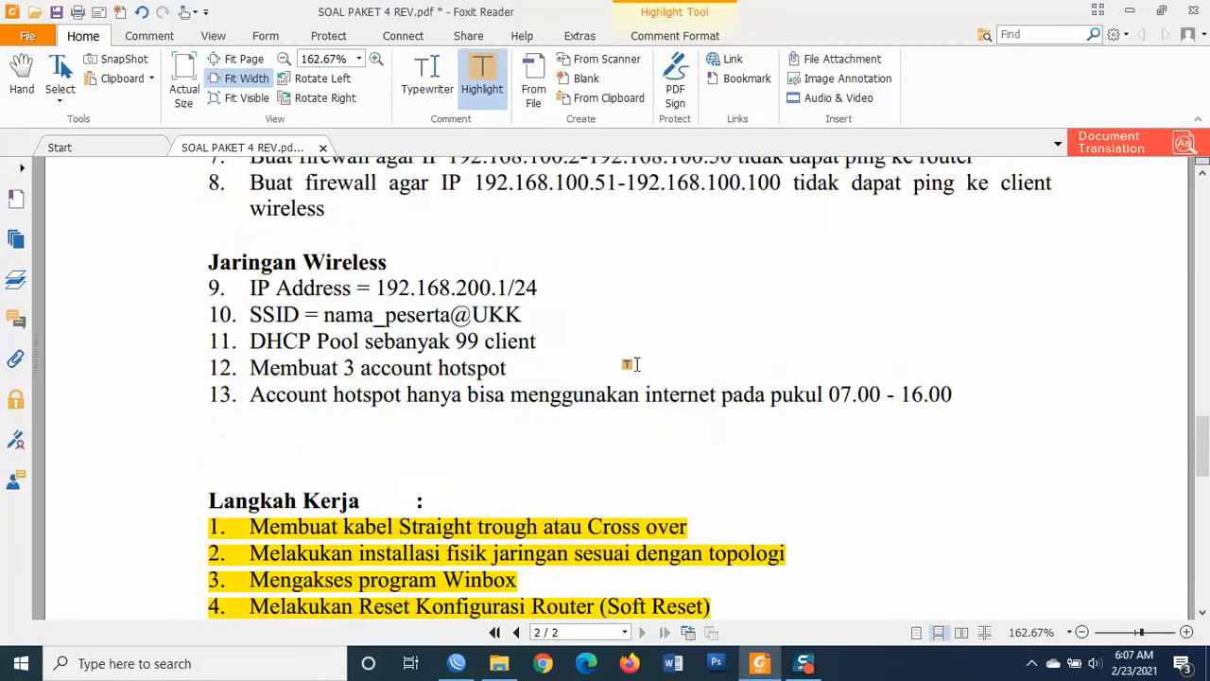
scroll(632, 365, down, 3)
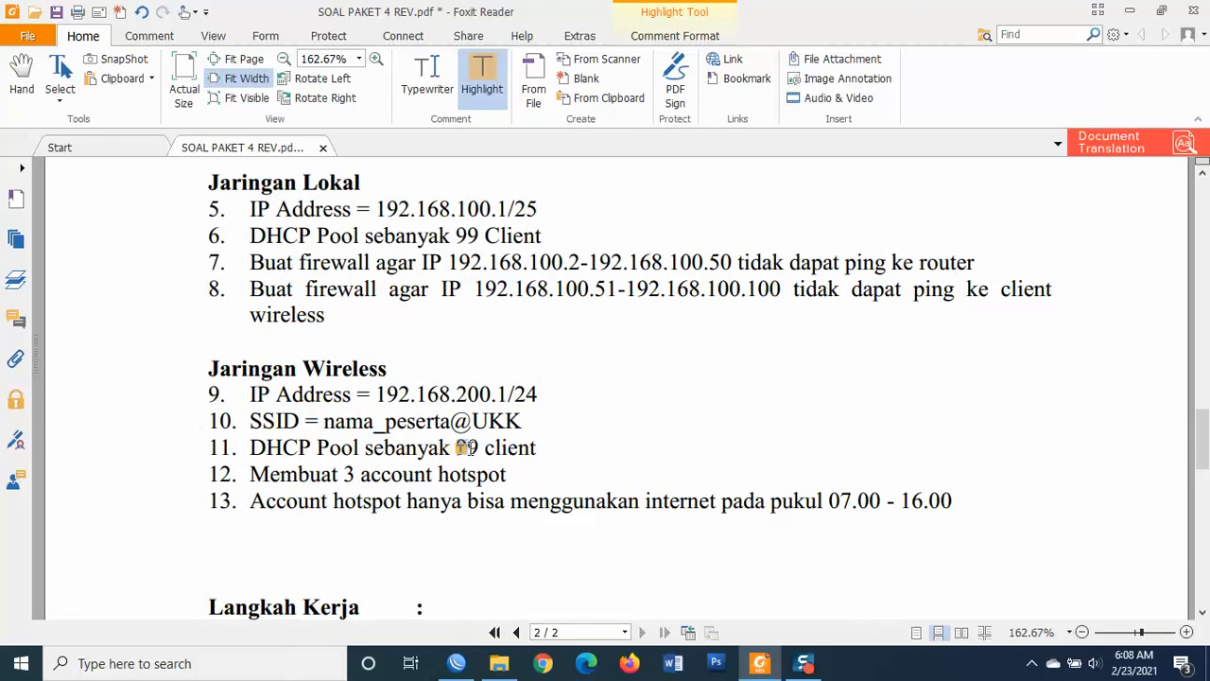
drag(457, 446, 479, 451)
scroll(579, 409, up, 5)
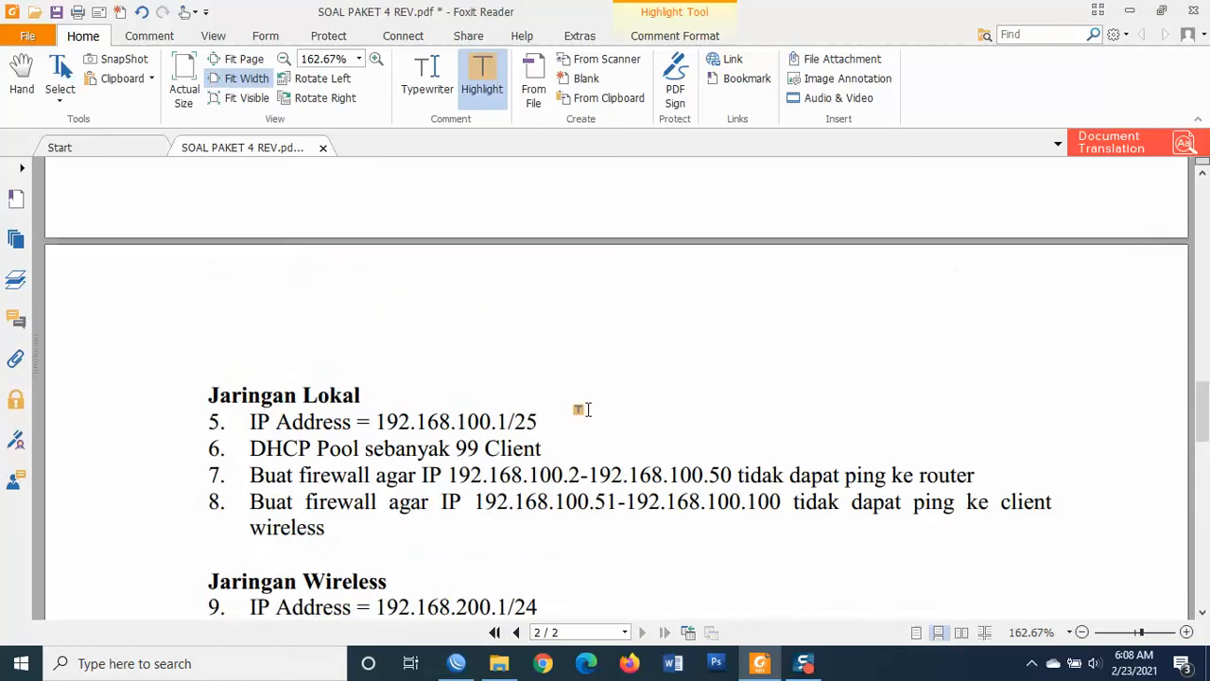
scroll(585, 409, down, 5)
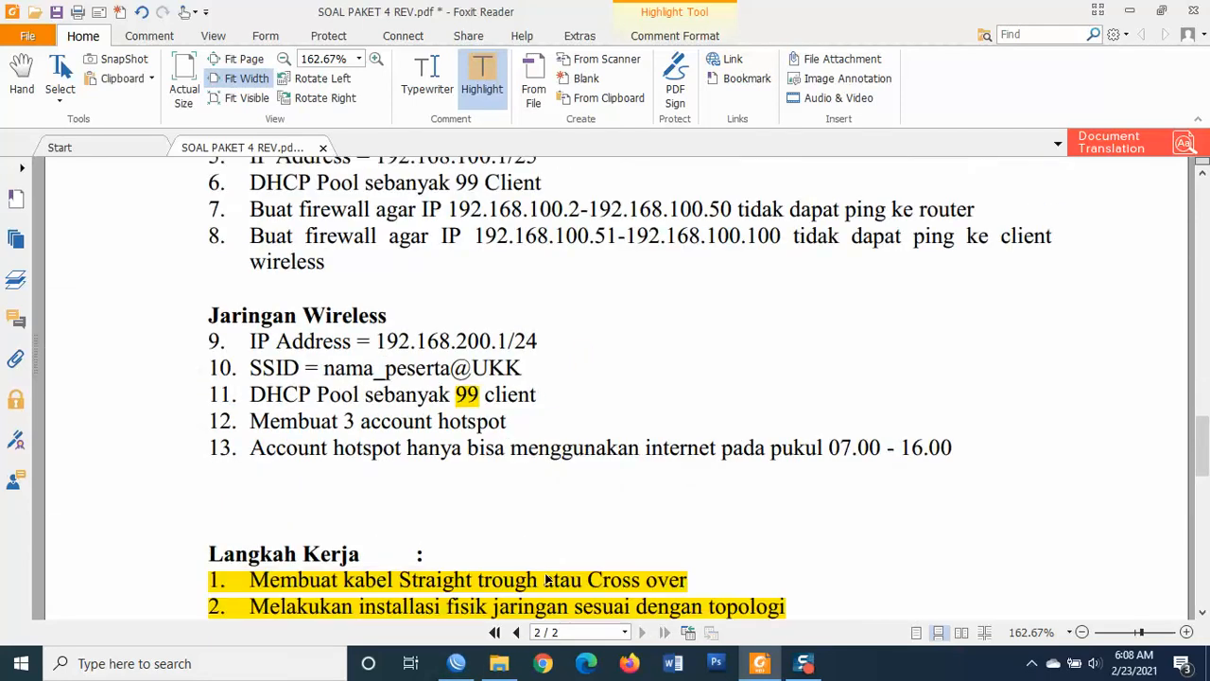
Switch back to WinBox and set the hotspot address pool to 192.168.200.2-192.168.200.100
click(474, 667)
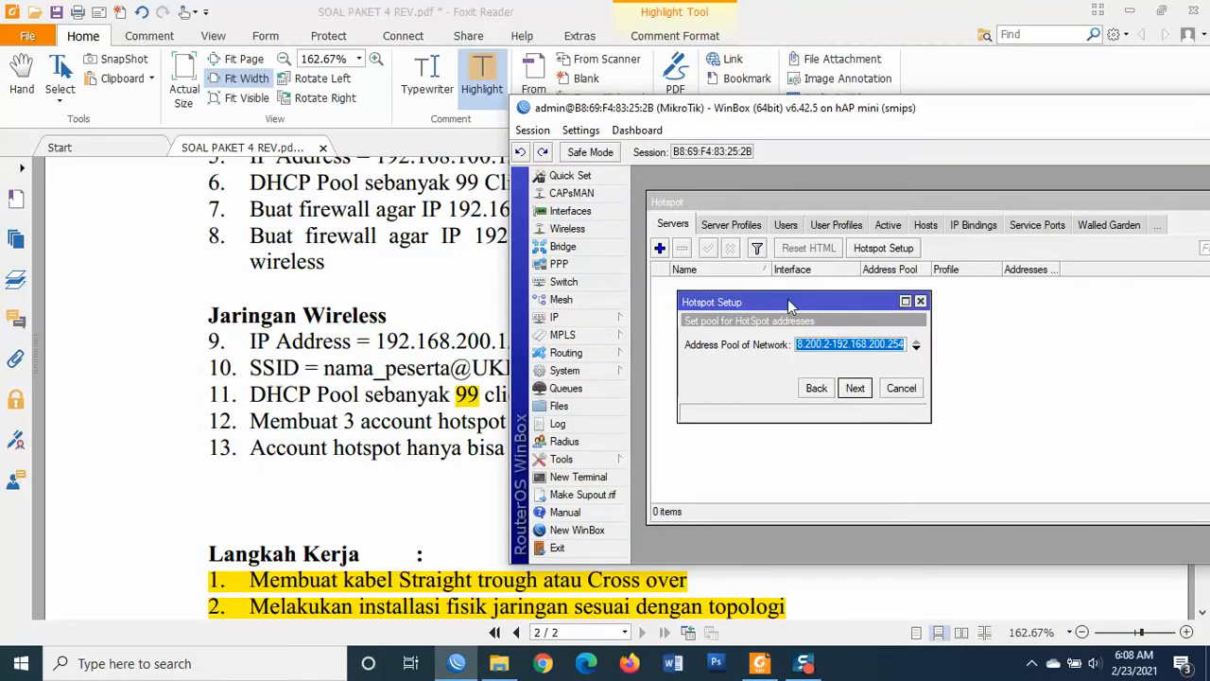
click(821, 346)
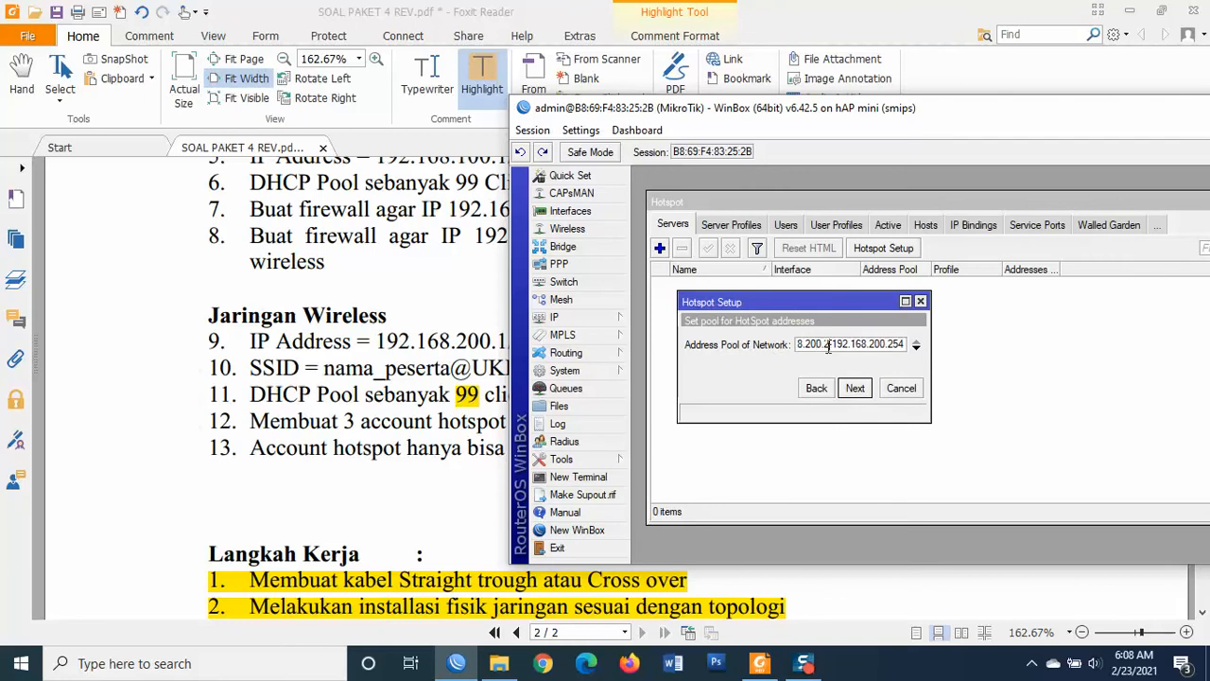
drag(887, 346, 915, 346)
text(100)
key(Home)
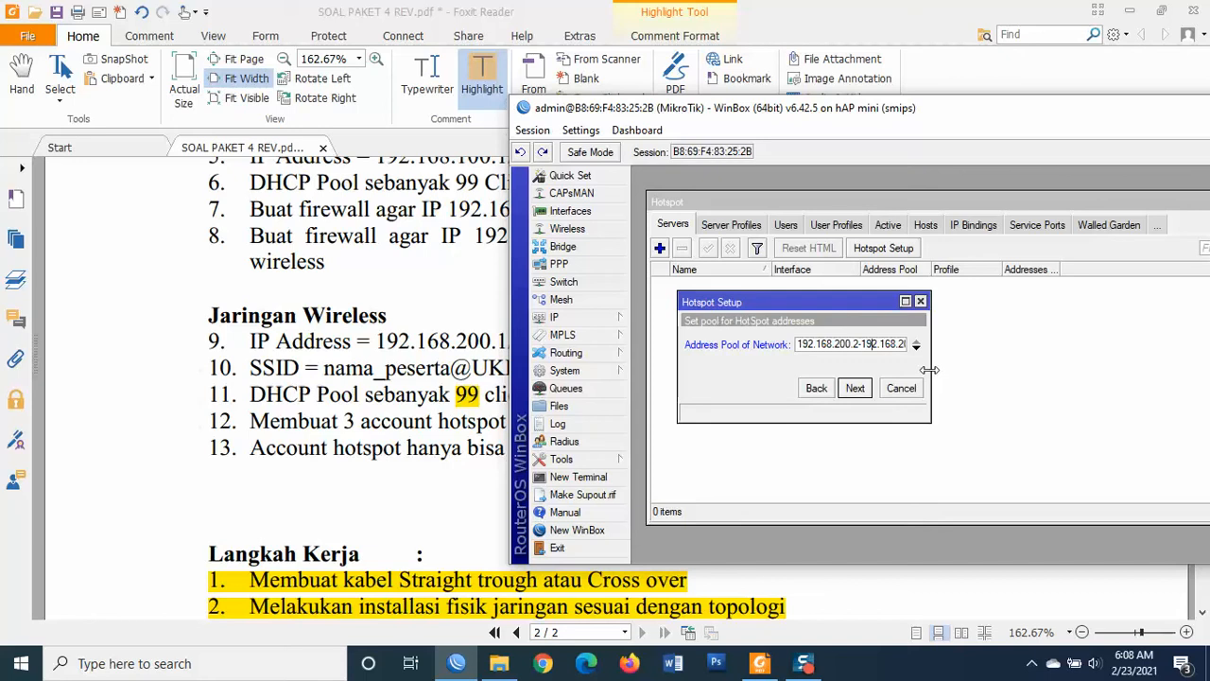
key(Right)
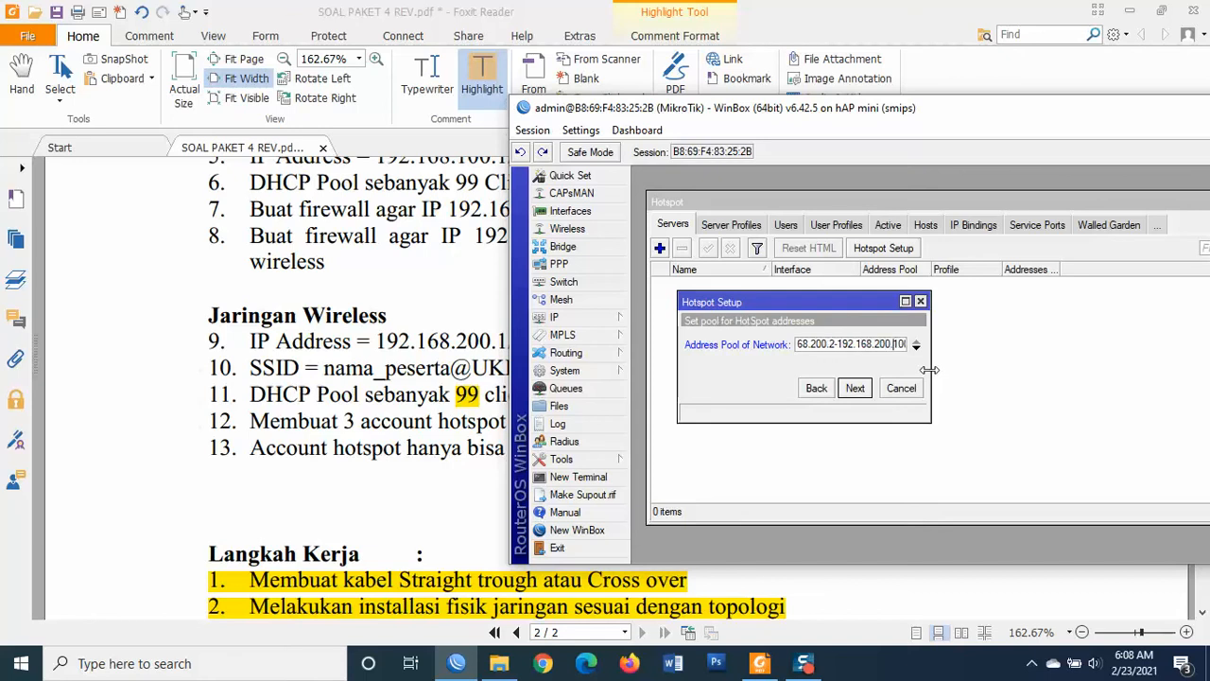
key(Right)
click(855, 395)
Keep the SMTP server at 0.0.0.0 and leave the hotspot's DNS servers and DNS name empty
click(855, 395)
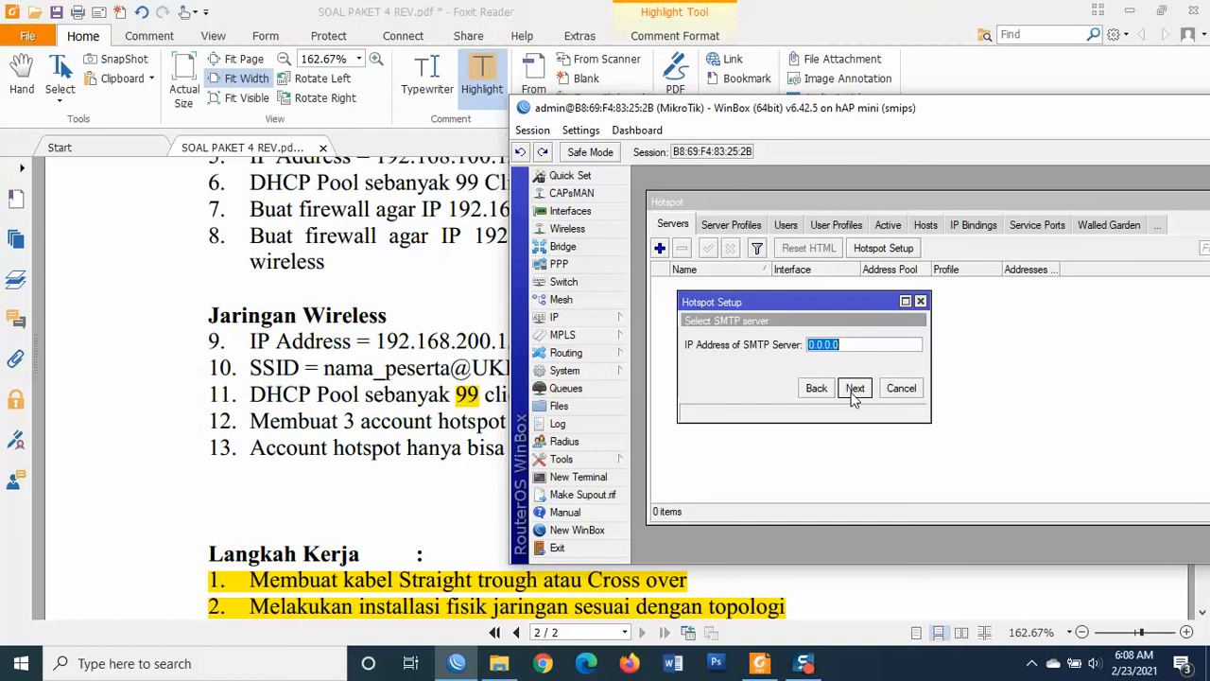
click(857, 393)
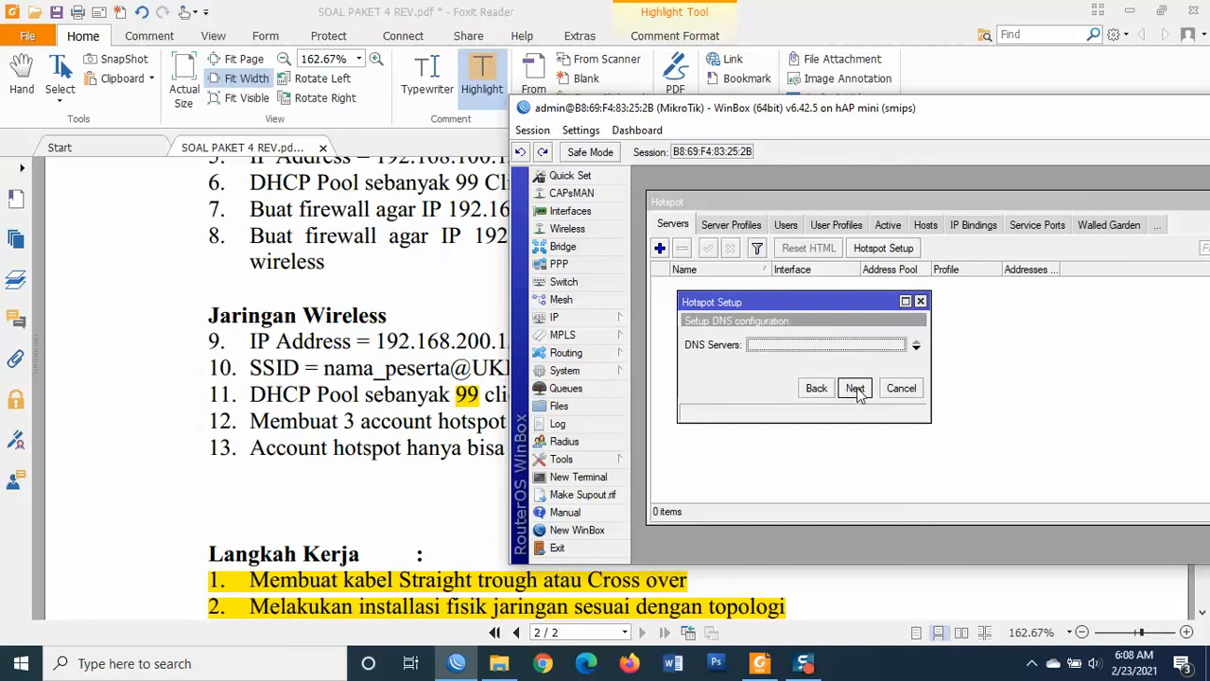
click(857, 394)
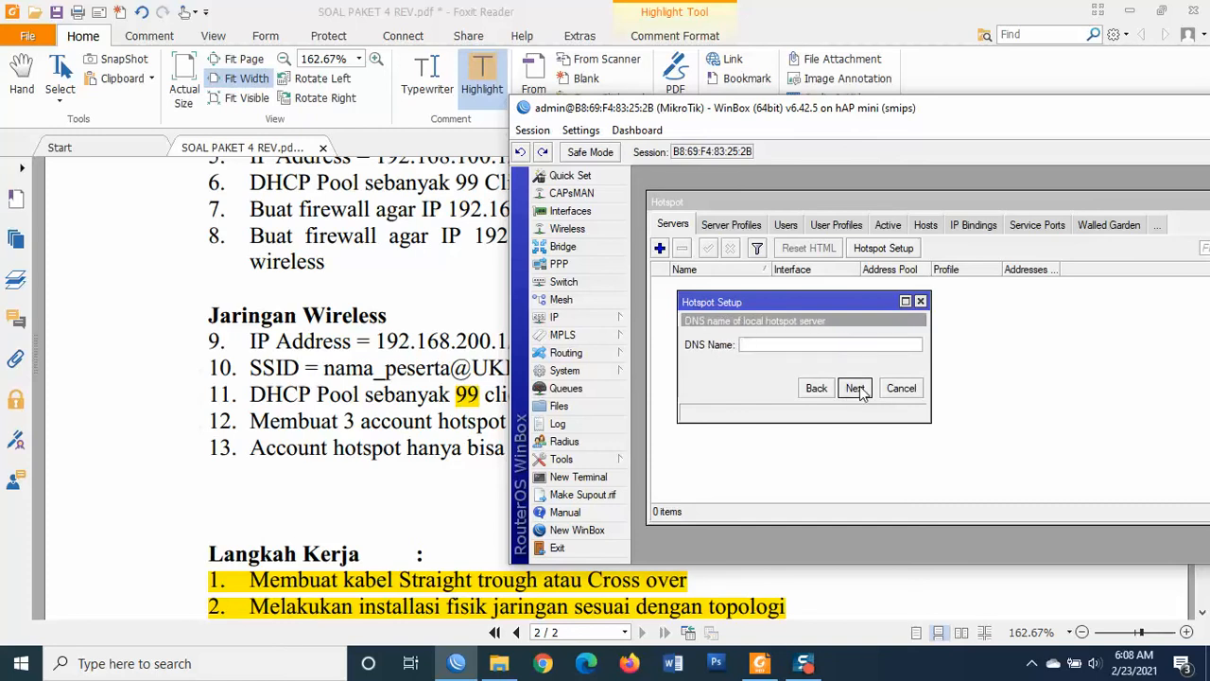
click(855, 389)
Enter the password for the local hotspot user admin and finish the hotspot setup
click(846, 366)
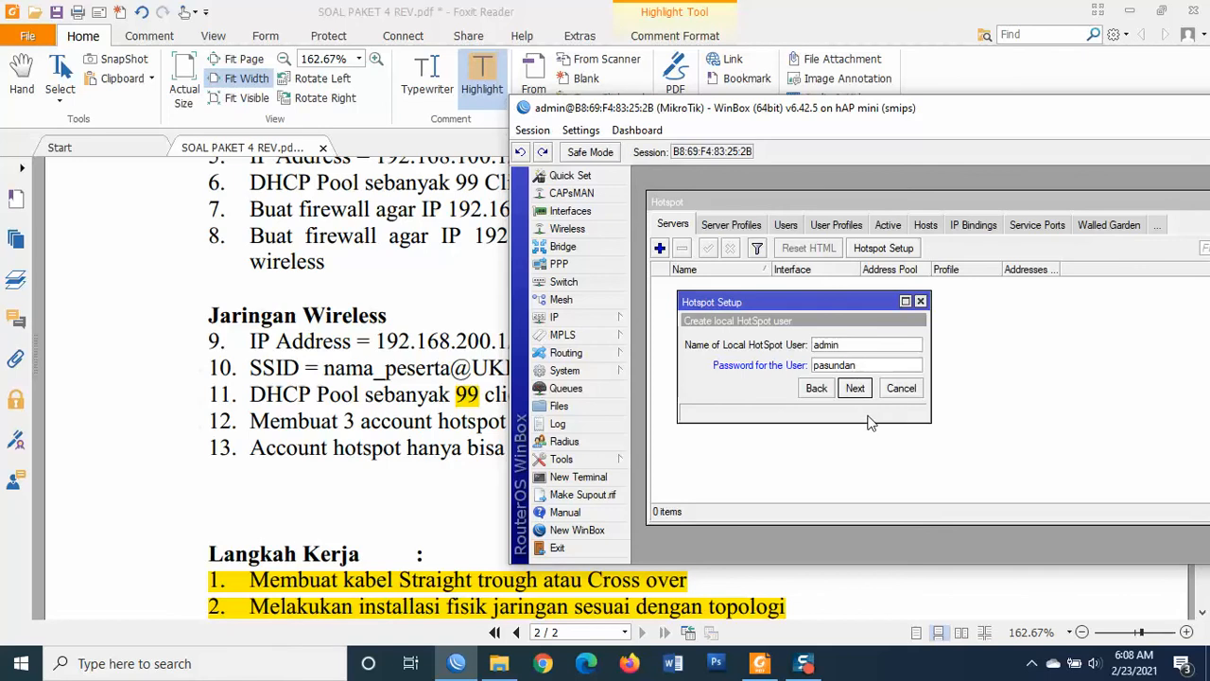
click(856, 389)
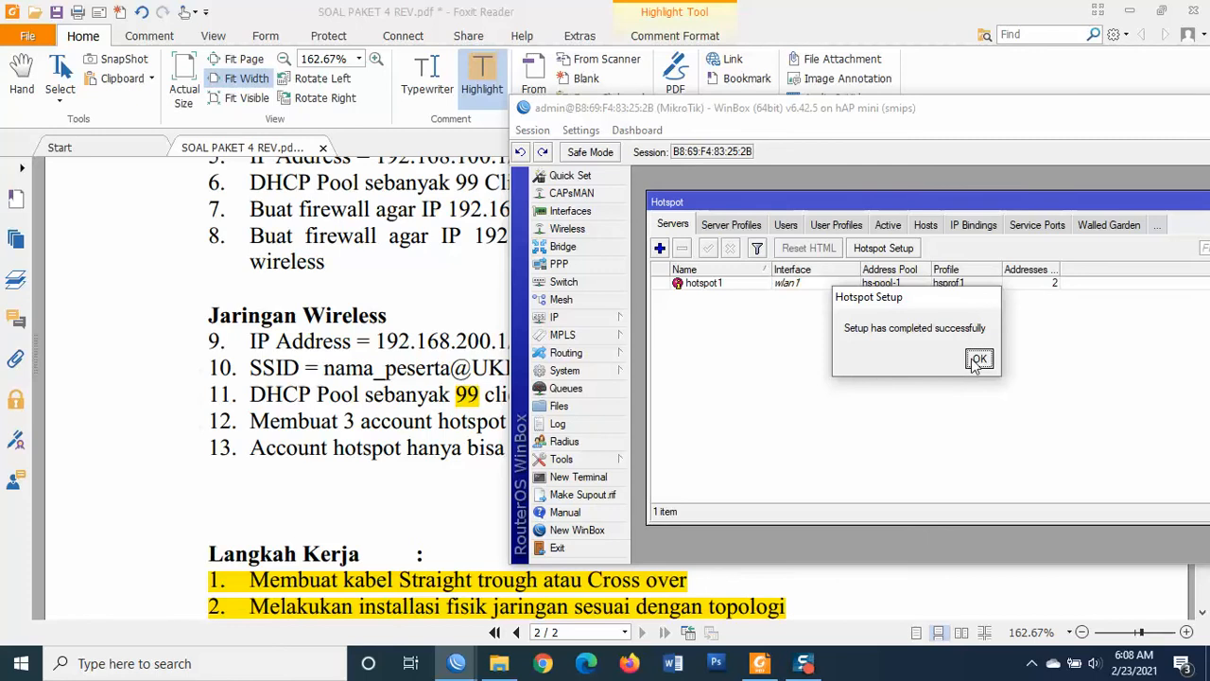
click(979, 360)
Switch to the exam PDF in Foxit Reader and review the wireless hotspot account requirements and the remaining work steps
click(425, 440)
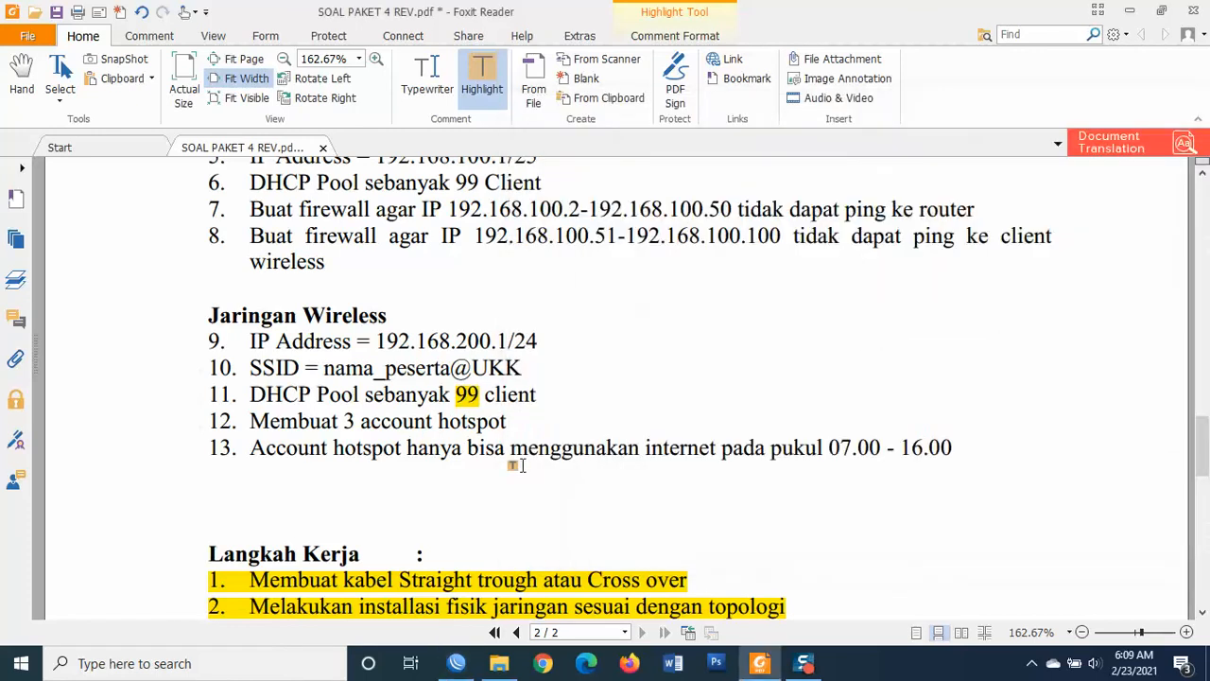
scroll(568, 449, down, 5)
scroll(574, 441, down, 3)
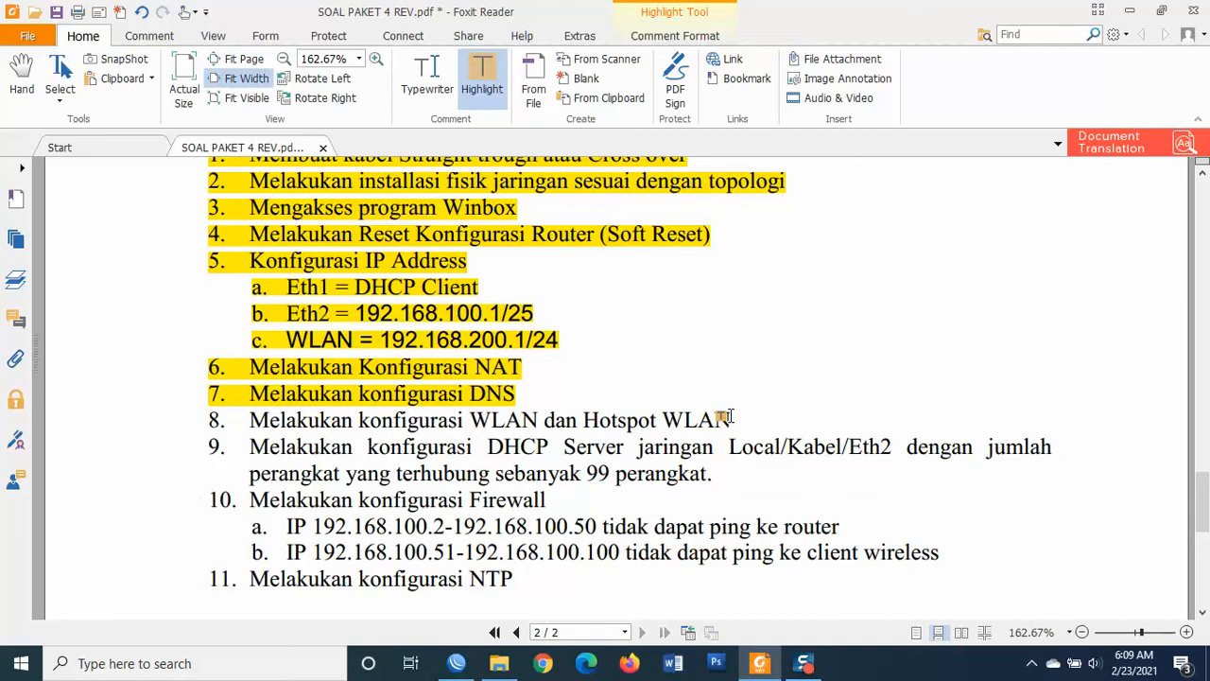
scroll(728, 416, down, 3)
scroll(726, 414, up, 2)
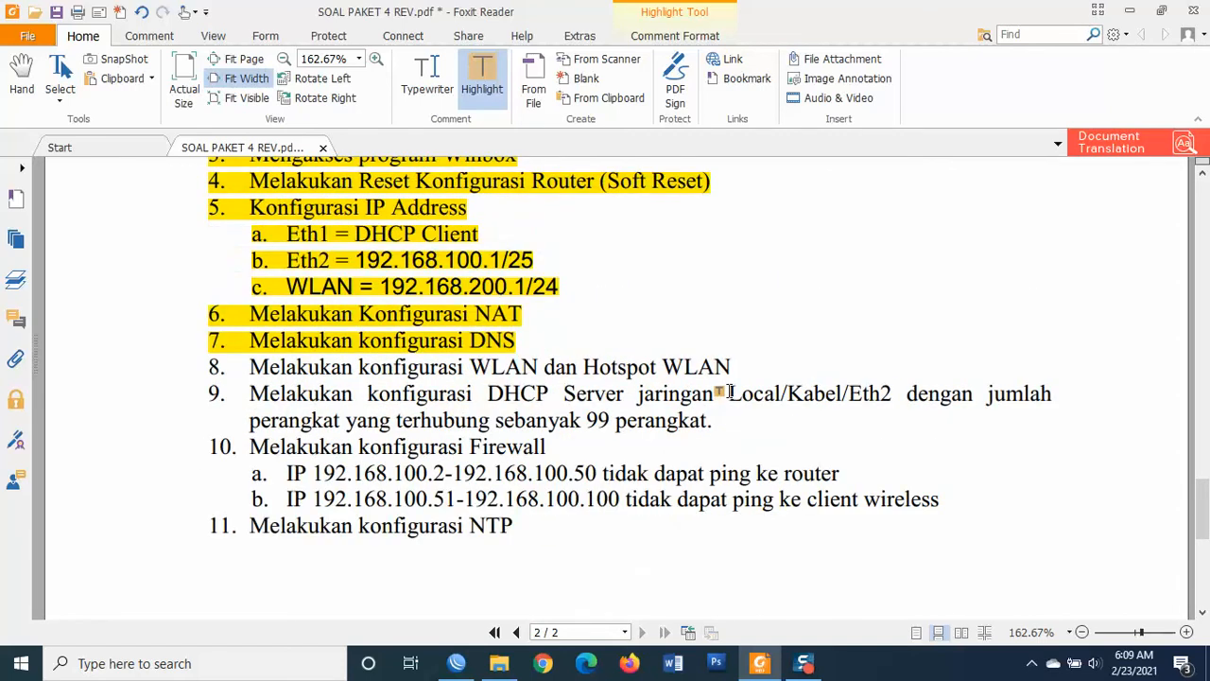
scroll(662, 326, up, 10)
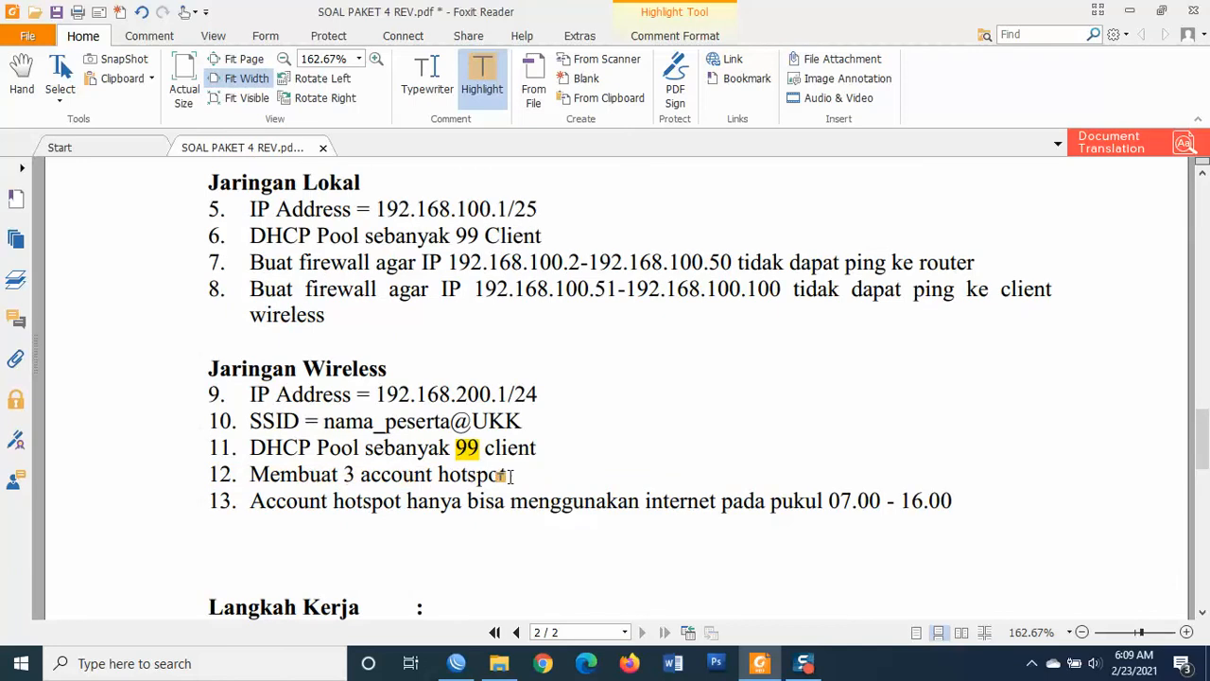
scroll(518, 466, down, 1)
scroll(662, 444, down, 6)
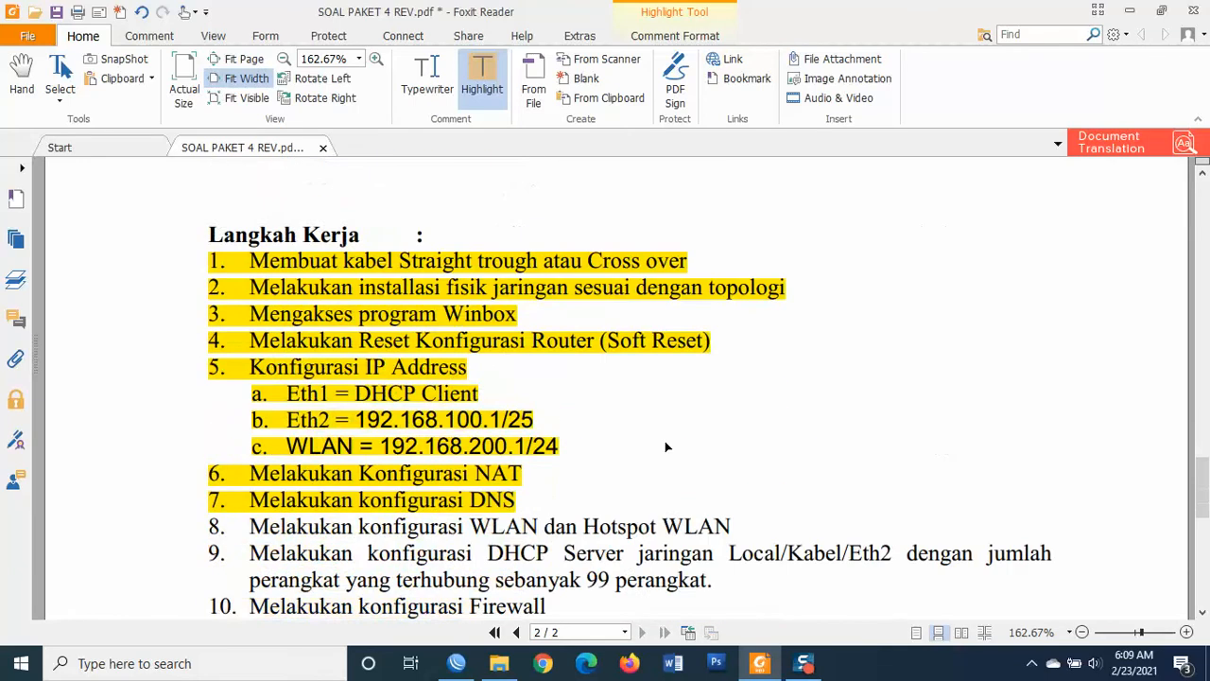
scroll(666, 447, down, 4)
scroll(666, 446, up, 2)
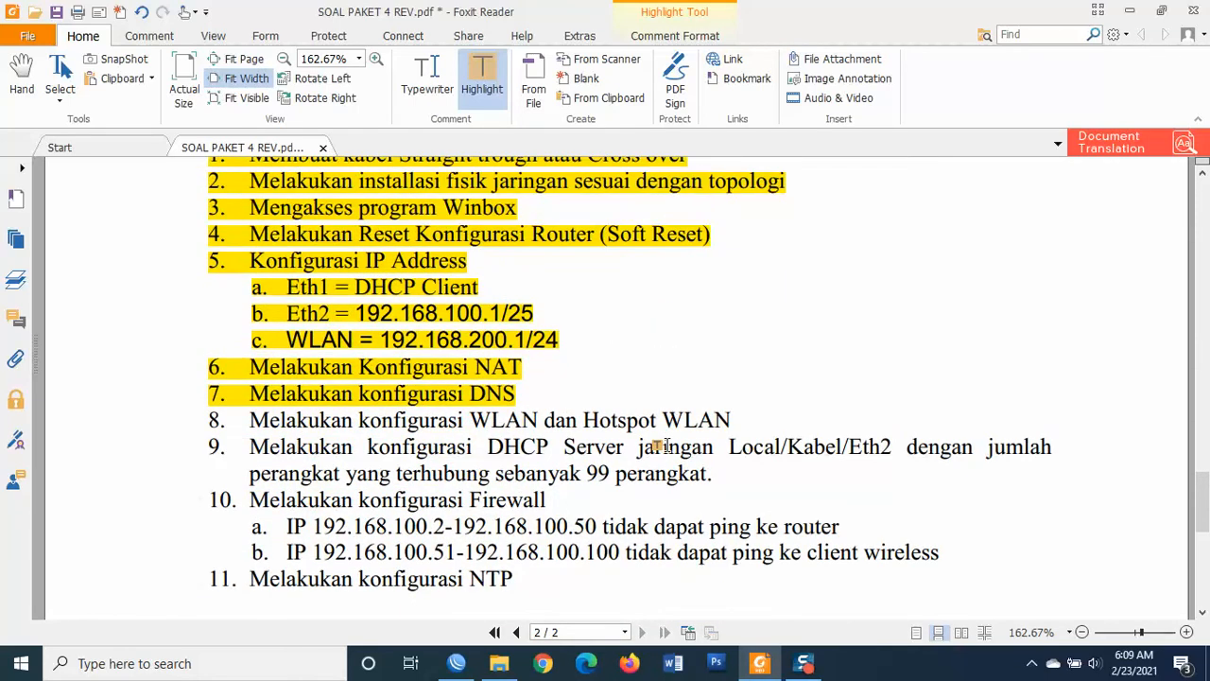
Switch to WinBox and add hotspot user user1 on server hotspot1, entering the user's password
click(457, 663)
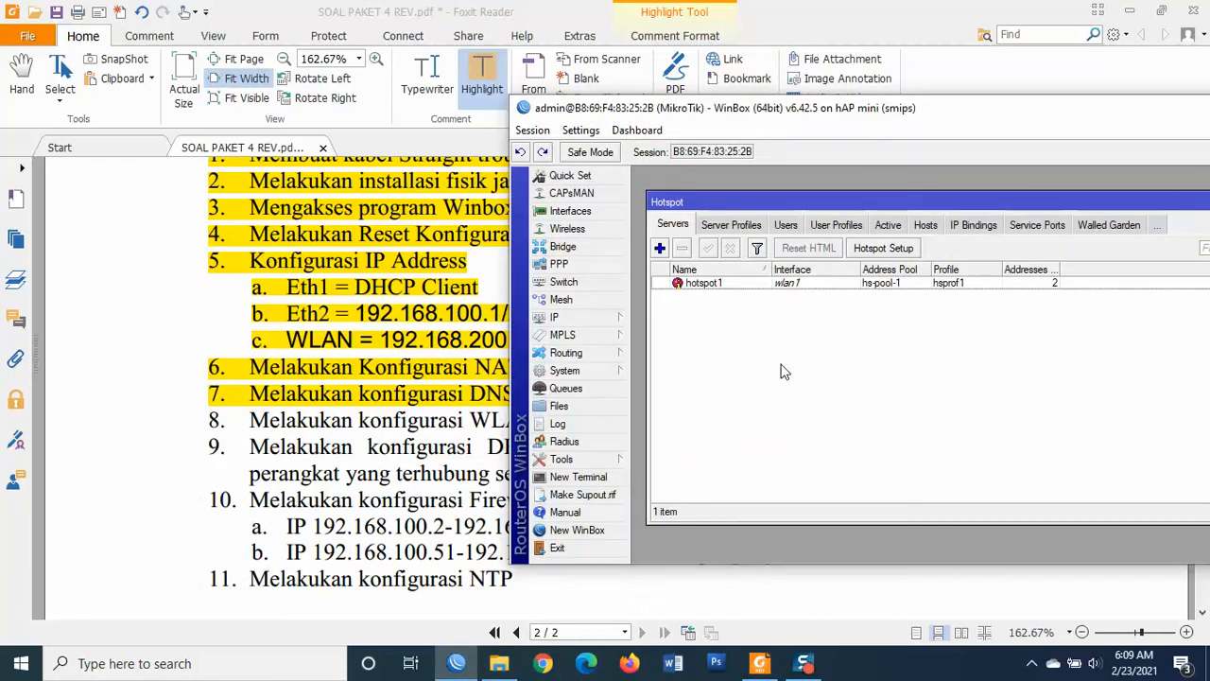
click(783, 229)
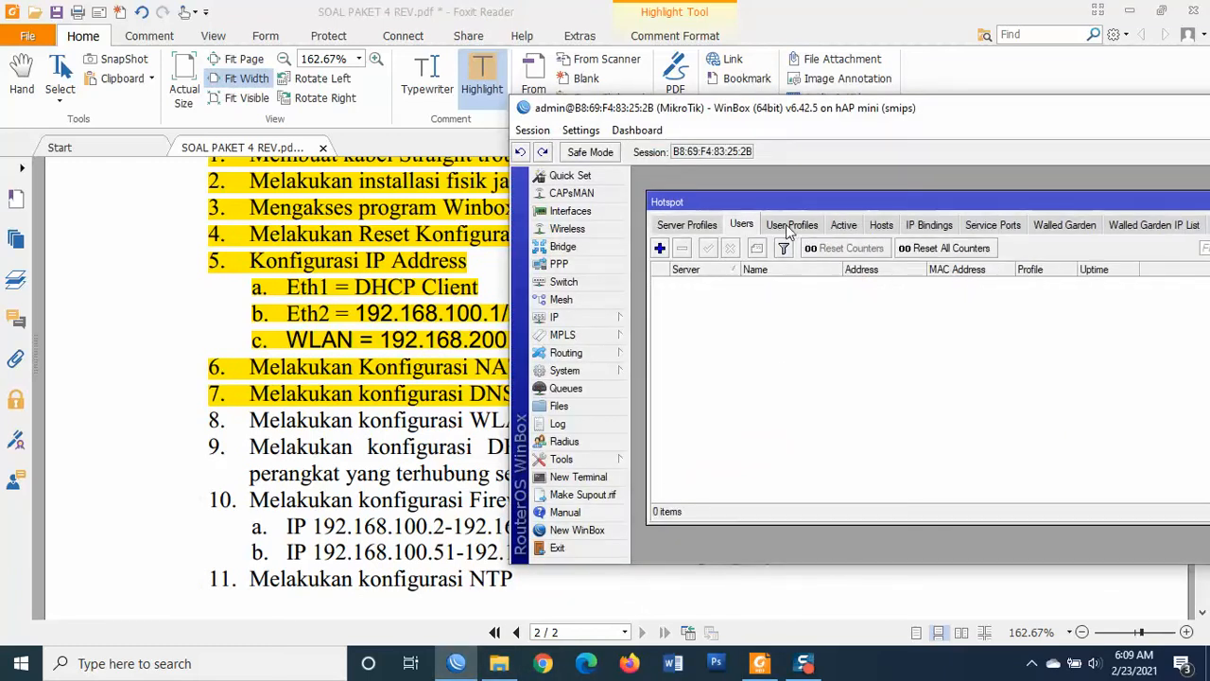
click(659, 248)
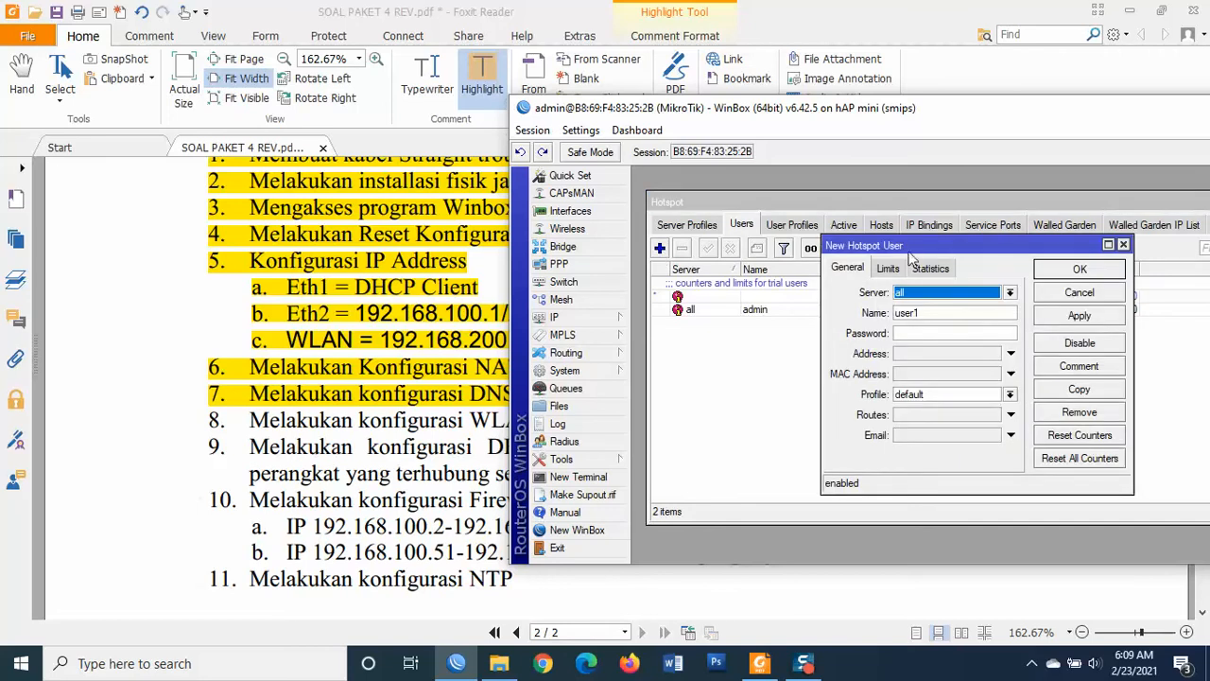
drag(910, 257, 837, 250)
click(868, 286)
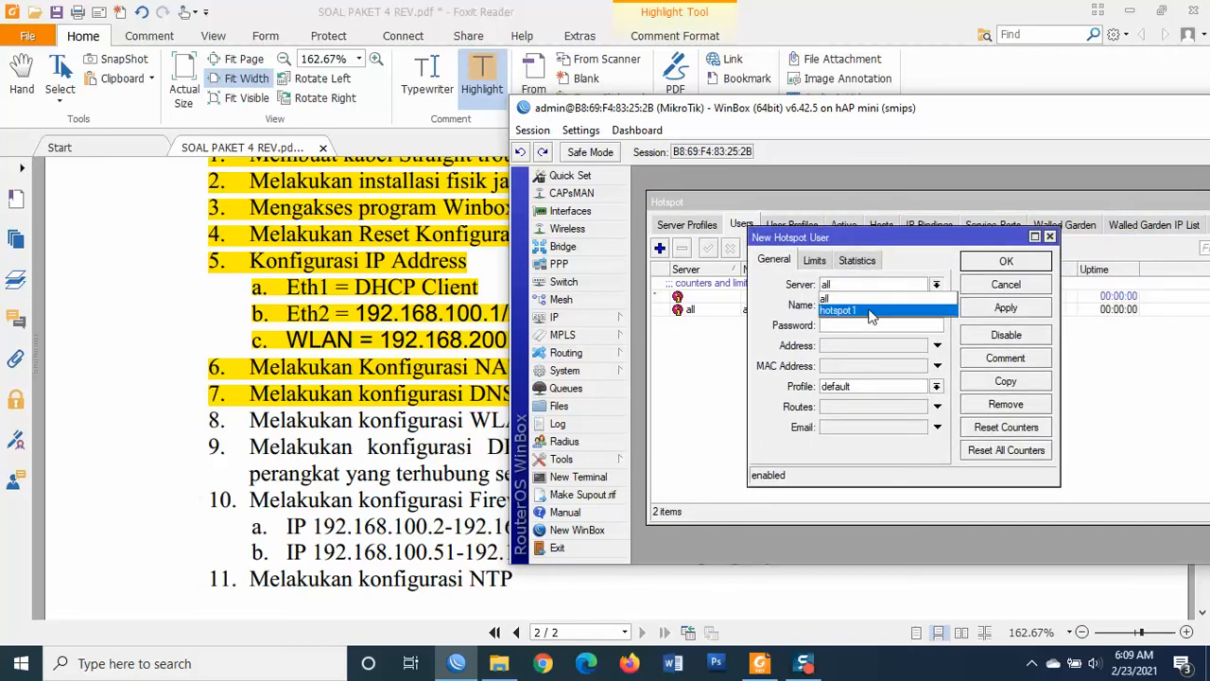
click(868, 311)
click(858, 325)
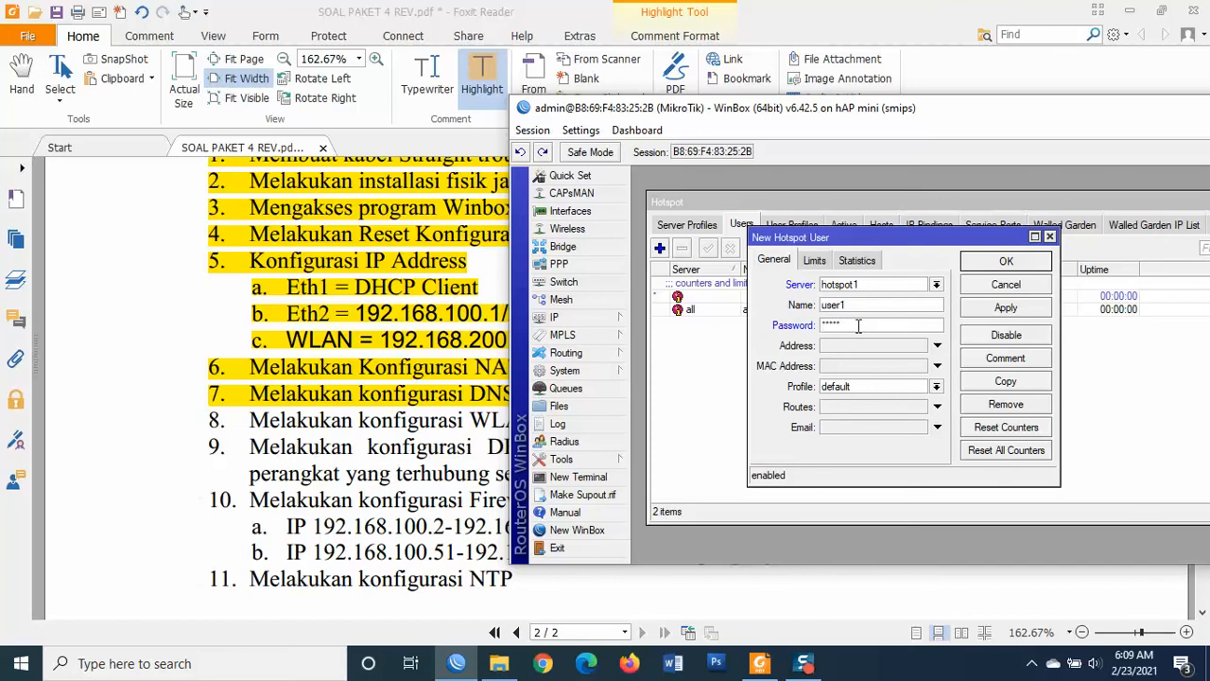
click(995, 308)
click(1002, 270)
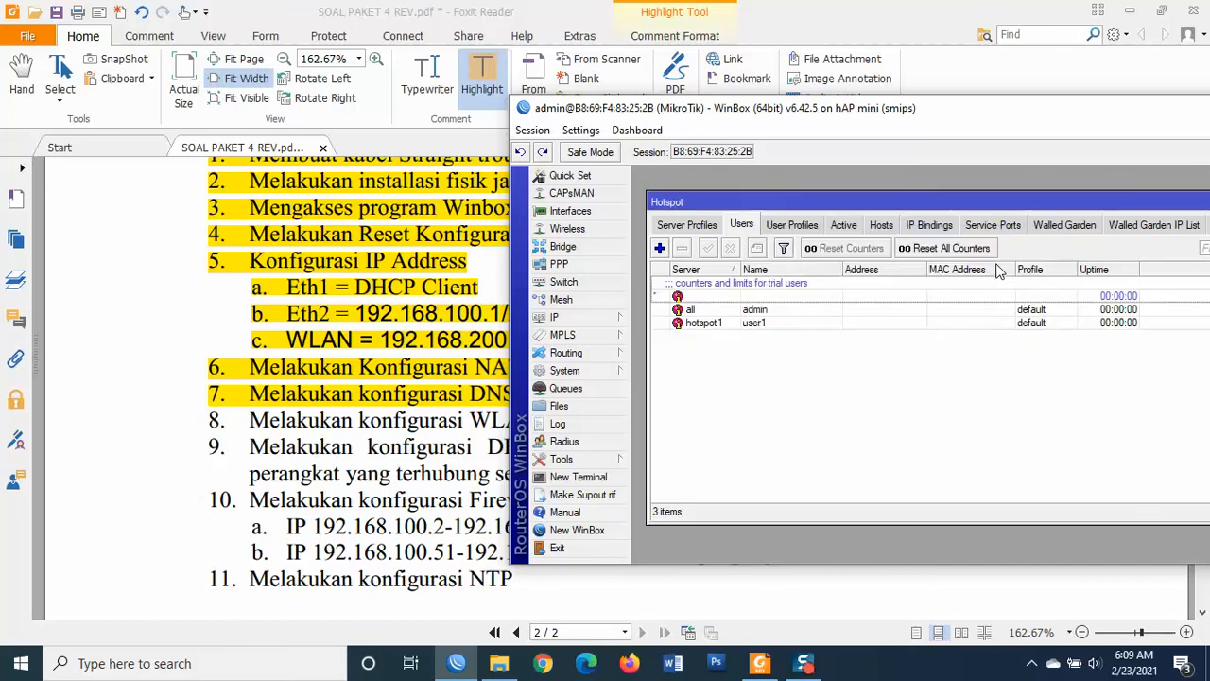
Add hotspot user user2 with the default profile and enter the user's password
click(659, 248)
click(856, 308)
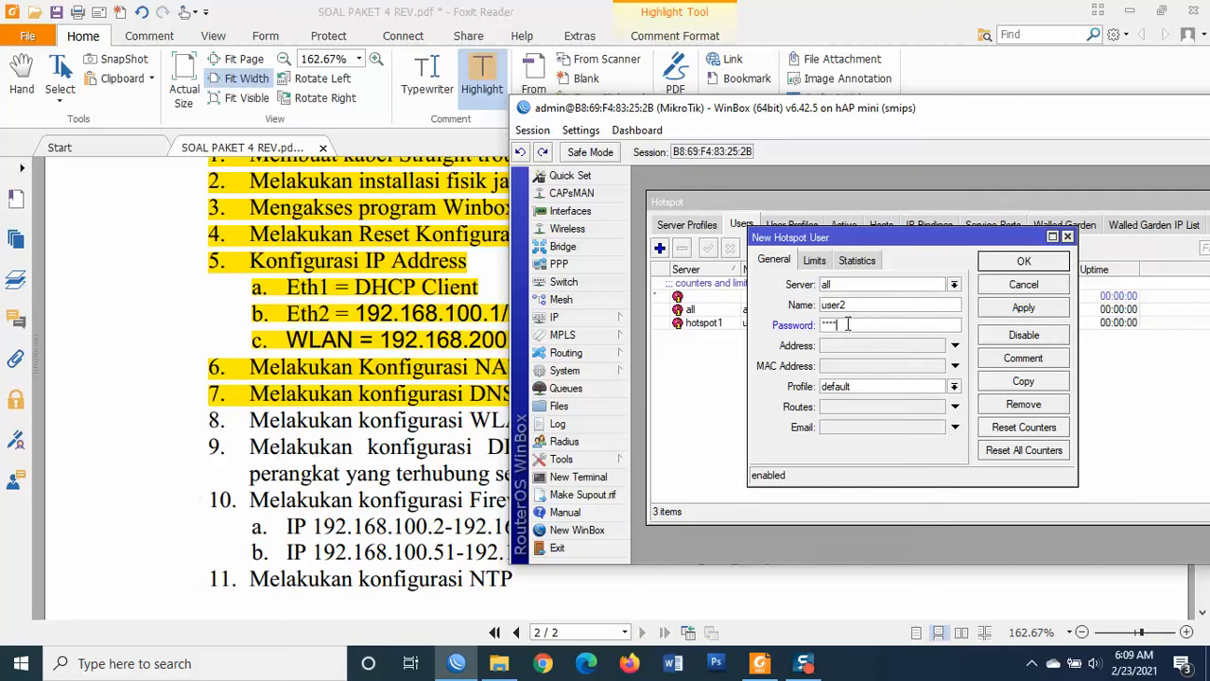
click(1023, 307)
click(1023, 261)
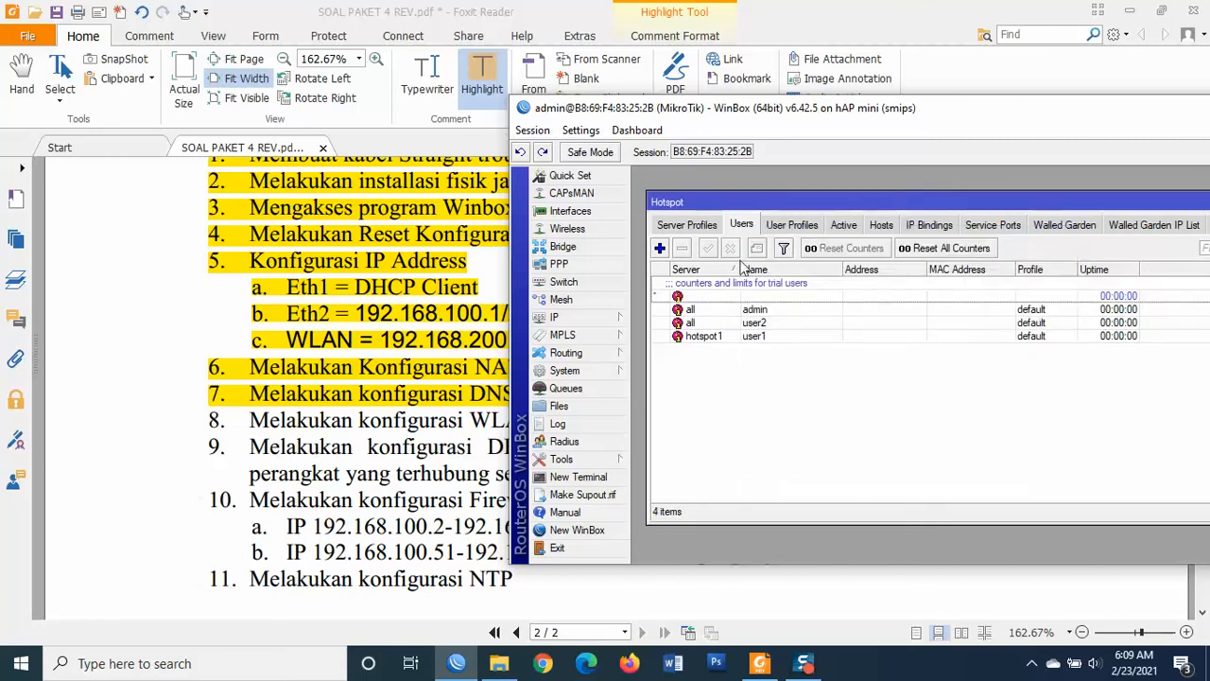
Add hotspot user user3 with the default profile and enter the user's password
click(659, 248)
click(862, 326)
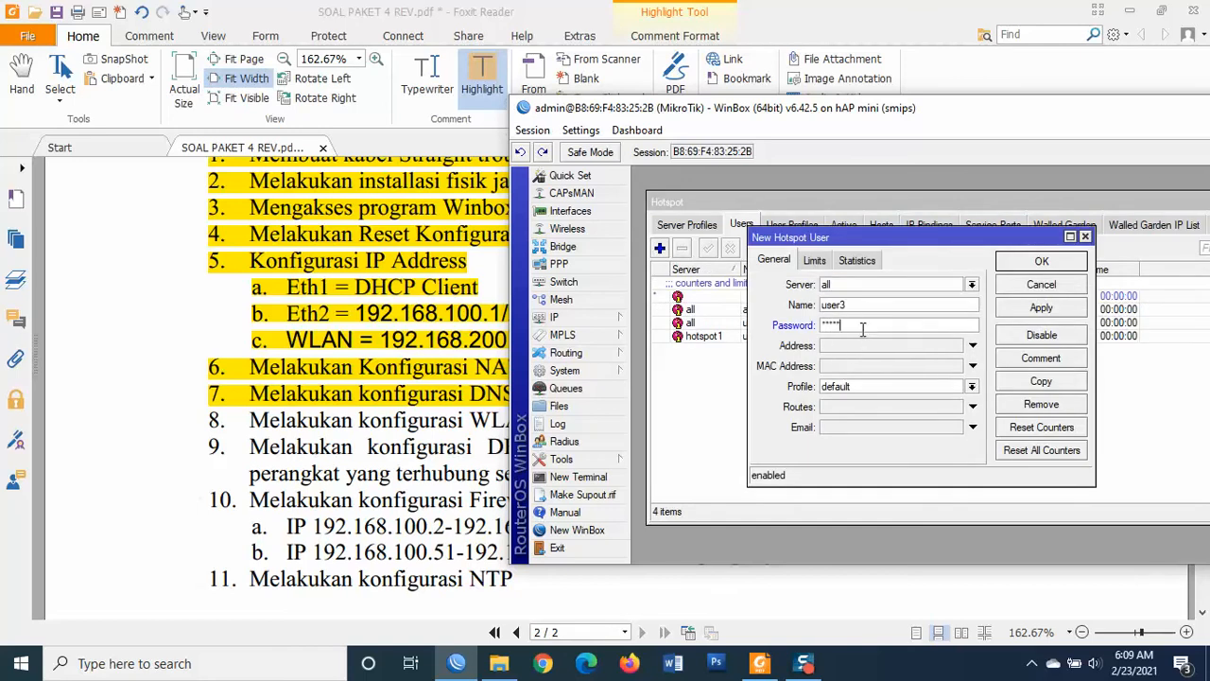
click(1027, 305)
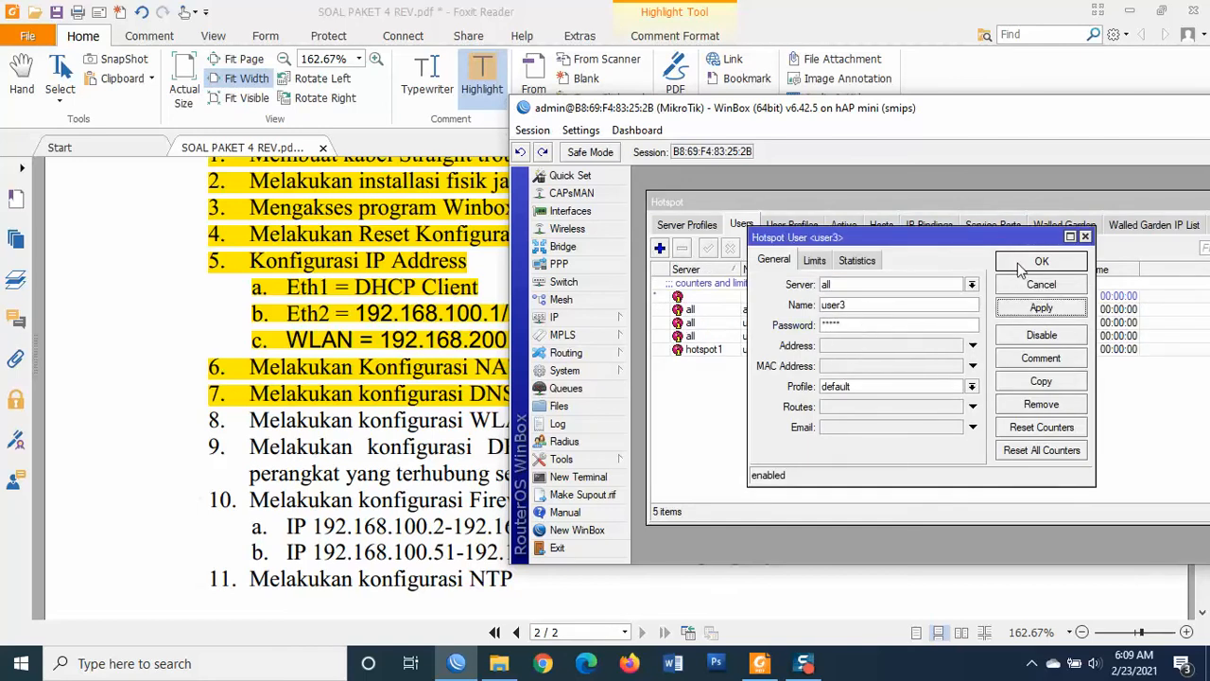
click(1023, 264)
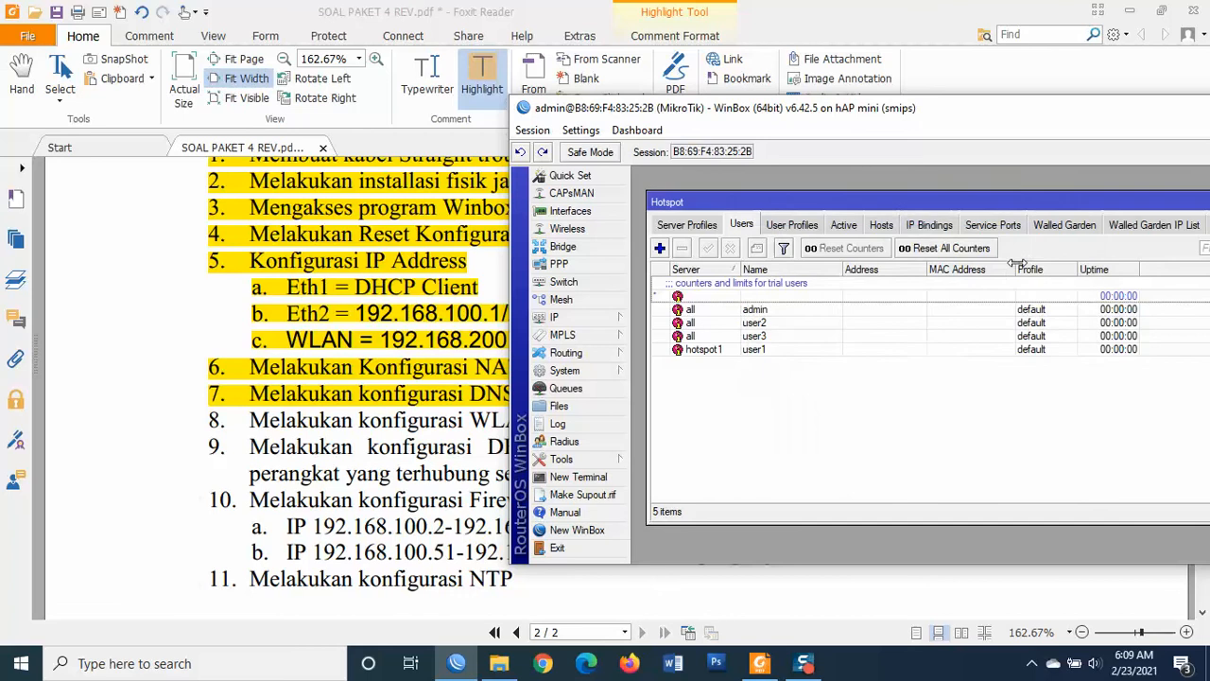
Check the server assigned to user1 and set user2's server to hotspot1
double_click(764, 350)
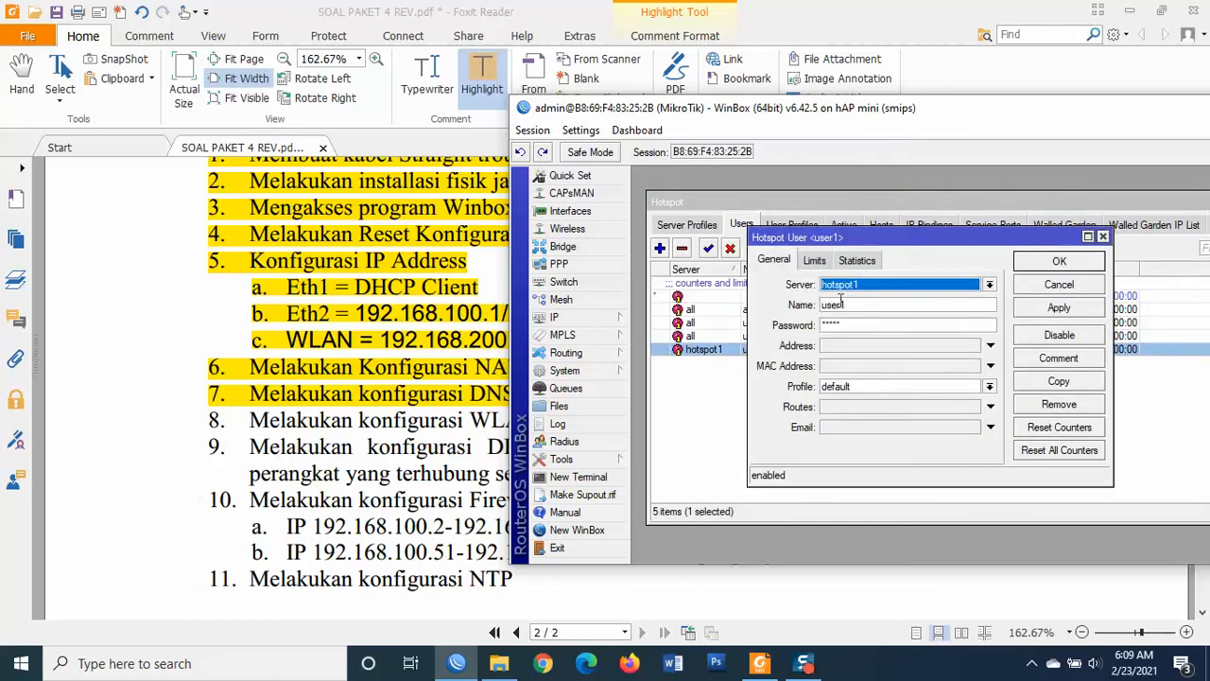
click(1035, 263)
double_click(738, 324)
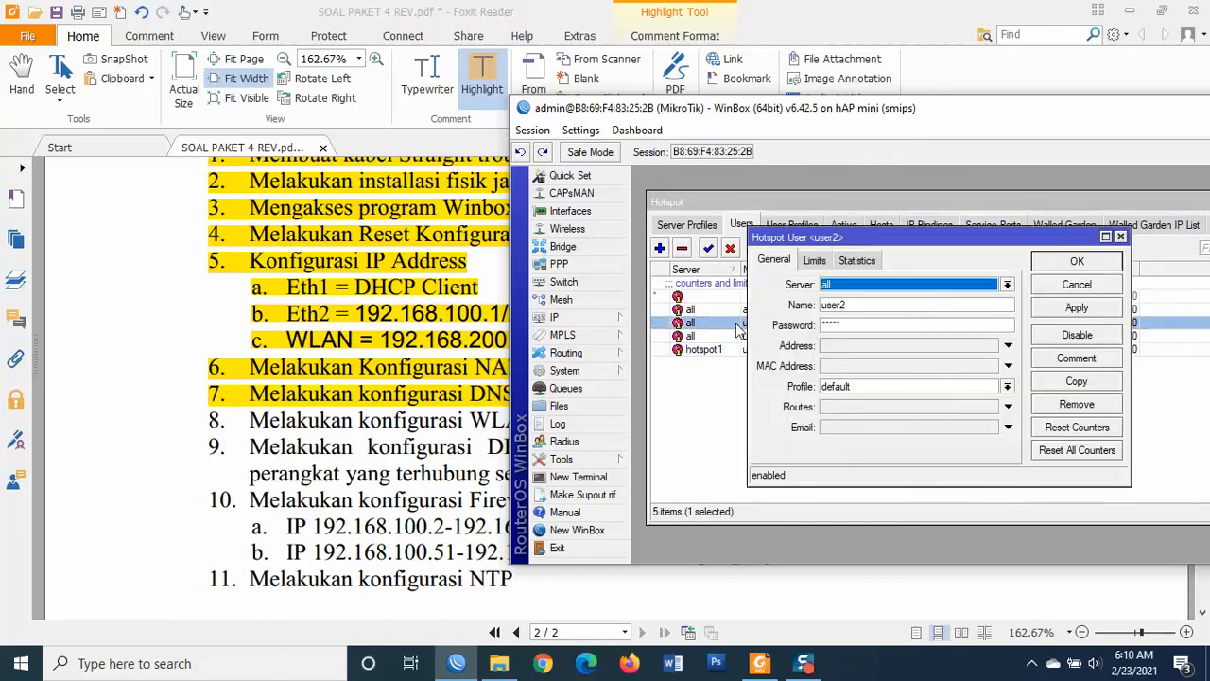
click(828, 288)
click(840, 308)
click(1044, 262)
Set the server of hotspot user user3 to hotspot1
double_click(770, 337)
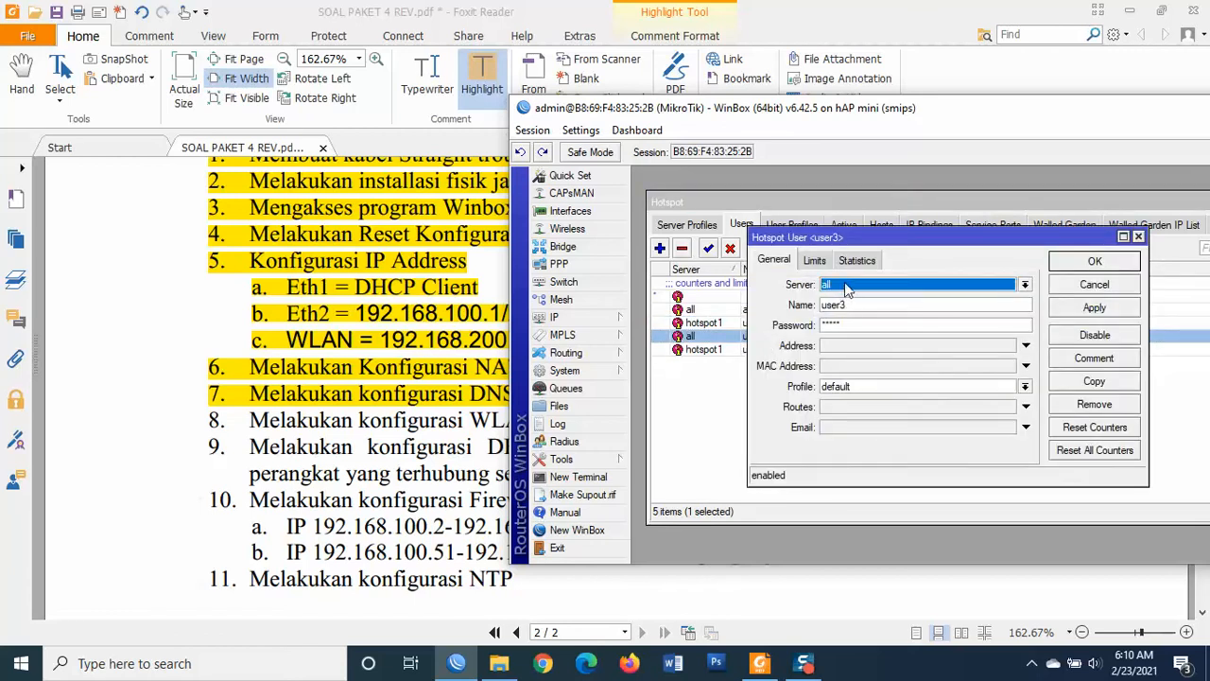
click(848, 288)
click(840, 308)
click(1063, 306)
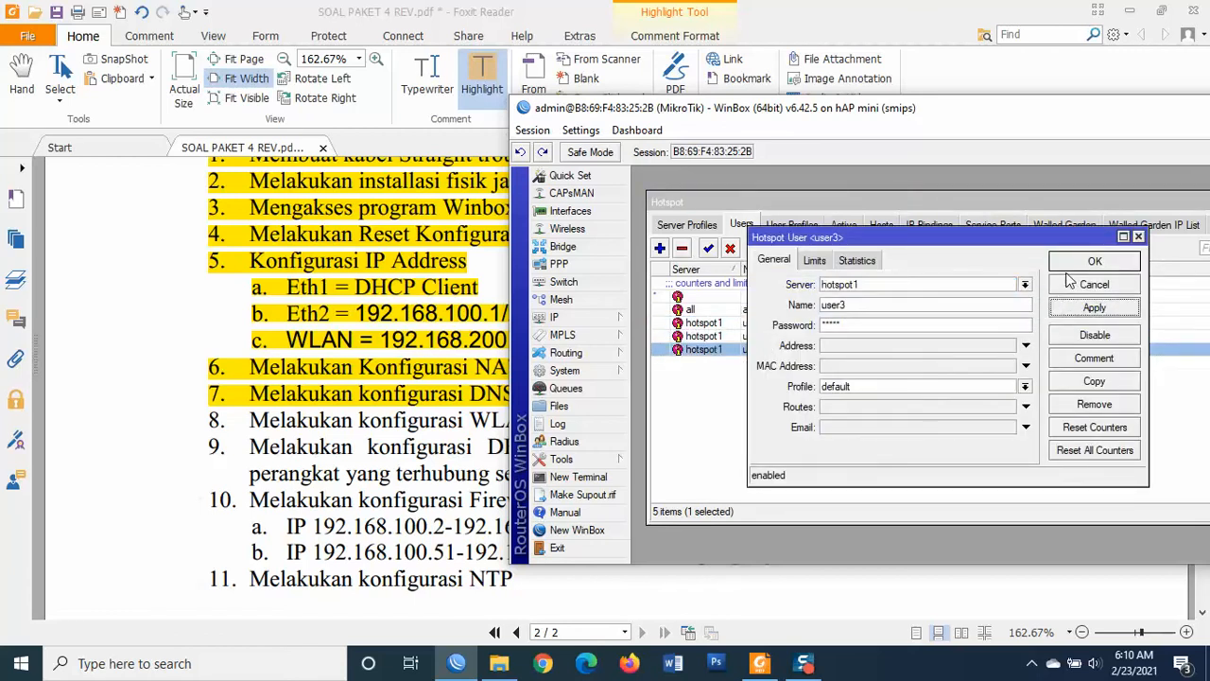
click(1069, 274)
click(878, 371)
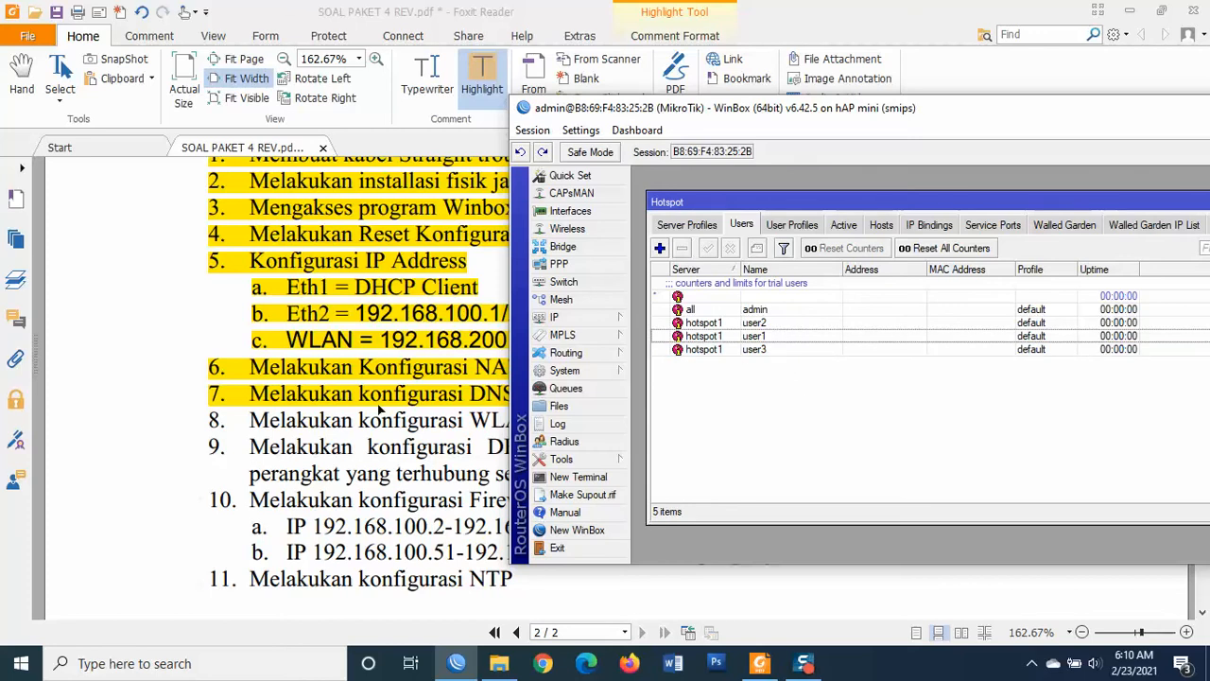
Switch to the exam PDF in Foxit Reader and highlight item 8 on WLAN and hotspot plus "99 perangkat" in item 9
click(422, 380)
click(421, 380)
click(567, 395)
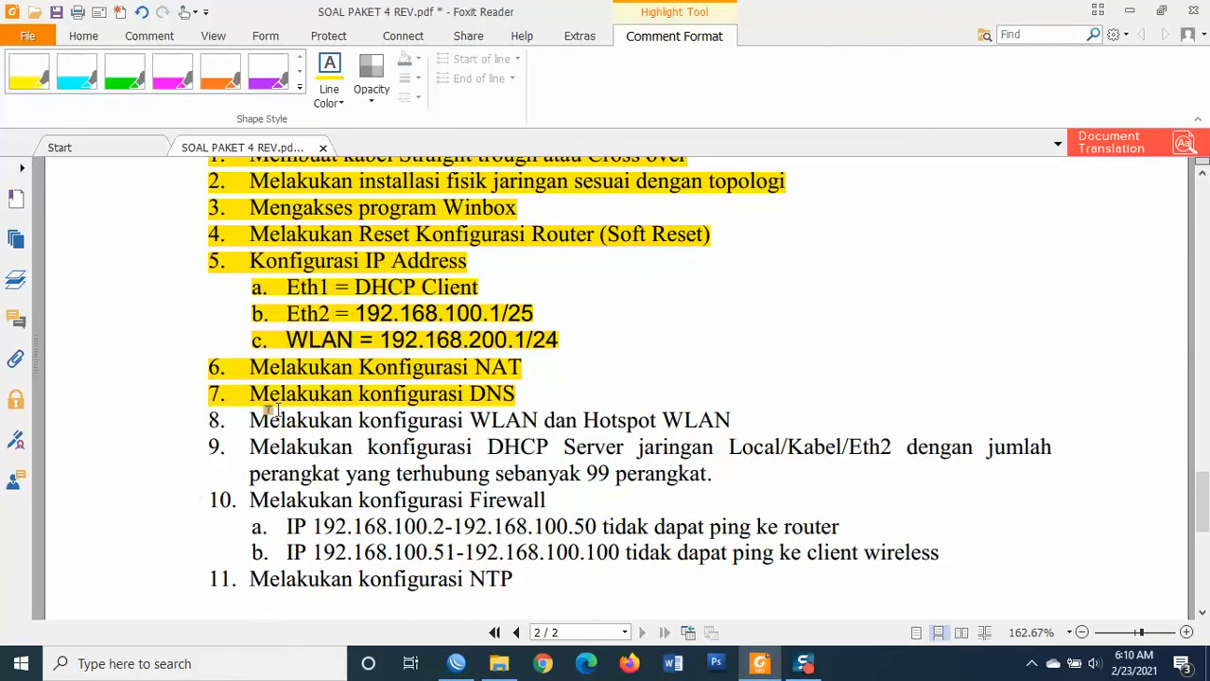
drag(209, 418, 734, 420)
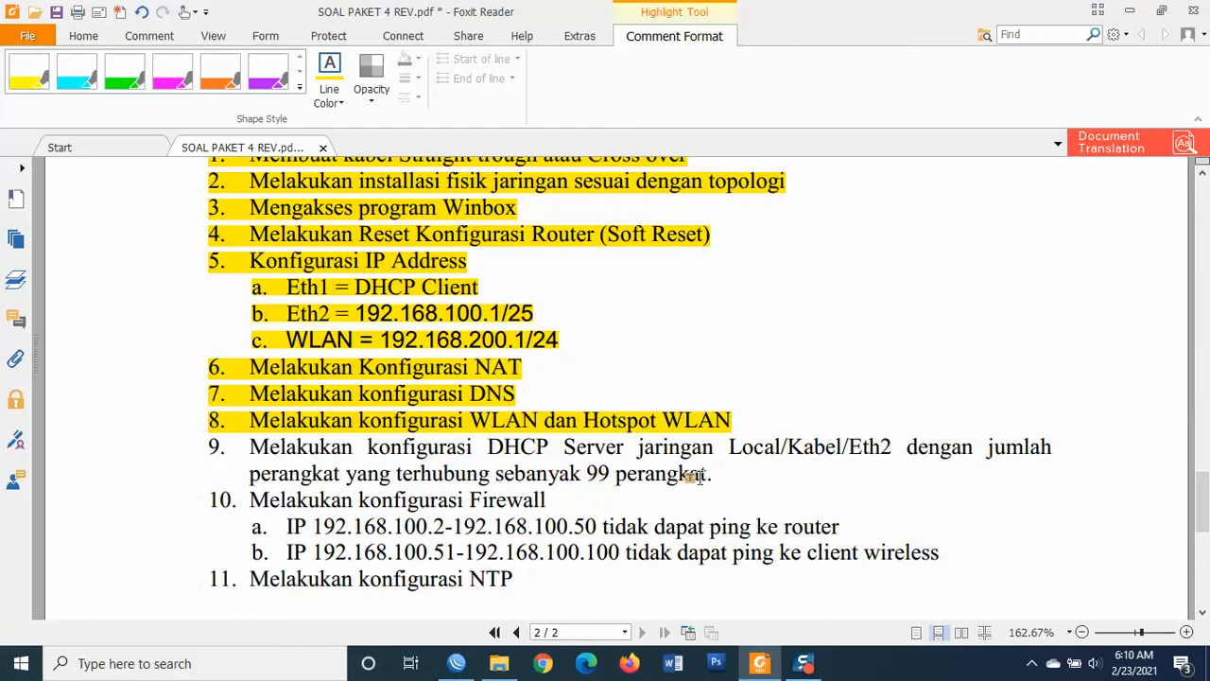
drag(586, 473, 707, 472)
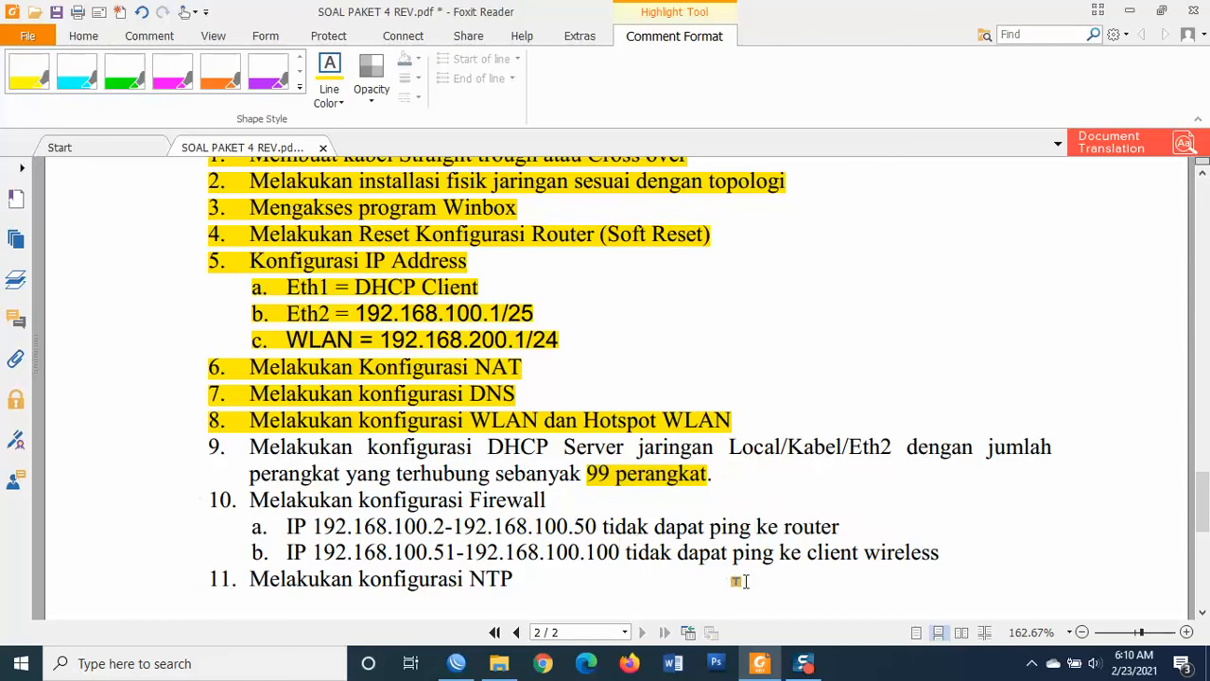
Switch back to WinBox and close the Hotspot window
click(457, 663)
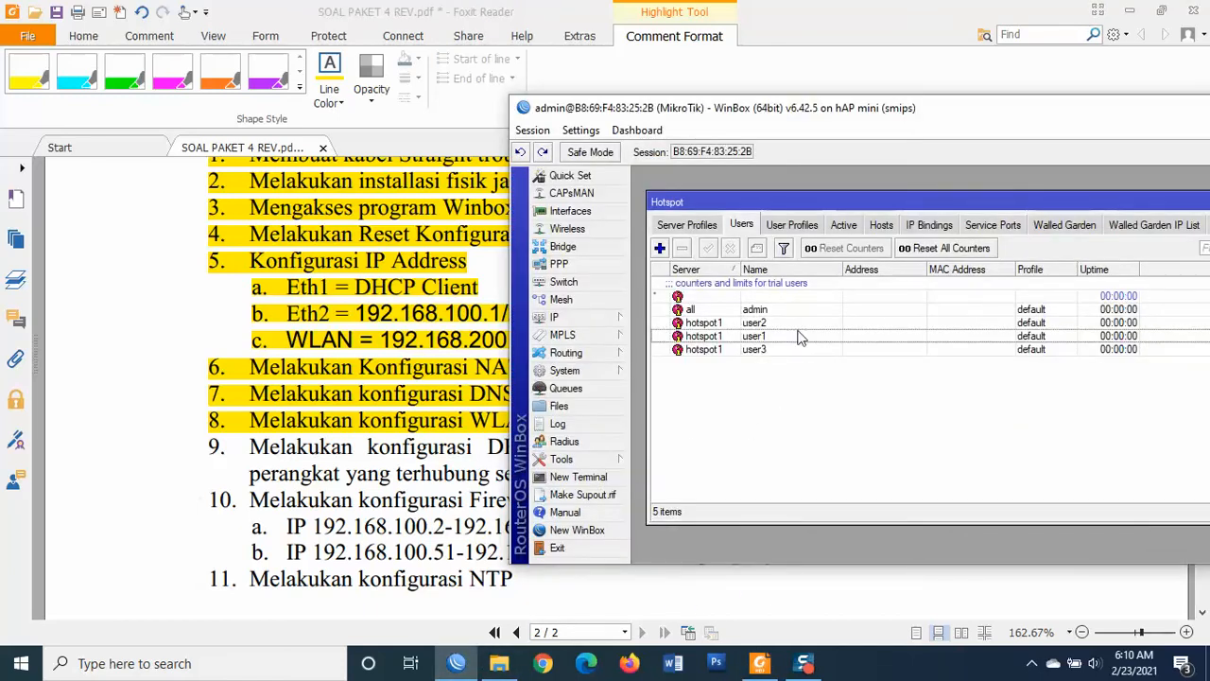
click(559, 319)
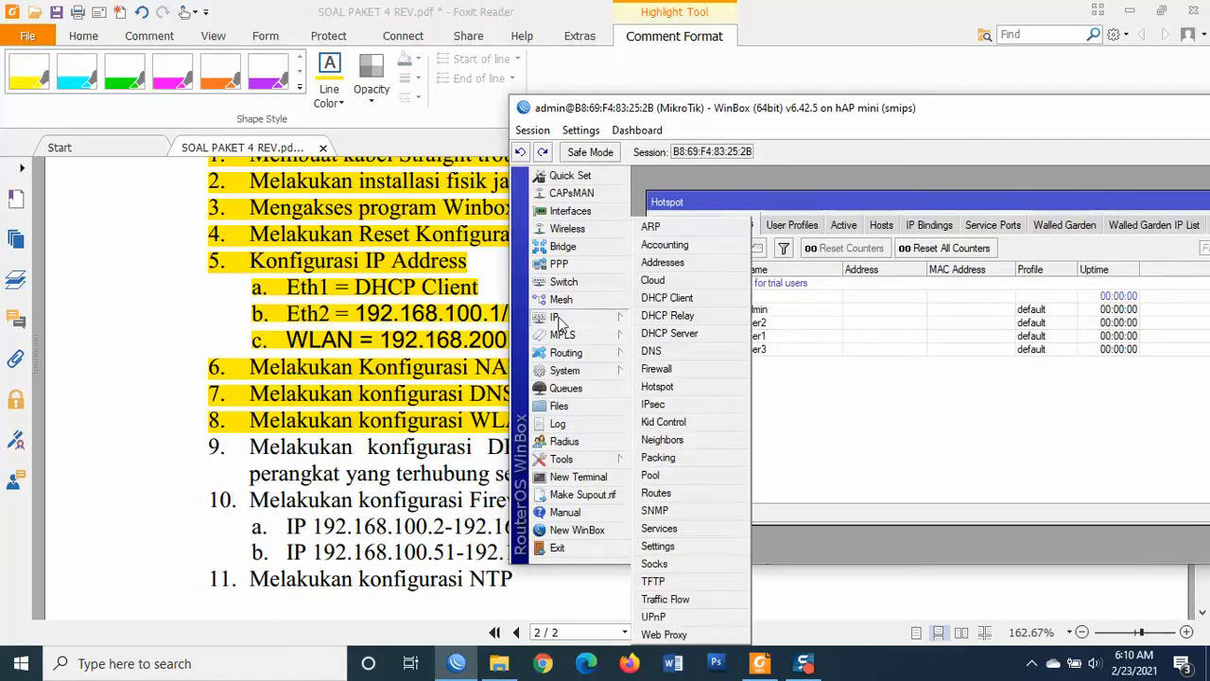
click(700, 332)
drag(809, 200, 694, 251)
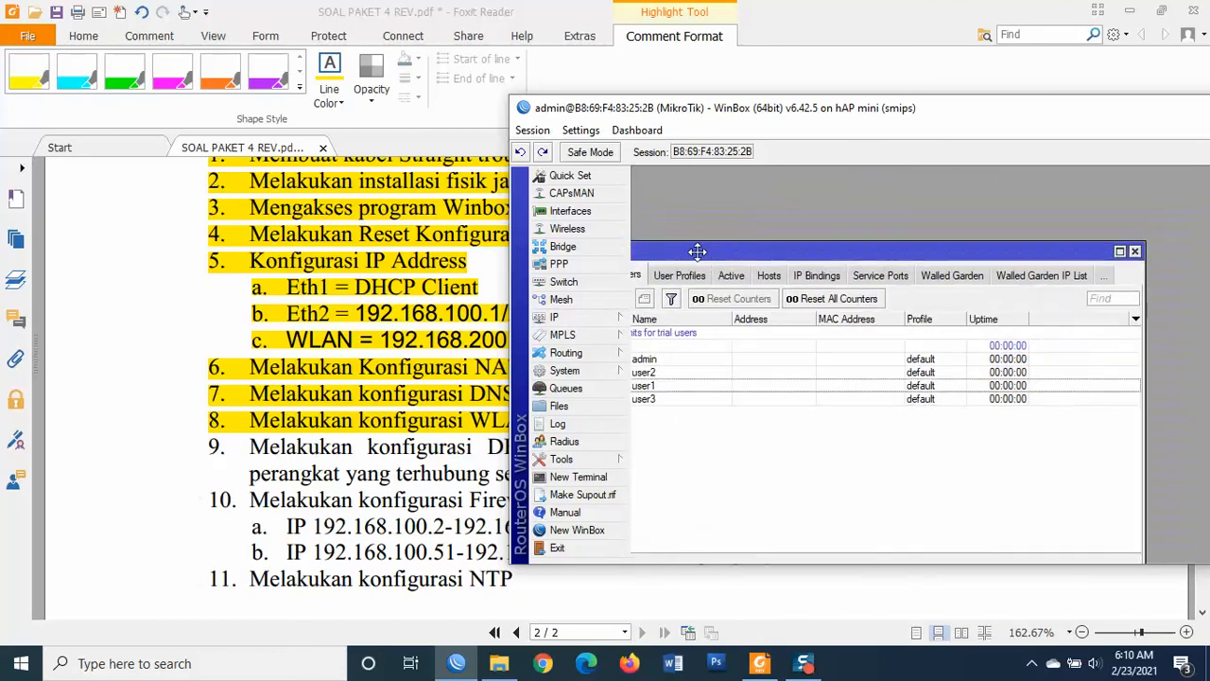
click(1133, 255)
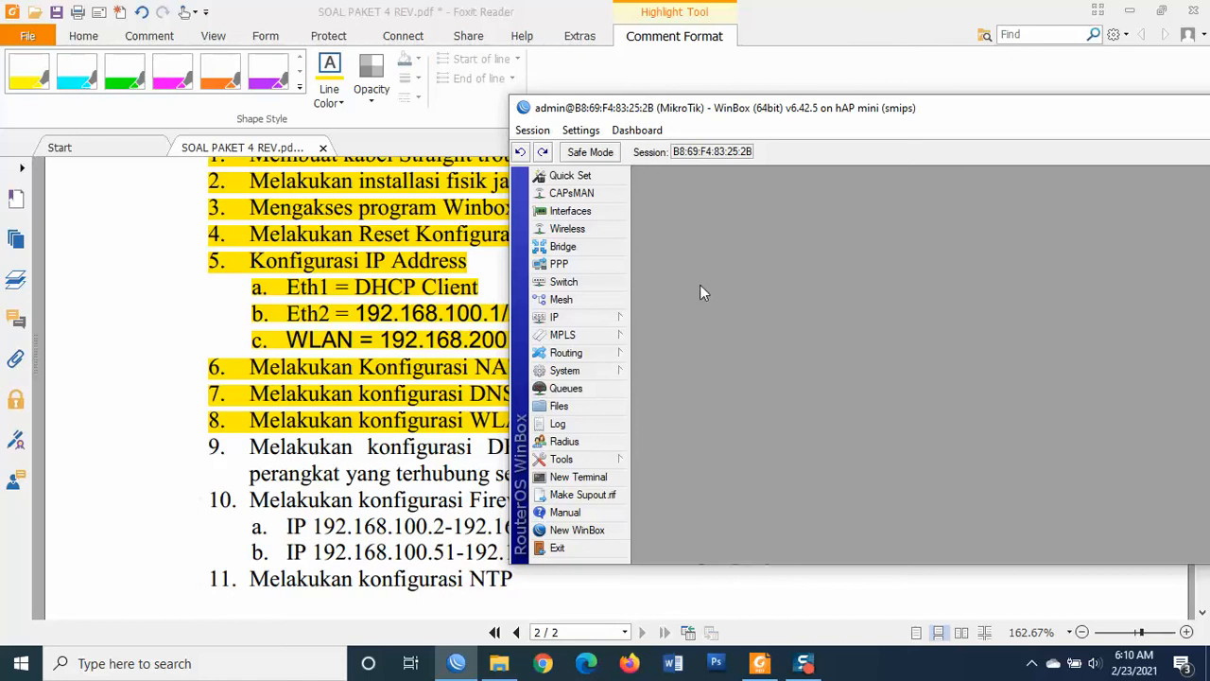
Turn off Windows airplane mode
click(1032, 662)
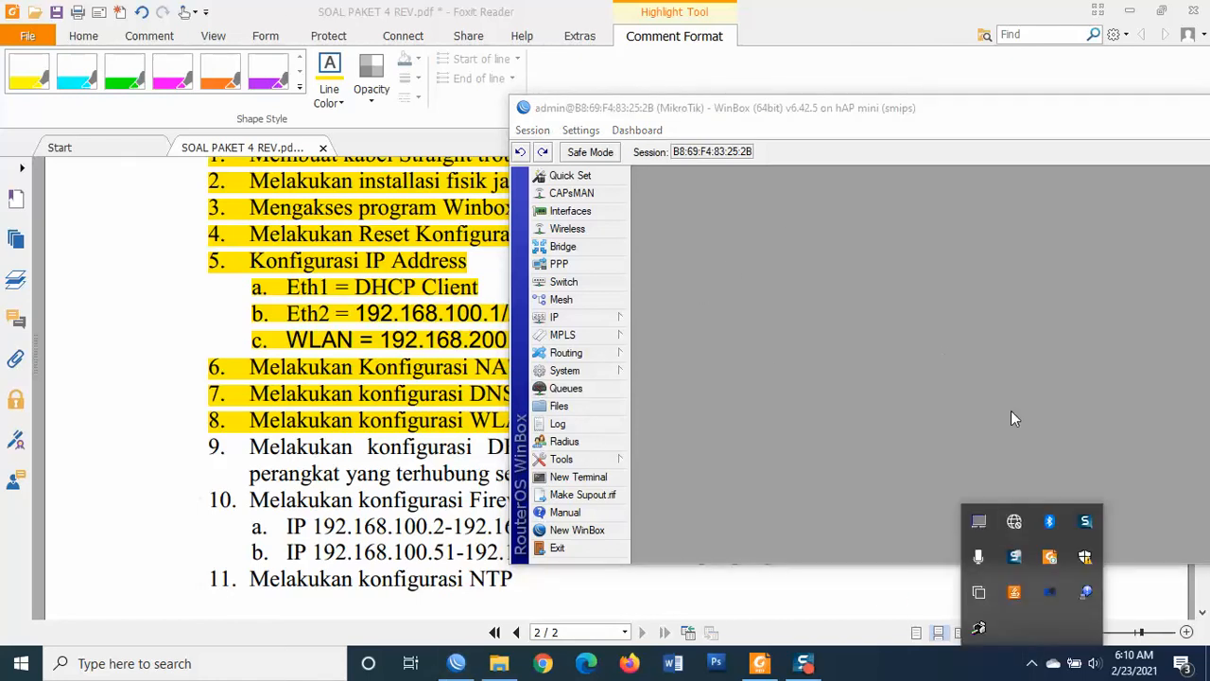
click(1010, 526)
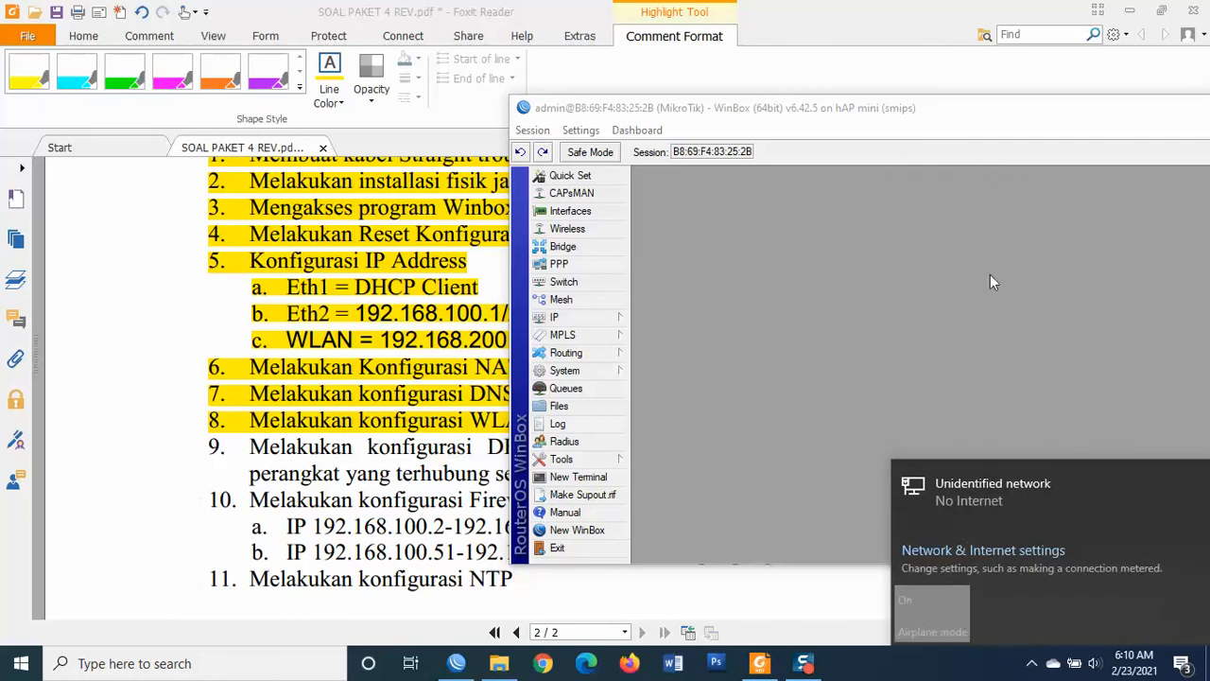
click(921, 608)
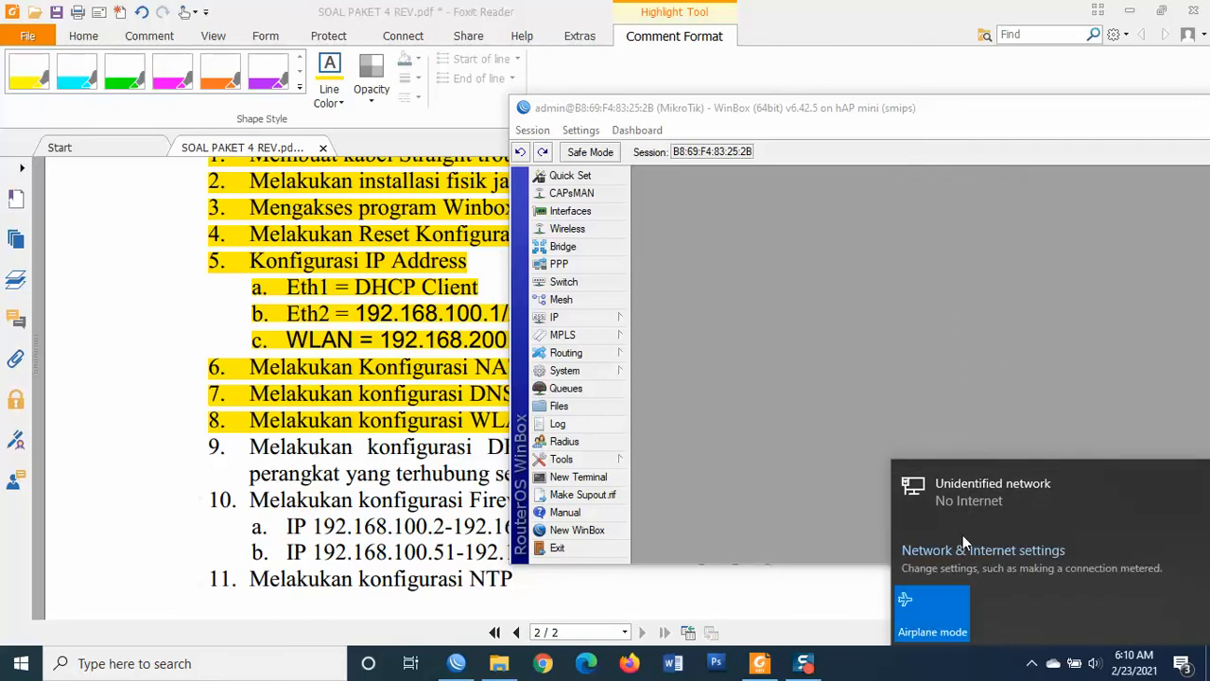
click(943, 606)
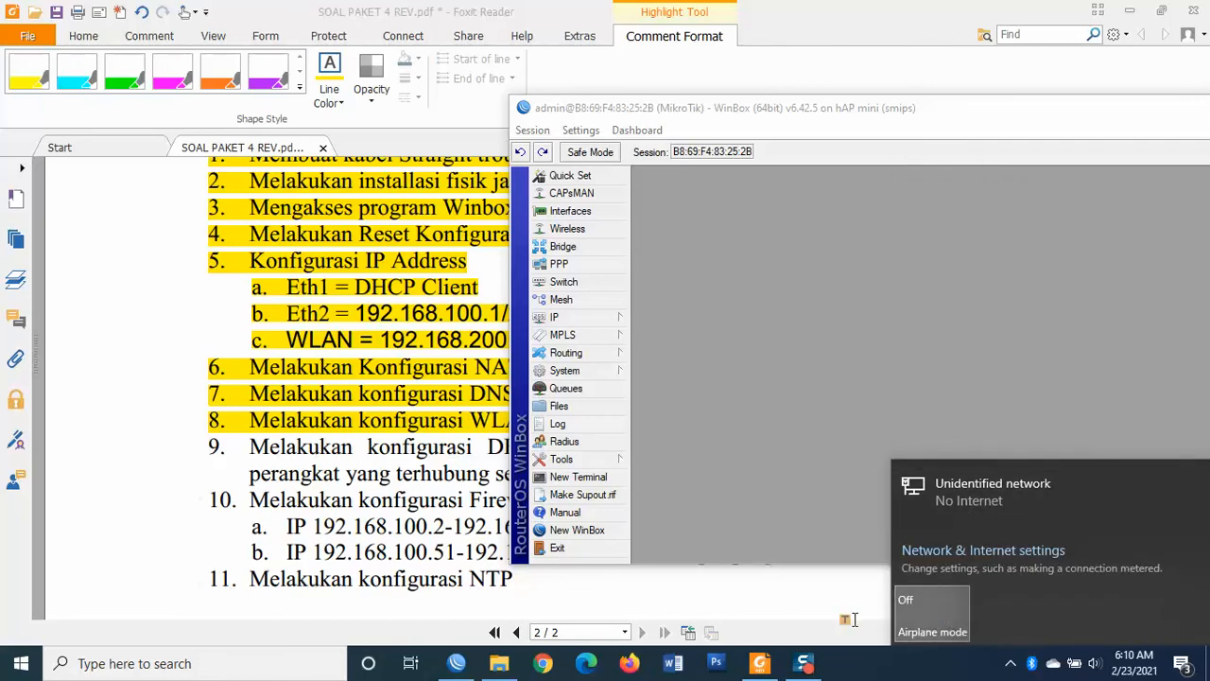
Open Windows Network Connections by running ncpa.cpl
key(super+r)
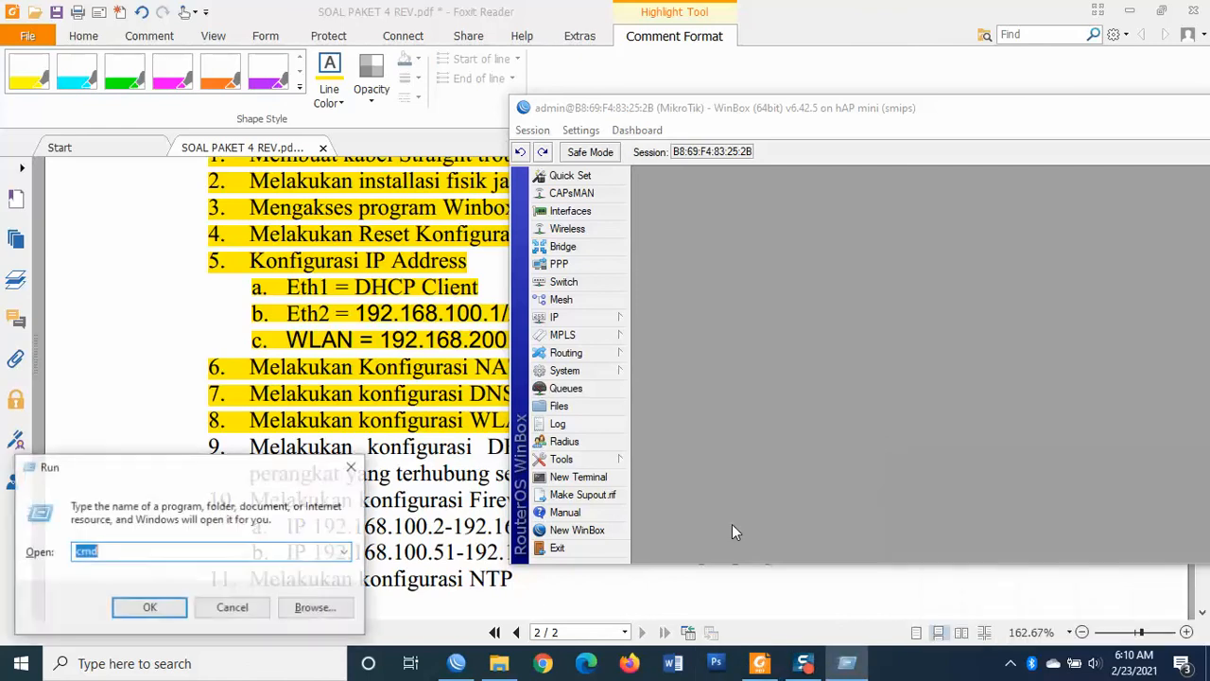
text(nc)
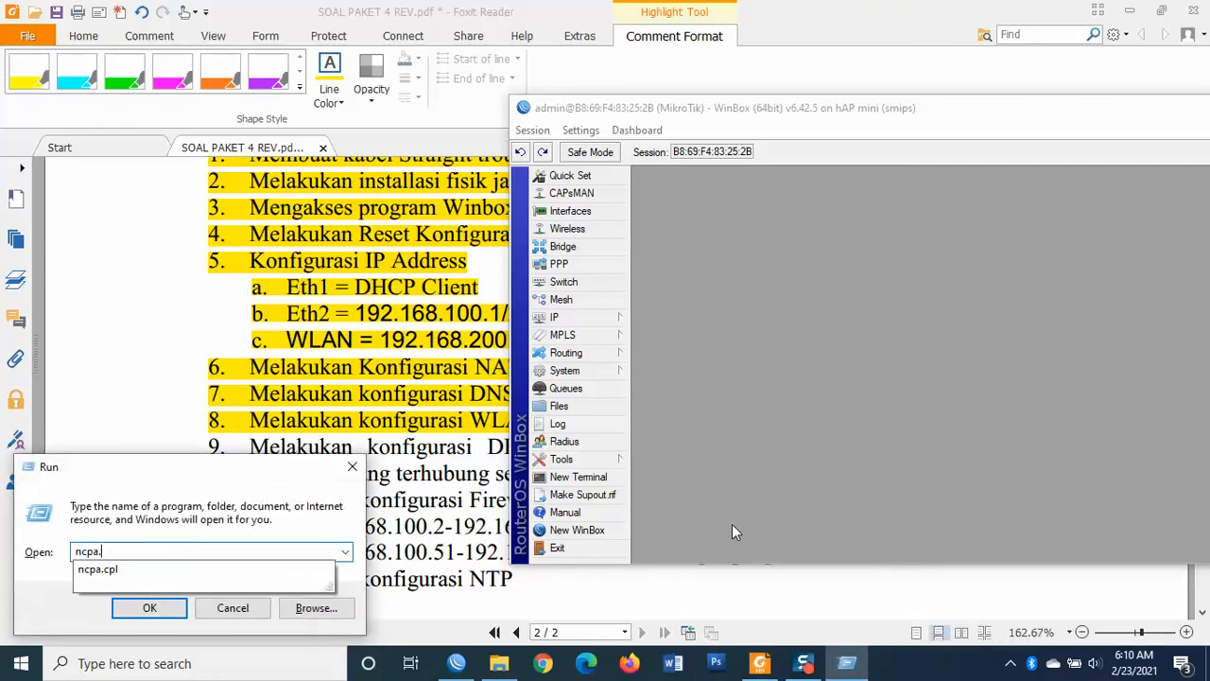
text(pa.)
key(Down)
key(Return)
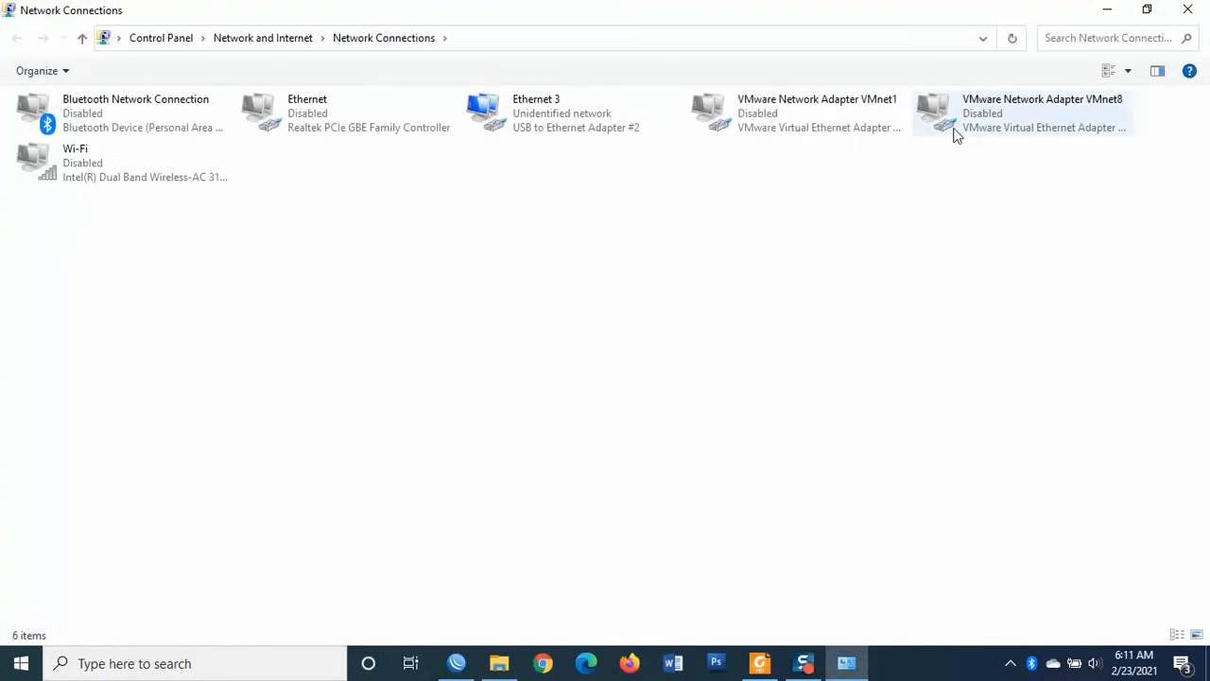
Enable the Wi-Fi adapter and refresh the list of network connections
right_click(53, 167)
click(102, 181)
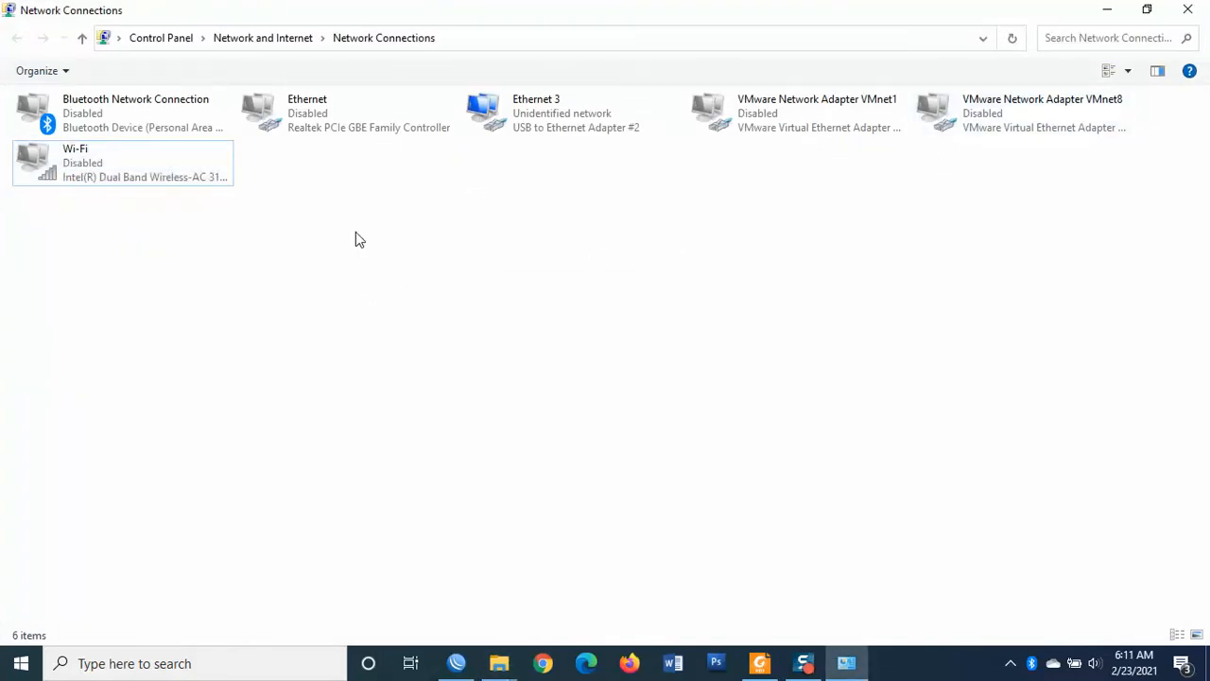
right_click(299, 182)
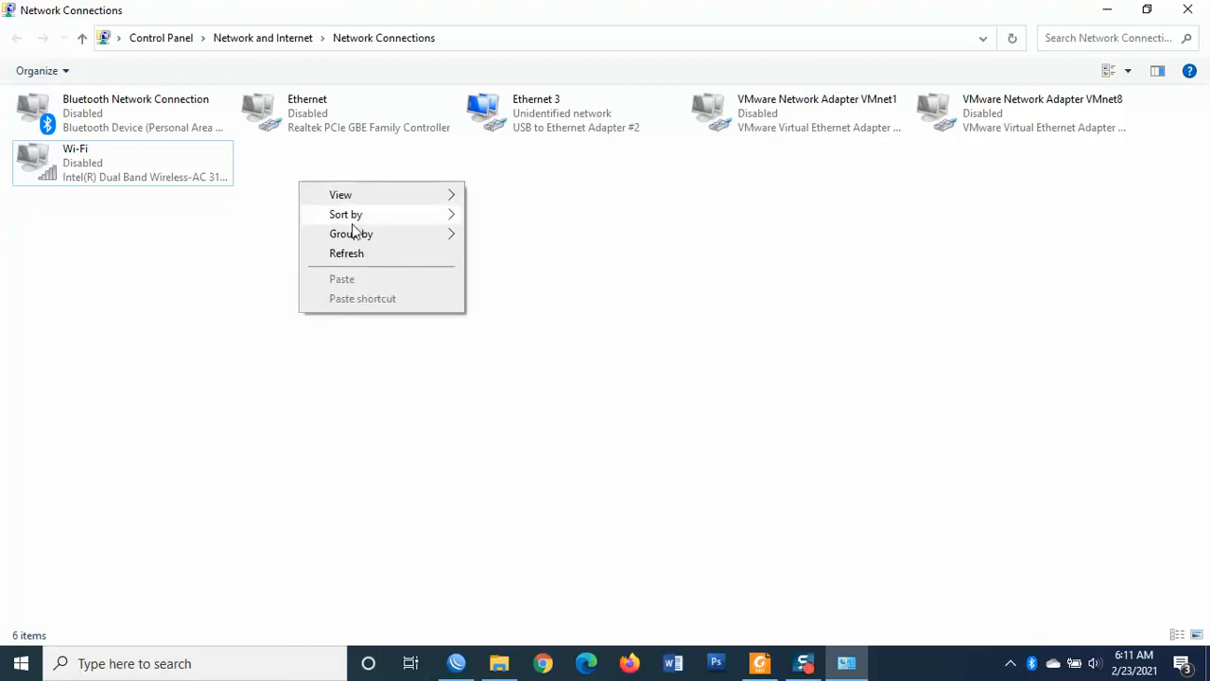
click(369, 253)
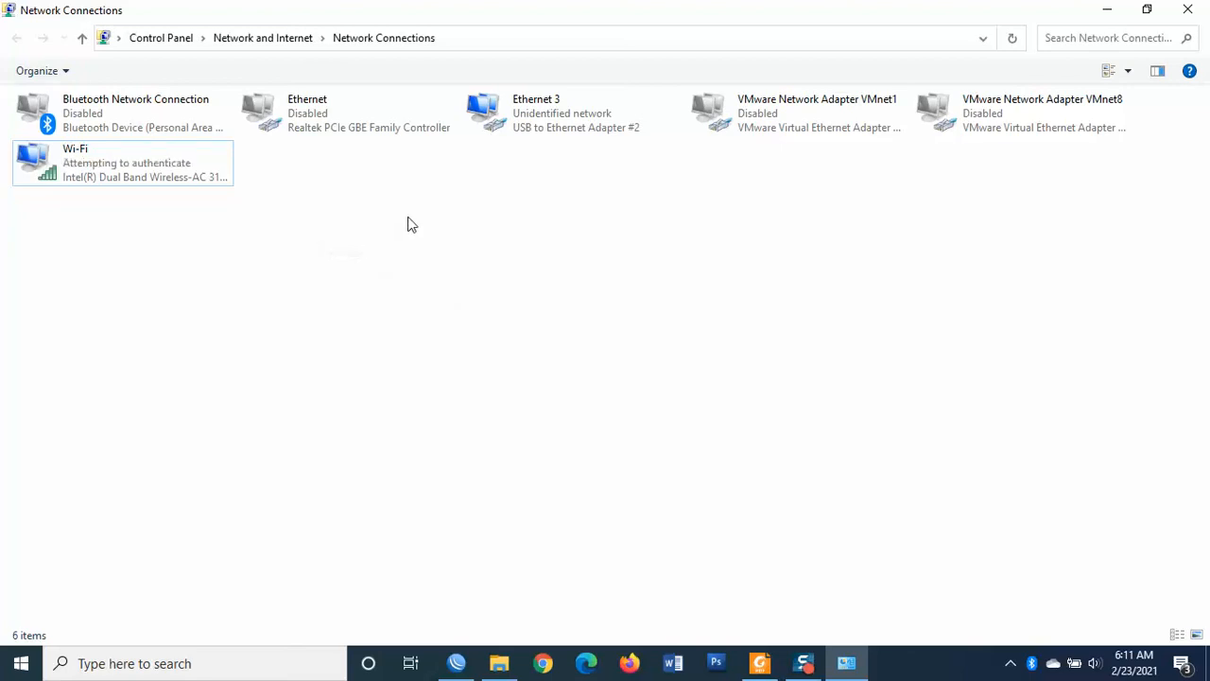
Turn off the laptop's Wi-Fi from the Windows network list and minimize the Network Connections window
click(1012, 659)
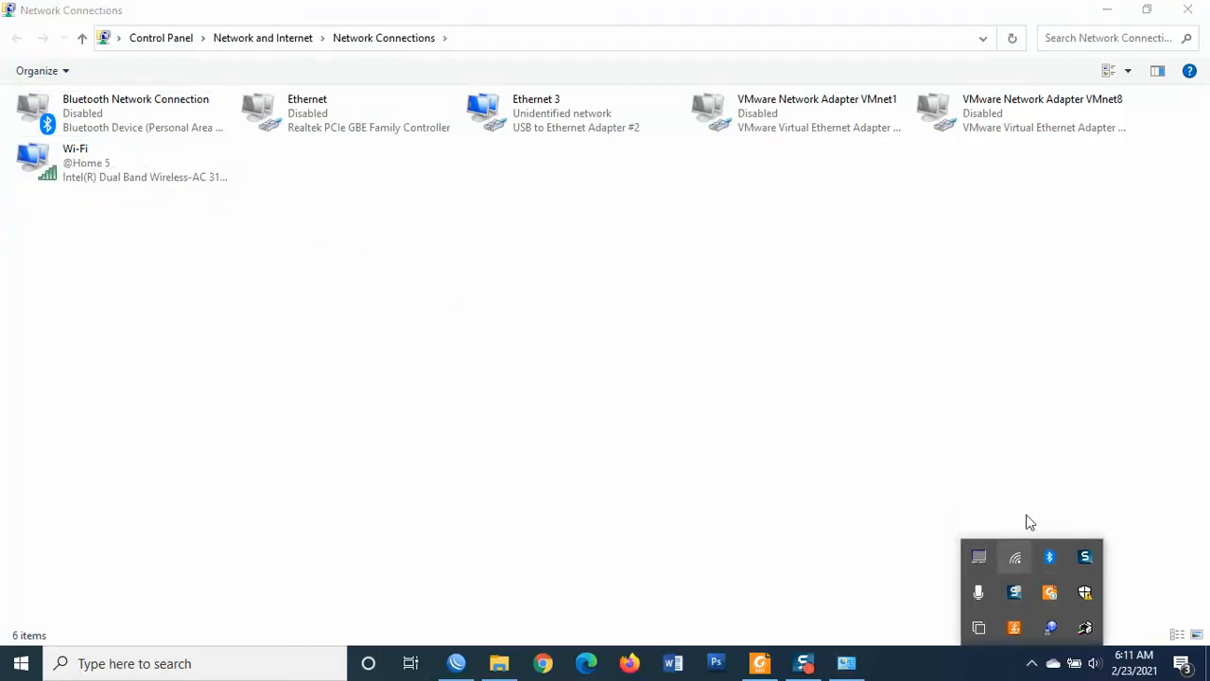
click(1015, 557)
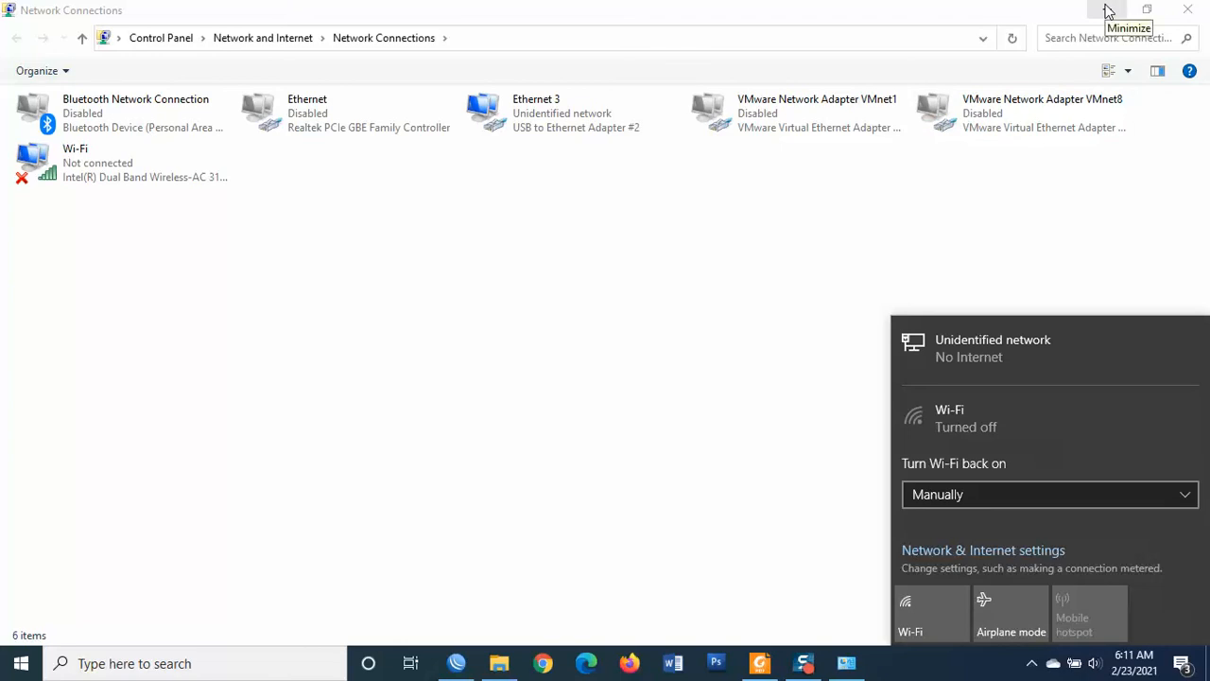
click(1110, 10)
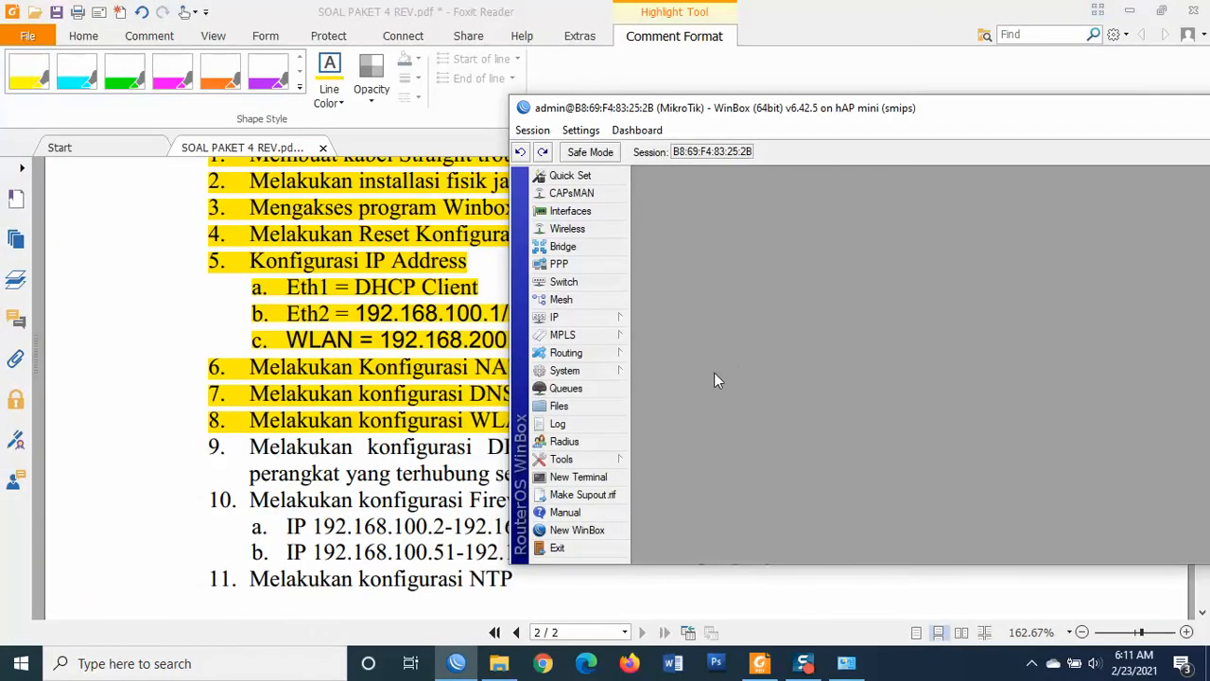
Switch to the exam PDF in Foxit Reader, review task 9 about the Eth2 DHCP server, and return to WinBox
click(402, 457)
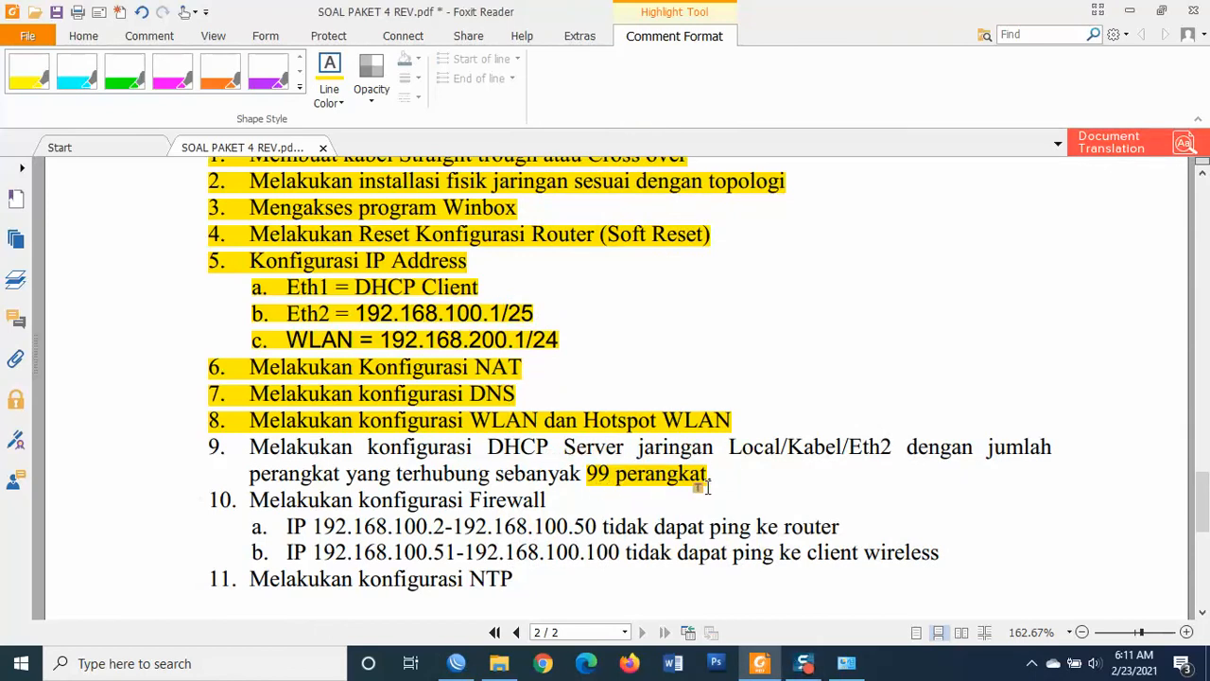
click(450, 670)
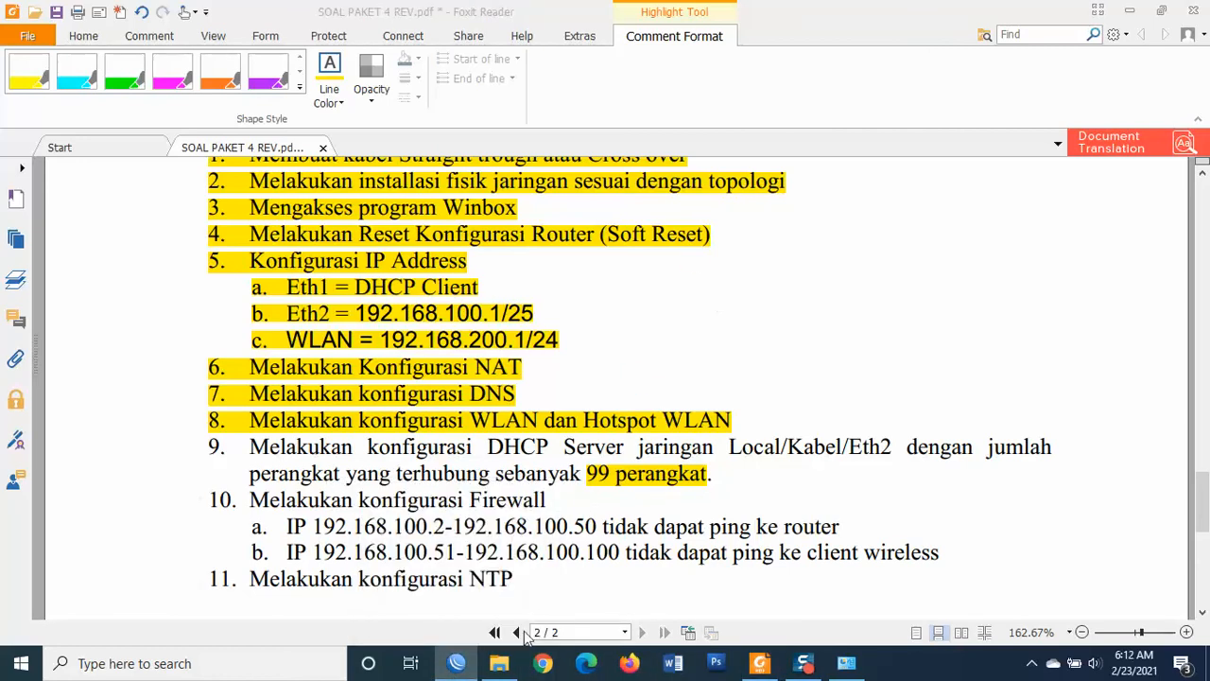
click(465, 669)
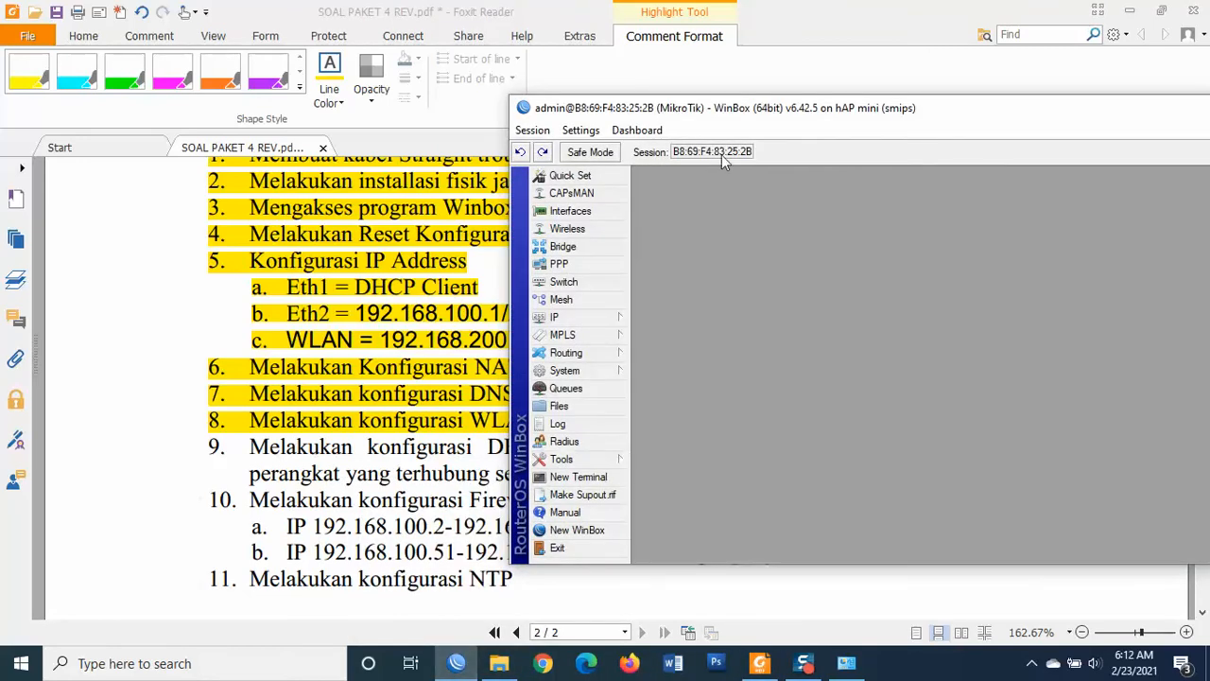
Open the router's IP DHCP Server window and reposition the windows so its list is easier to see
drag(736, 110, 665, 124)
click(527, 329)
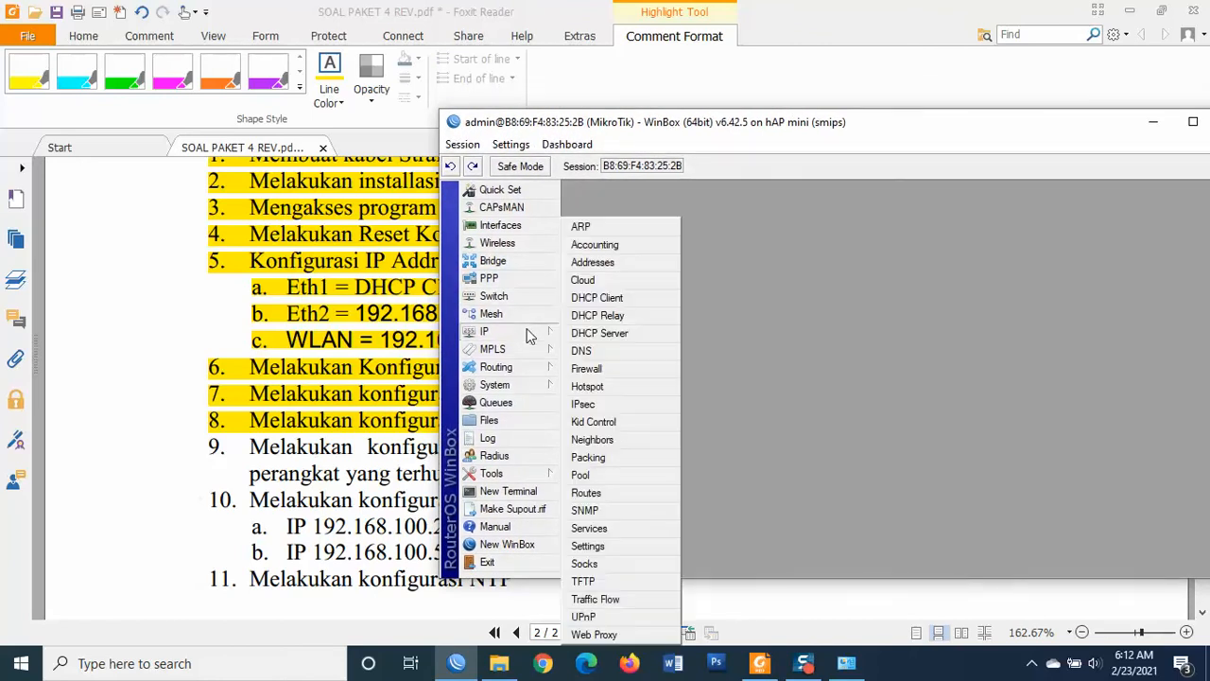
click(620, 334)
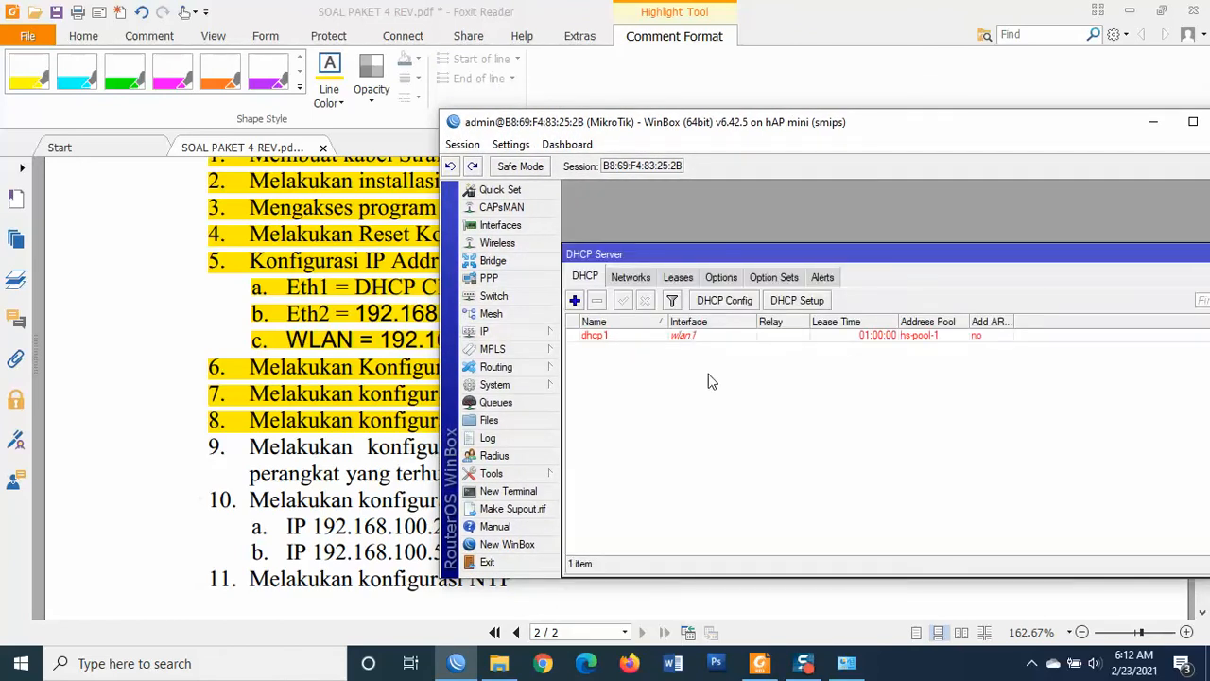
drag(636, 254, 651, 243)
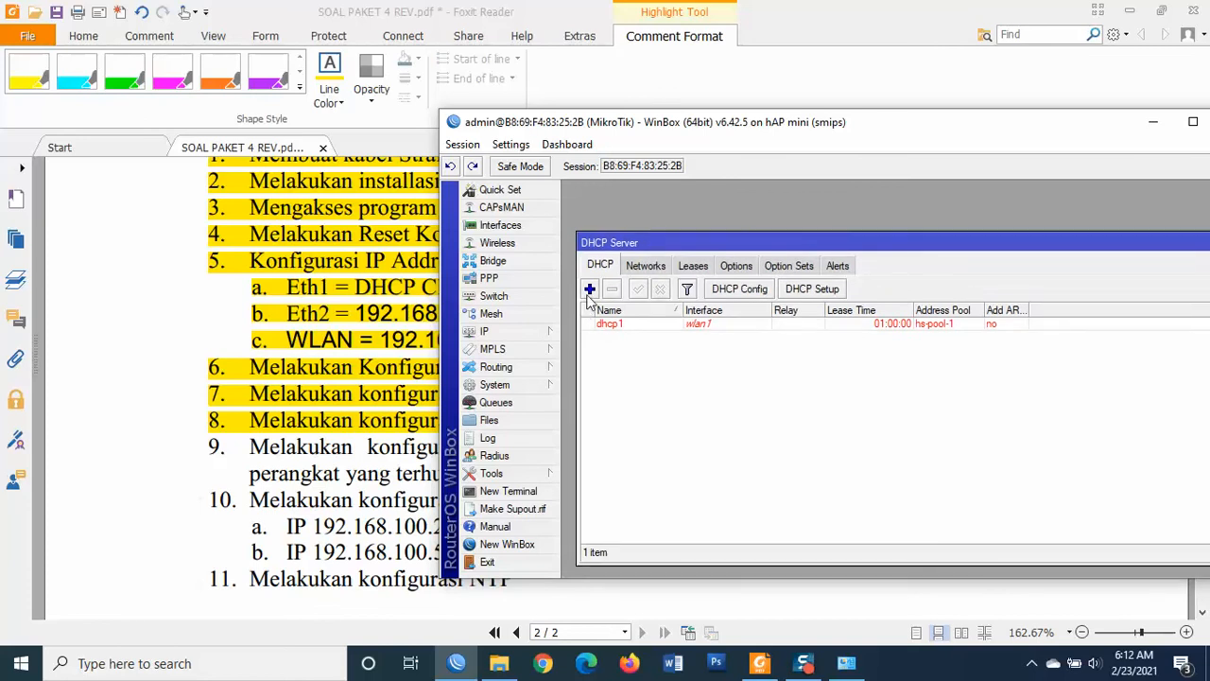
click(590, 291)
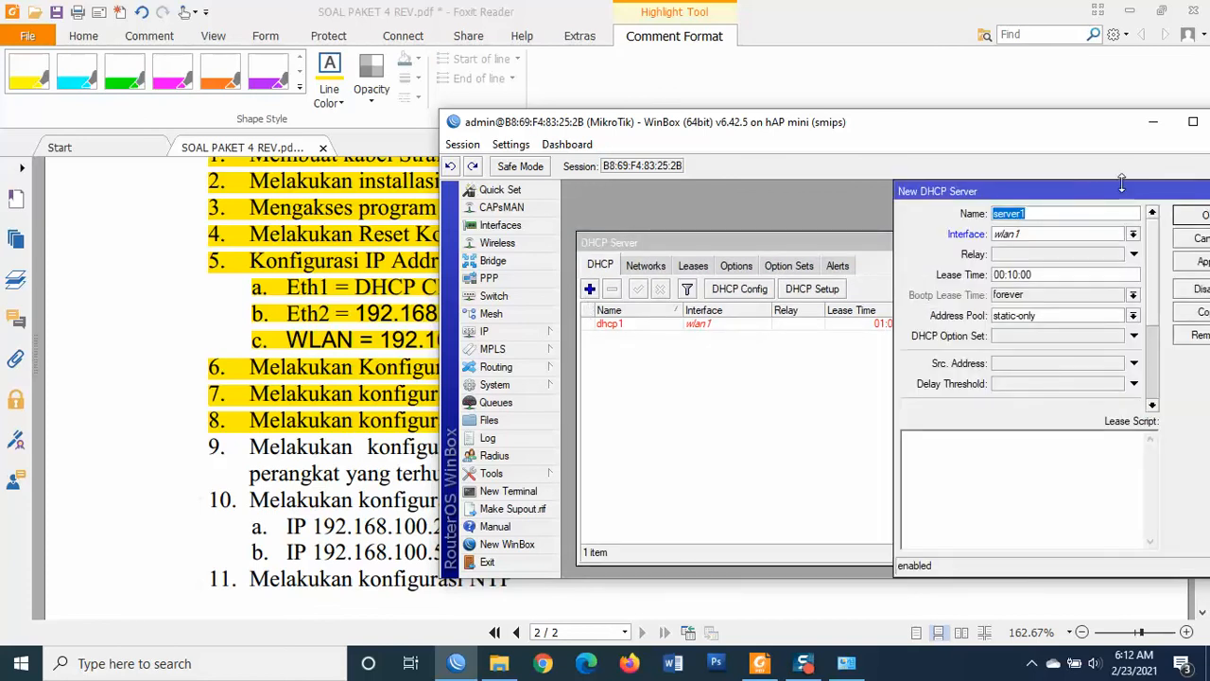
drag(1092, 199, 862, 212)
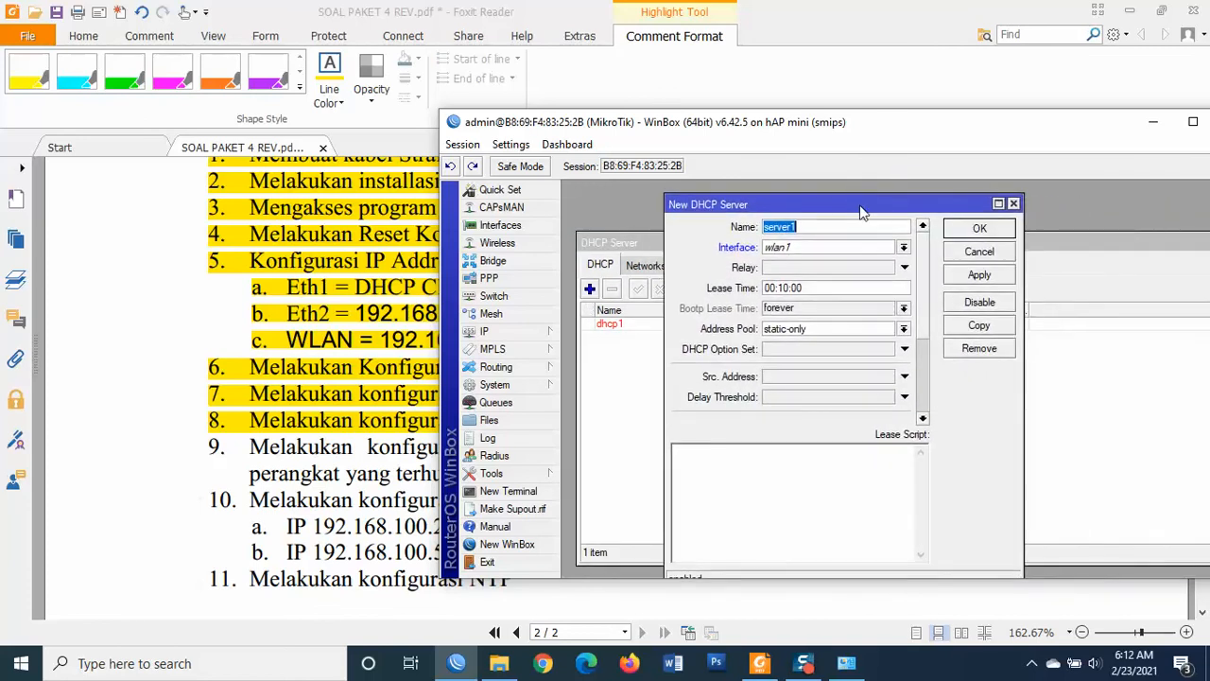
click(967, 249)
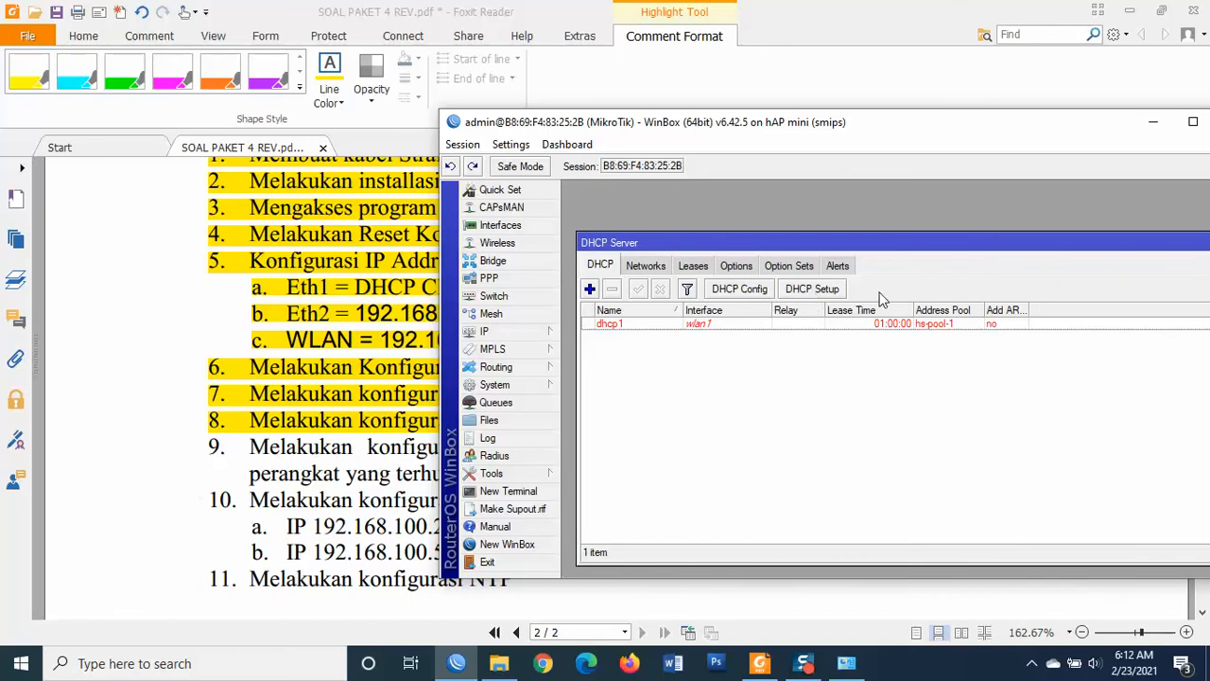
Start DHCP Setup and select ether2 as the DHCP server interface
click(821, 289)
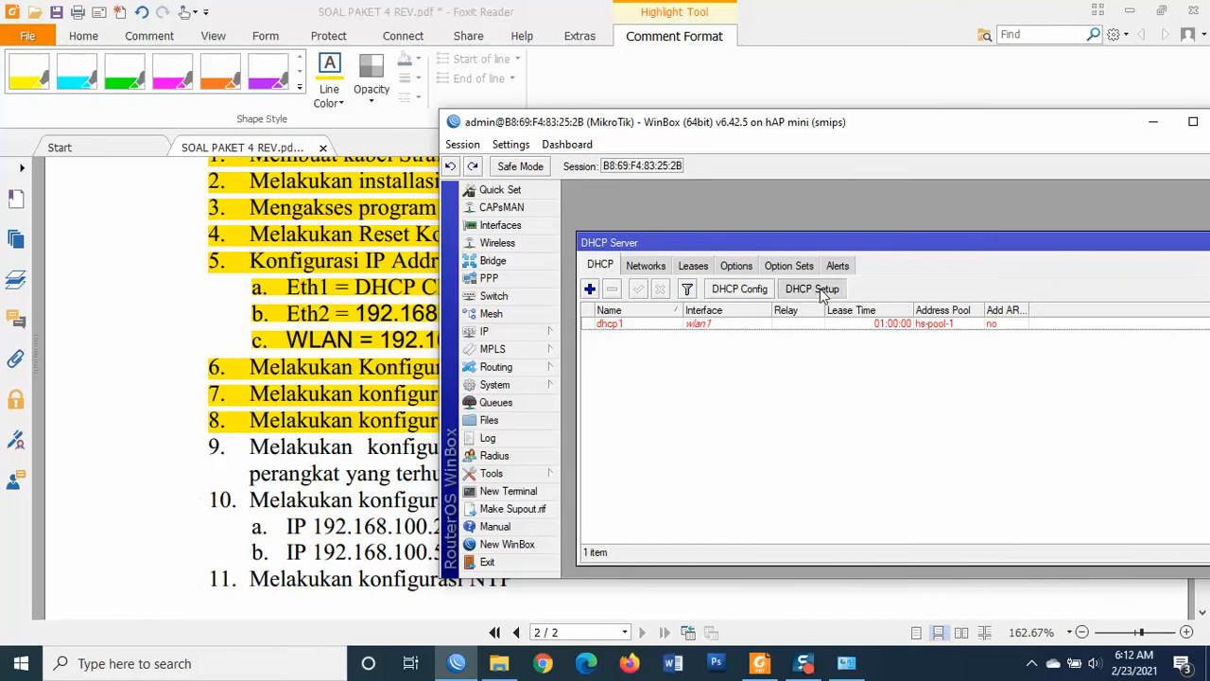
drag(1121, 457, 815, 354)
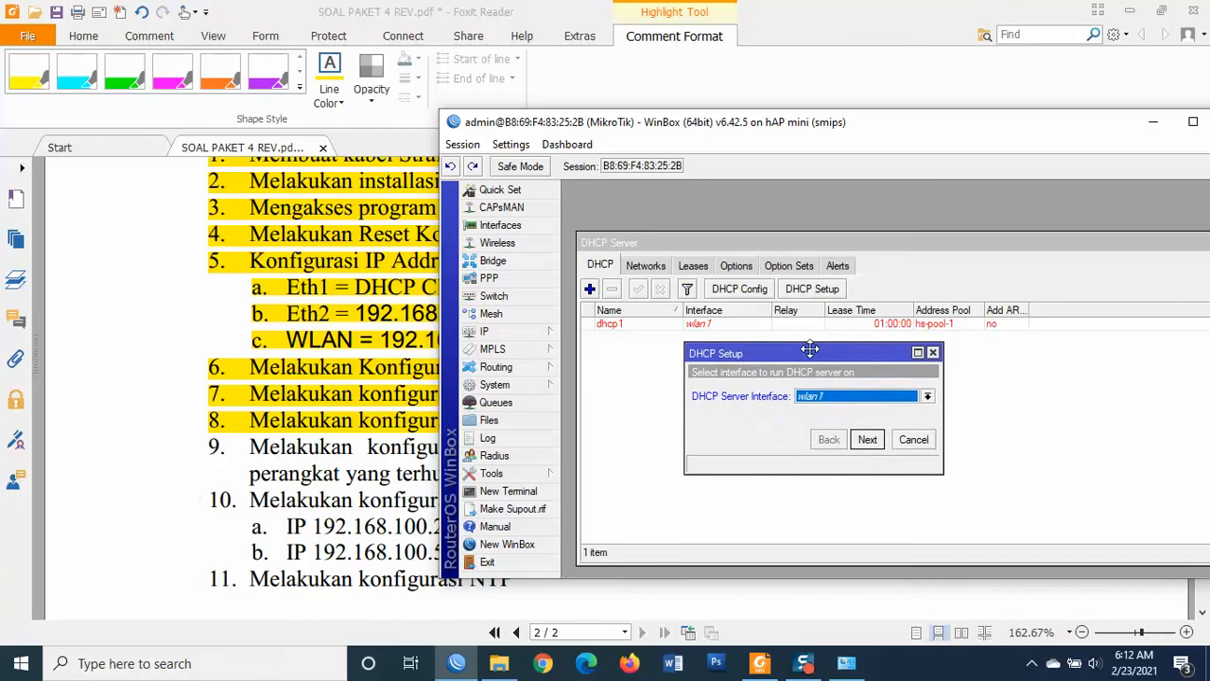
click(859, 397)
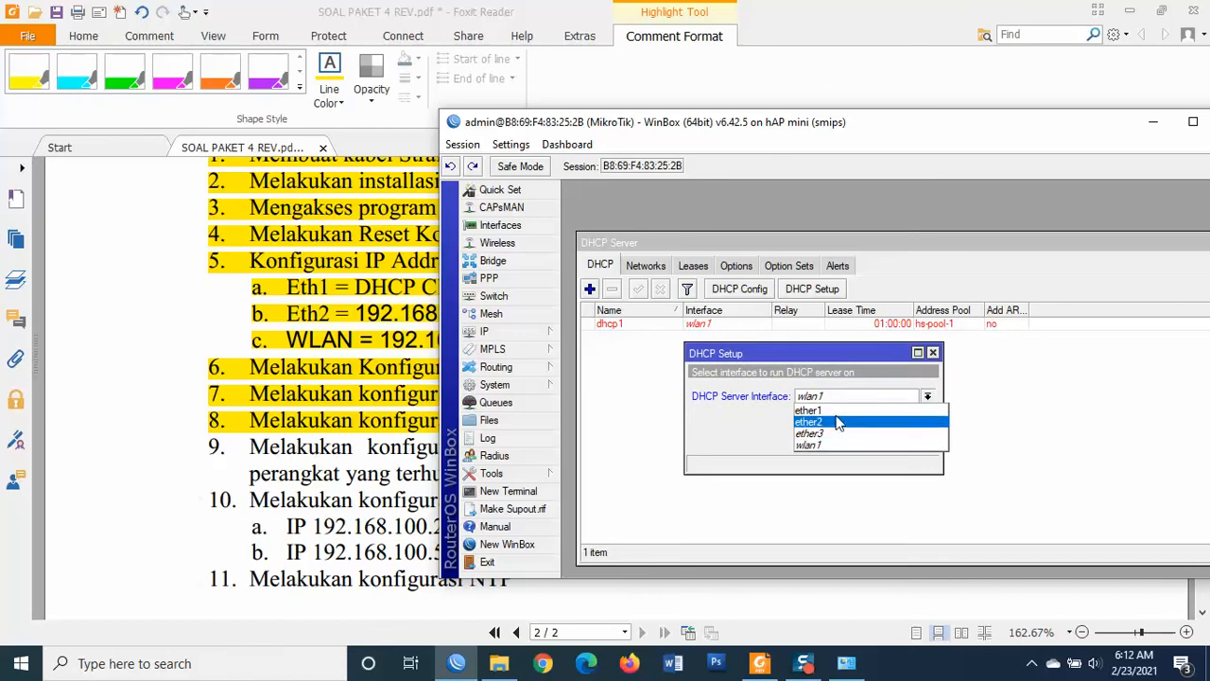
click(834, 419)
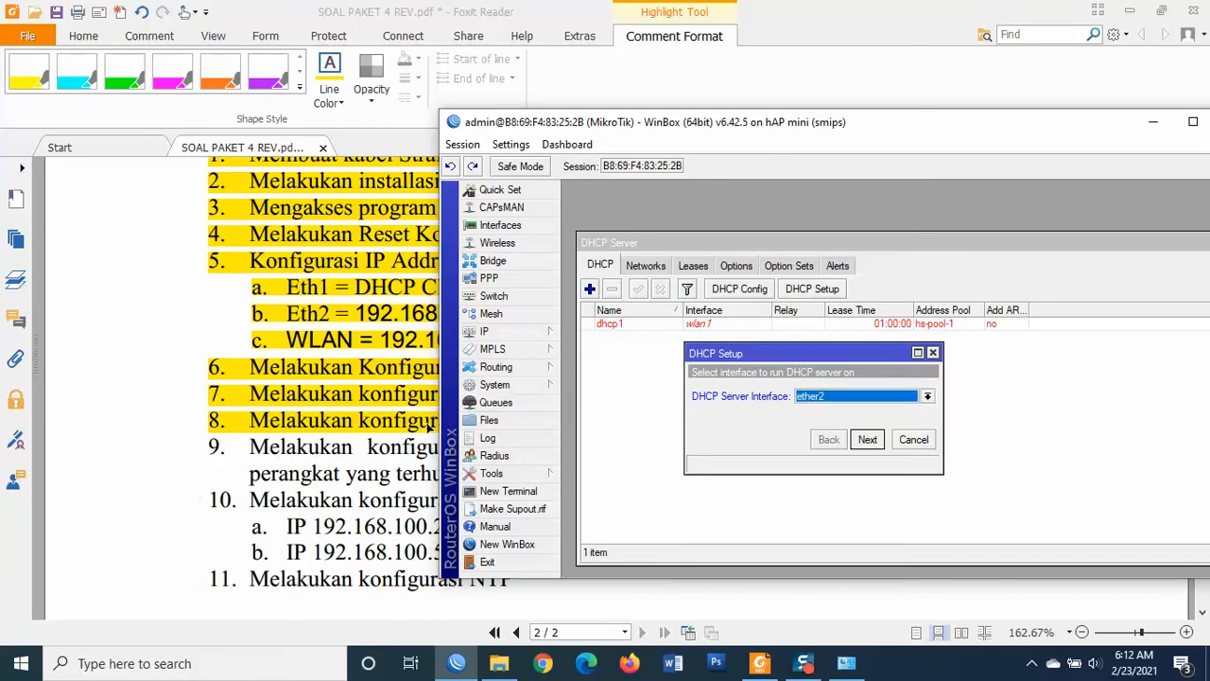
Complete DHCP Setup on ether2 with network 192.168.100.0/25, gateway 192.168.100.1, pool 192.168.100.2-192.168.100.100, DNS 8.8.8.8 and 8.8.4.4, lease time 00:10:00
click(867, 440)
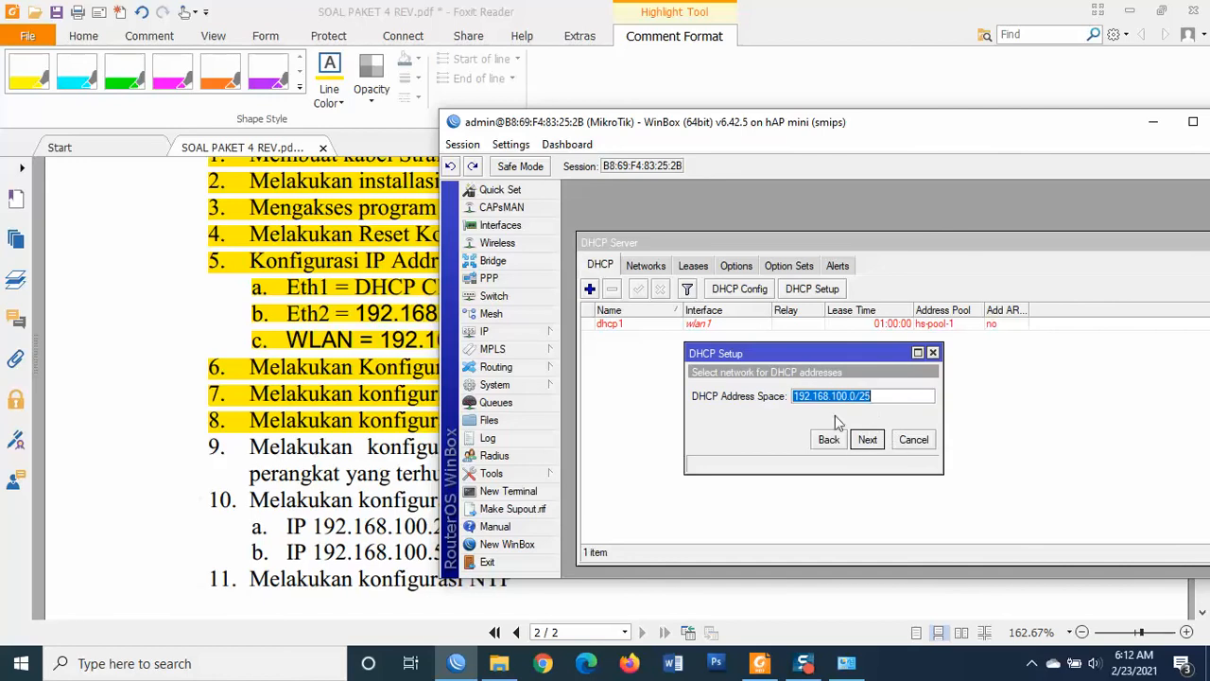
click(867, 440)
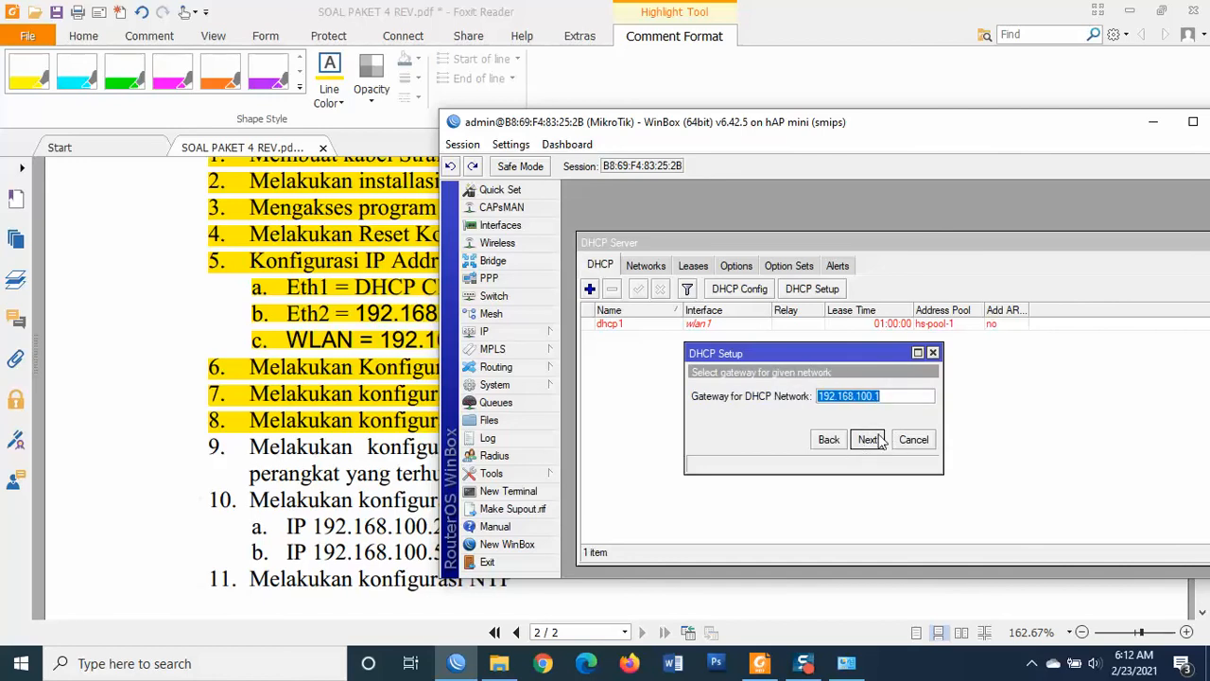
click(867, 440)
click(845, 397)
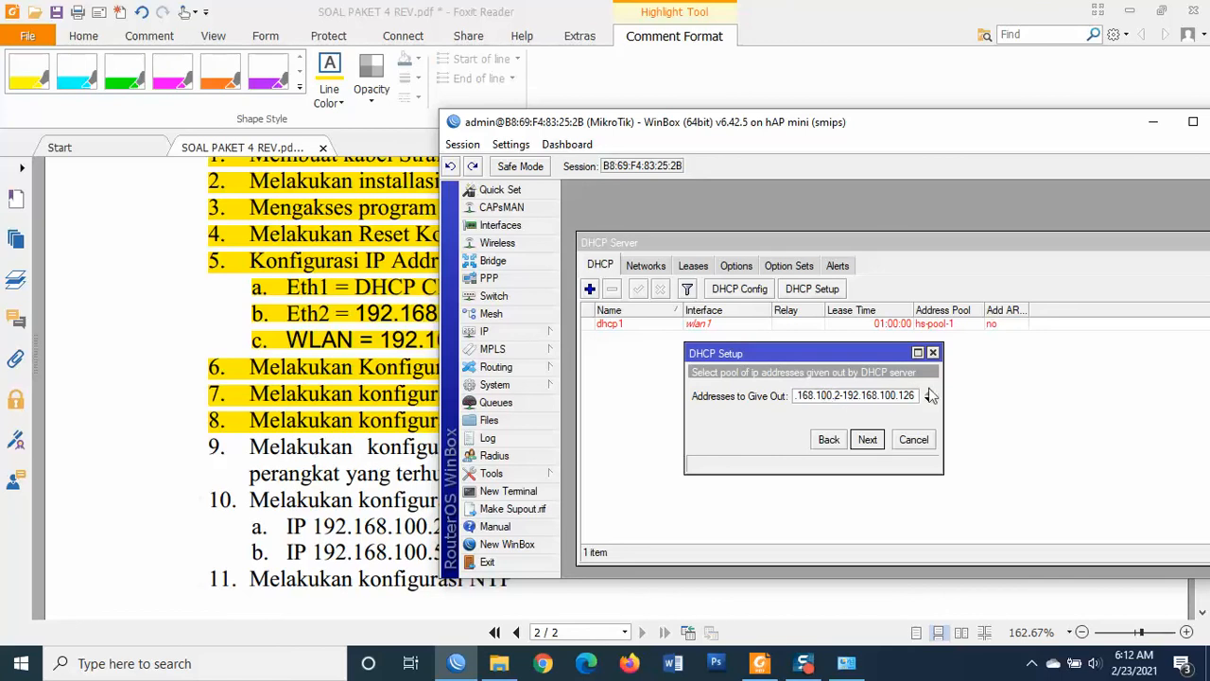
drag(944, 388, 1141, 380)
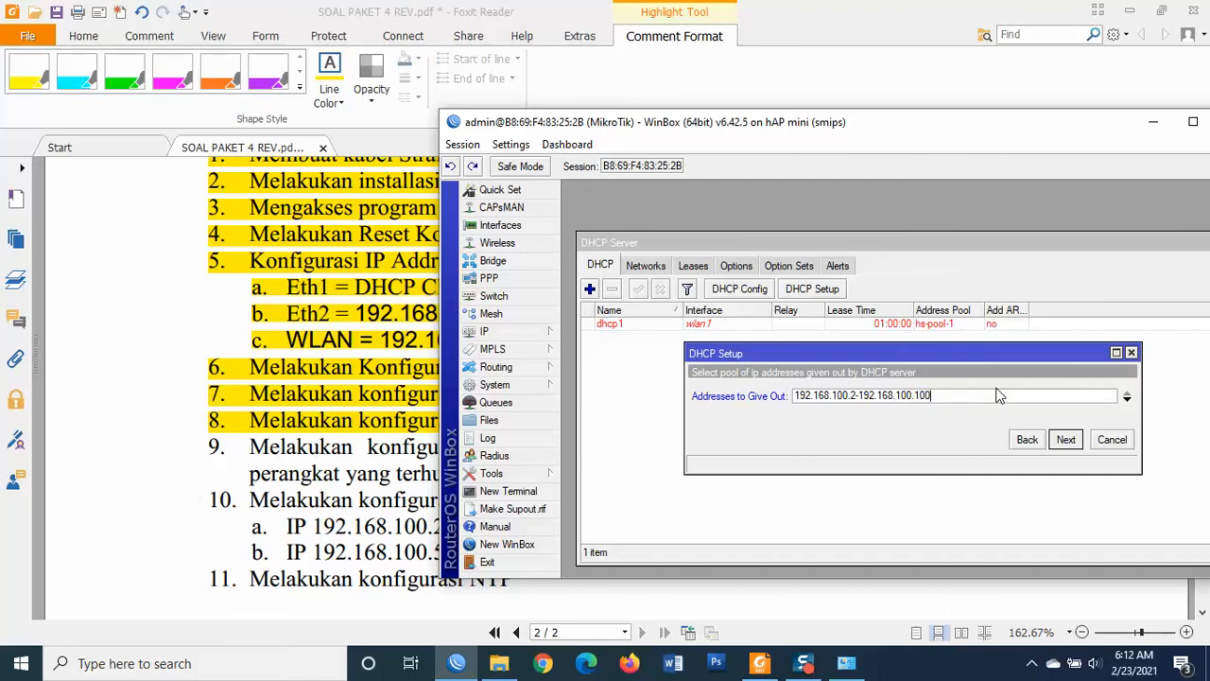
click(1067, 441)
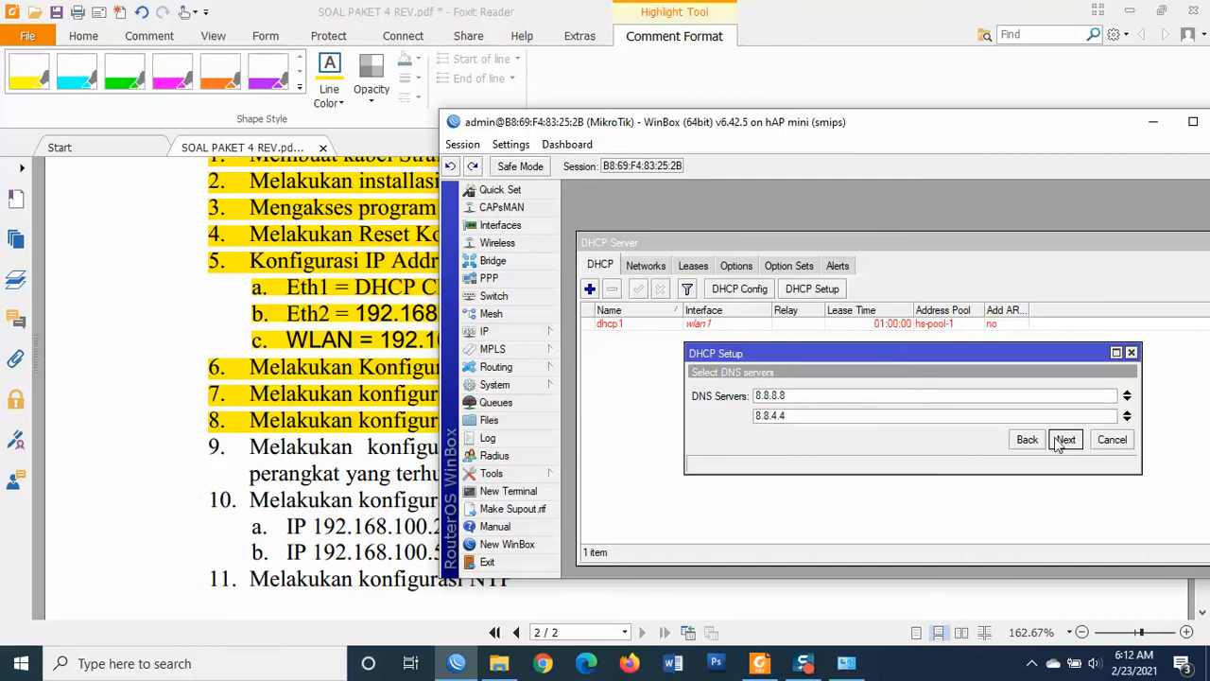
click(1067, 440)
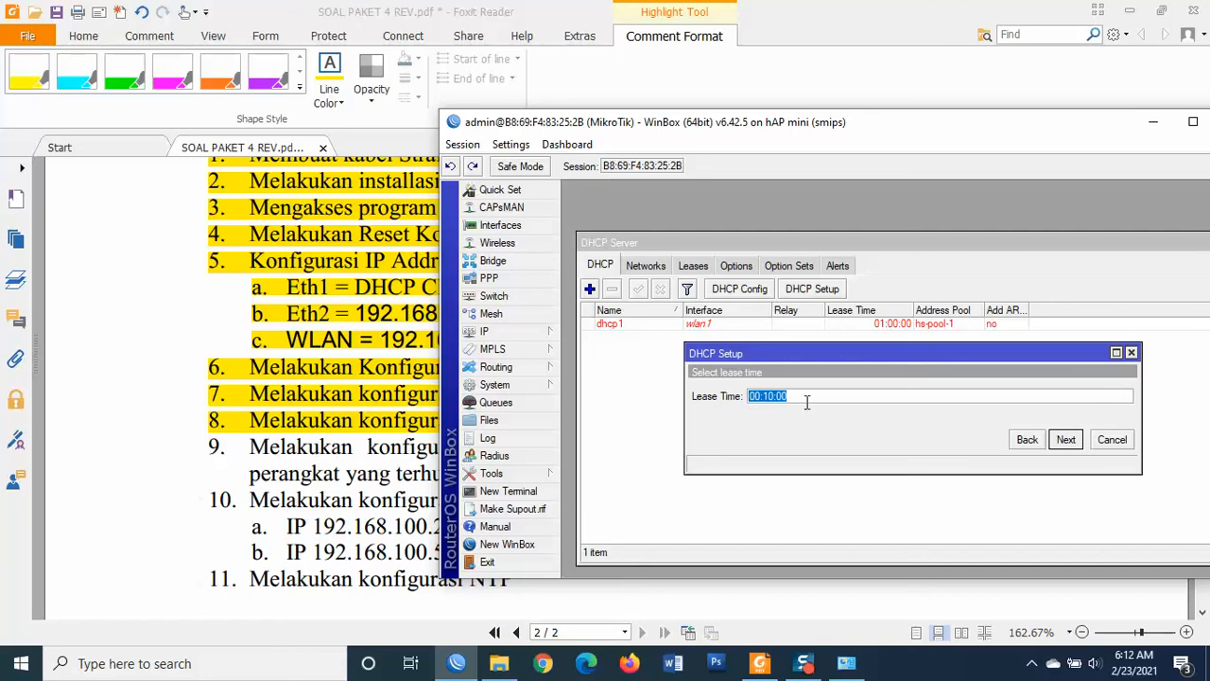
click(1068, 441)
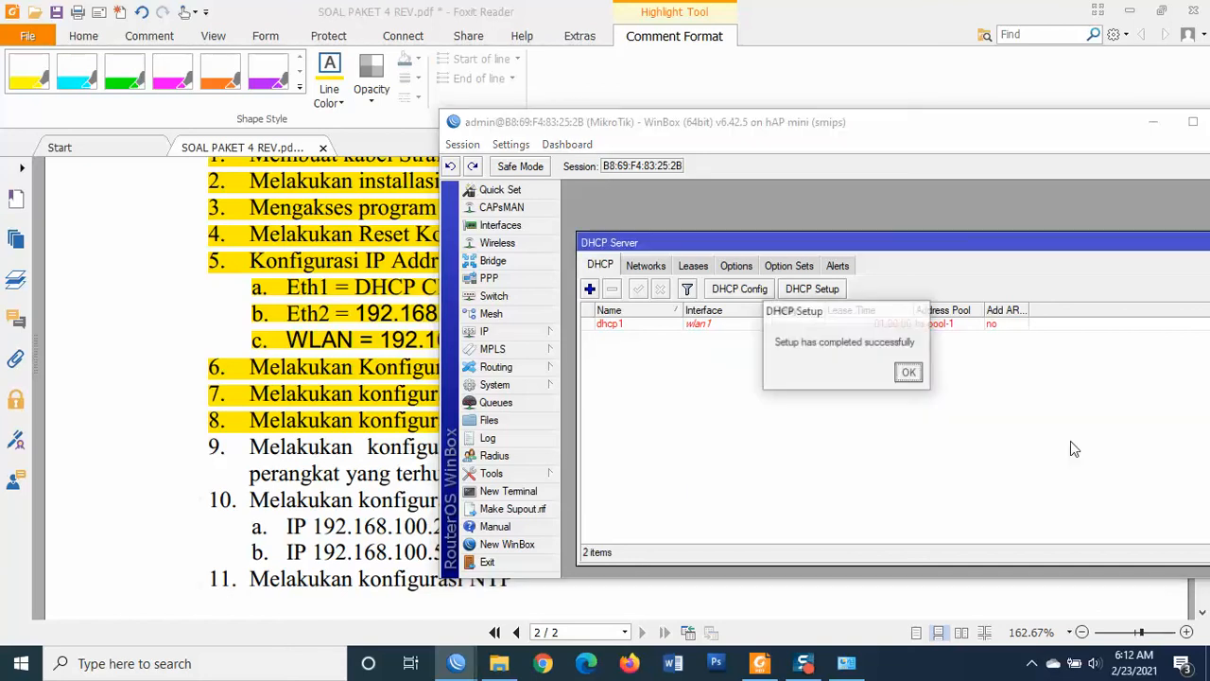
click(910, 374)
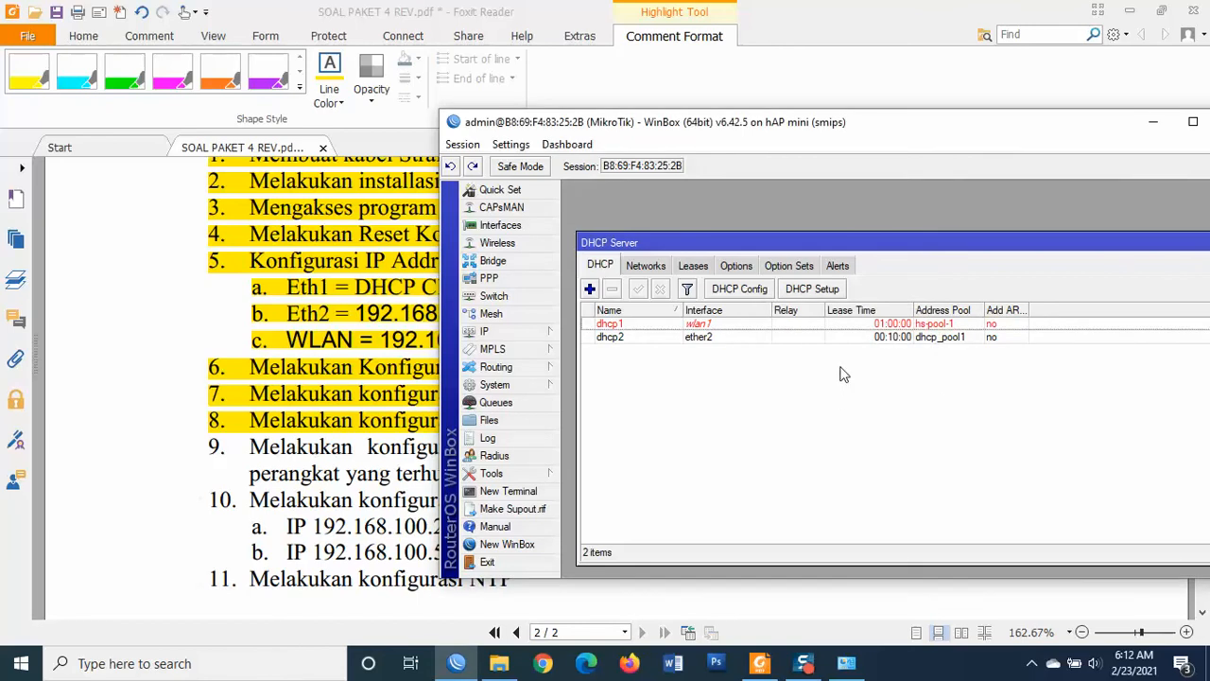
Switch to Network Connections and check in the Ethernet 3 IPv4 properties that IP and DNS addresses are obtained automatically
drag(857, 123, 708, 120)
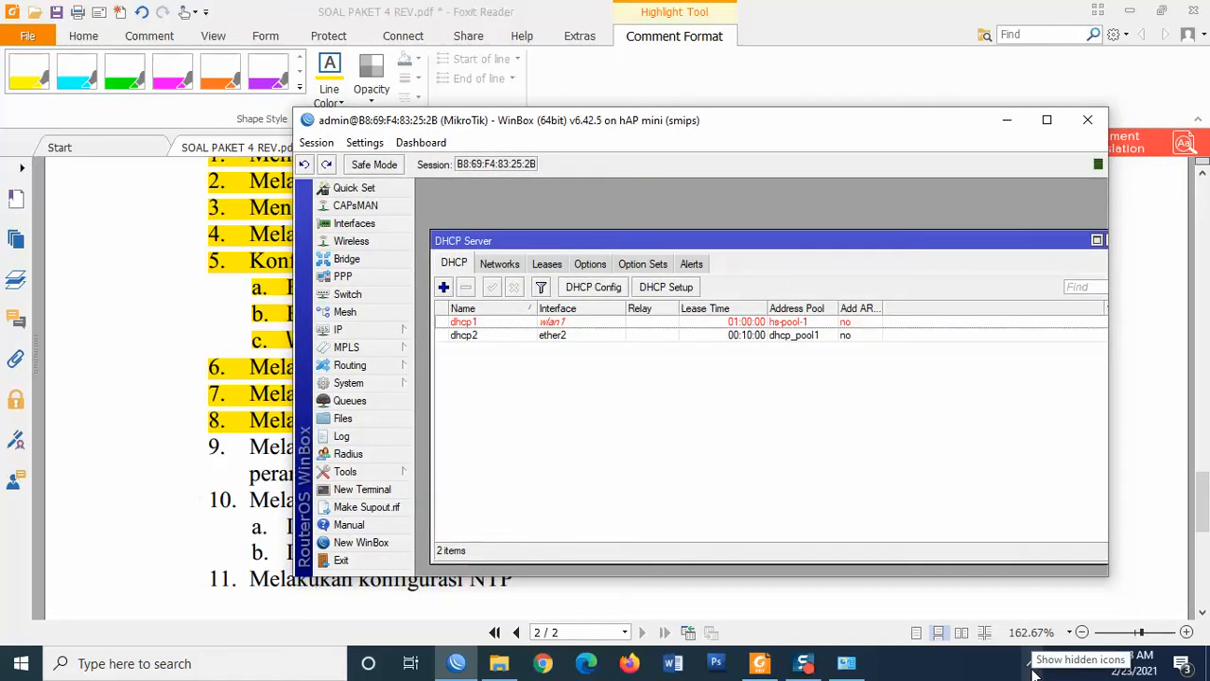
click(847, 662)
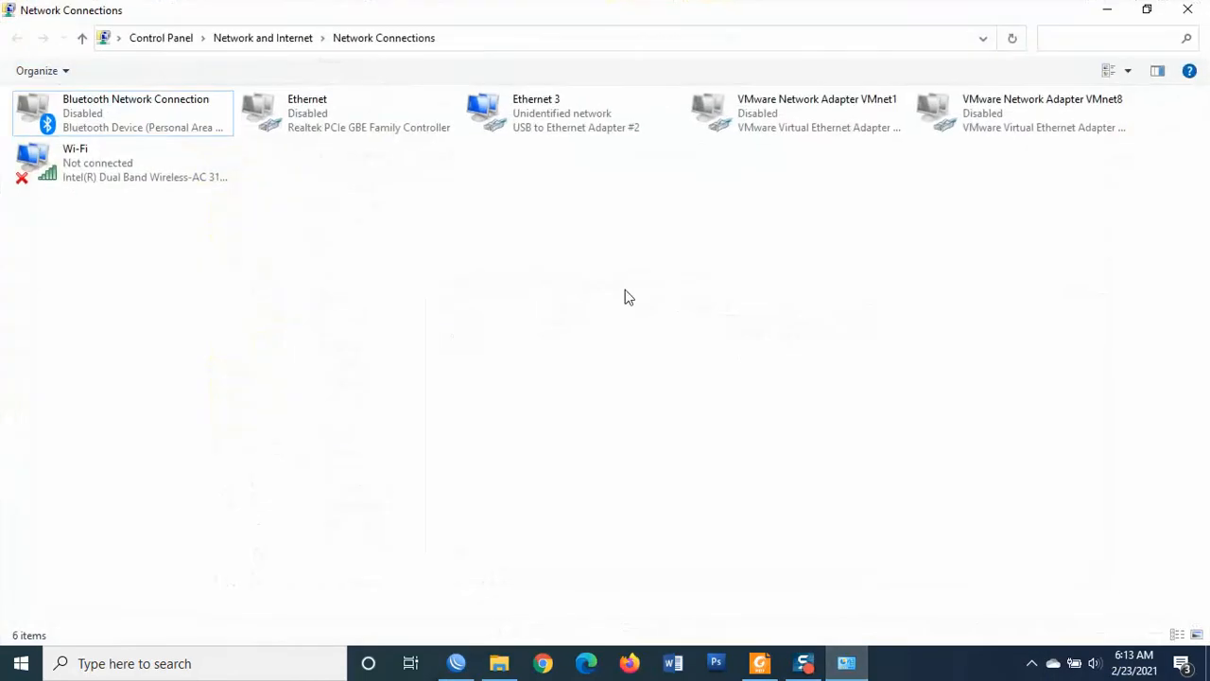
right_click(541, 123)
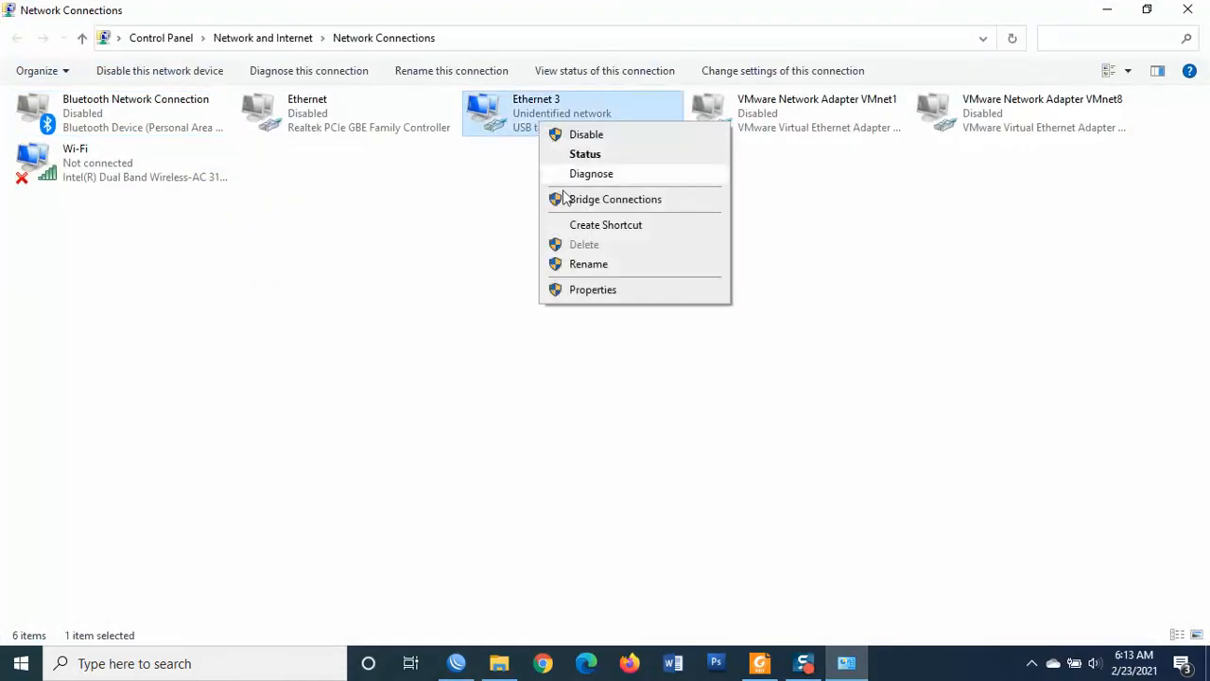
click(599, 291)
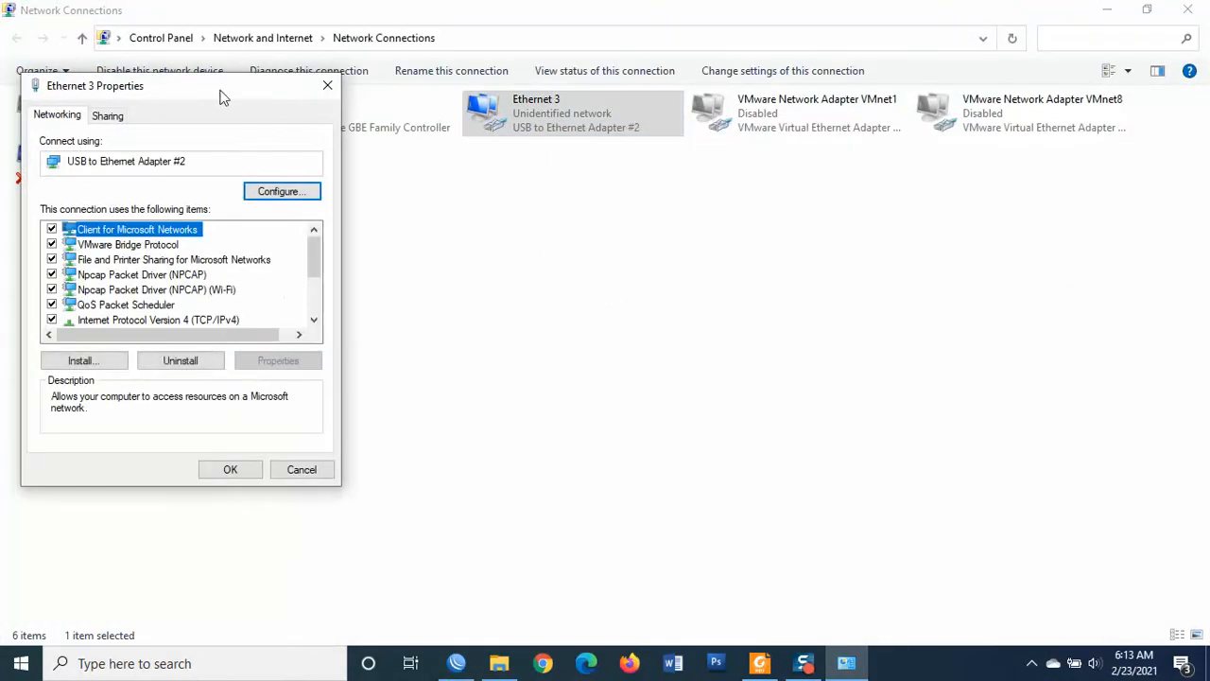
drag(209, 94, 364, 91)
scroll(370, 285, down, 3)
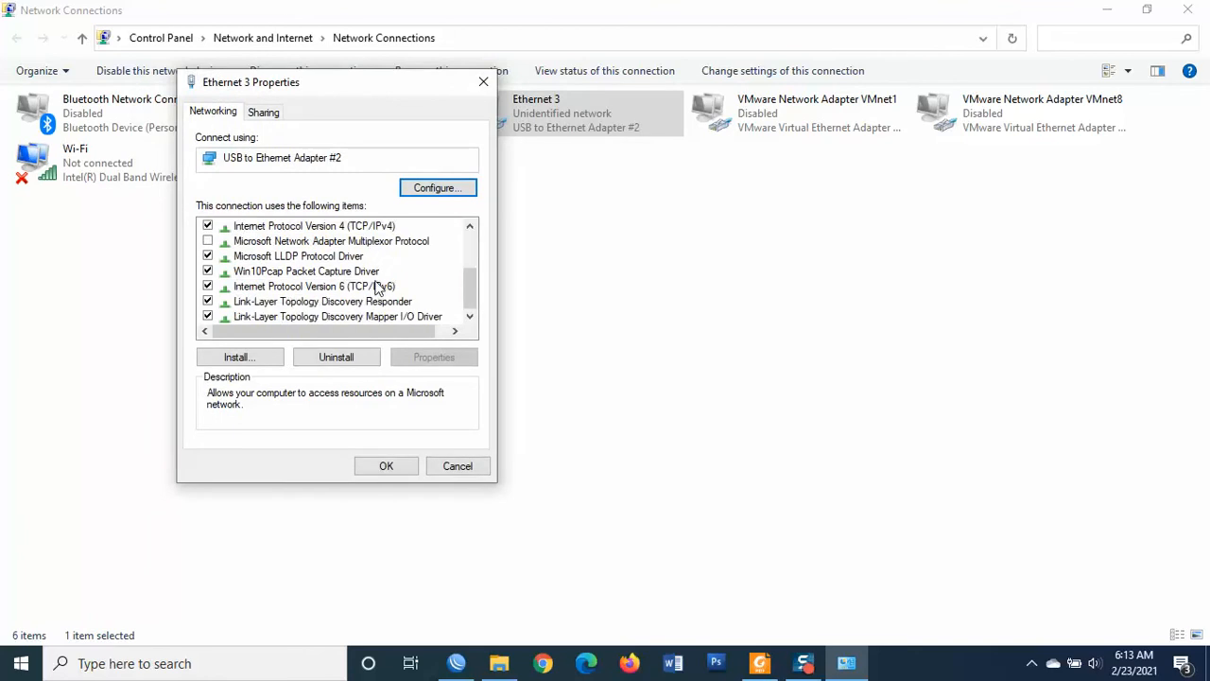
scroll(374, 286, up, 3)
scroll(377, 288, down, 1)
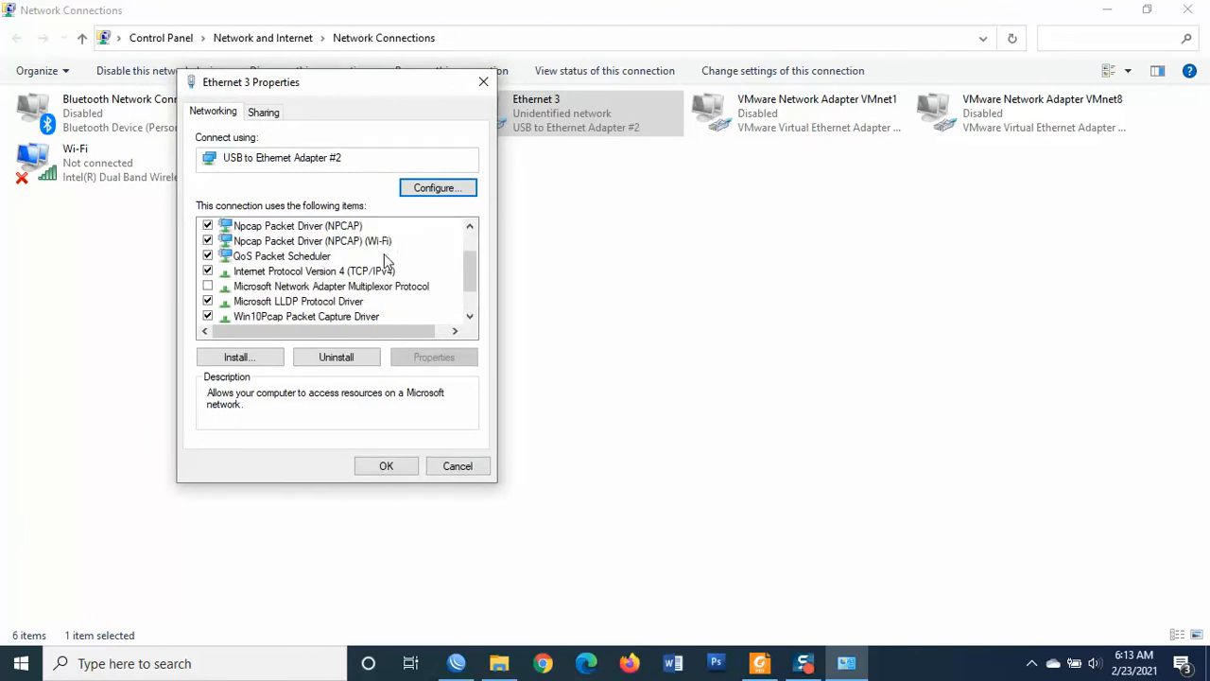
click(317, 274)
click(403, 369)
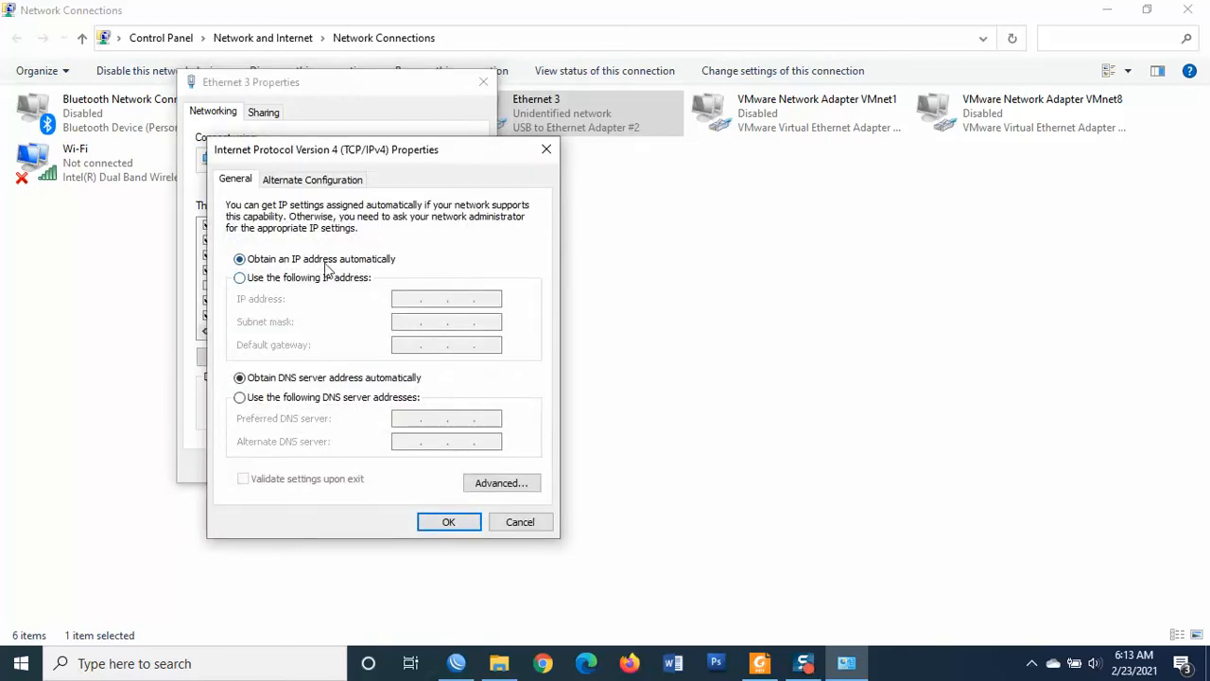
click(447, 520)
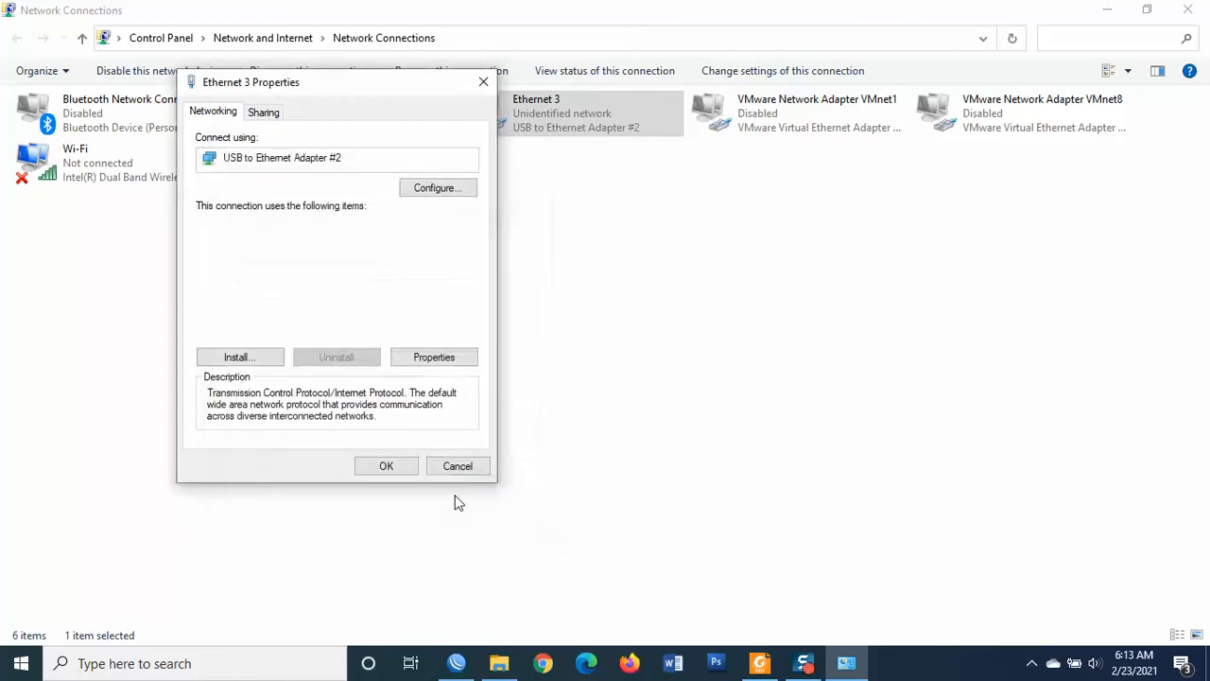
click(386, 466)
Disable the Ethernet 3 adapter and enable it again to renew its DHCP address
right_click(527, 114)
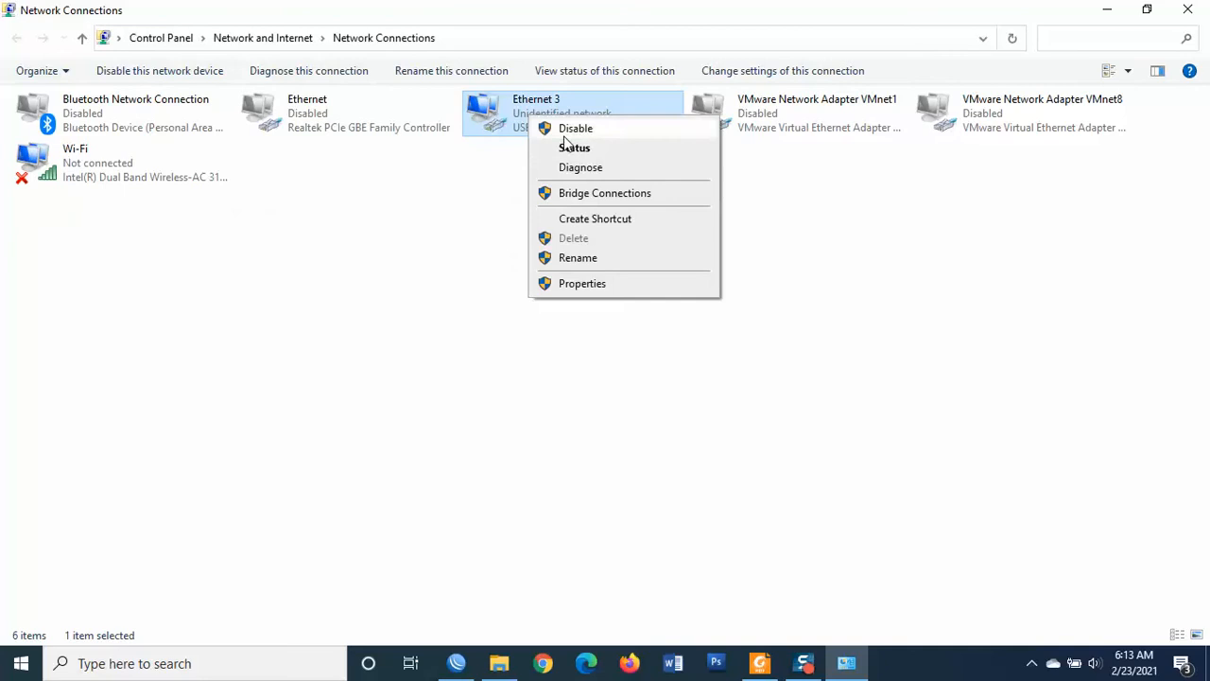
click(568, 132)
right_click(511, 114)
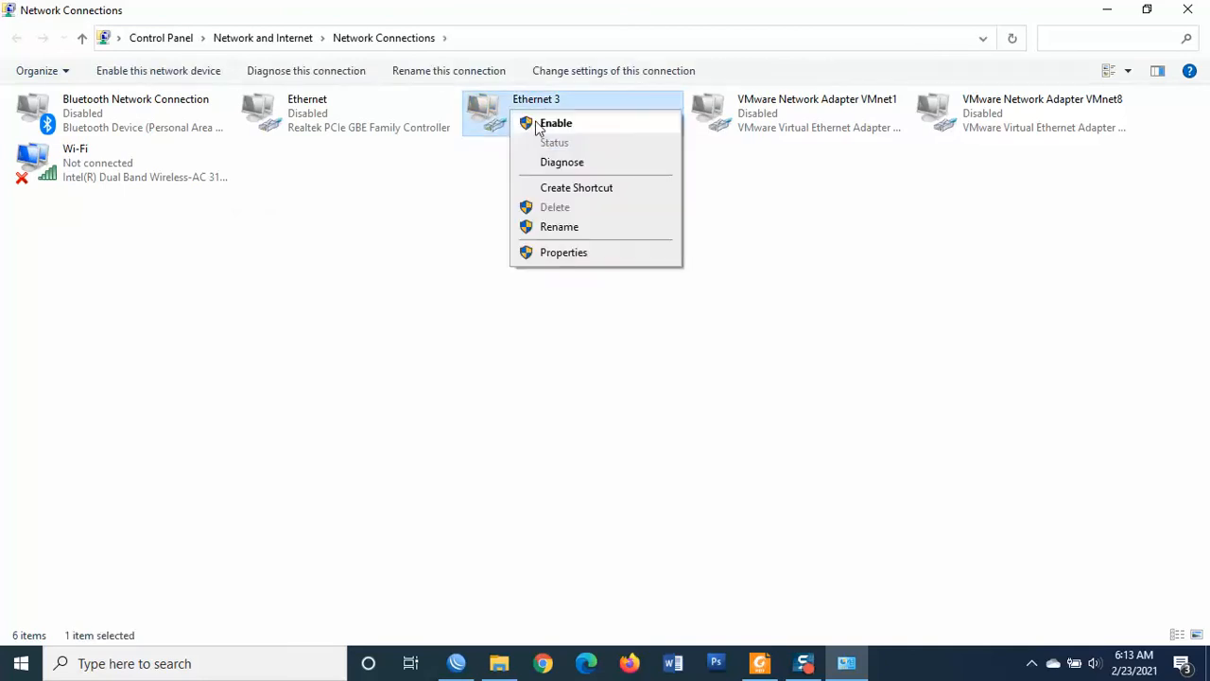
click(539, 123)
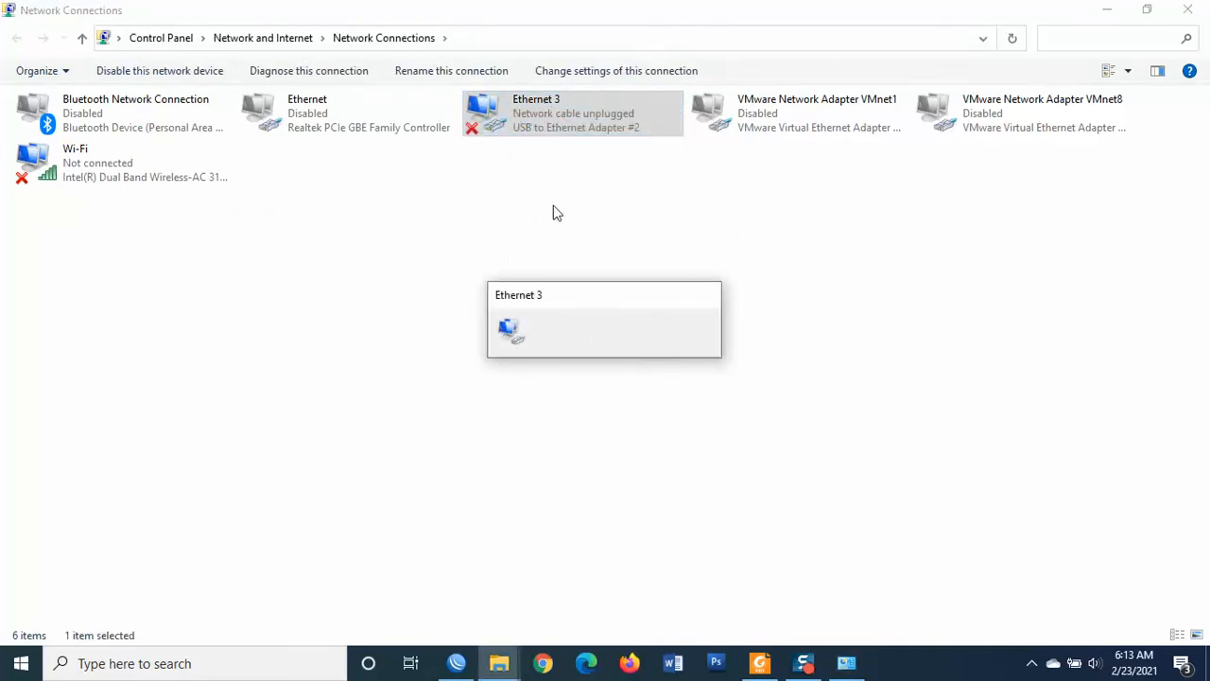
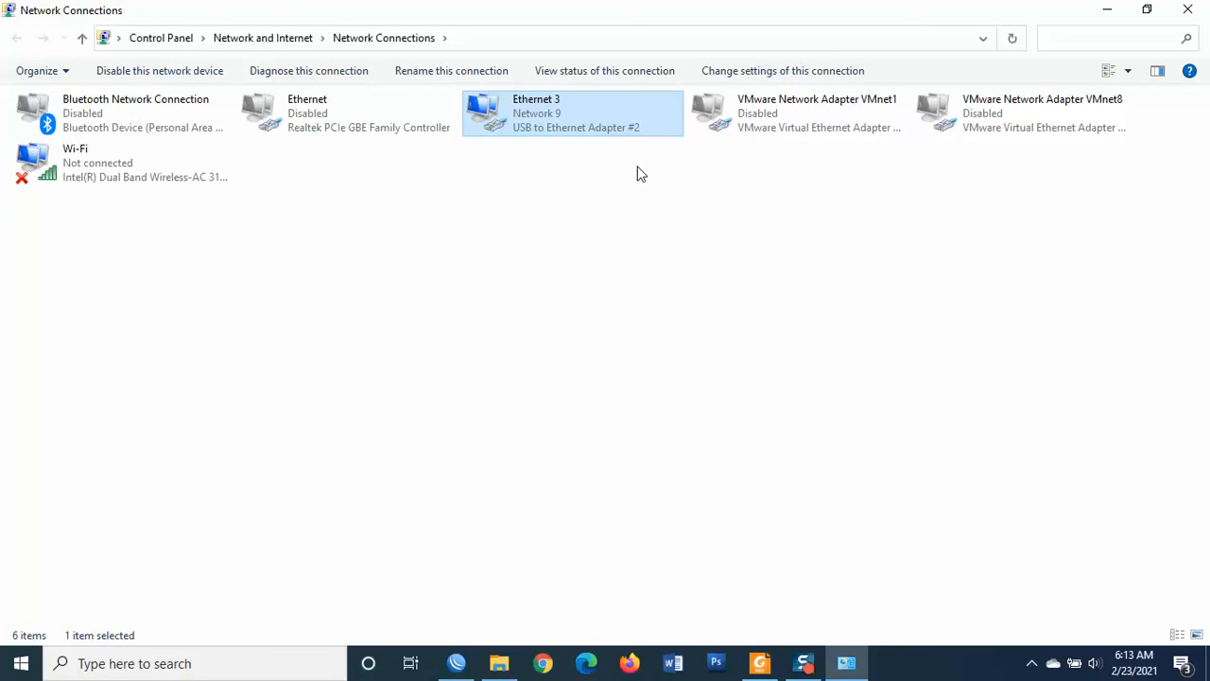
Examine the Ethernet 3 connection details for the assigned IPv4 address, gateway, DHCP server and DNS servers
double_click(540, 126)
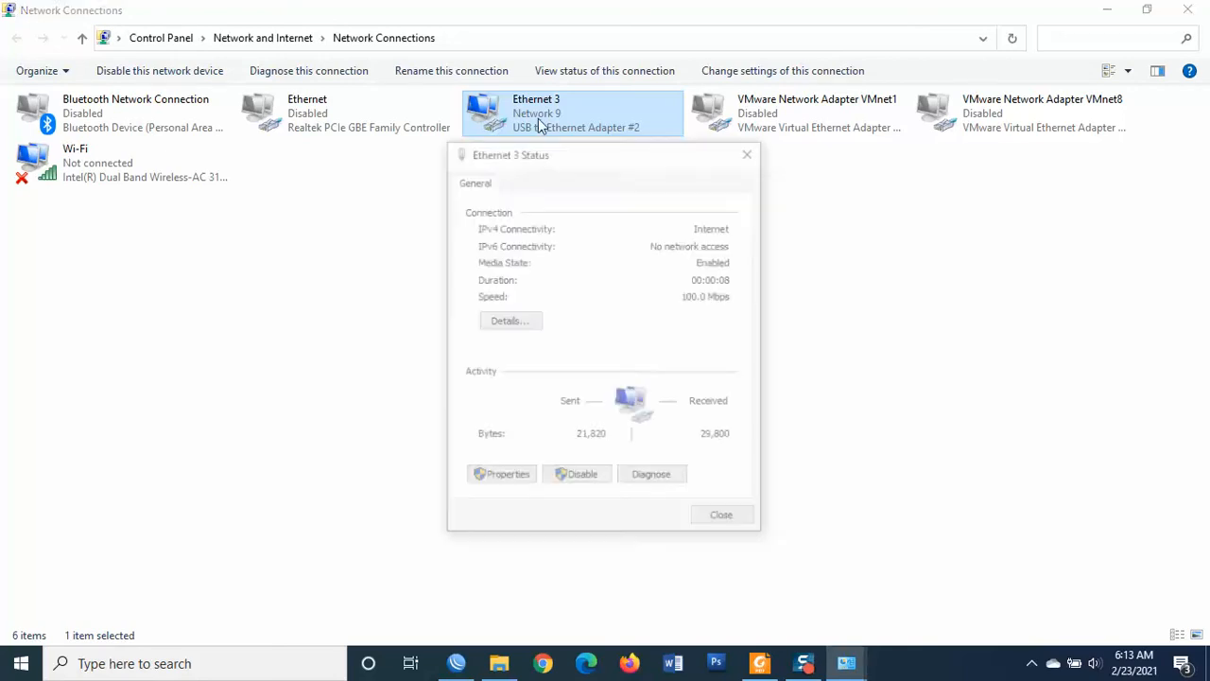
click(509, 322)
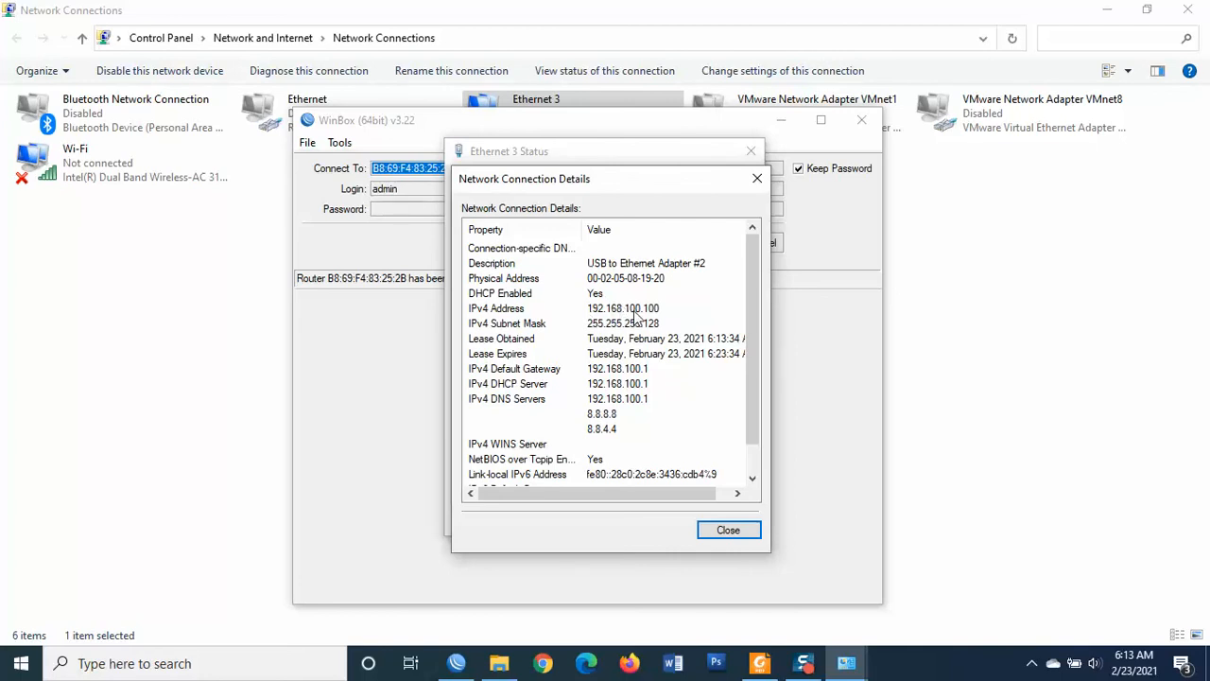
click(728, 530)
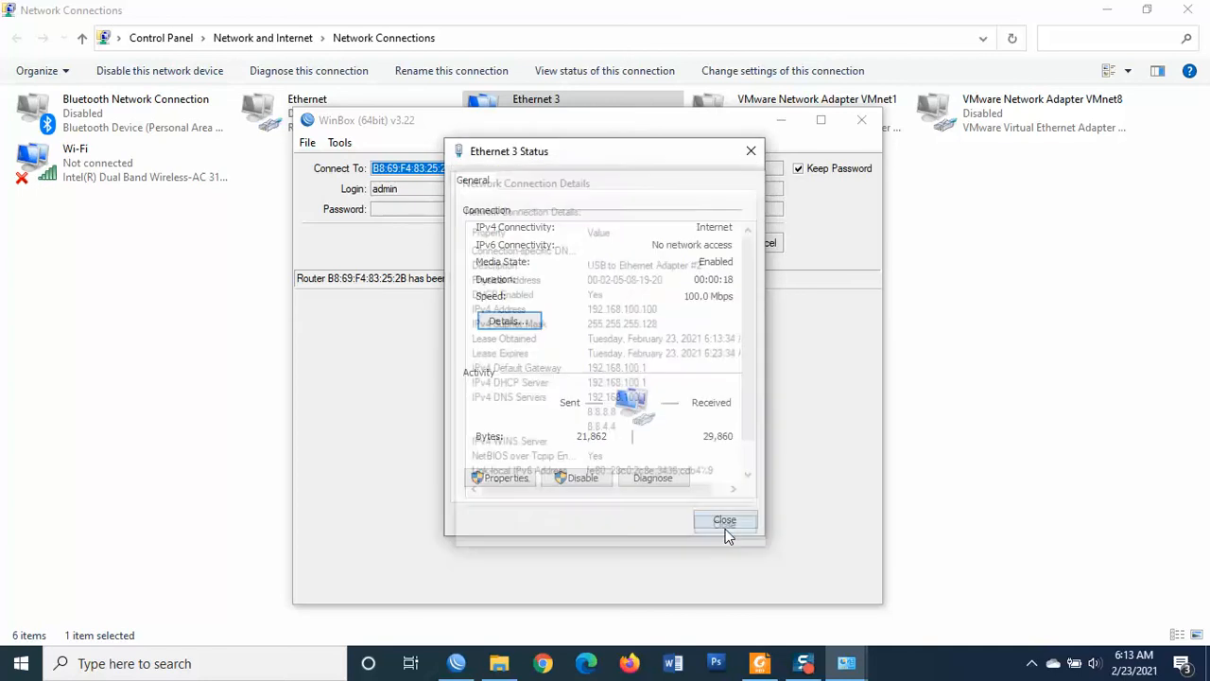
click(723, 522)
click(702, 250)
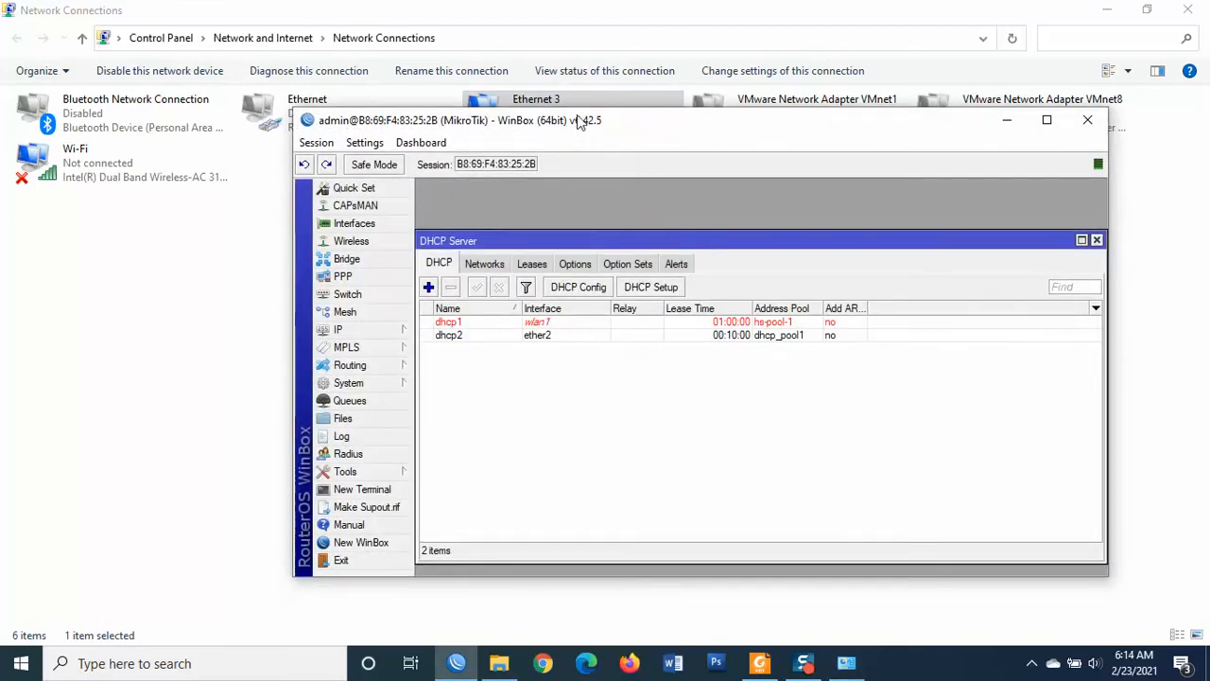
drag(576, 121, 389, 160)
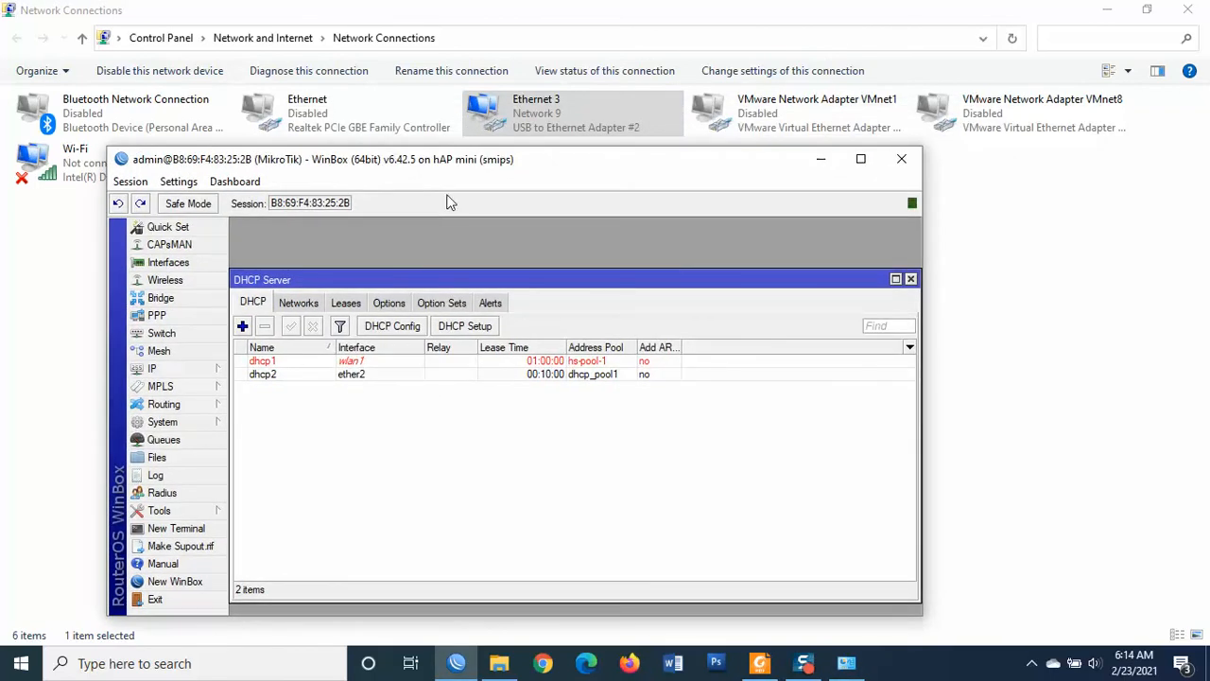
drag(478, 160, 500, 176)
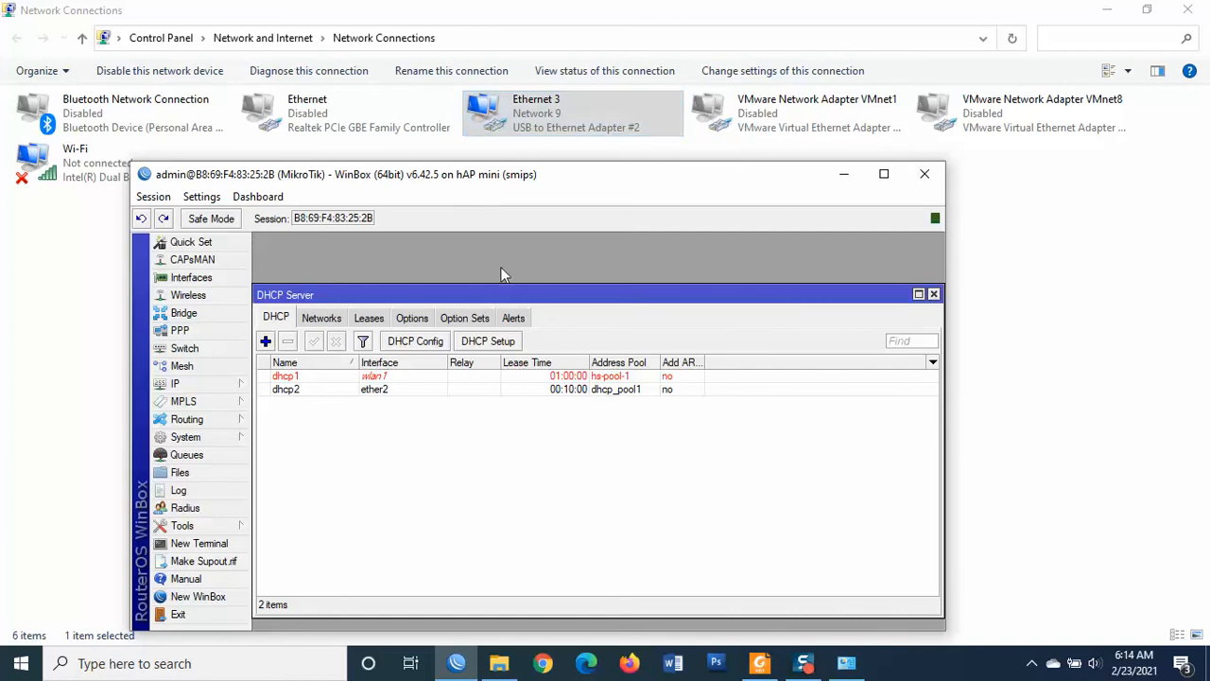
double_click(530, 176)
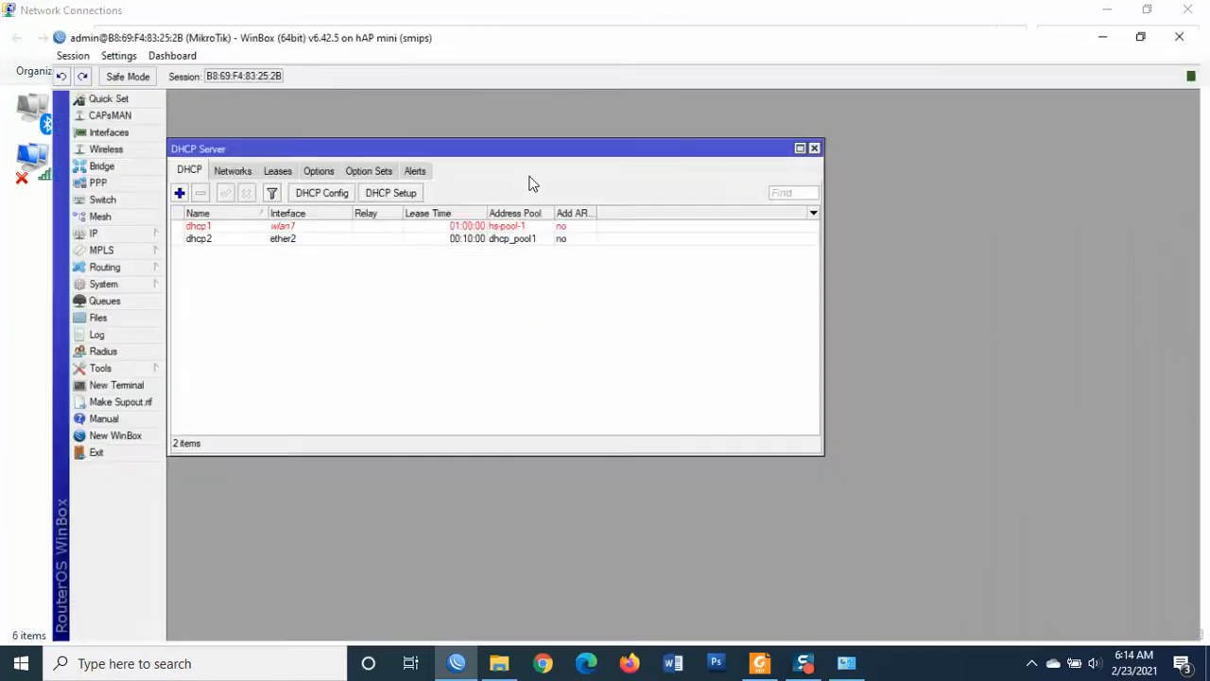
double_click(479, 17)
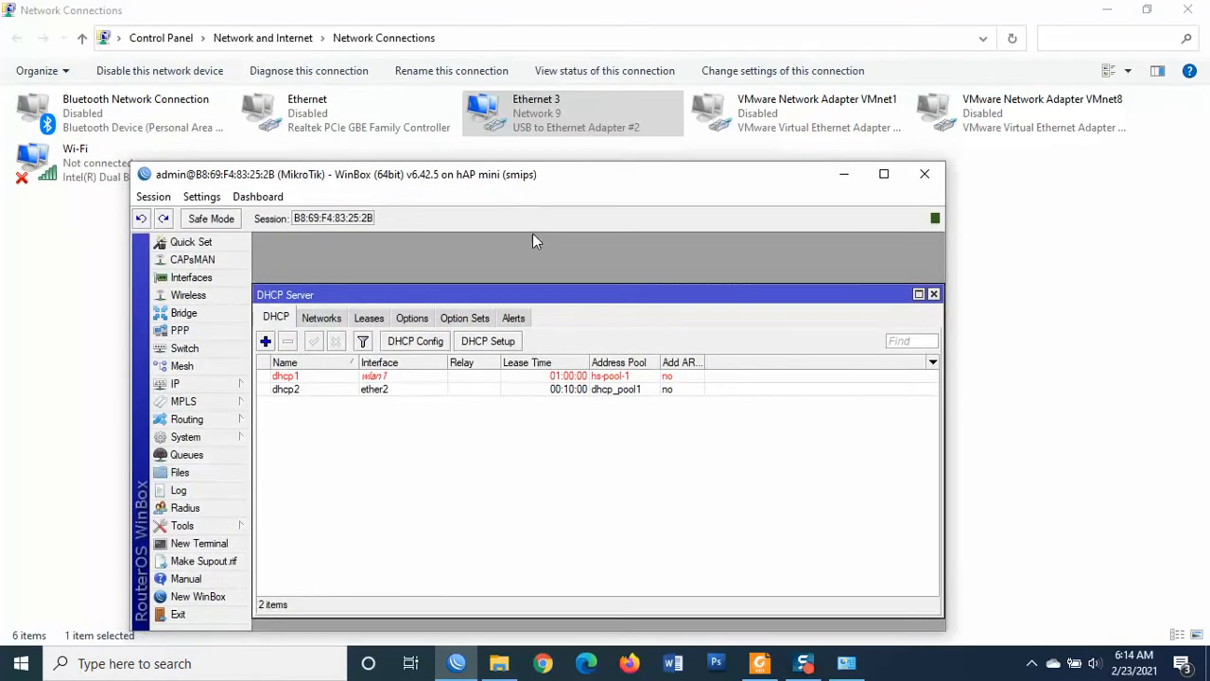
drag(501, 170, 901, 109)
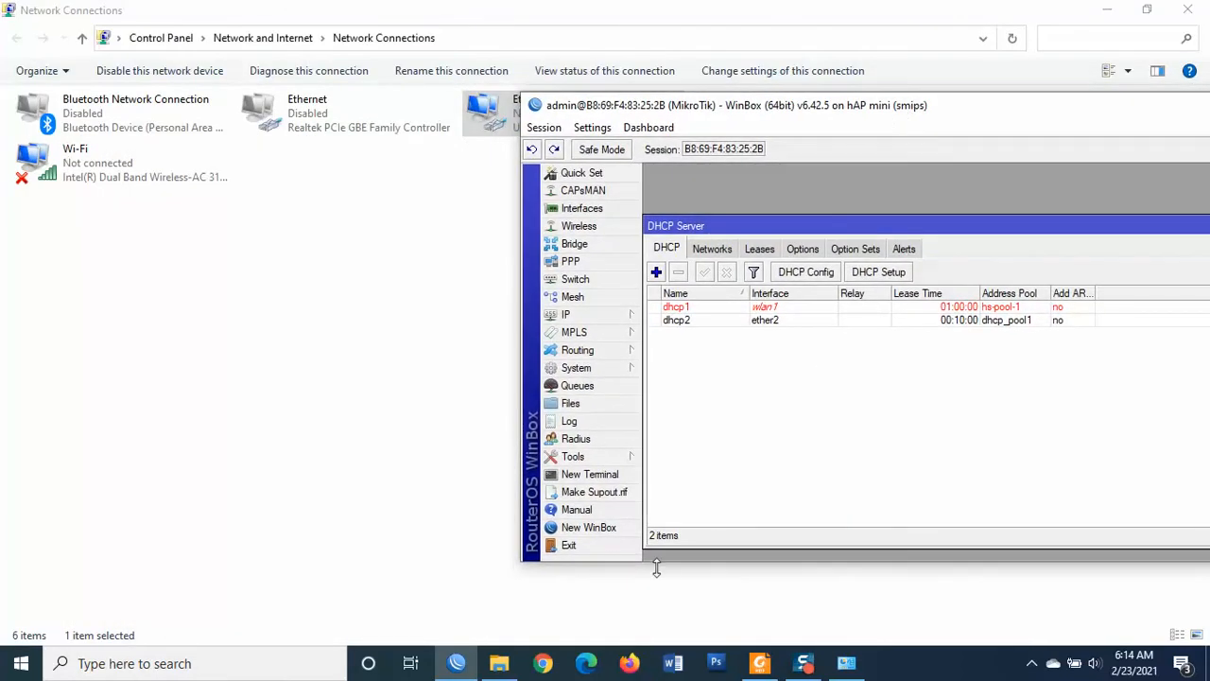
Switch to the task PDF in Foxit Reader and highlight all of item 9, the DHCP Server configuration for Eth2
click(759, 663)
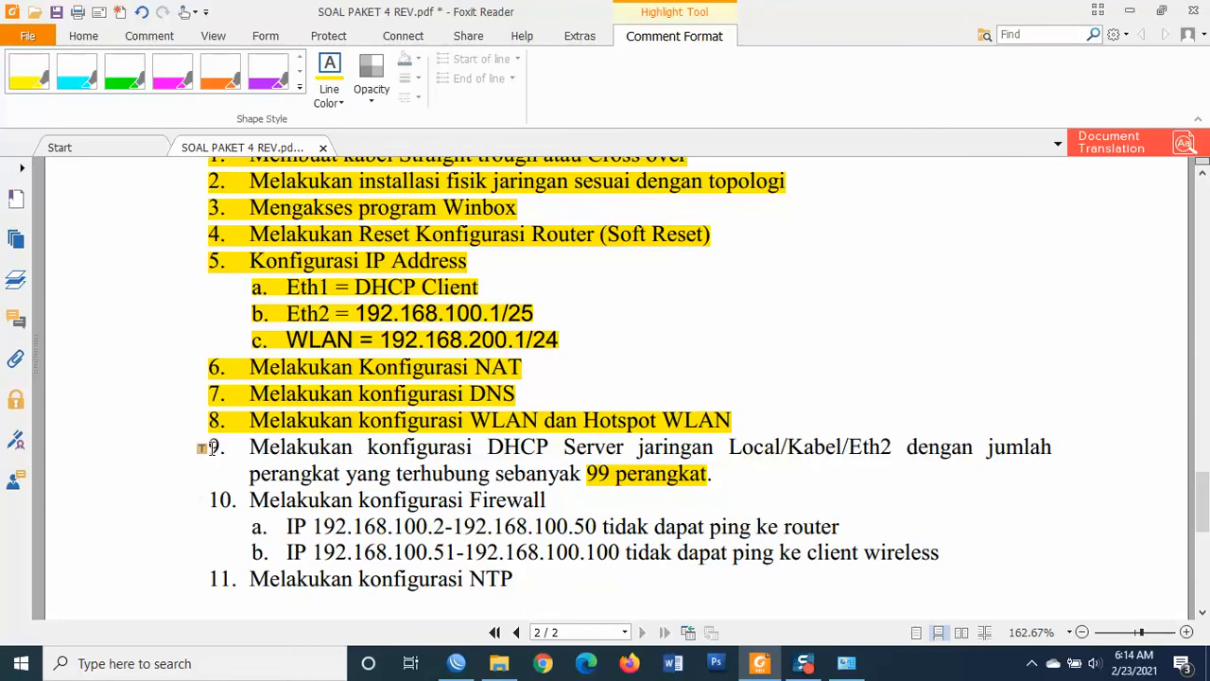
drag(202, 442, 716, 476)
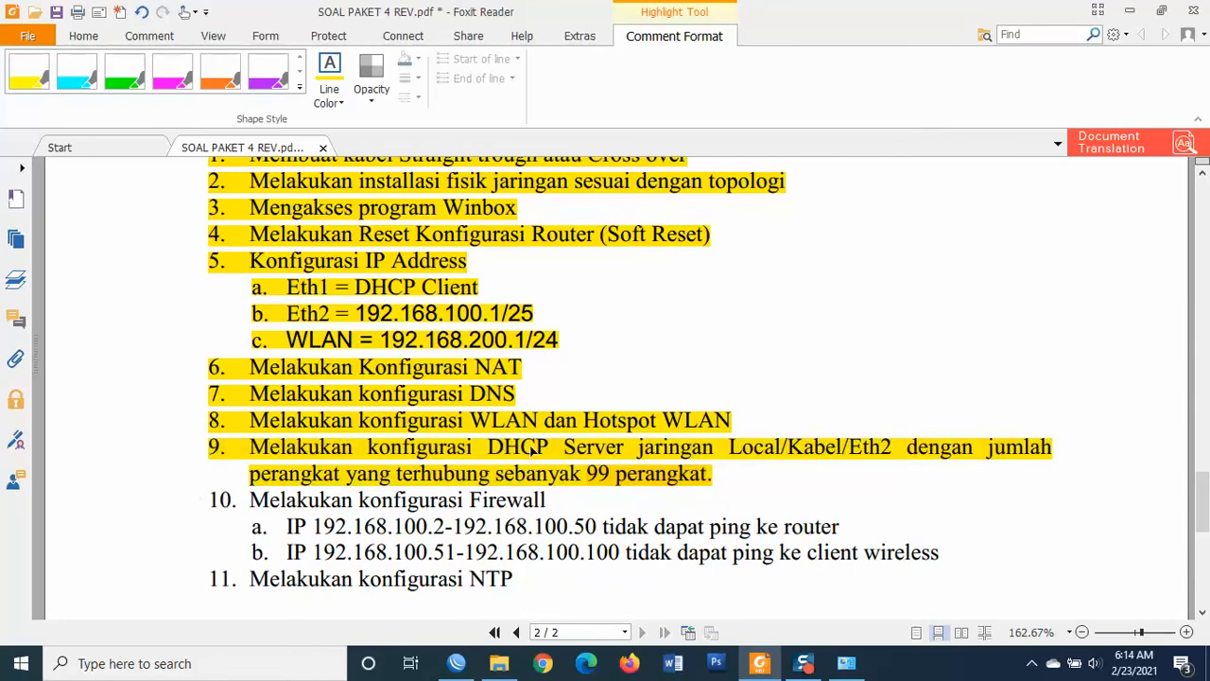
Highlight the address endings 100.2 and 100.50 in firewall item 10a, and return to WinBox
scroll(629, 490, down, 2)
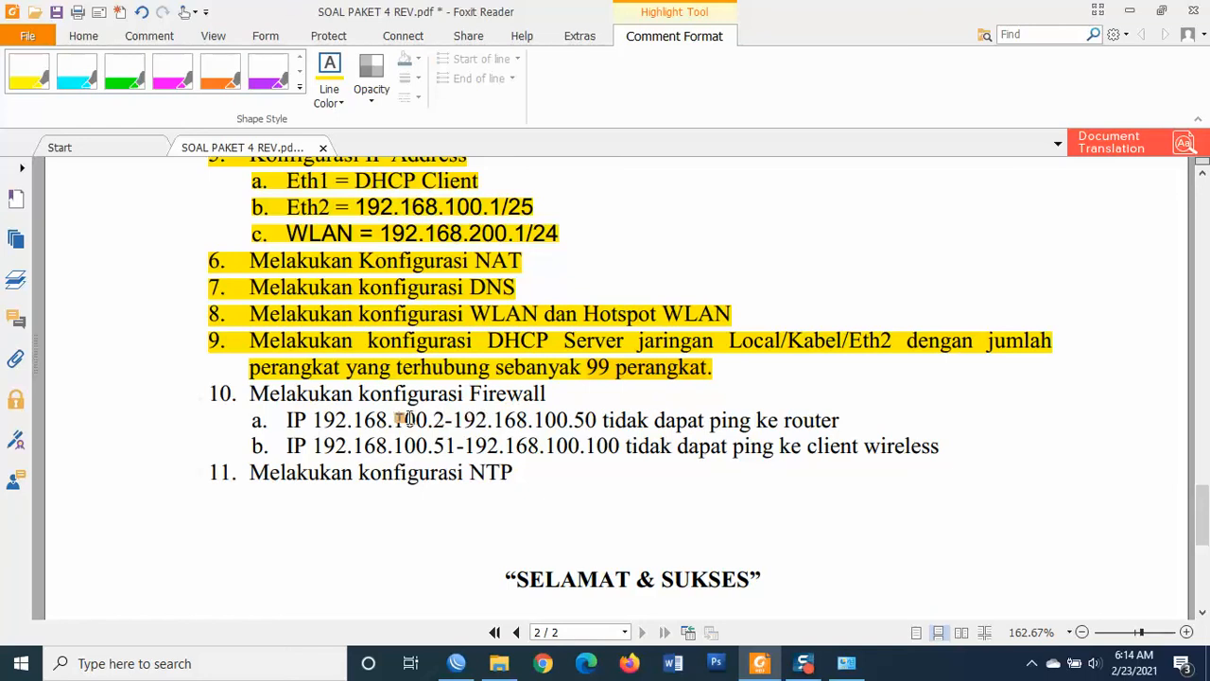
drag(390, 420, 447, 422)
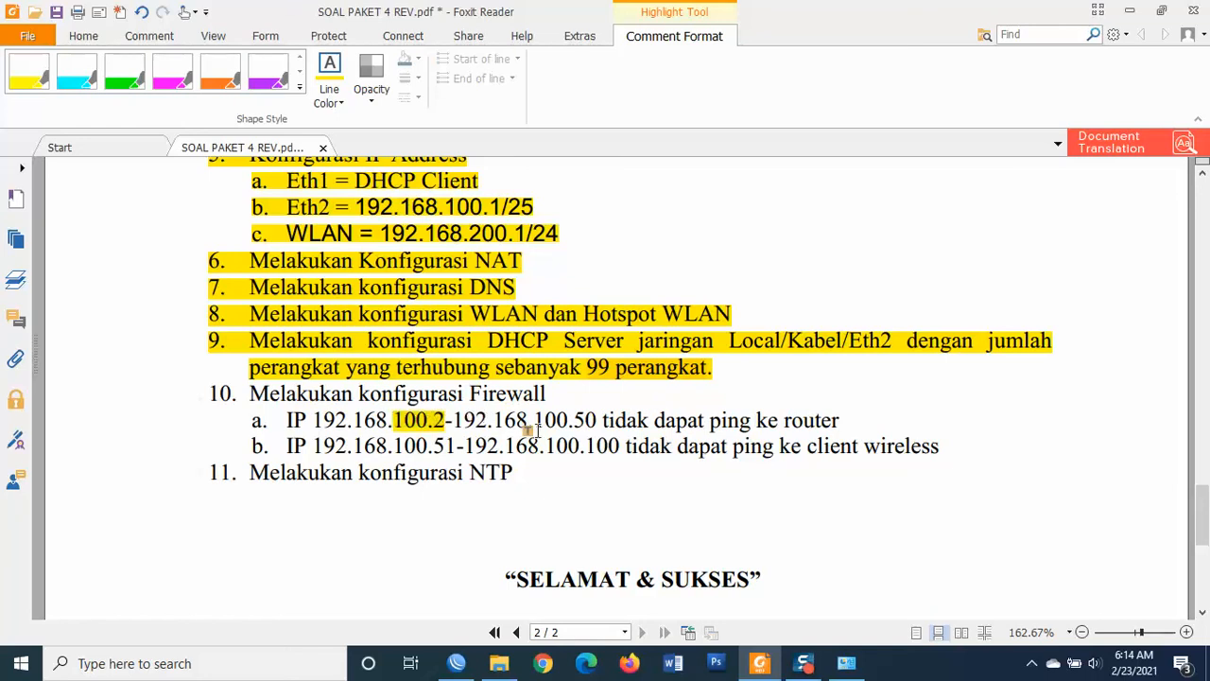
drag(534, 421, 600, 421)
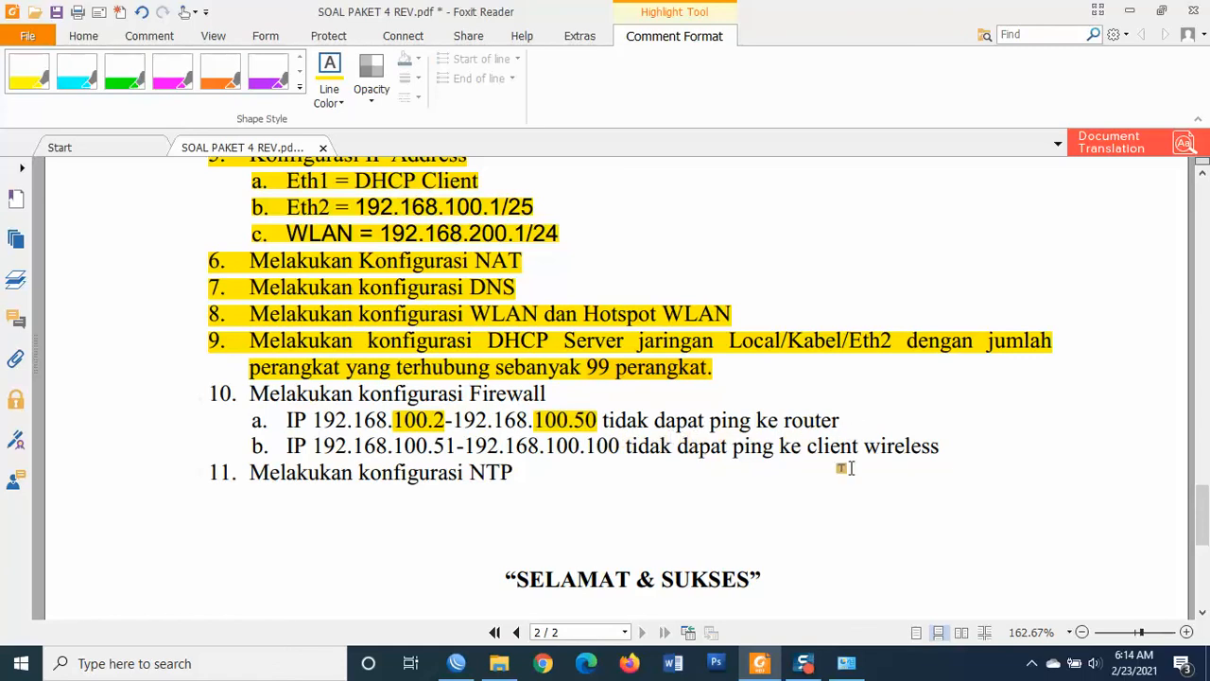
click(457, 663)
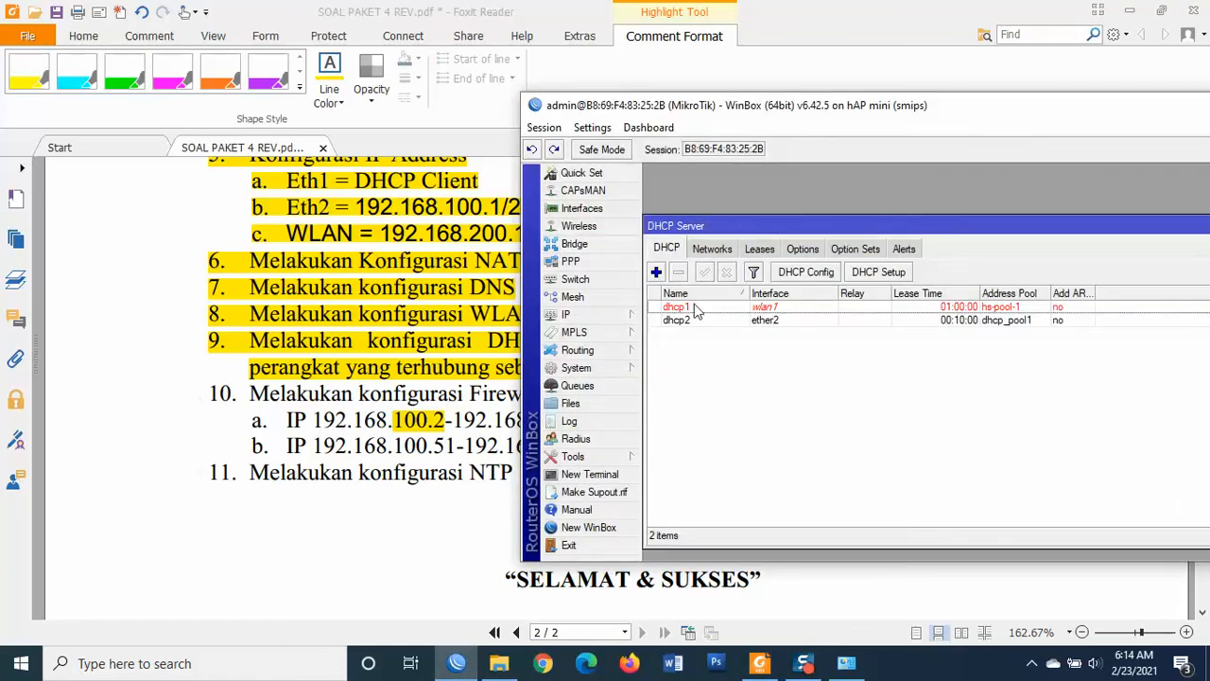
Start a new IP firewall filter rule and set its chain to input
click(583, 315)
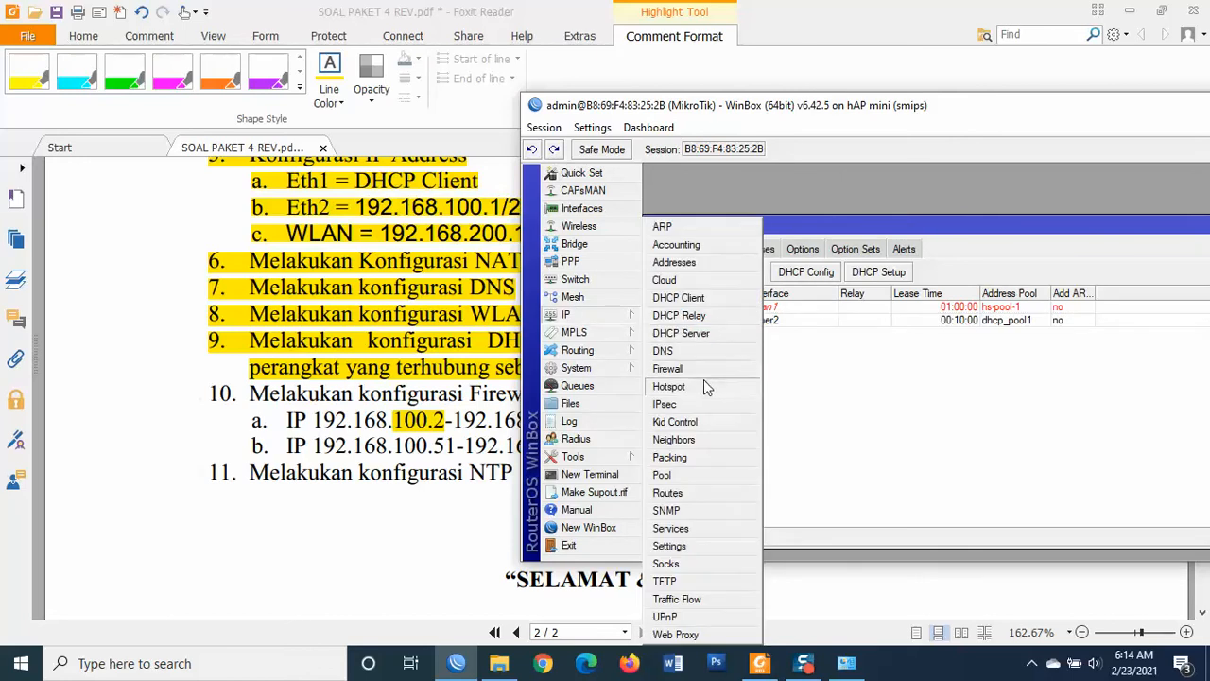
click(692, 369)
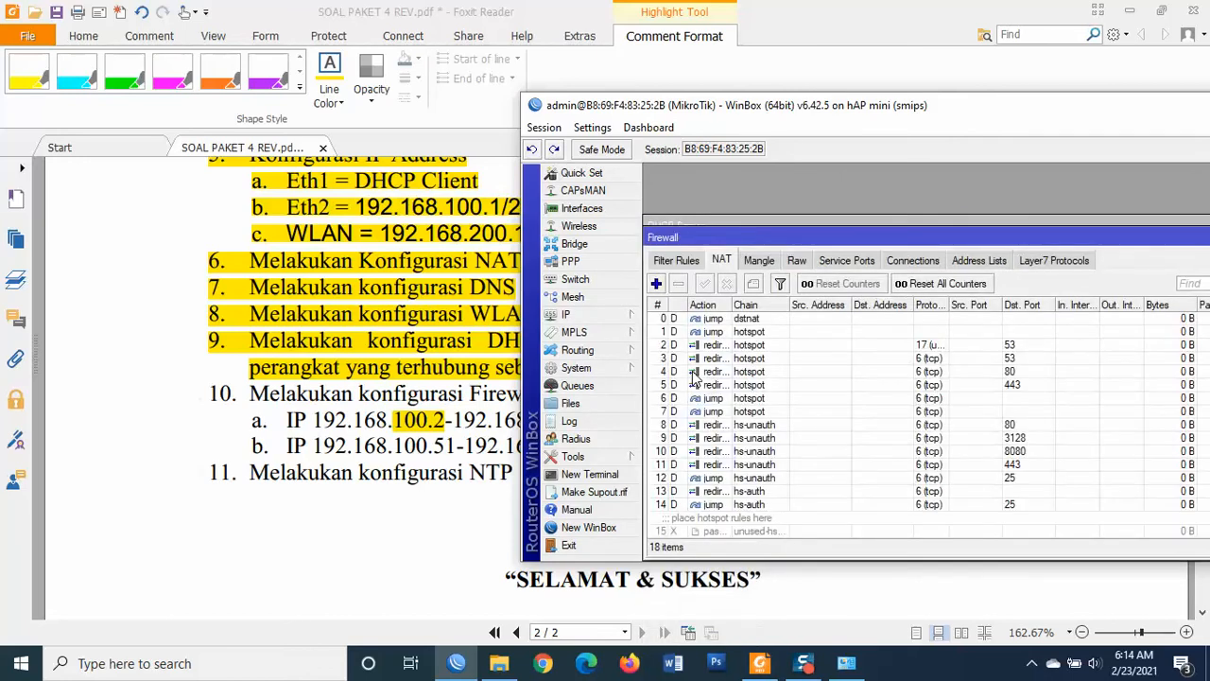
click(688, 262)
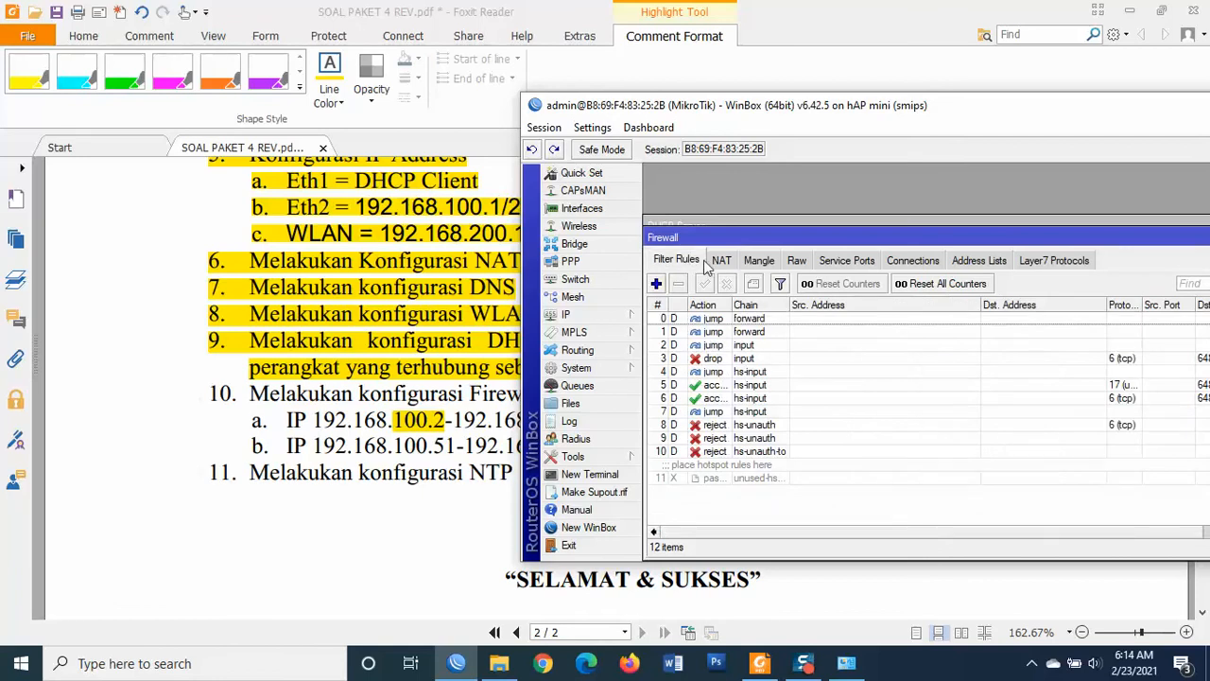
drag(752, 244, 754, 234)
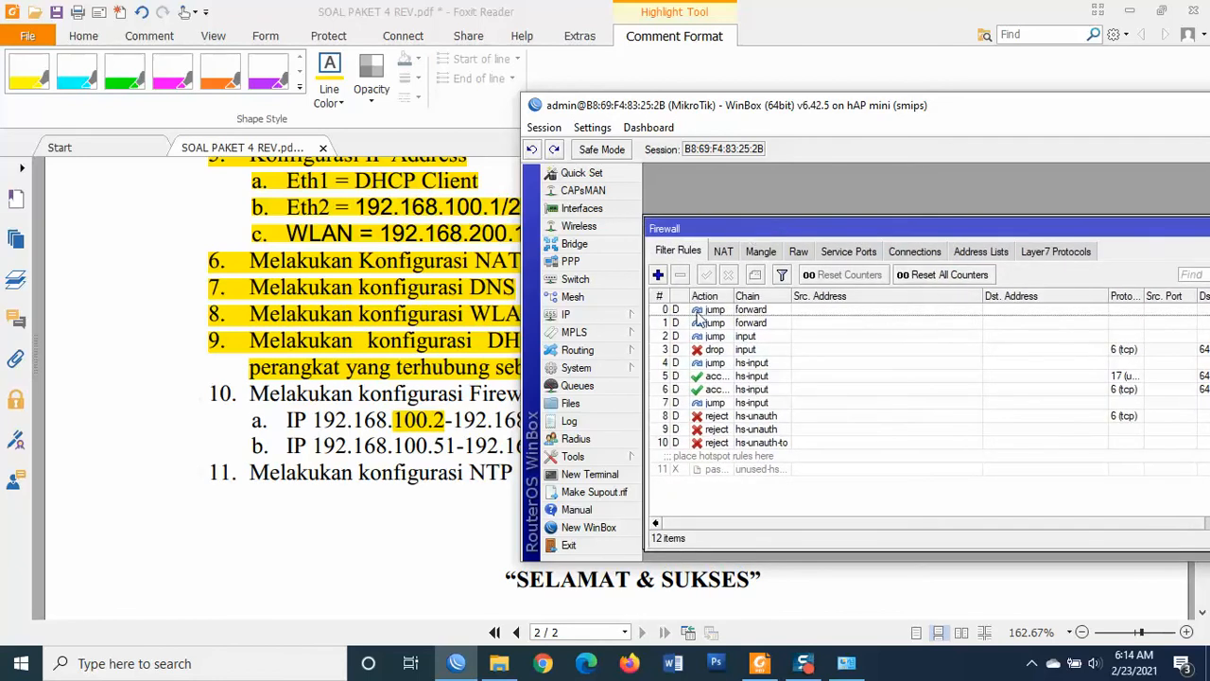
click(658, 276)
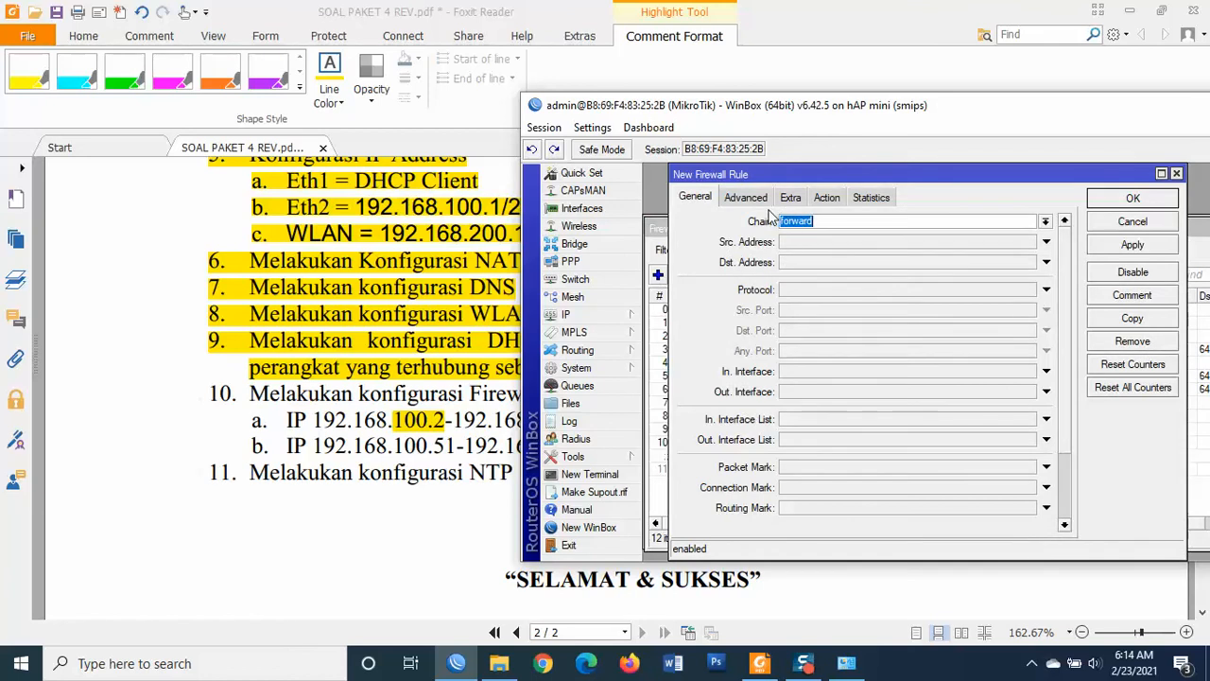
drag(719, 108, 1081, 354)
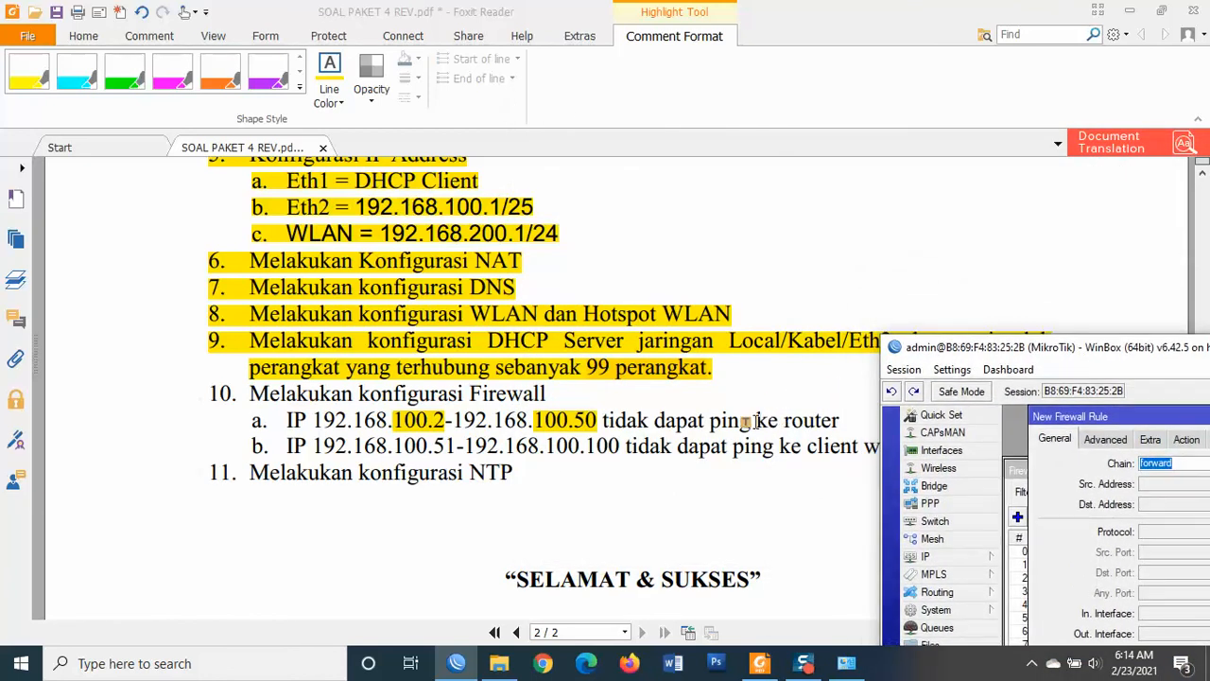
drag(1008, 349, 569, 144)
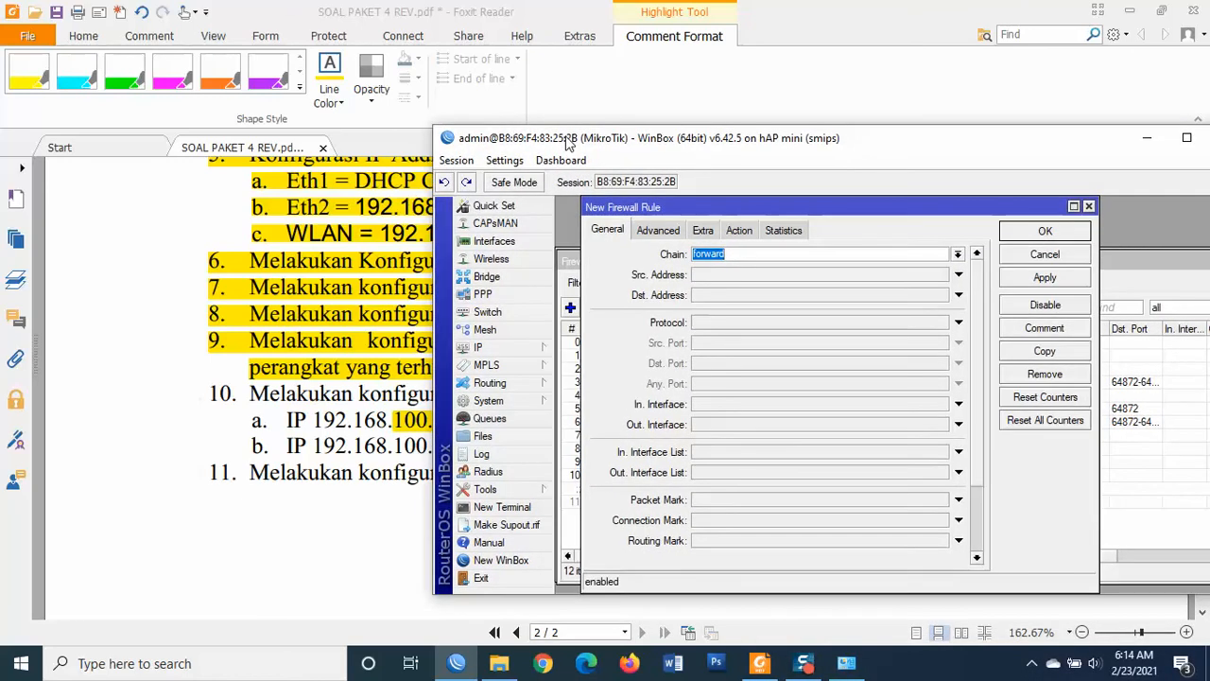
click(958, 254)
click(730, 318)
Set the rule's source address to 192.168.100.2-192.168.100.50 and its destination address to 192.168.100.1
drag(669, 147, 889, 141)
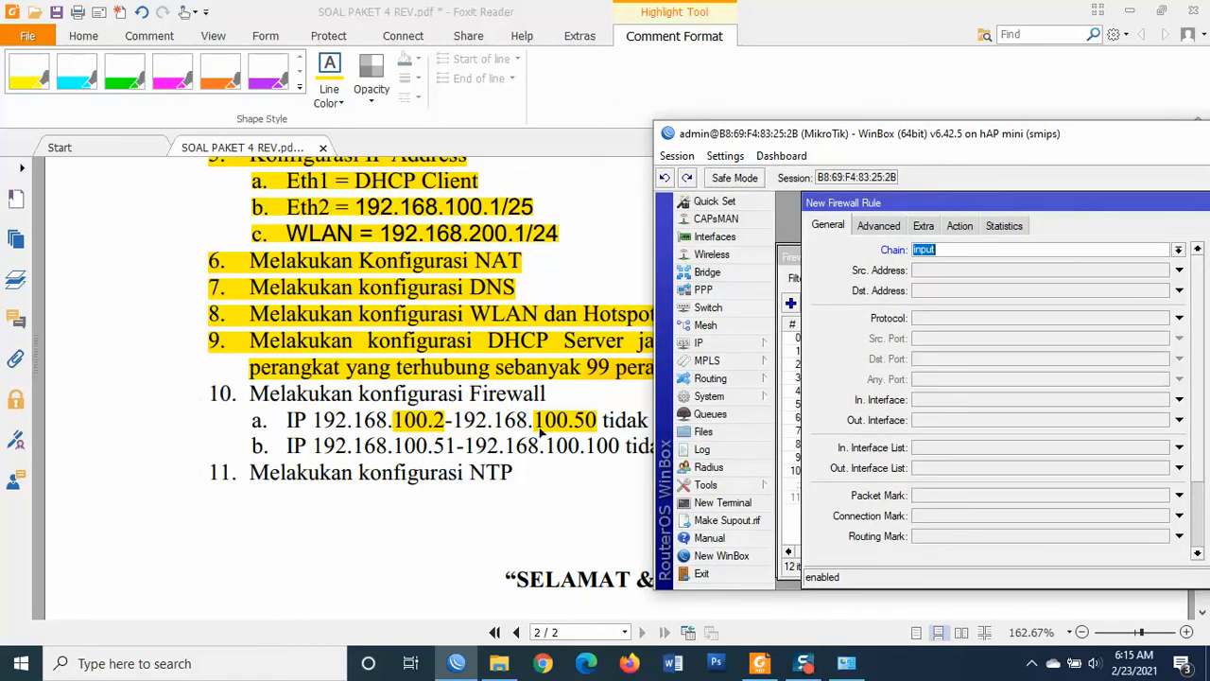
drag(872, 142, 595, 119)
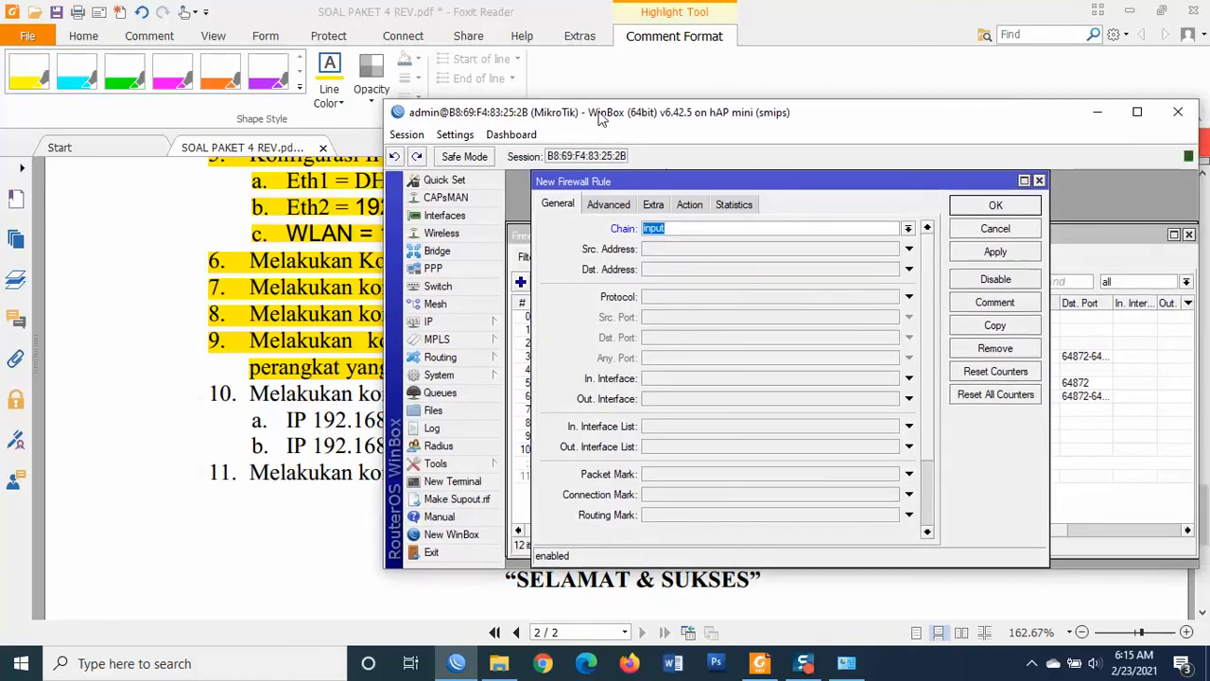
click(671, 251)
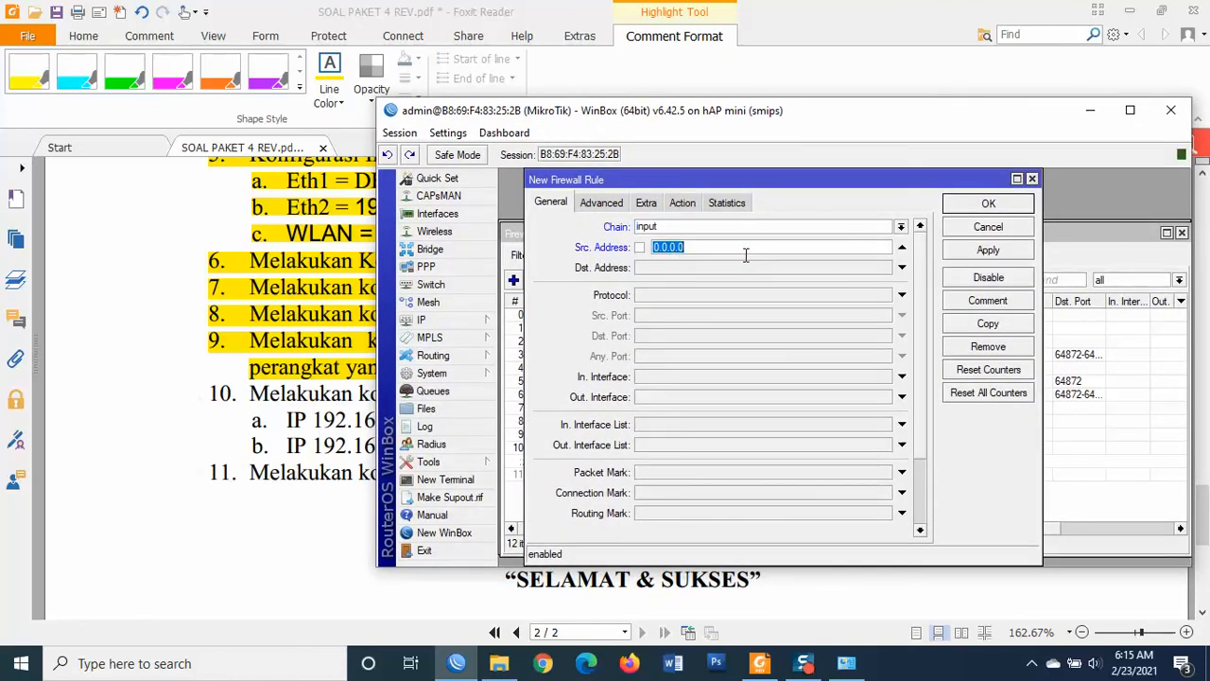
text(192.168.100.2-192.168.100.)
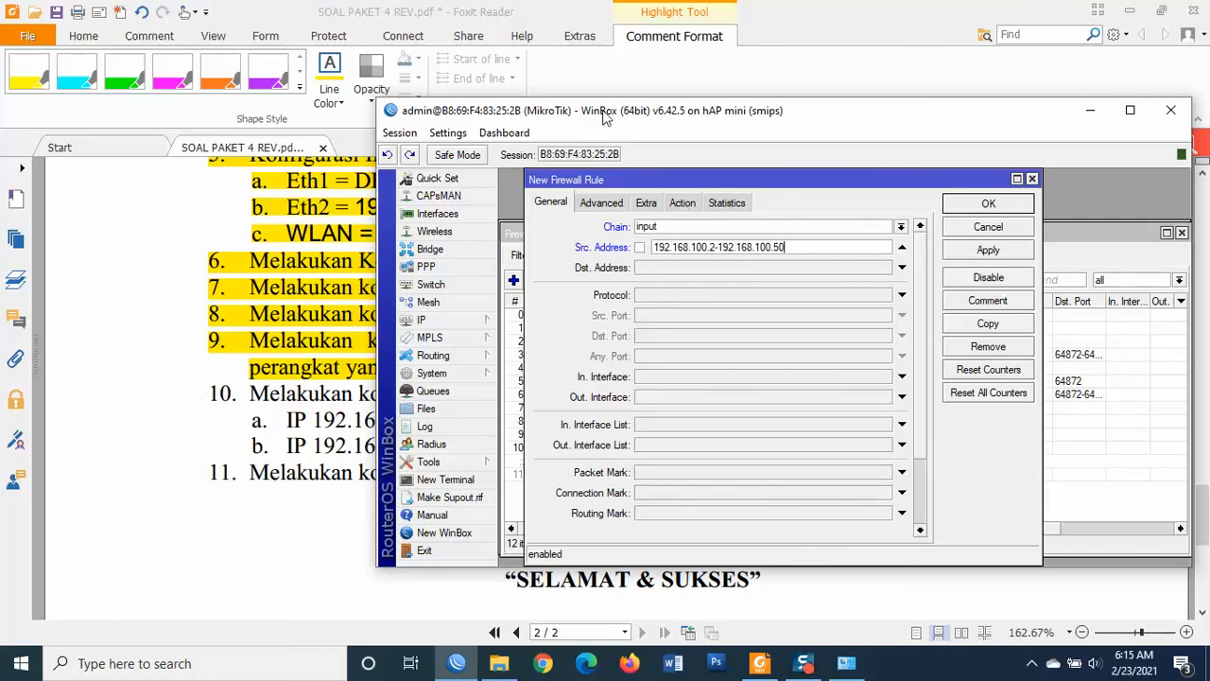
drag(608, 116, 573, 89)
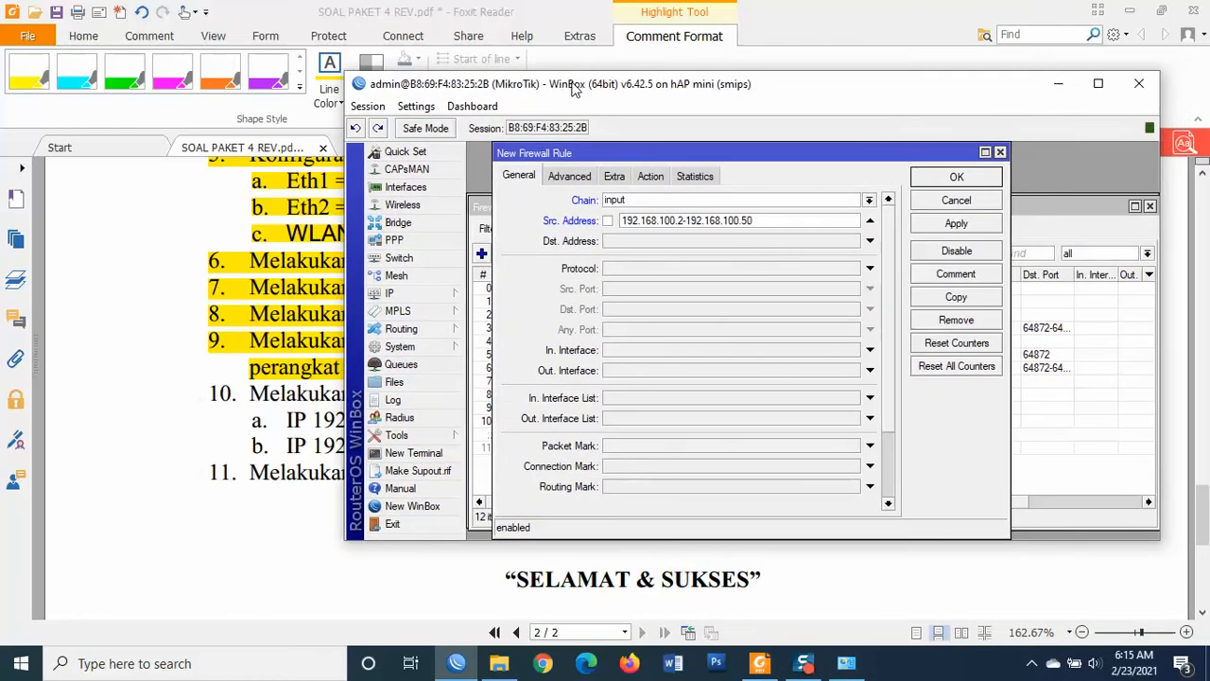
click(782, 243)
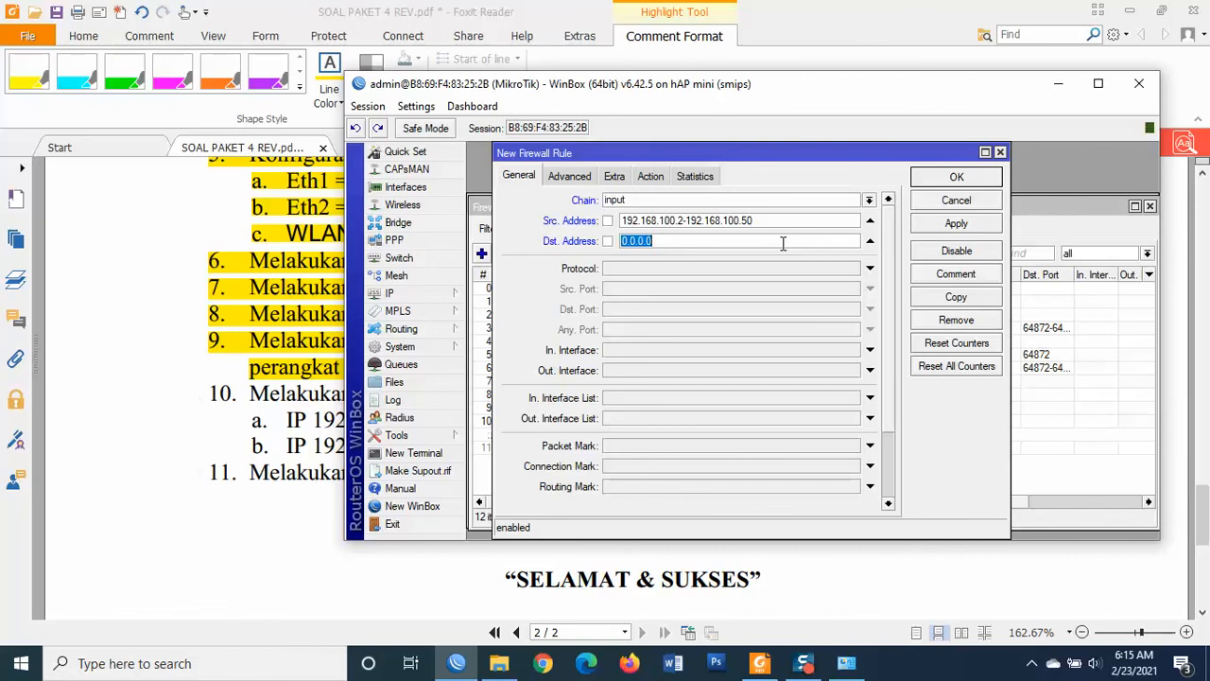
text(192.168.100.192)
Set the new firewall rule's protocol to icmp
click(689, 273)
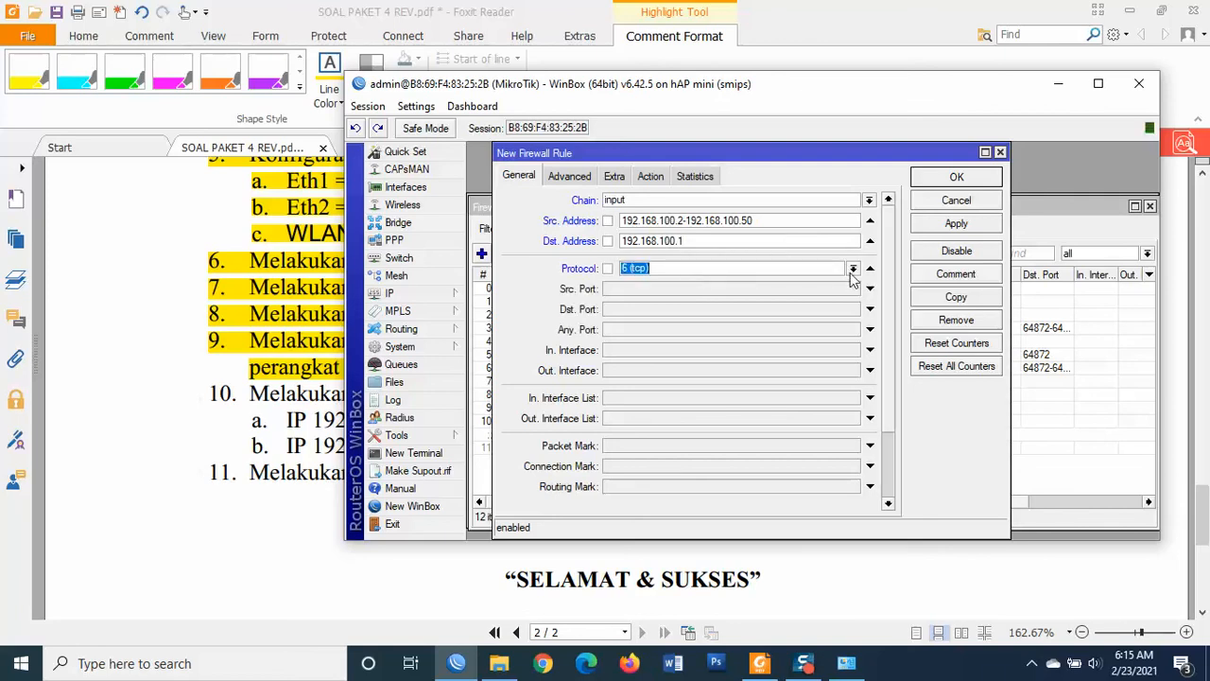
click(852, 270)
click(702, 281)
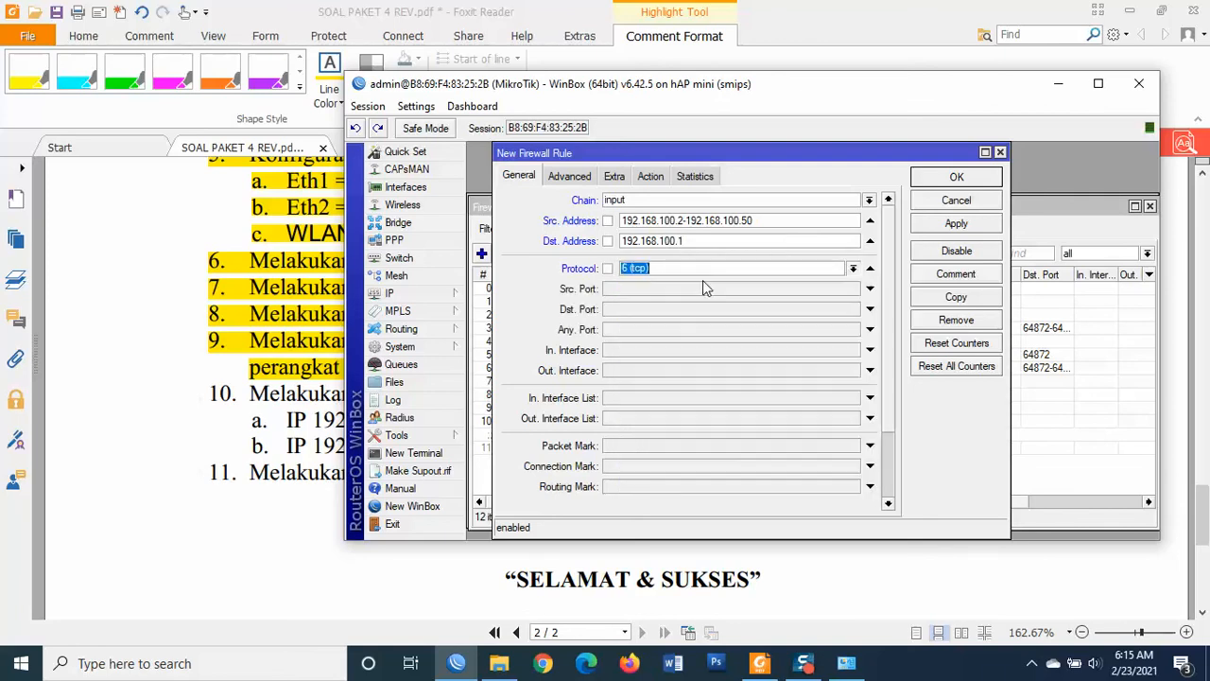
Set the rule's action to drop, save it, and select the new rule in the filter list
click(655, 179)
click(635, 202)
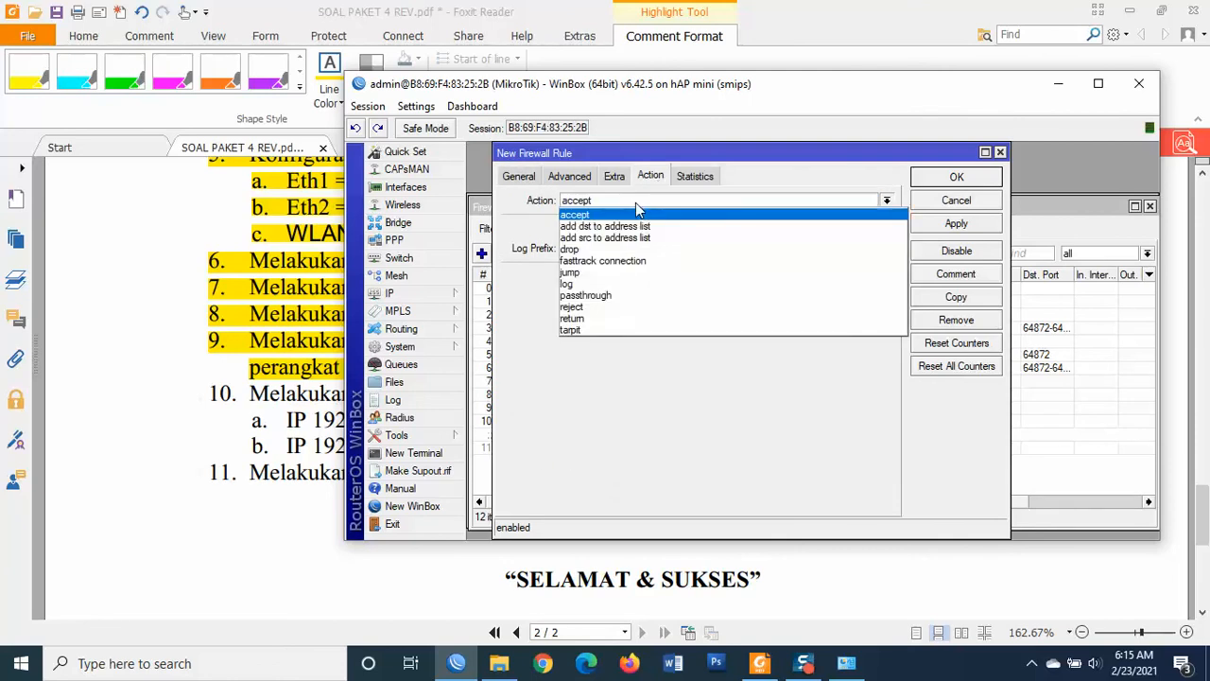
click(602, 252)
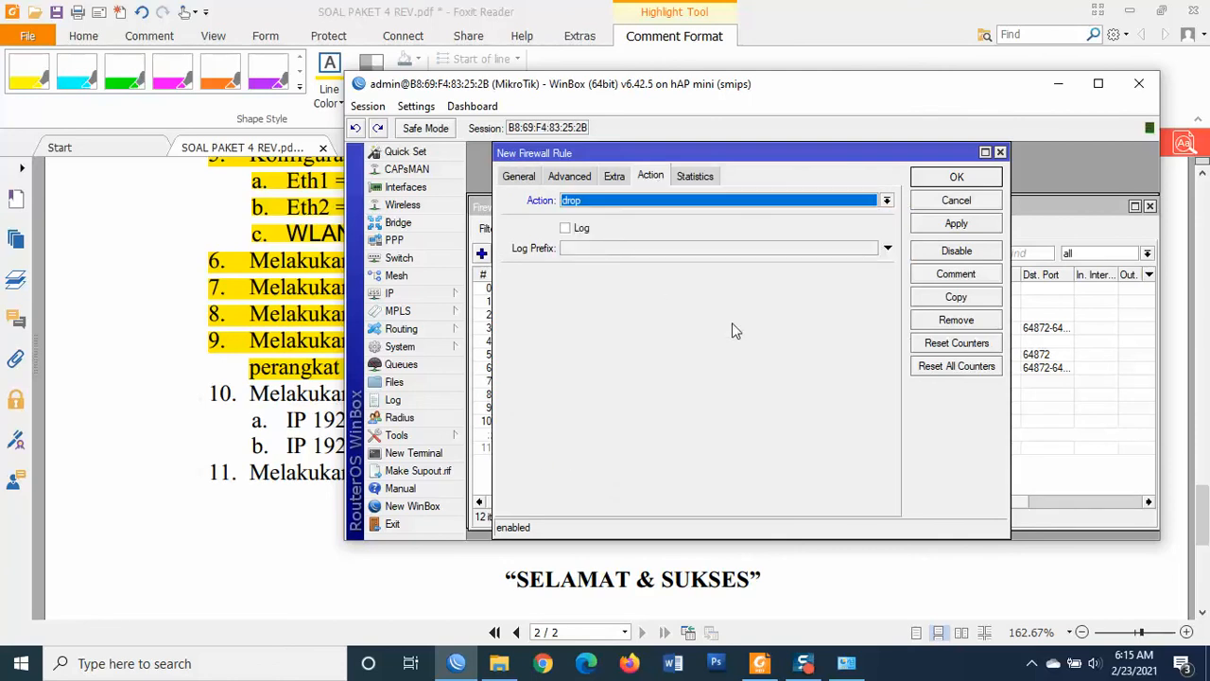
drag(668, 154, 698, 212)
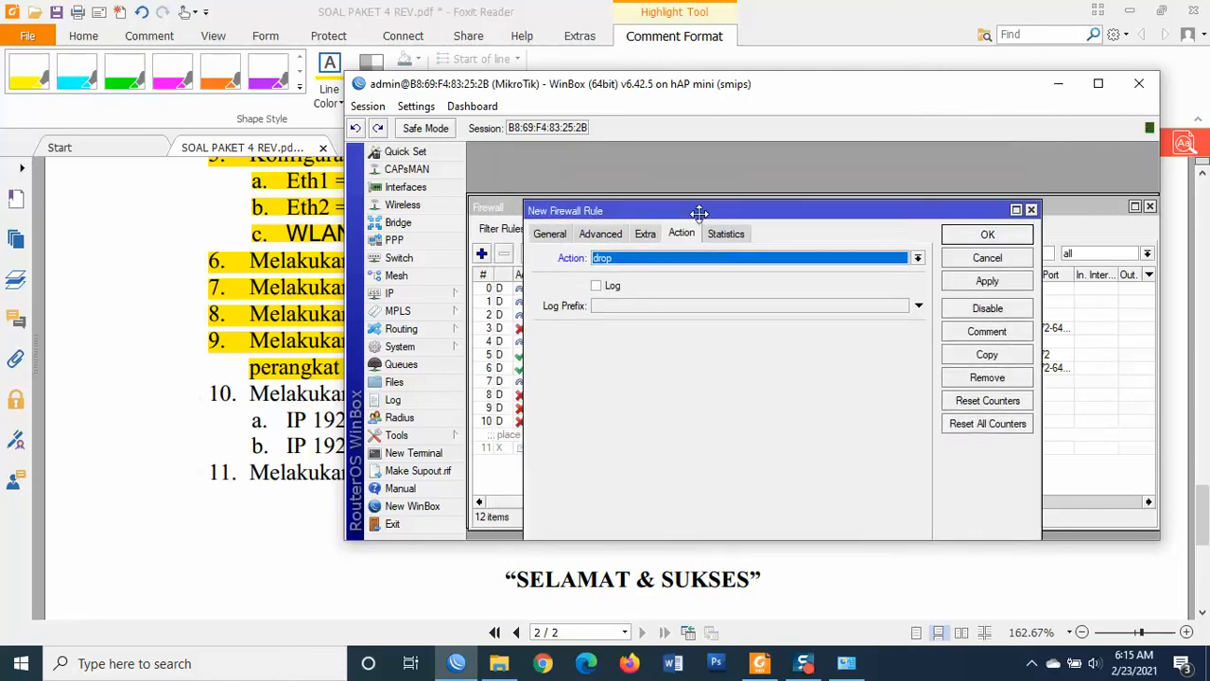
click(976, 282)
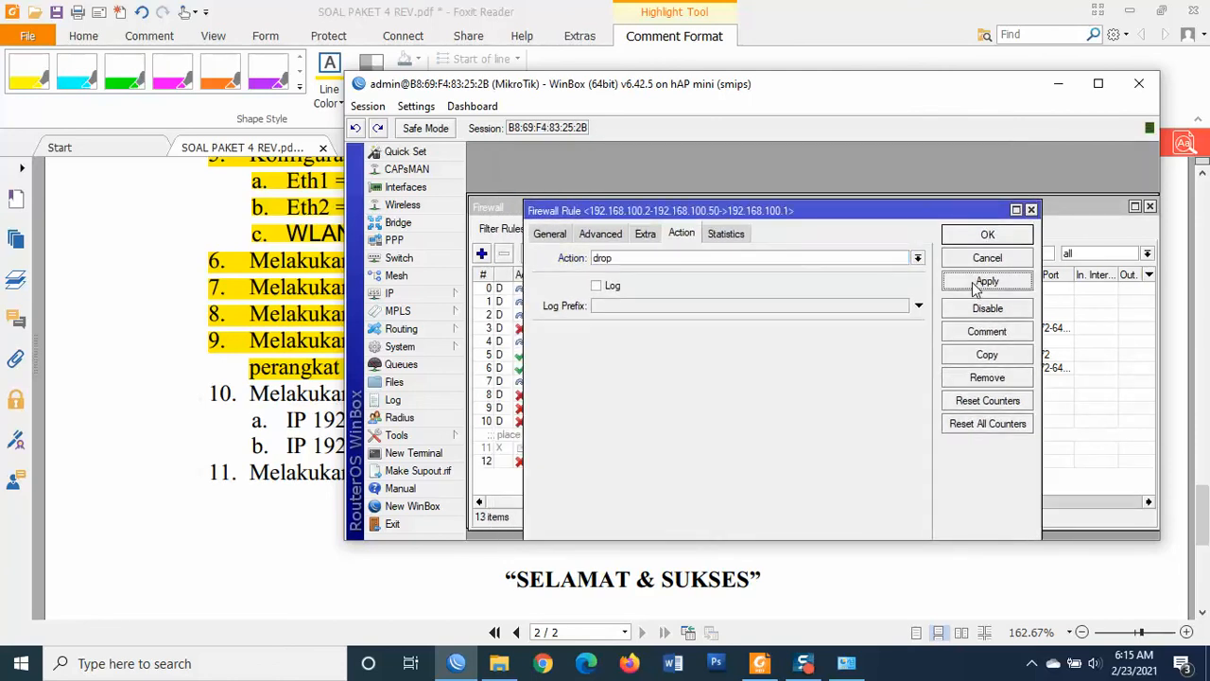
click(983, 235)
click(610, 463)
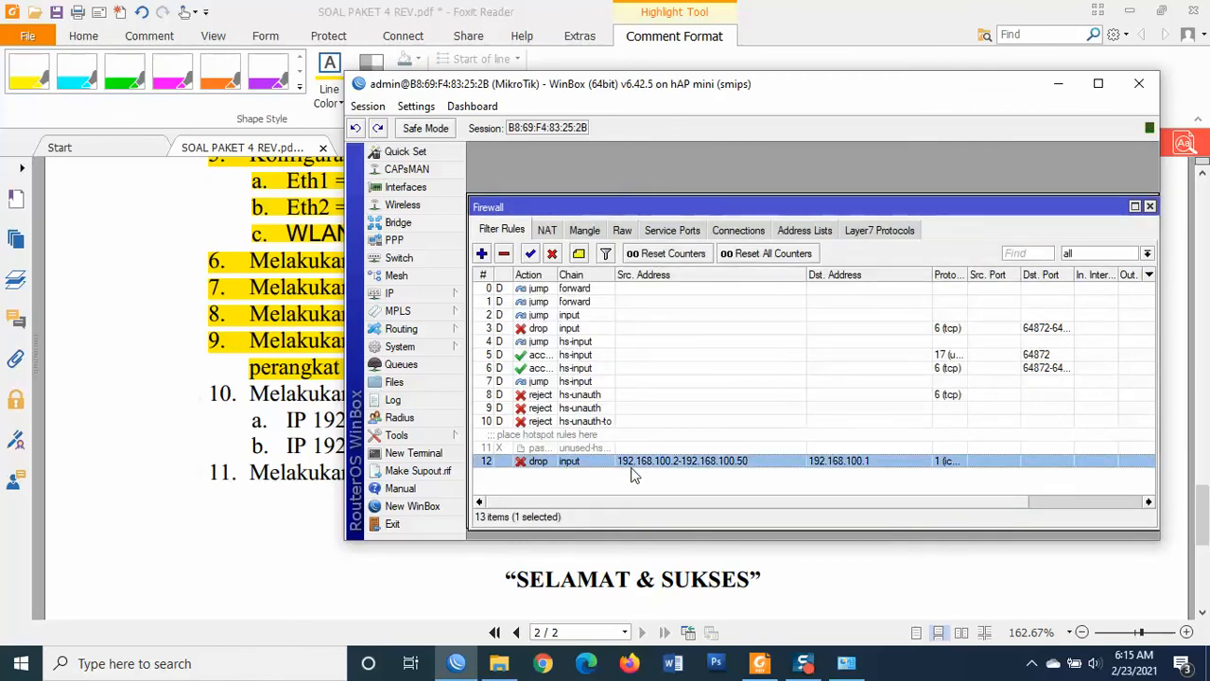
Switch to Windows Network Connections and check the Ethernet 3 connection details for its IPv4 address
click(845, 663)
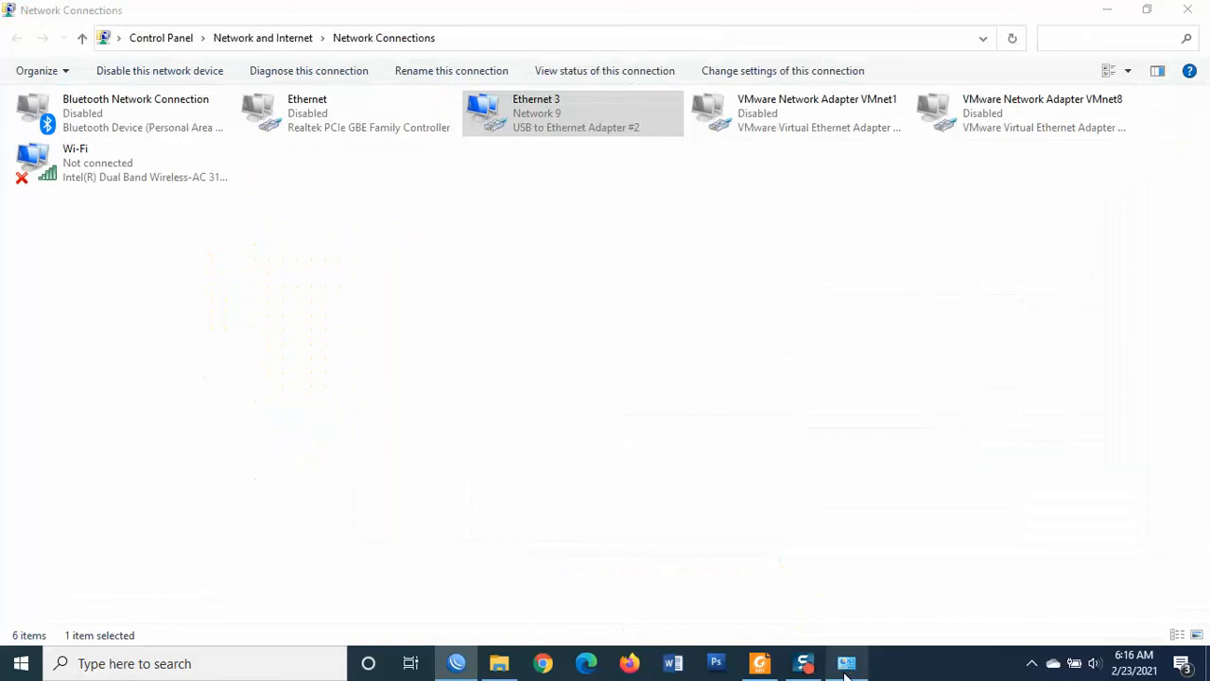
double_click(514, 120)
click(513, 321)
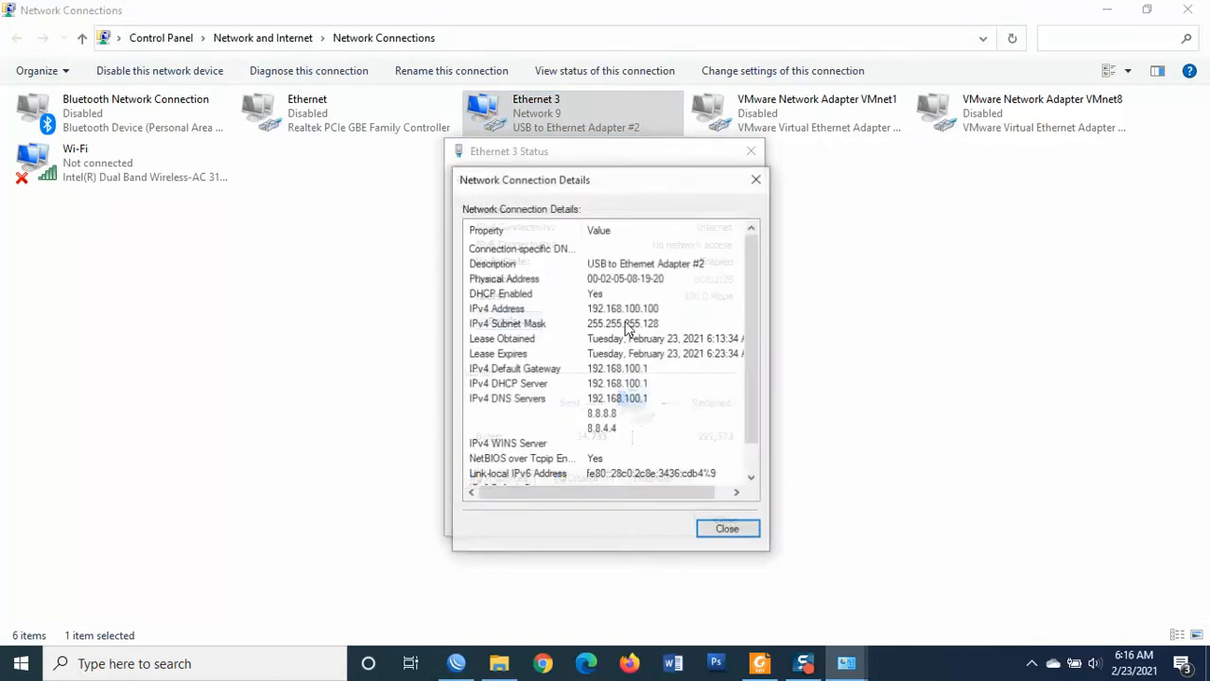
click(721, 530)
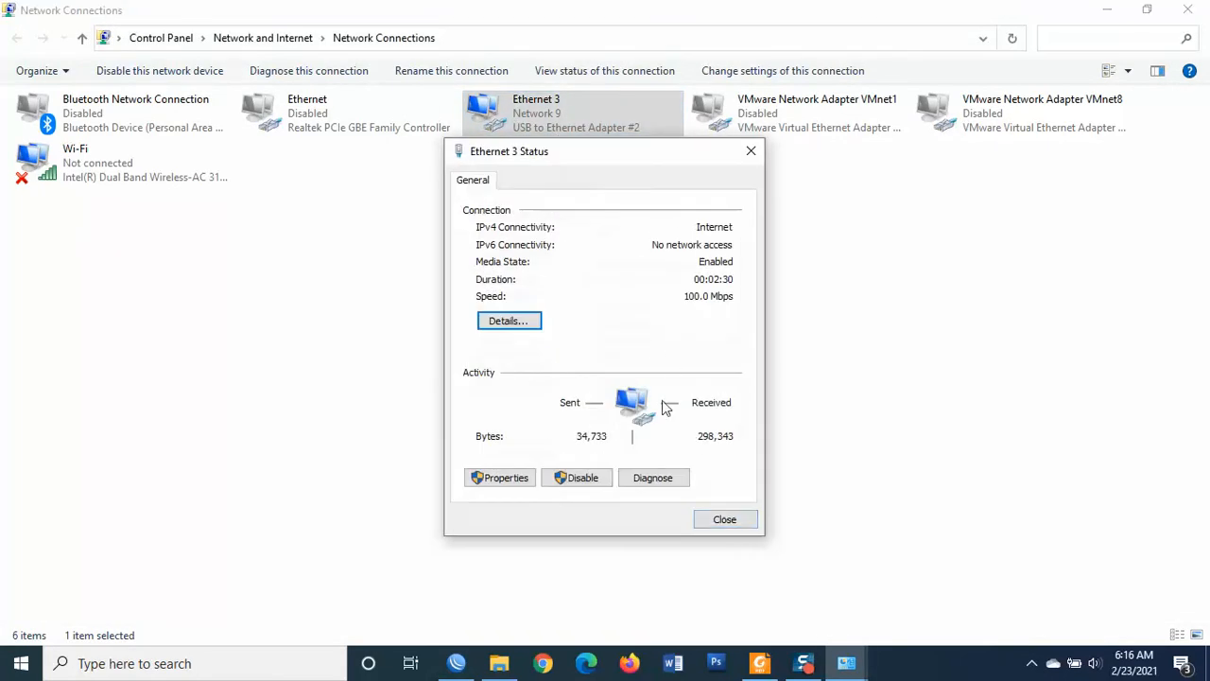
Give Ethernet 3 the static IPv4 address 192.168.100.10, mask 255.255.255.0, gateway 192.168.100.1 and preferred DNS server 8.8.8.8
click(506, 479)
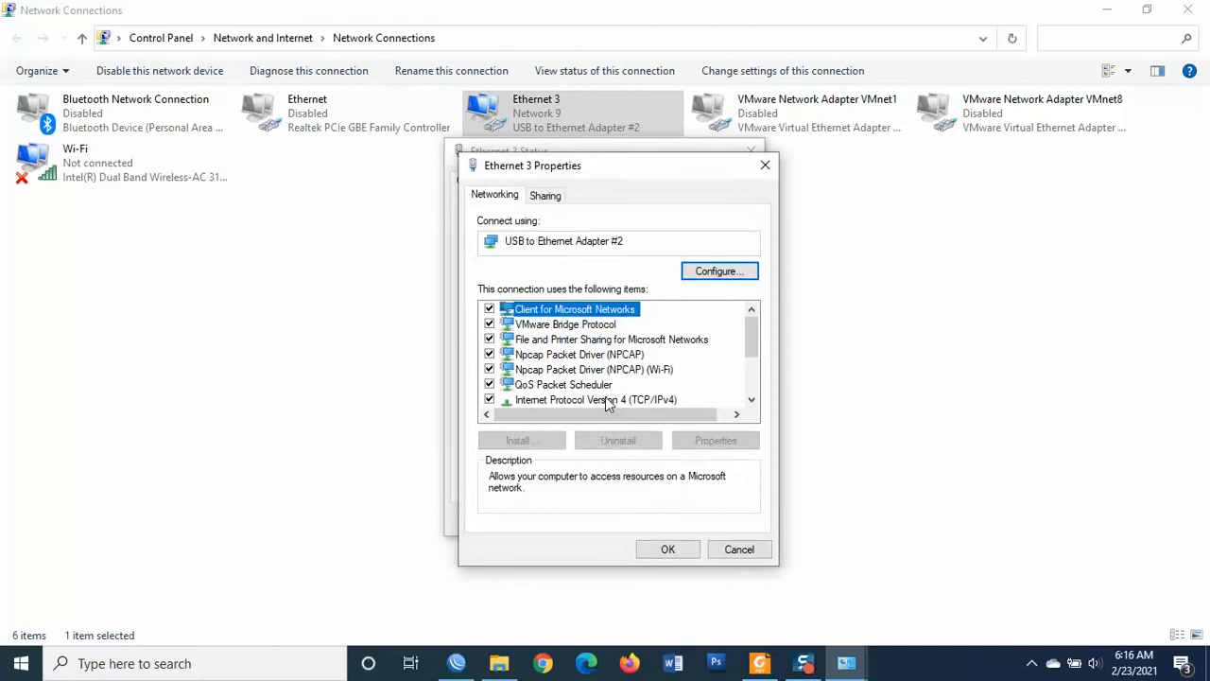
double_click(653, 401)
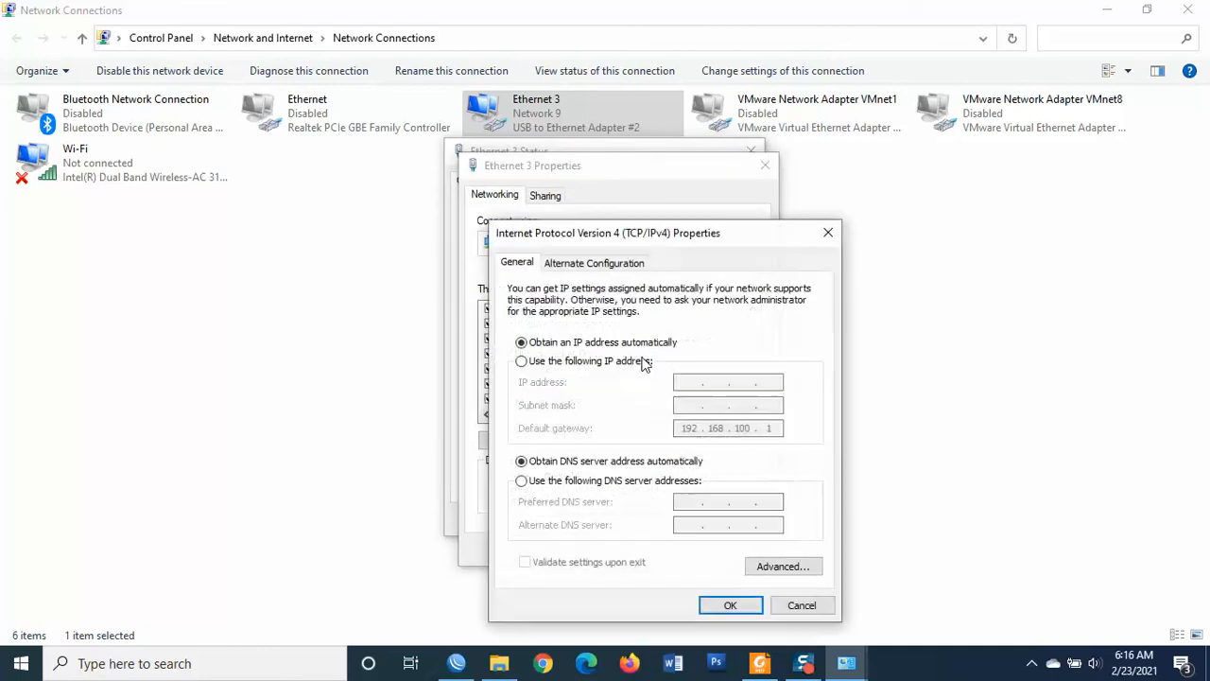
click(610, 366)
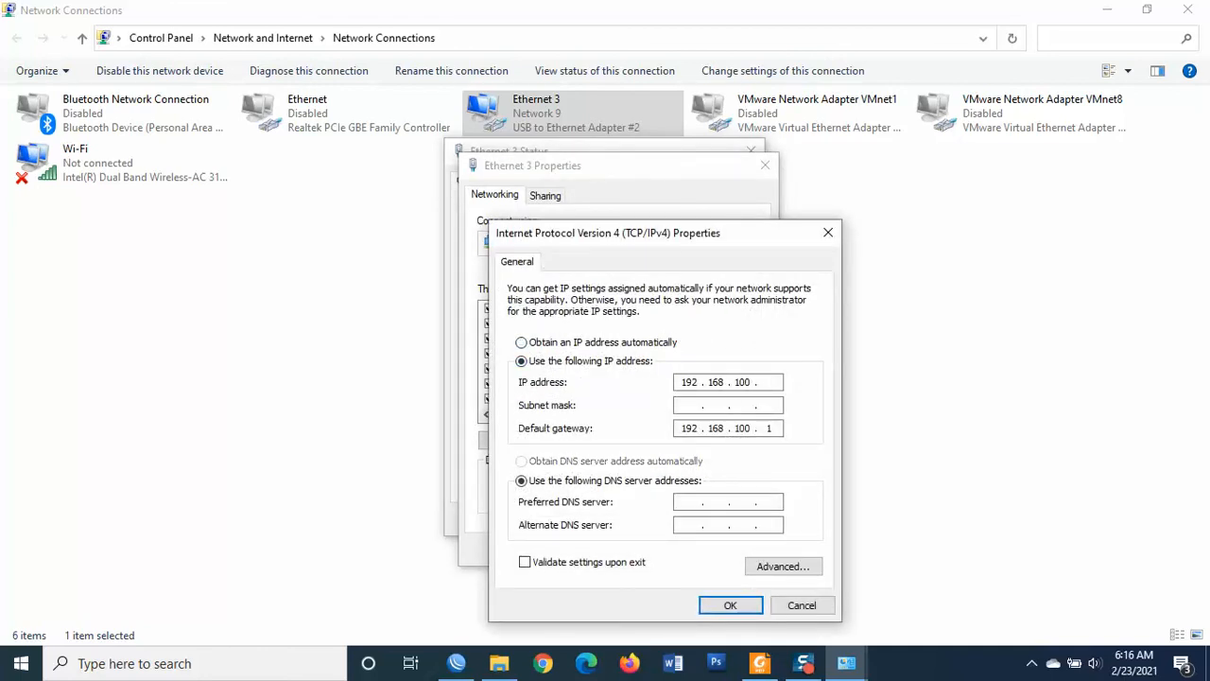
click(689, 405)
click(774, 428)
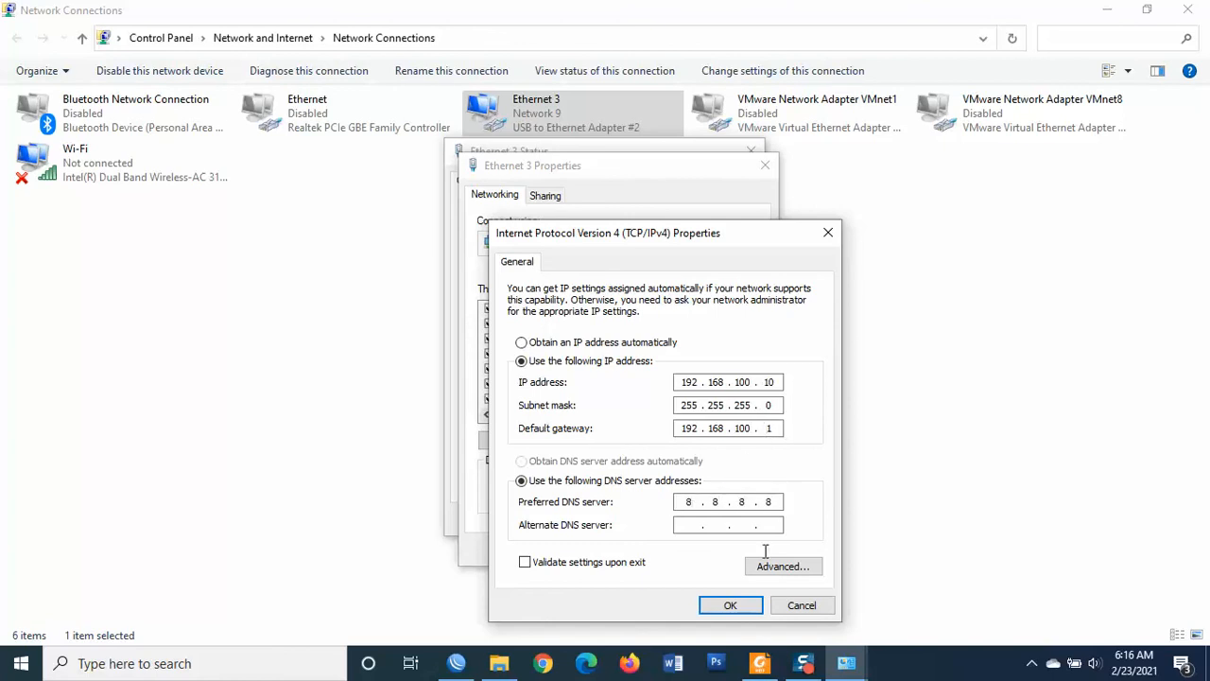
click(730, 605)
click(671, 550)
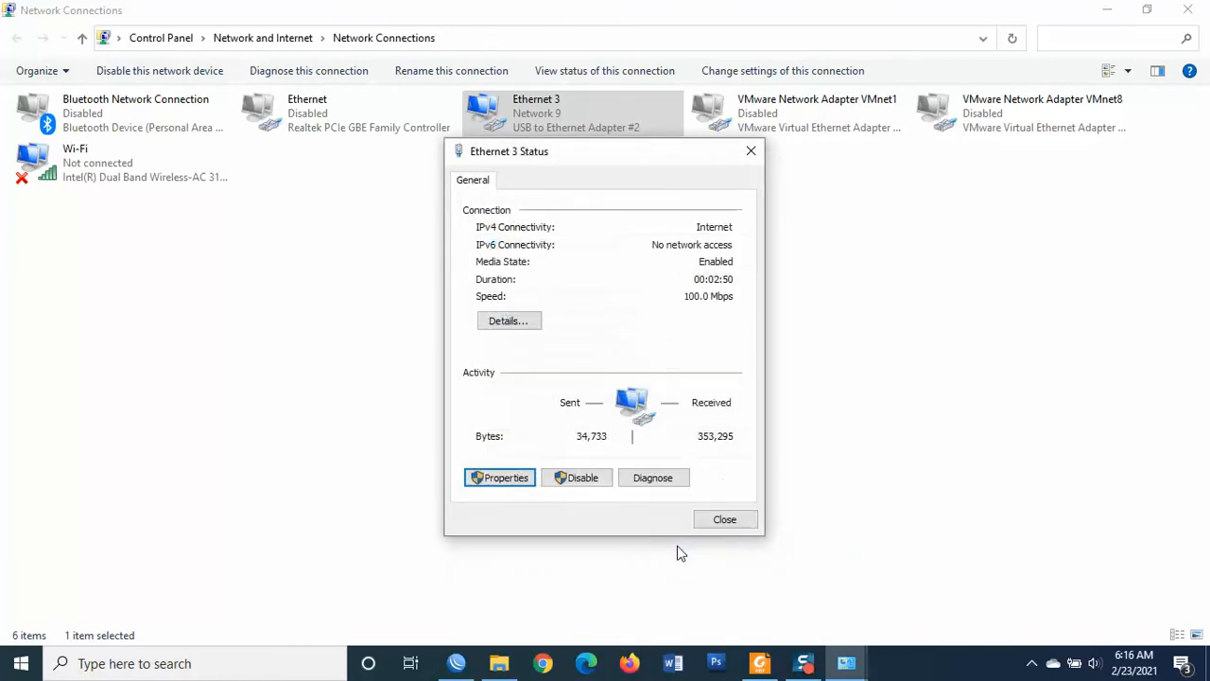
click(723, 521)
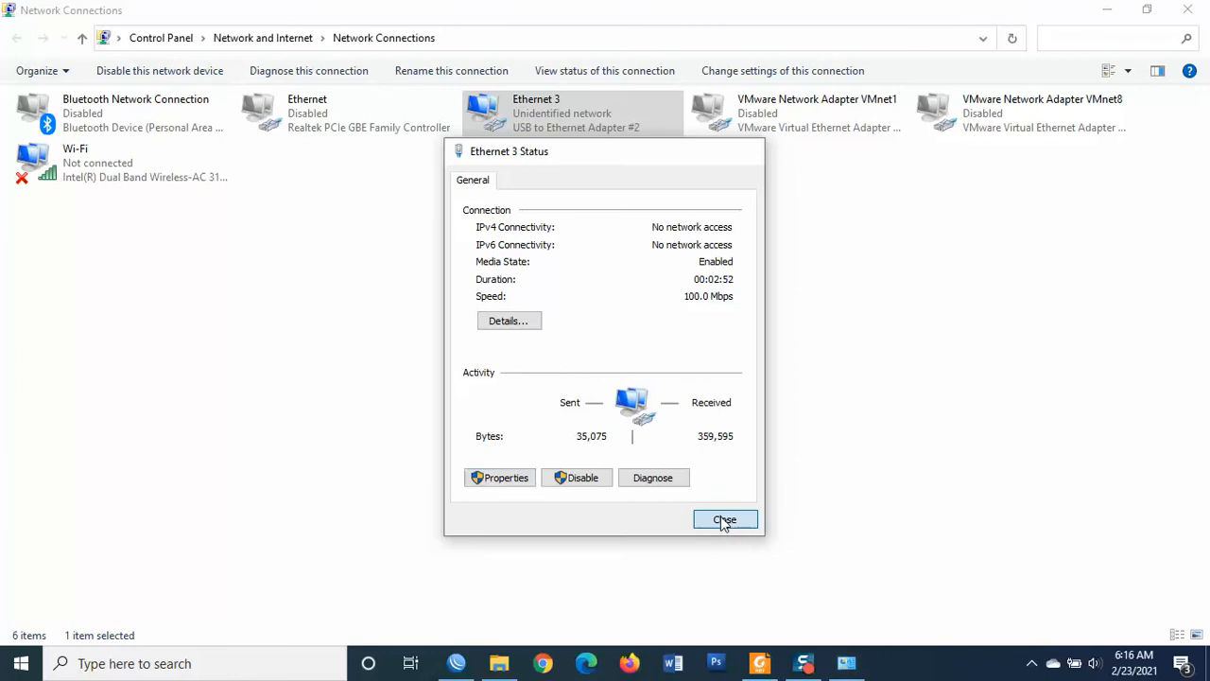
Reopen Ethernet 3's IPv4 properties, fill in the empty default gateway again and save the settings
double_click(527, 108)
click(504, 479)
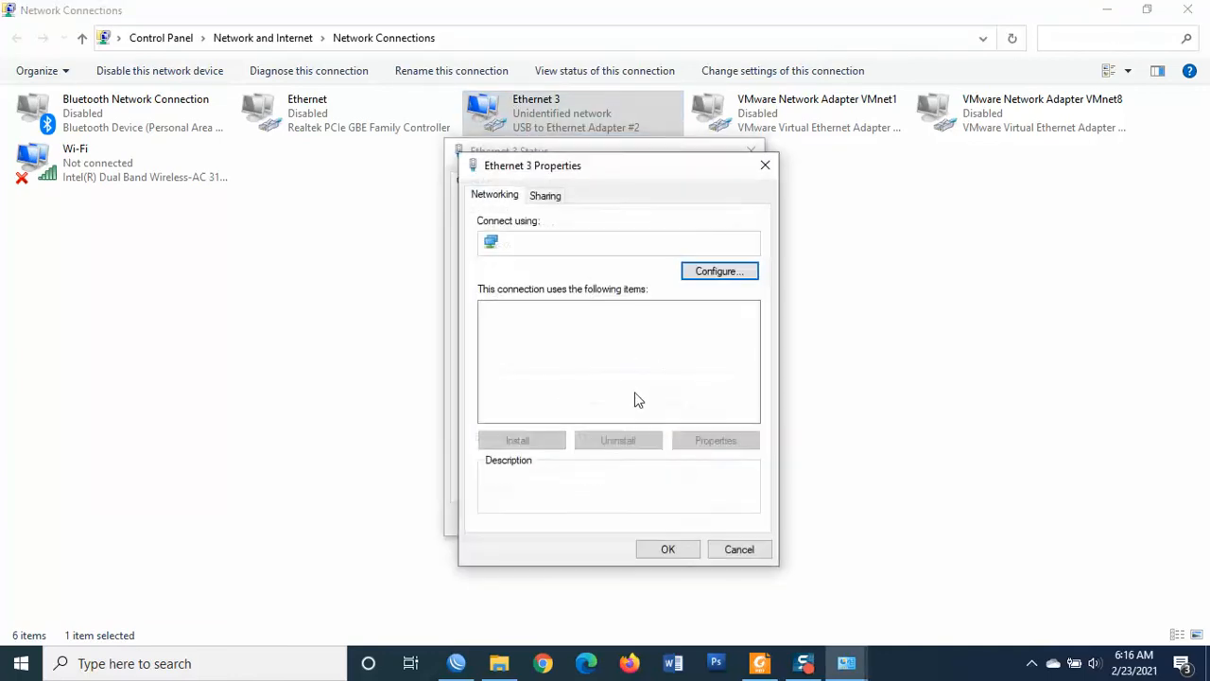
click(659, 399)
double_click(659, 399)
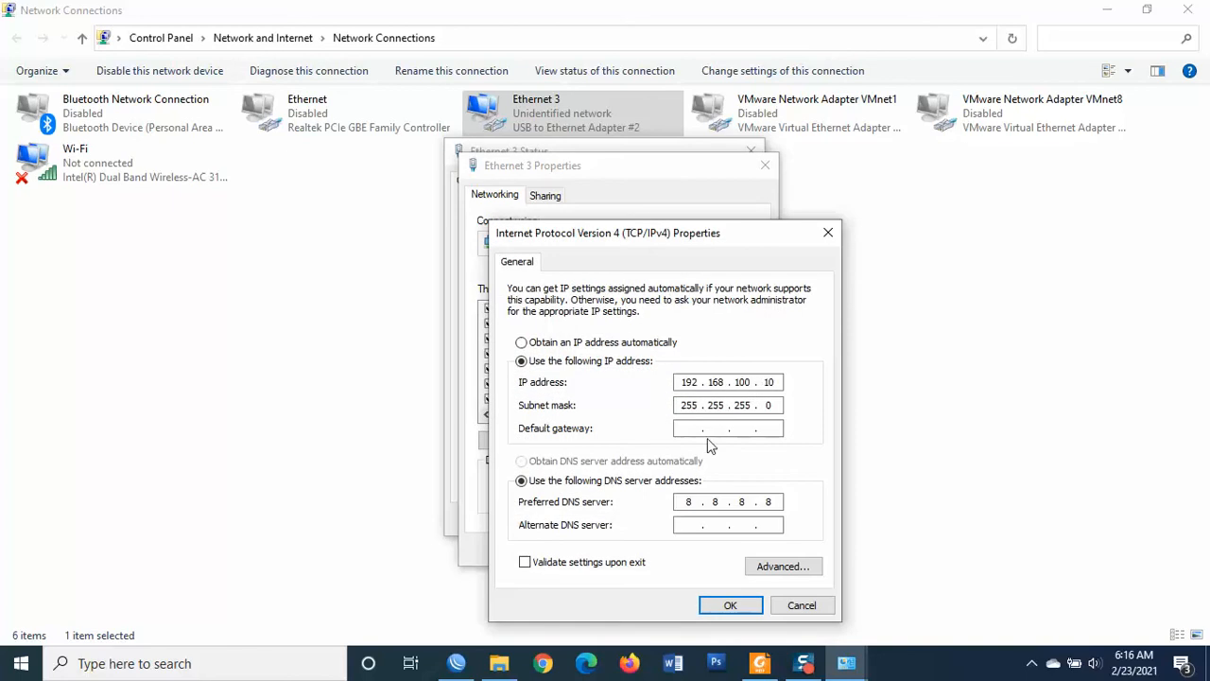
text(192)
click(752, 603)
click(677, 551)
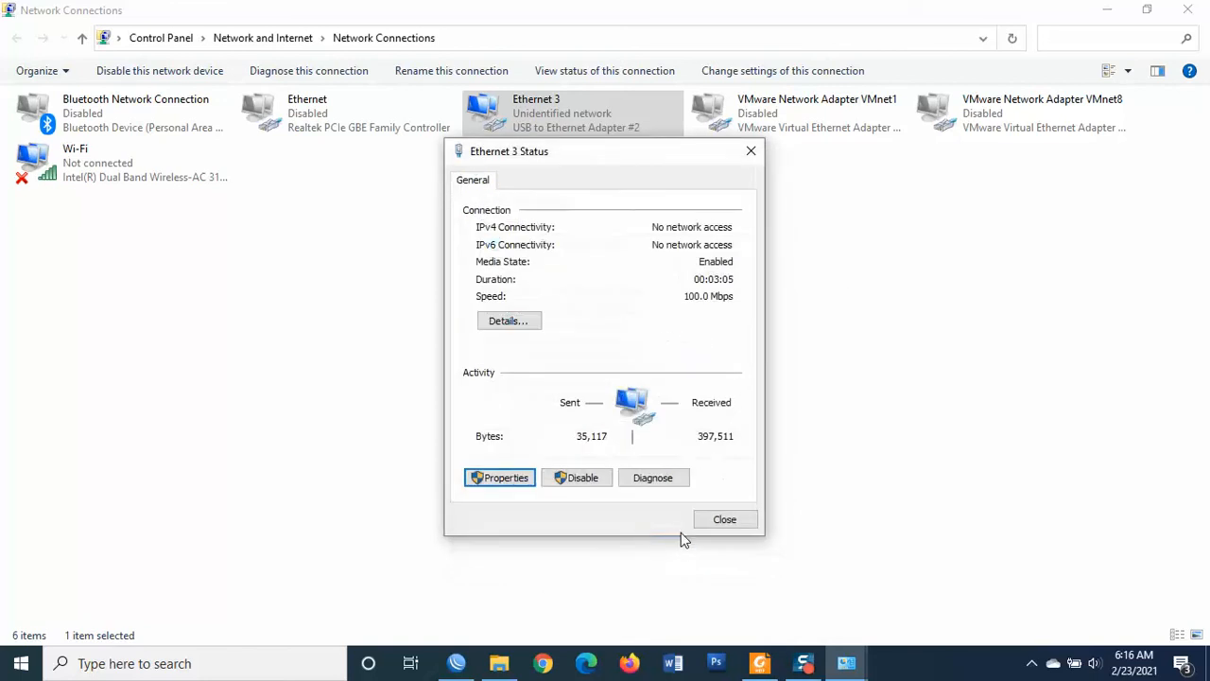
click(737, 520)
Close the Ethernet 3 status window, open Command Prompt and run ipconfig to check the adapter's address
click(439, 496)
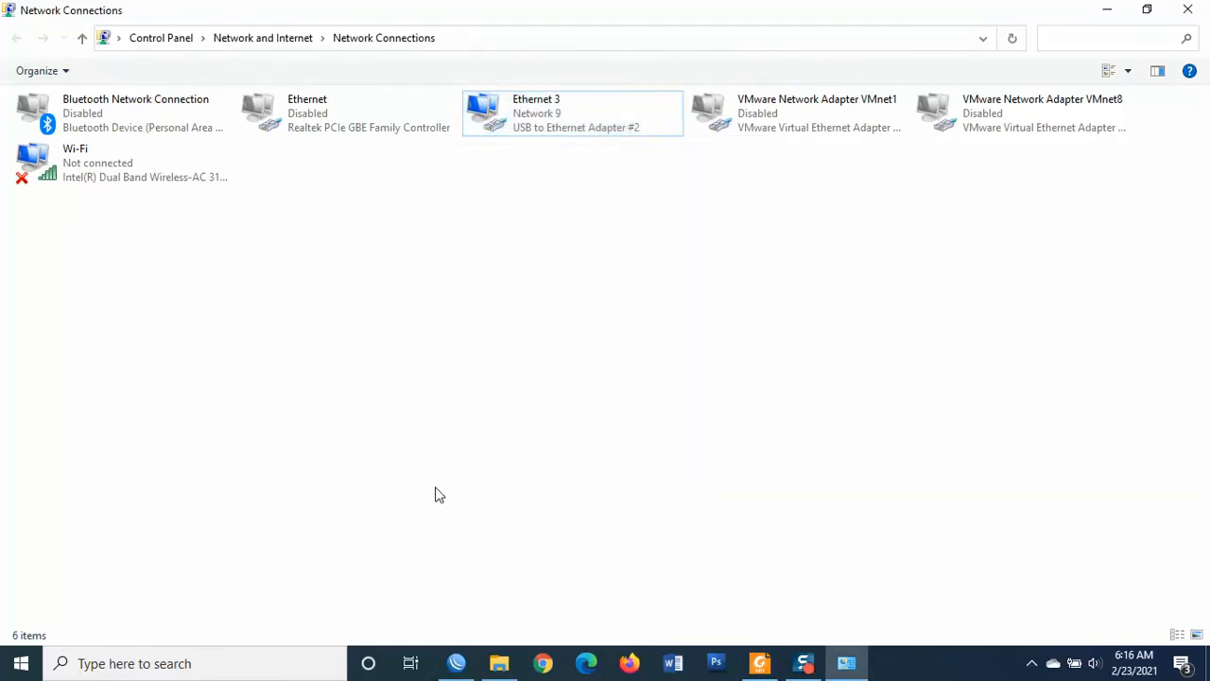
key(super+r)
text(cmd)
key(Return)
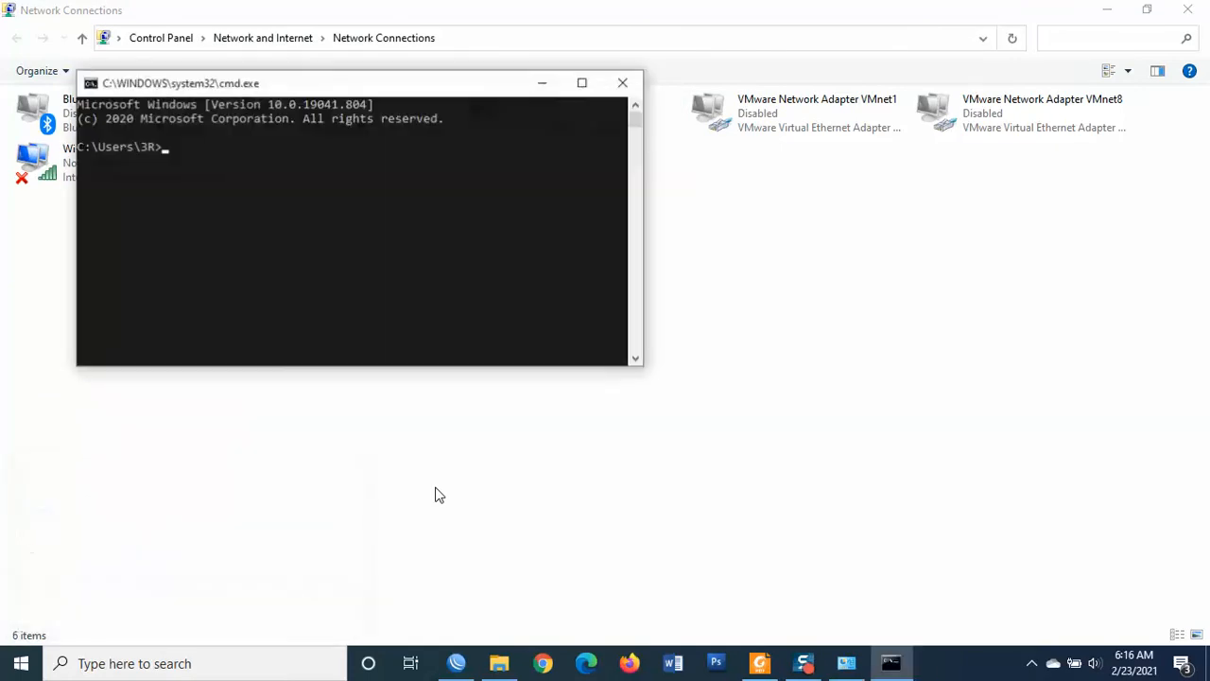
text(ipconfig)
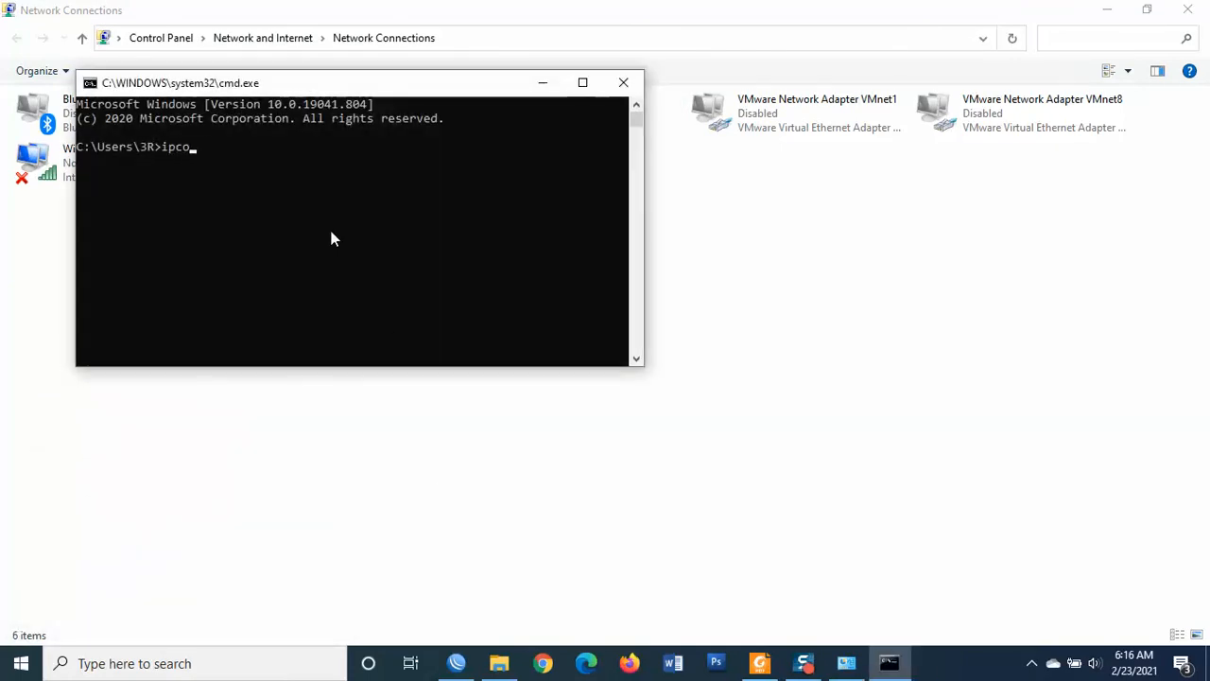
key(Return)
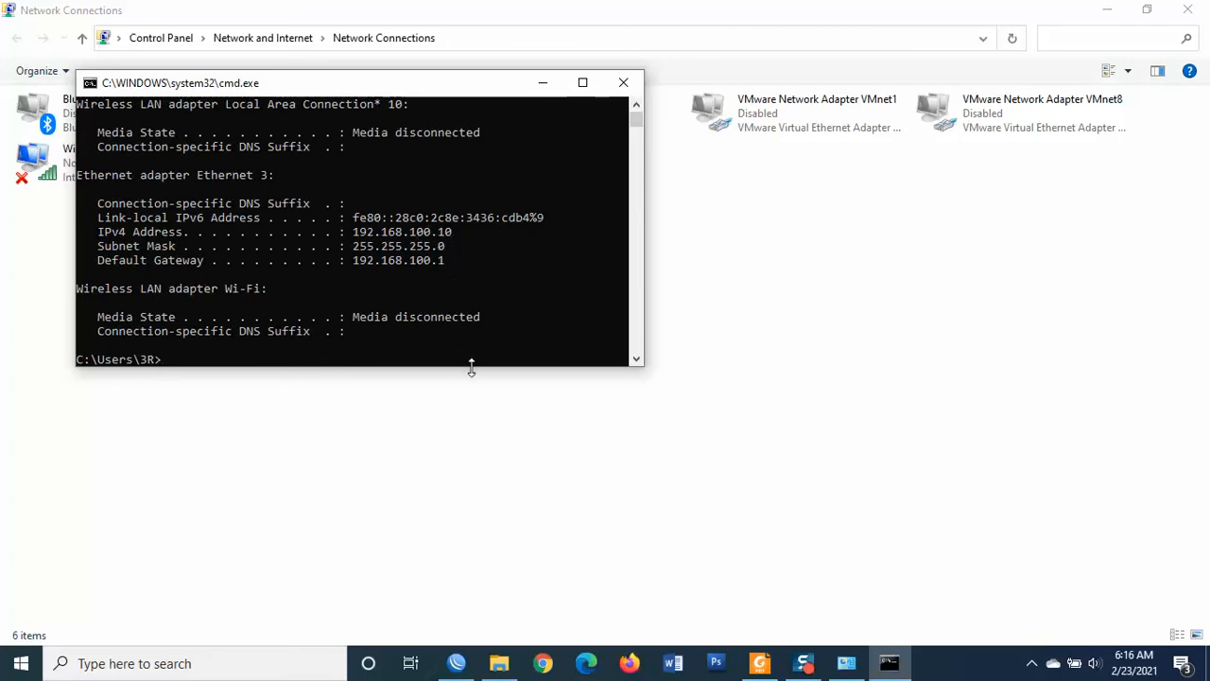
Enlarge the console window, ping 192.168.100.1 and follow the output
drag(470, 368, 463, 417)
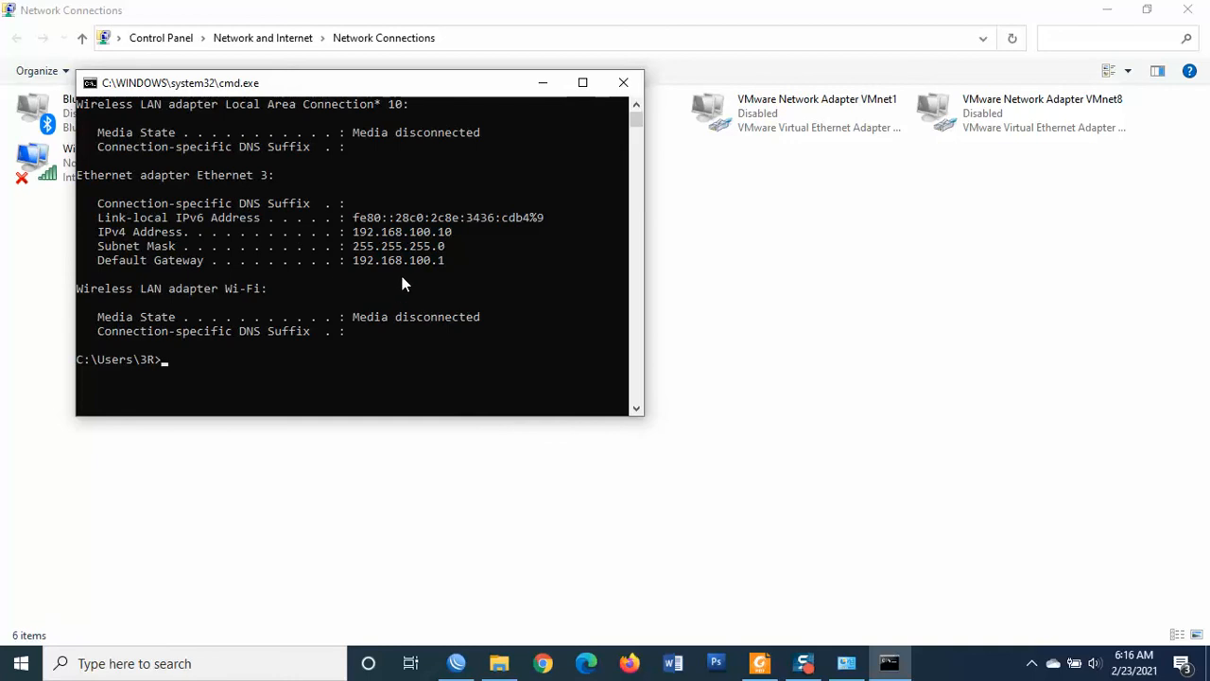
text(g 192.168.100.1)
key(Return)
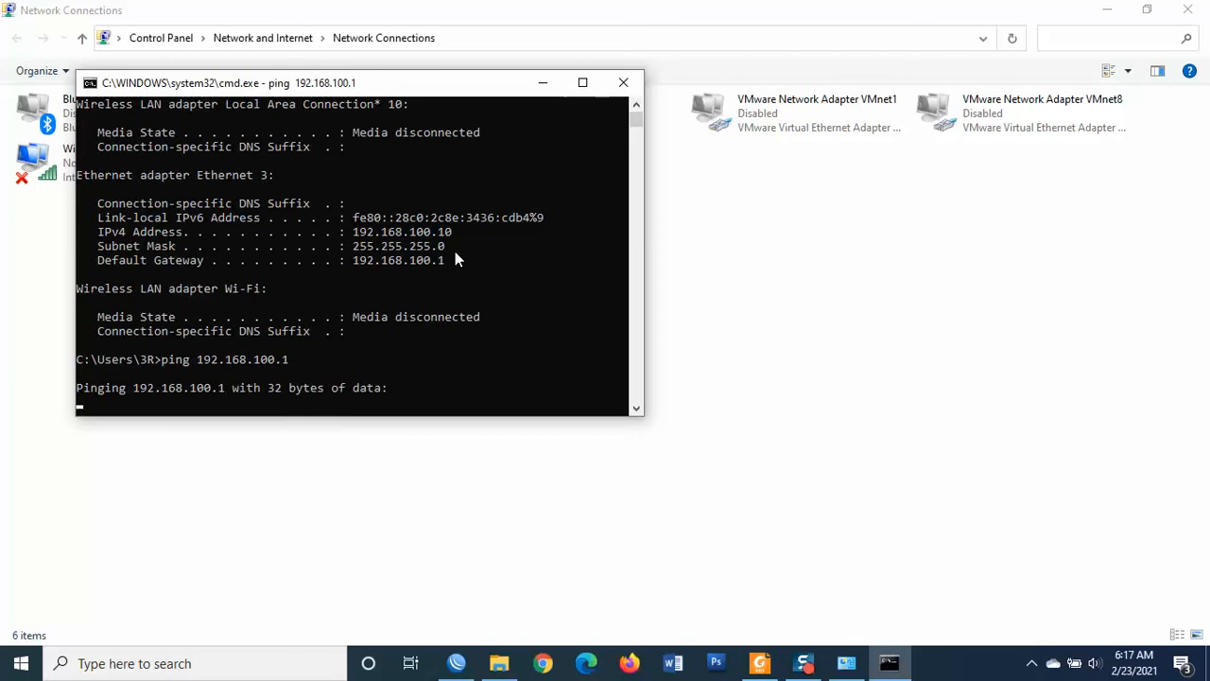
click(636, 410)
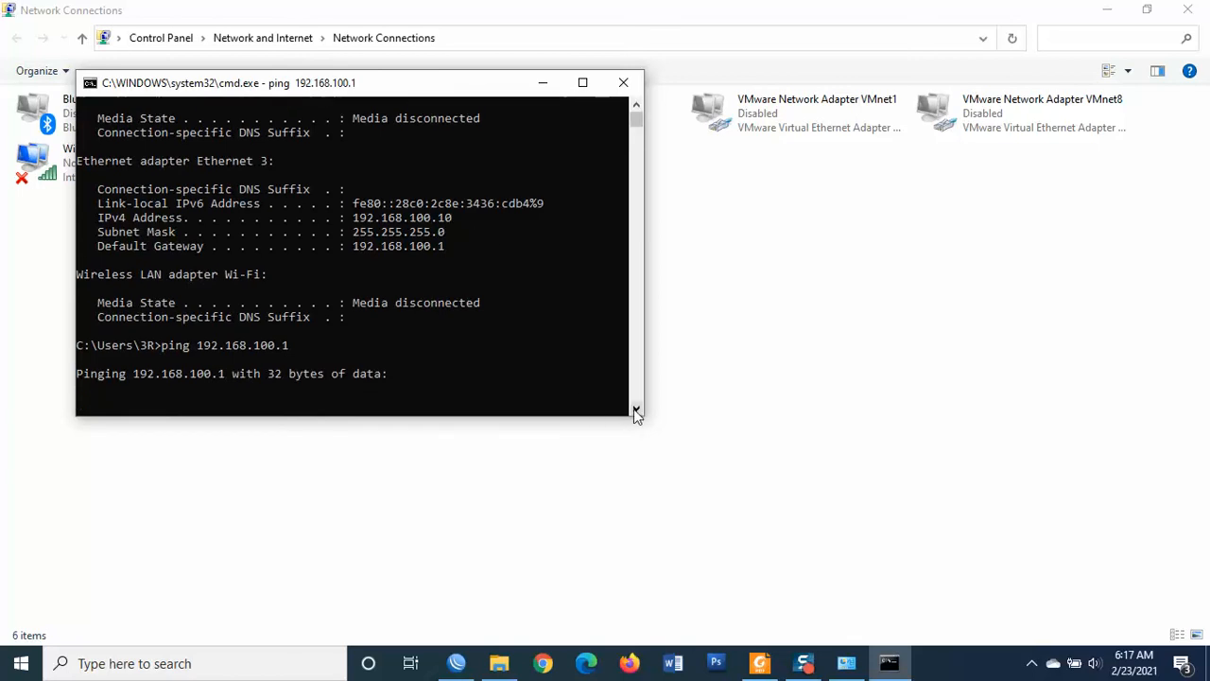
click(635, 409)
click(635, 409)
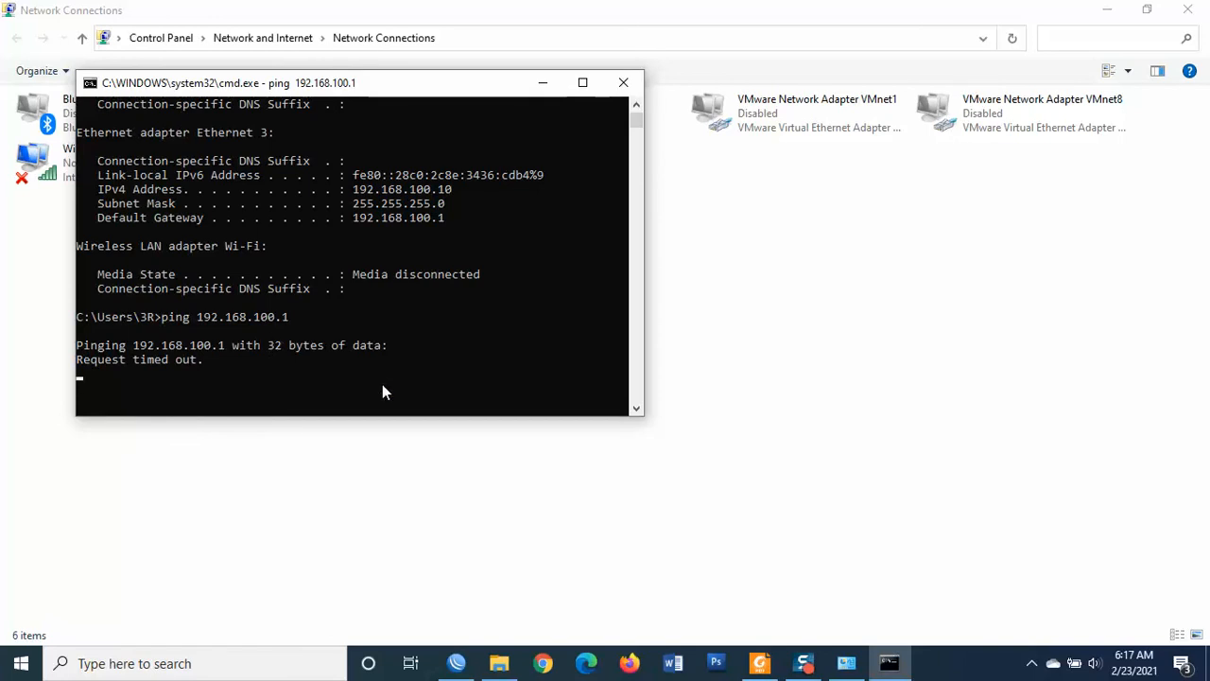
Arrange WinBox and Command Prompt side by side and start a continuous ping with "ping 192.168.100.1 -t"
click(460, 665)
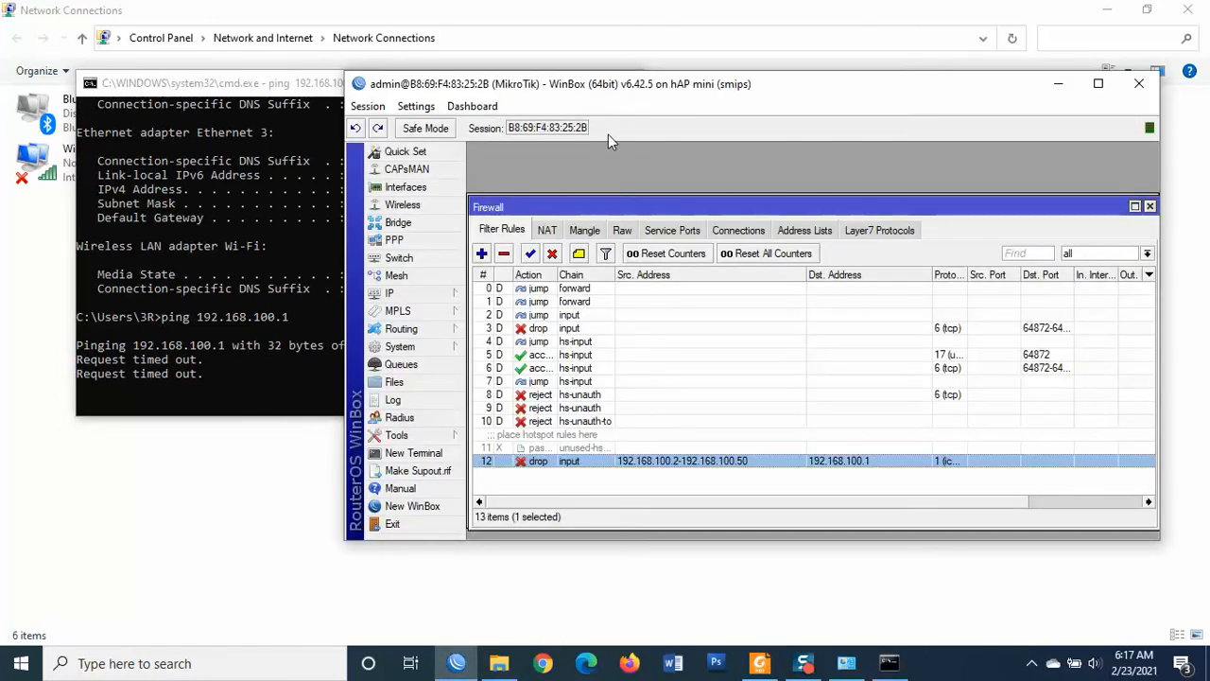
drag(629, 85, 767, 83)
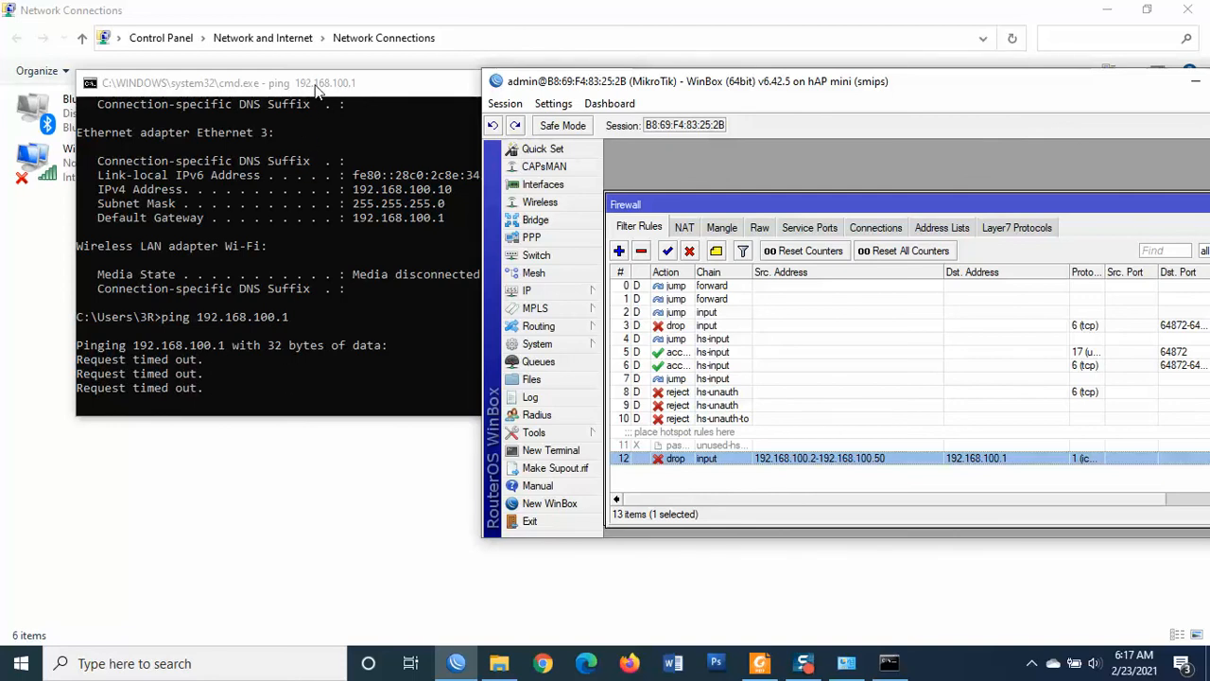
click(304, 333)
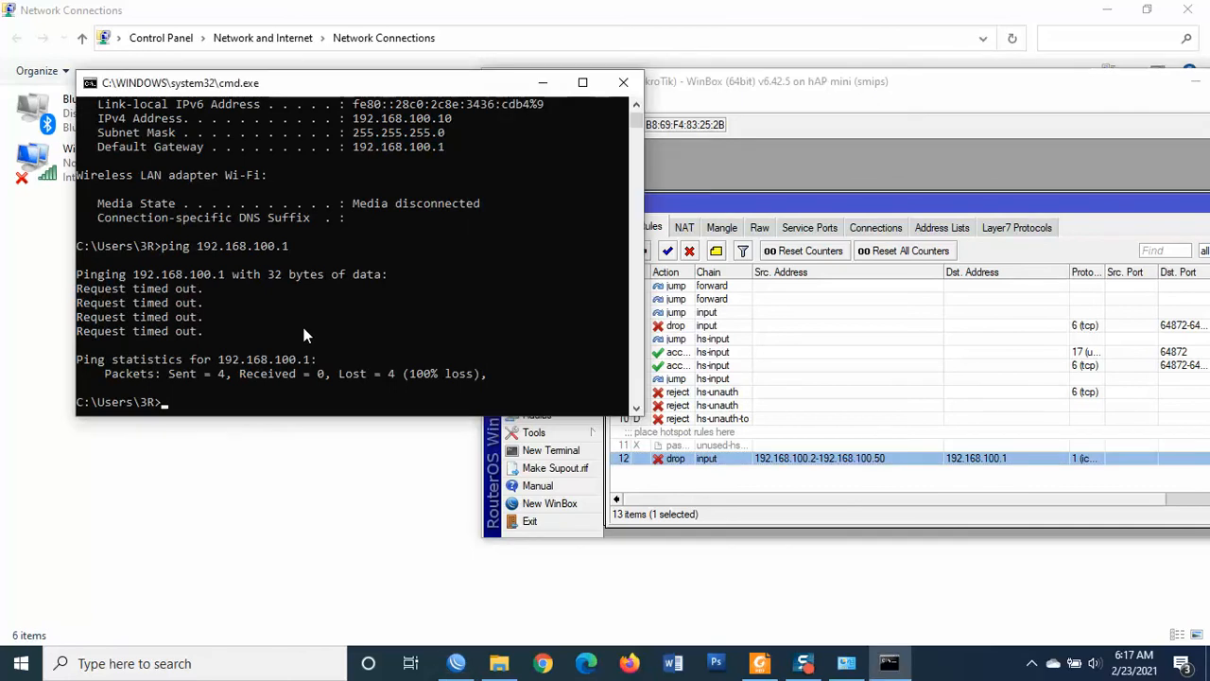
text(ping 192.168.100.1 -t)
key(Return)
click(661, 92)
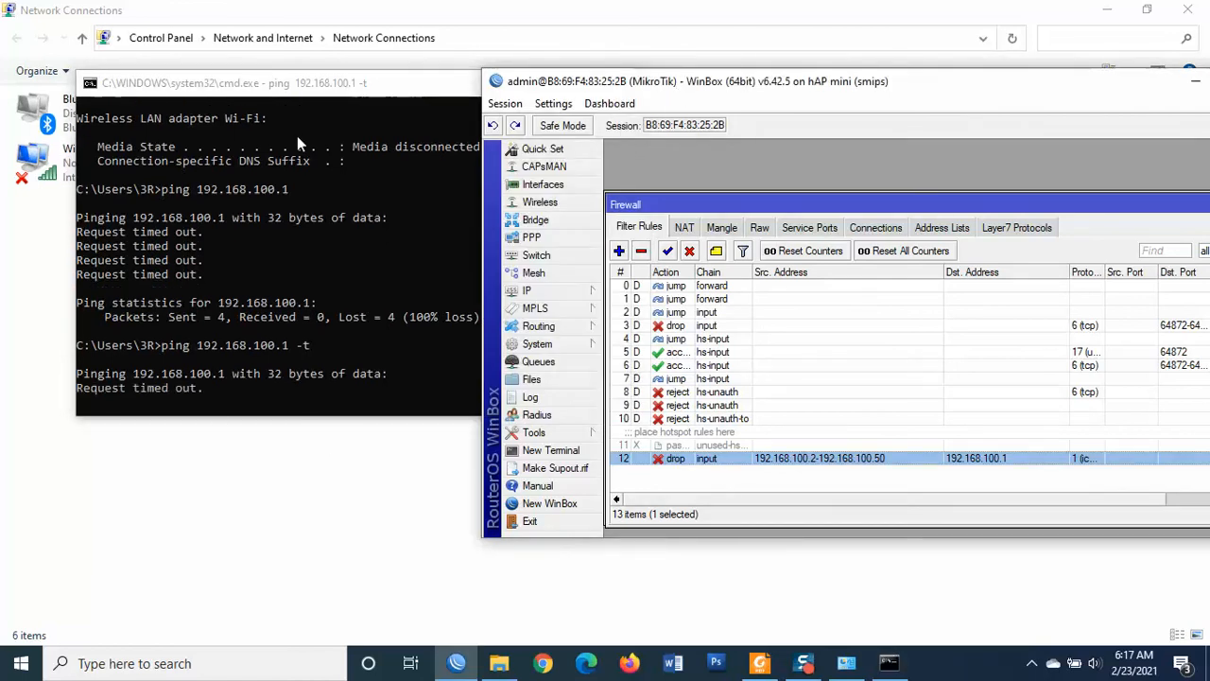
drag(293, 89, 261, 80)
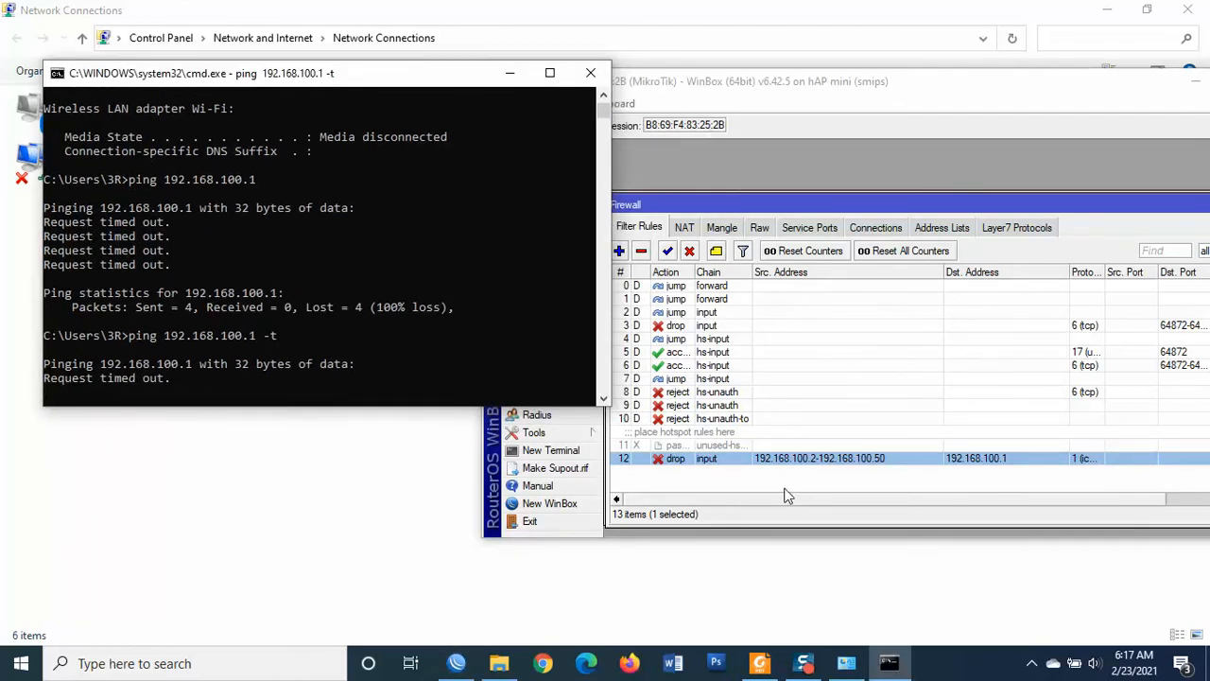
Disable the 192.168.100.2-192.168.100.50 drop rule in WinBox while the ping runs, and re-enable it
click(717, 459)
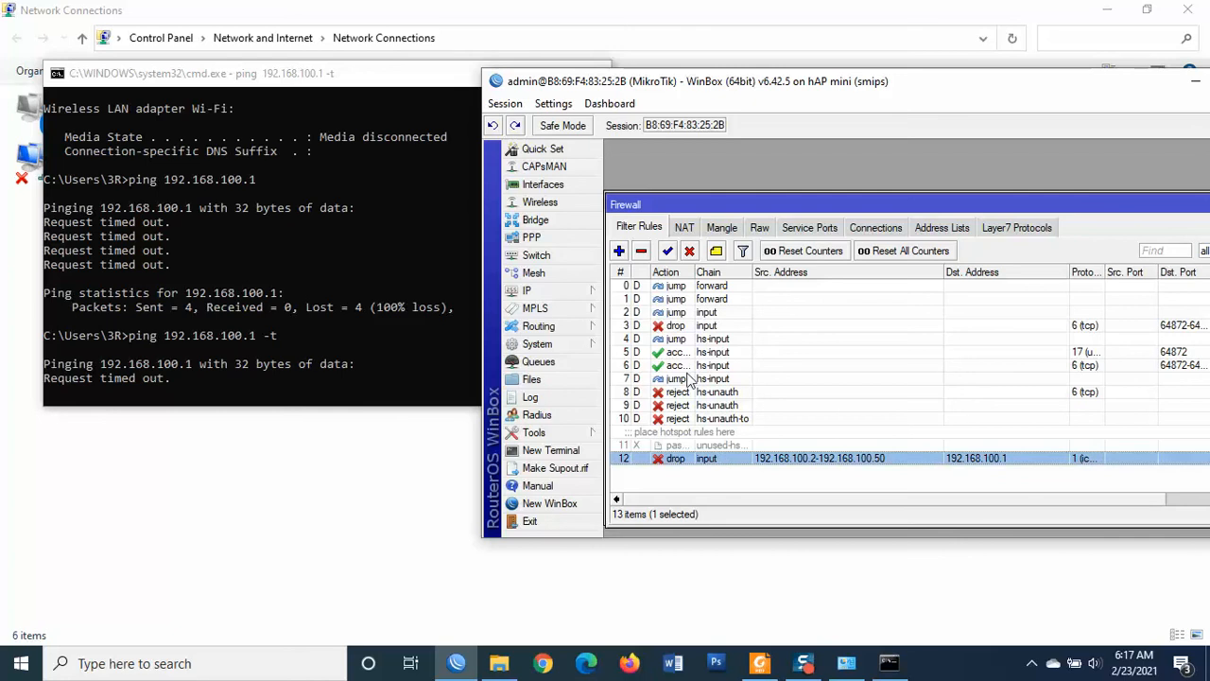
click(691, 252)
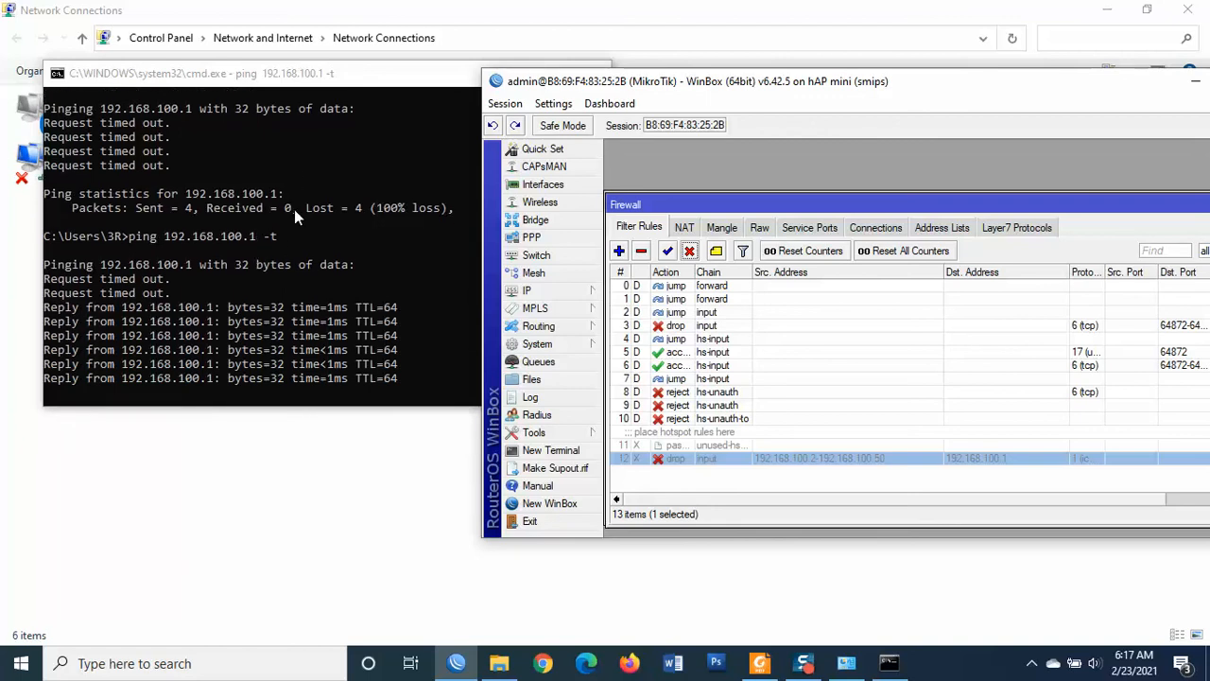
click(667, 251)
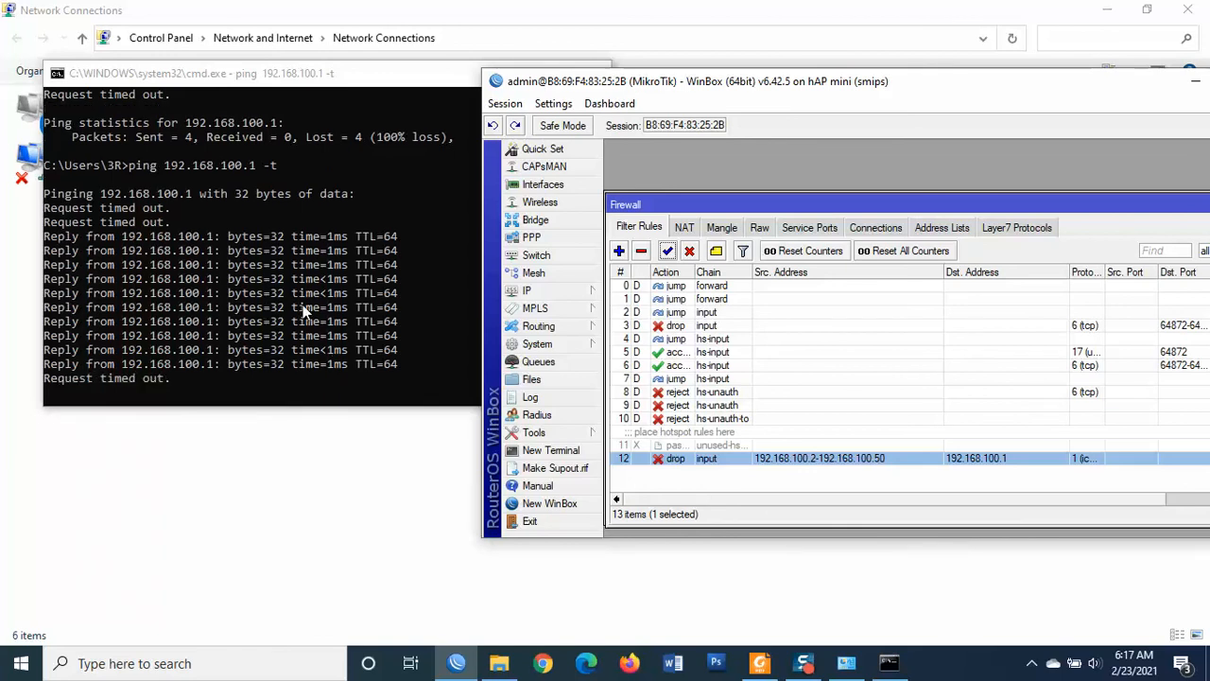
Stop the continuous ping in Command Prompt, run "ping 192.168.100.1 -t" again and stop it
click(334, 210)
key(ctrl+c)
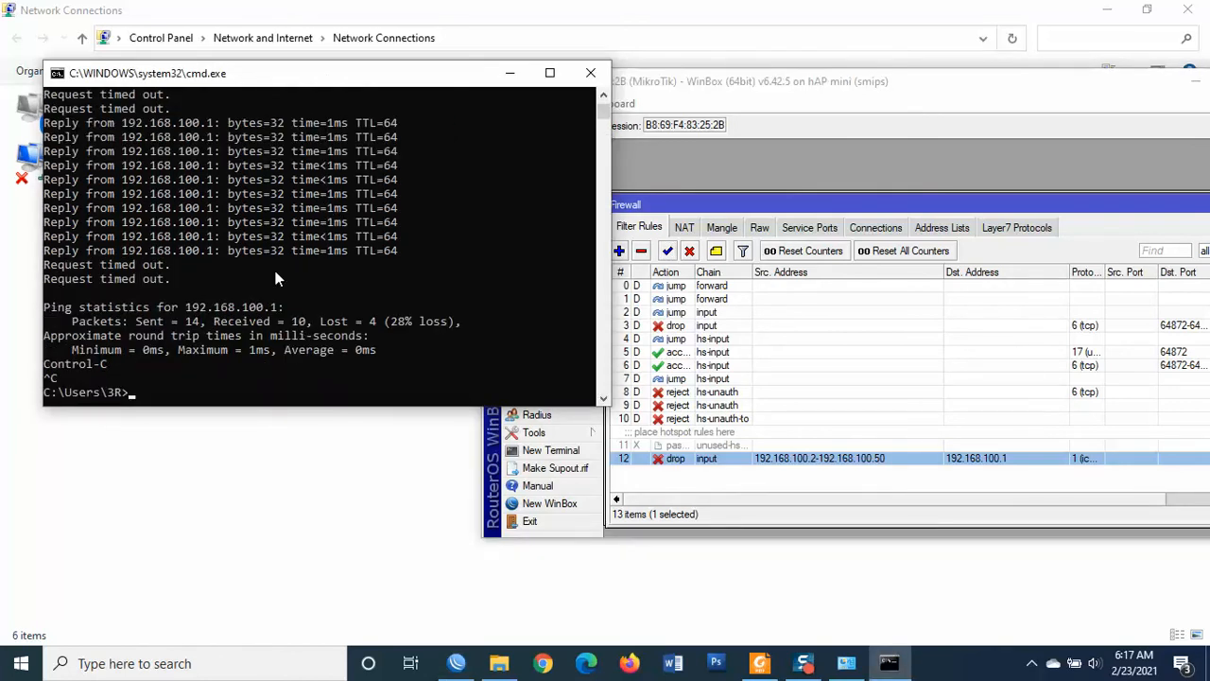
key(Up)
key(Return)
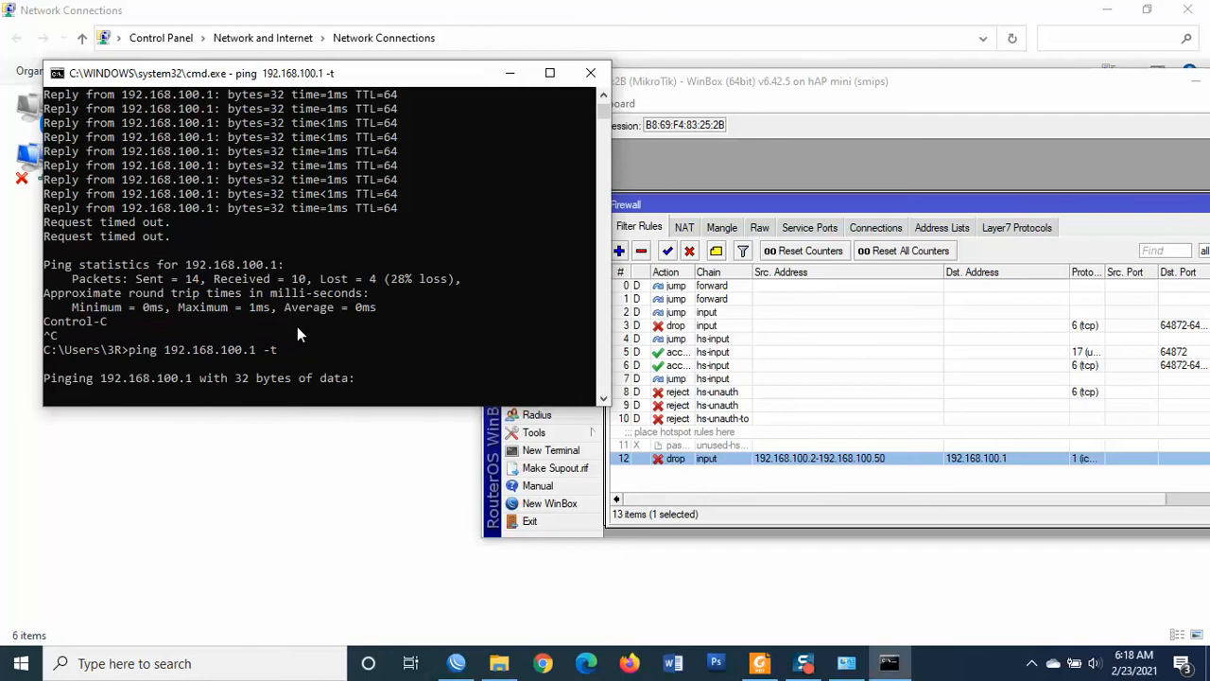
key(ctrl+c)
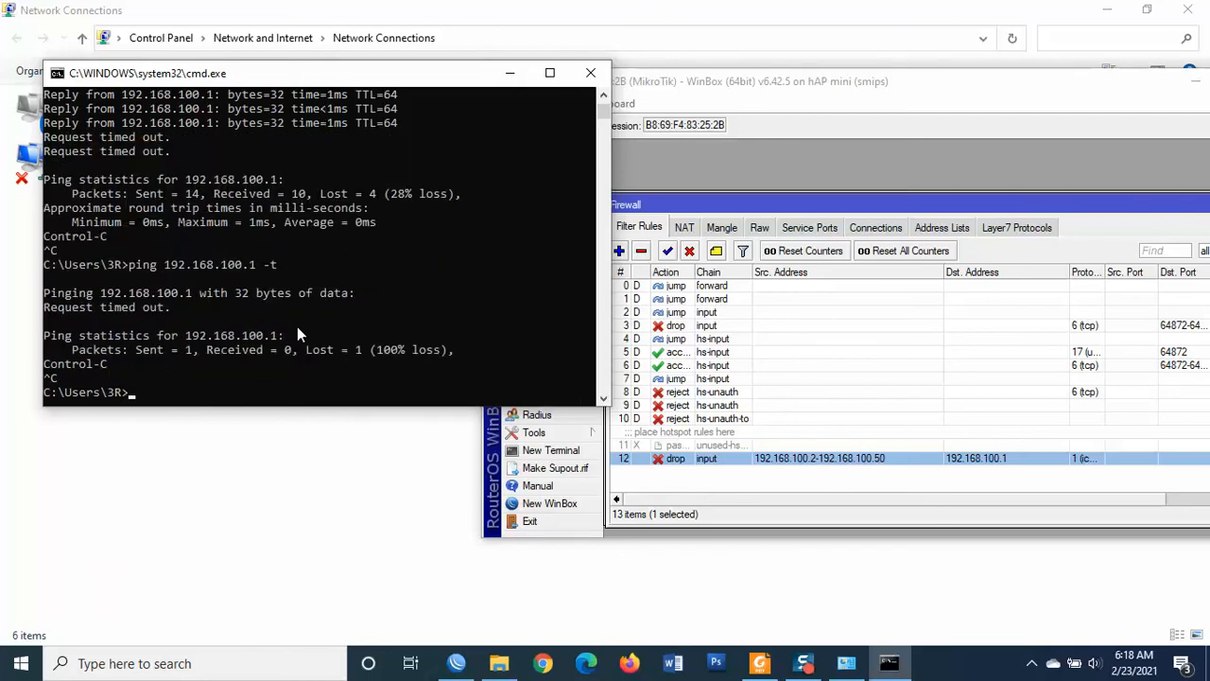
Ping 8.8.8.8 to test the internet connection and return to WinBox
text(ping 8.8.8.8)
key(Return)
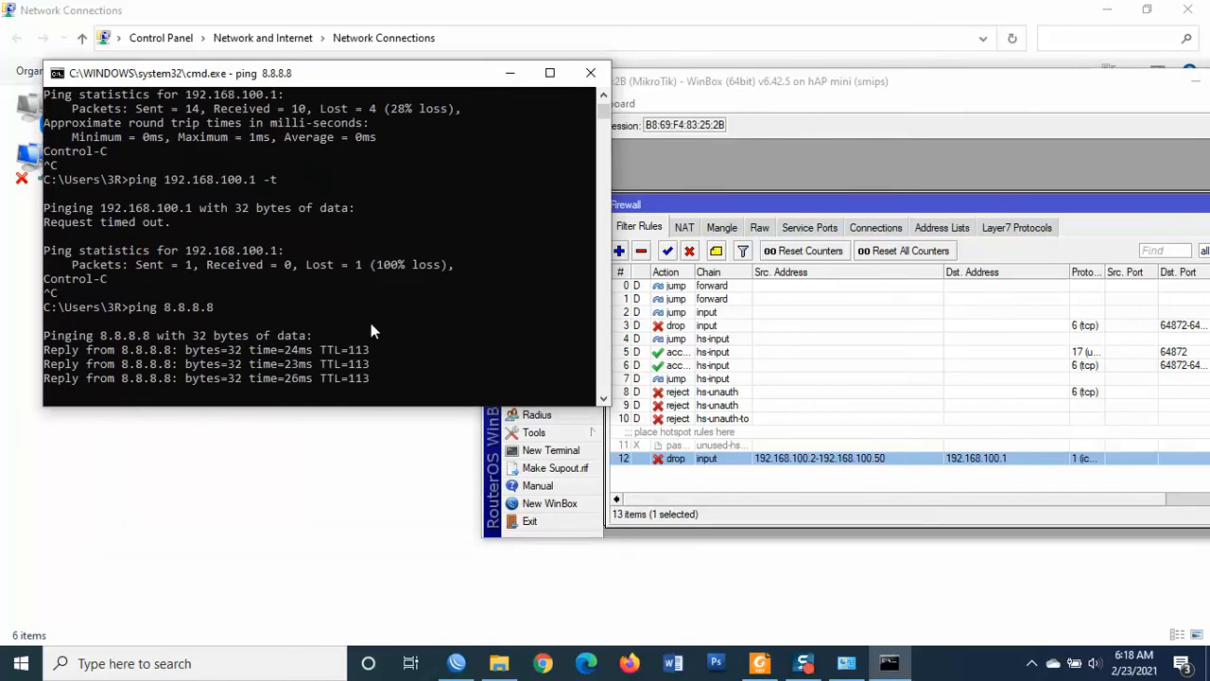
click(713, 84)
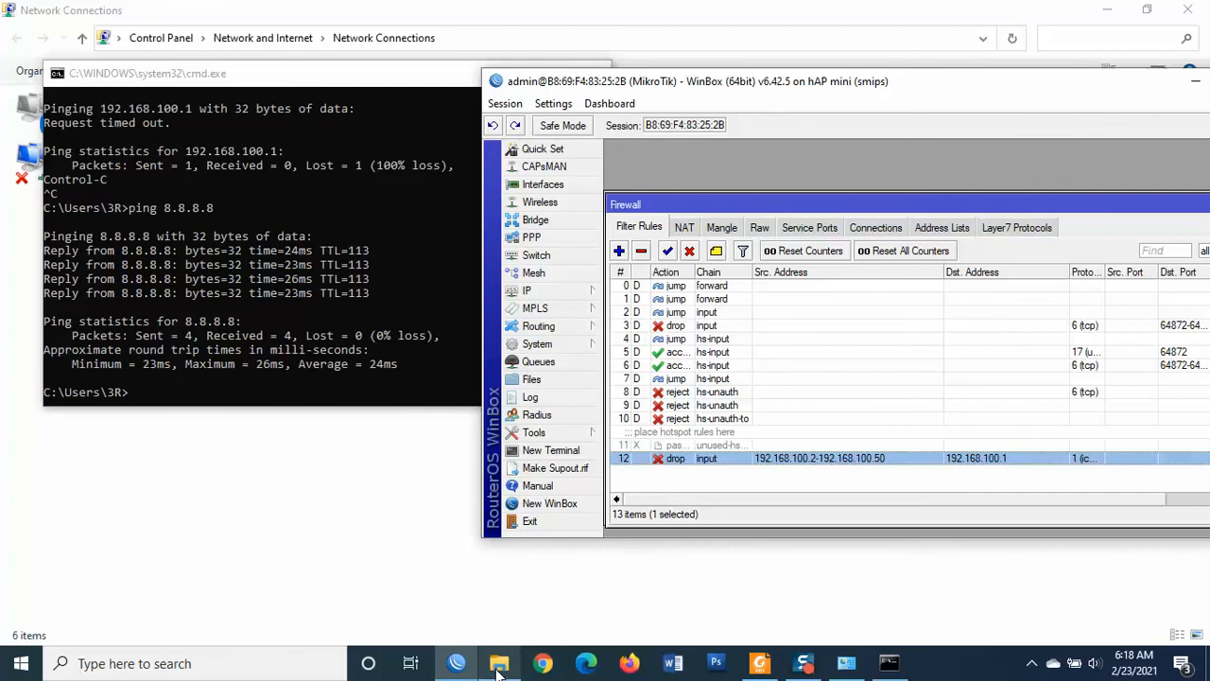
Switch to Foxit Reader and highlight the item 10 heading and line a, plus the address endings 51 and 100 in line b
click(759, 662)
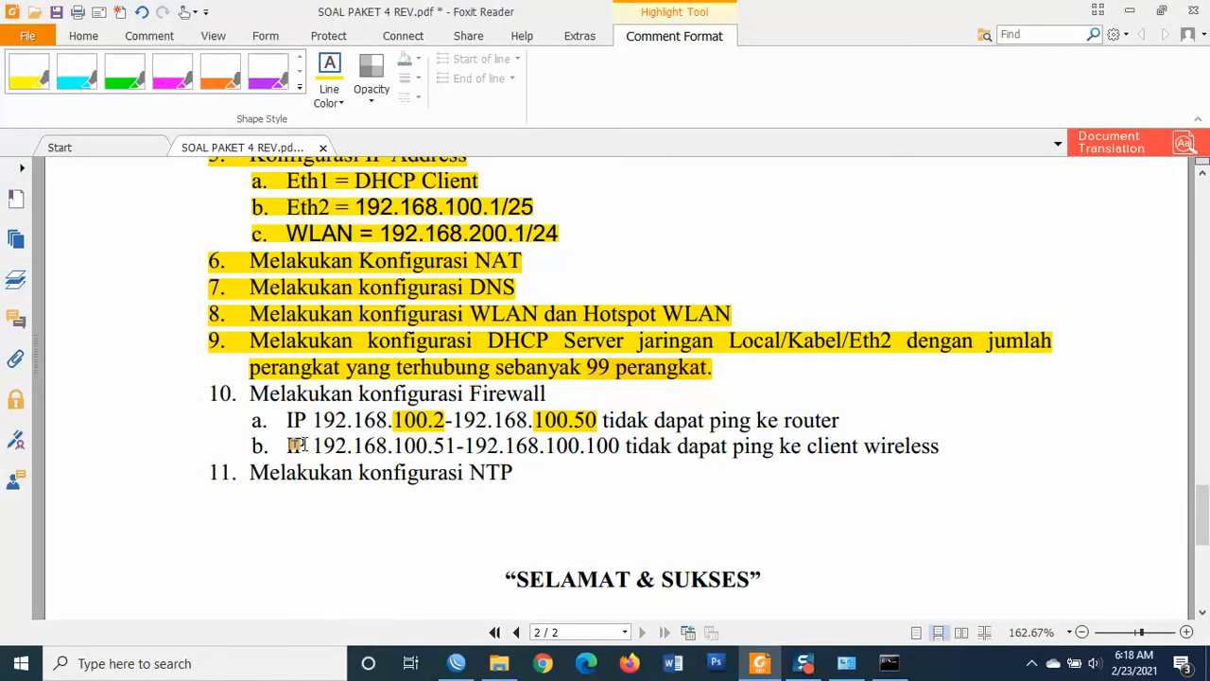
drag(200, 396, 840, 424)
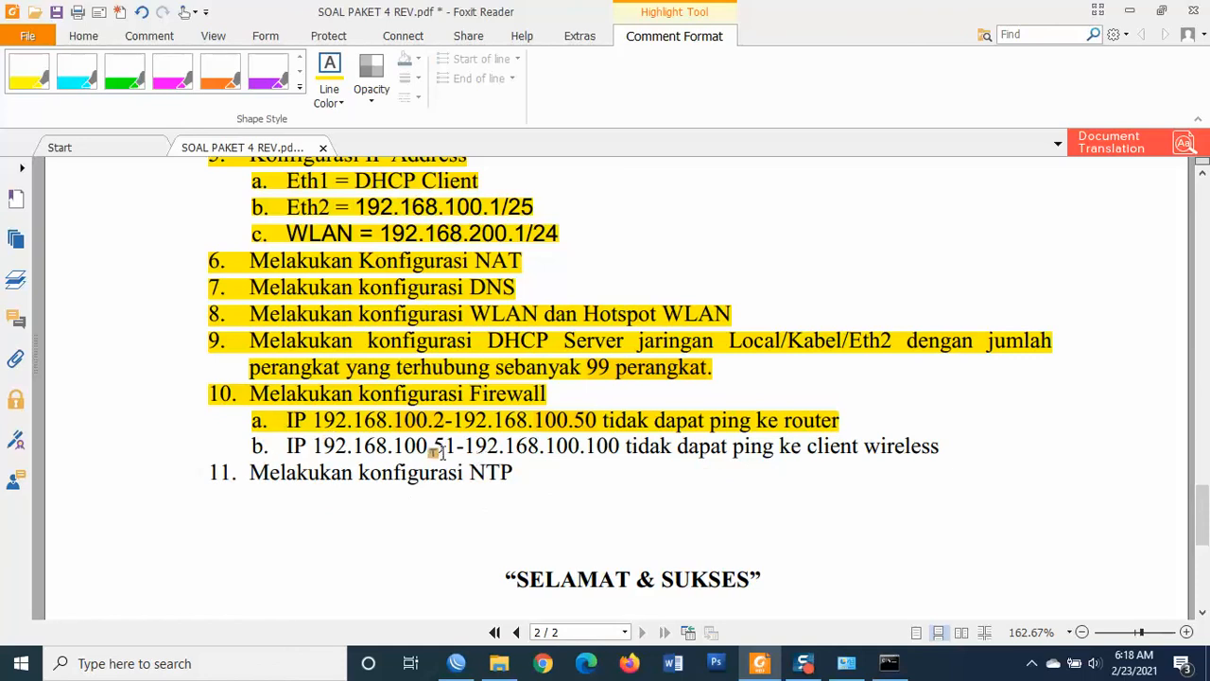
drag(434, 450, 458, 450)
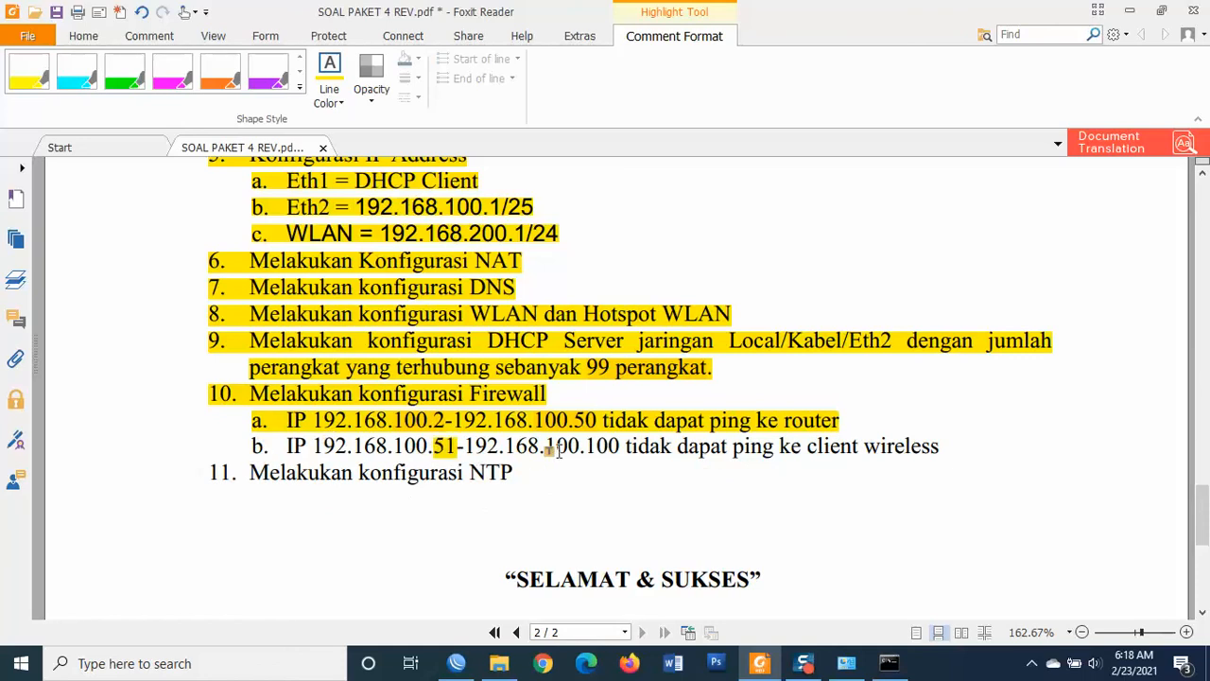
drag(582, 452, 621, 451)
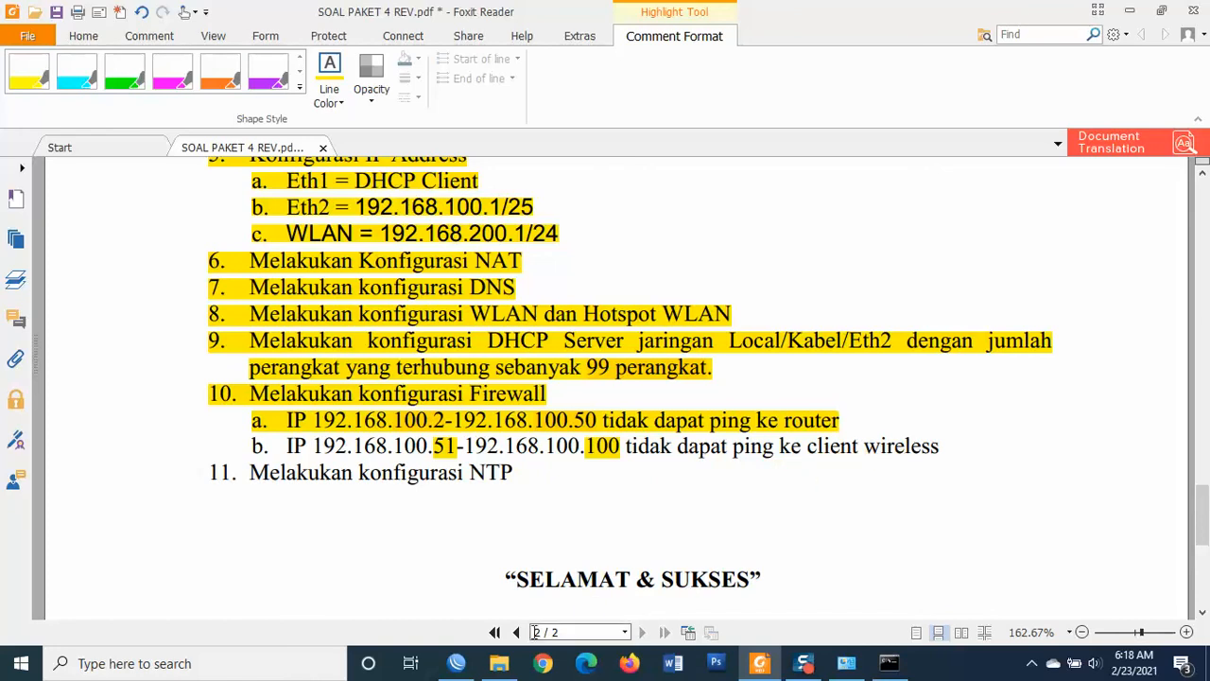
Switch to WinBox, start a new firewall filter rule and show its general settings with the forward chain
click(457, 663)
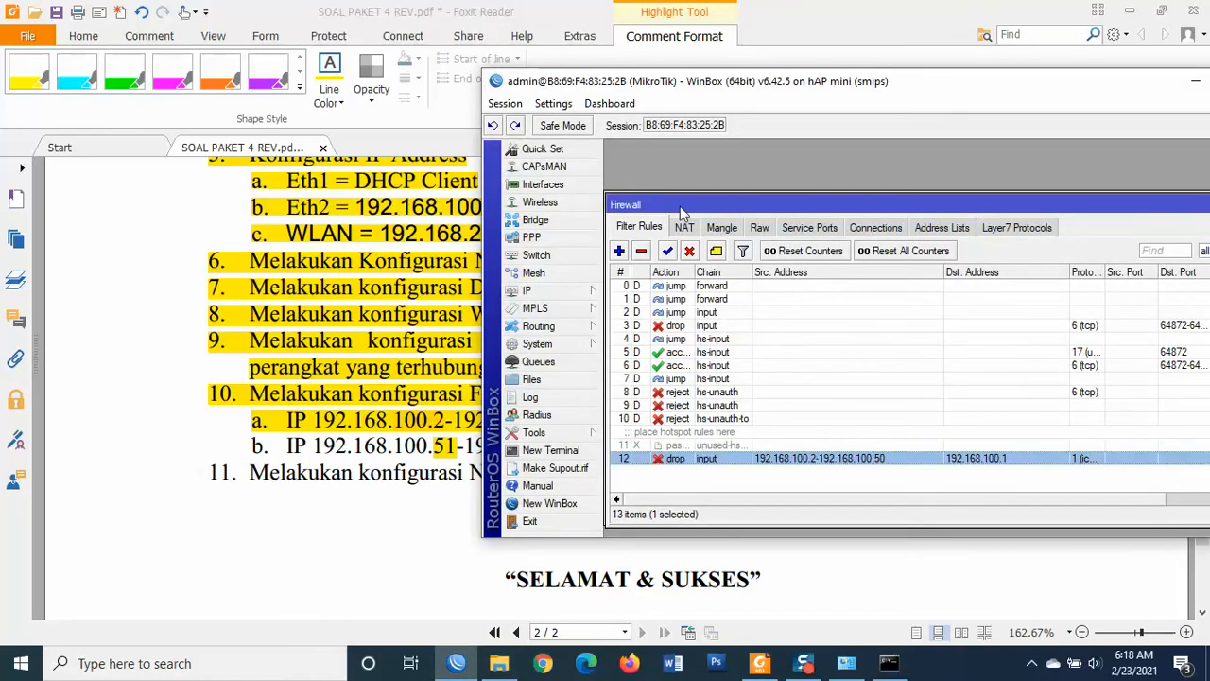
mouse_move(679, 203)
mouse_down()
mouse_move(690, 186)
mouse_move(691, 199)
mouse_up()
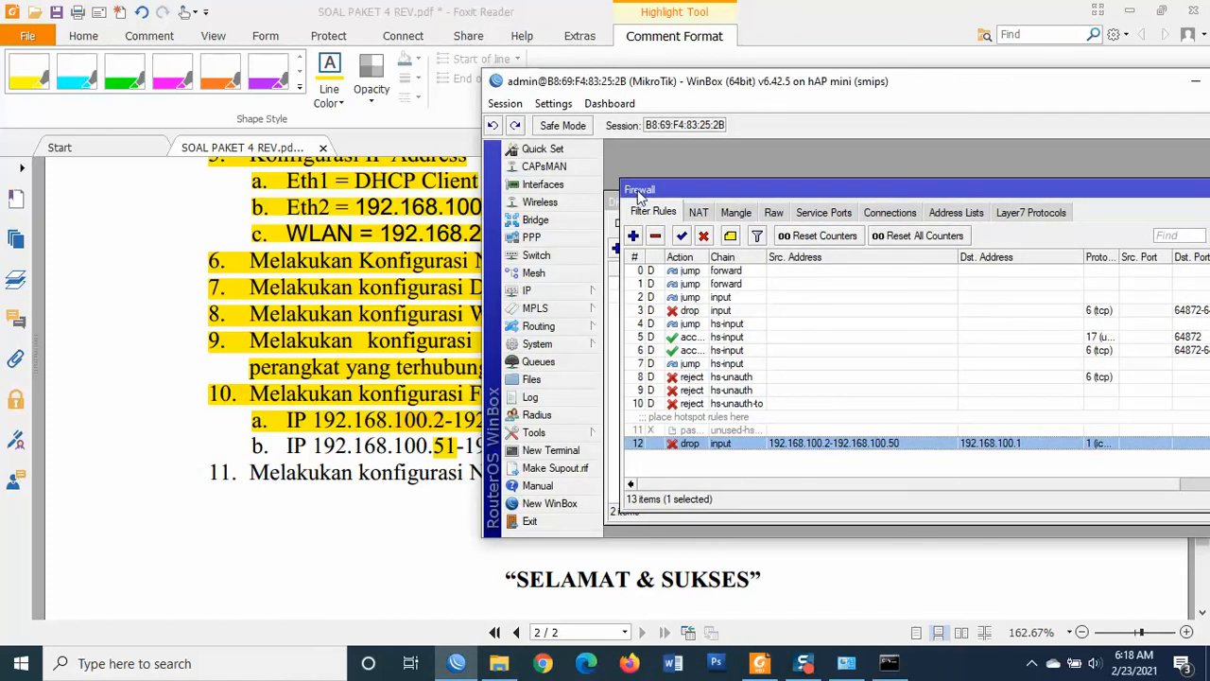
click(634, 238)
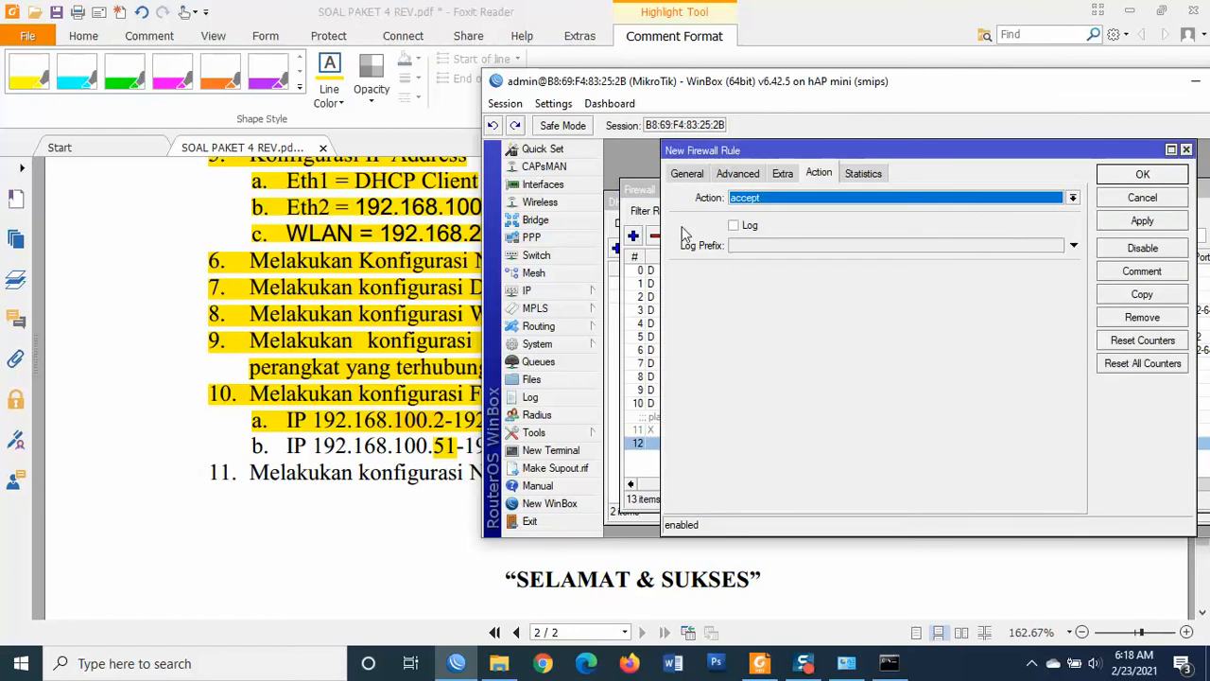
click(681, 178)
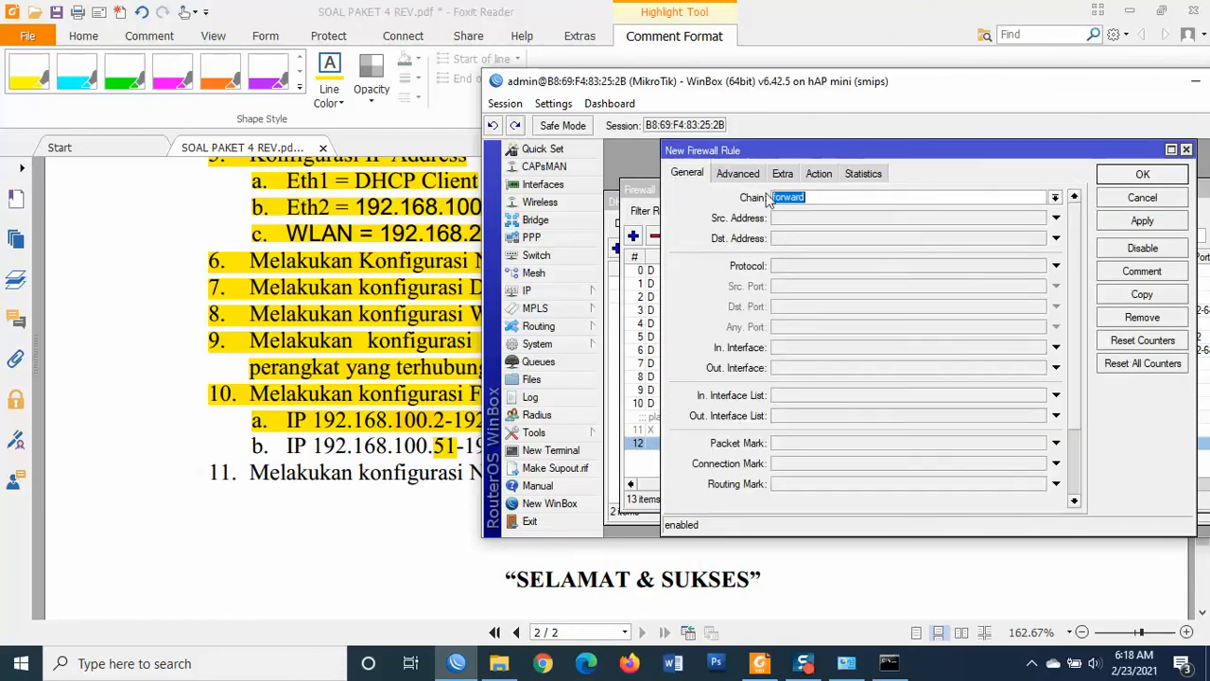
Return to the task PDF and examine the wireless client ping restriction and the network topology diagram
click(357, 436)
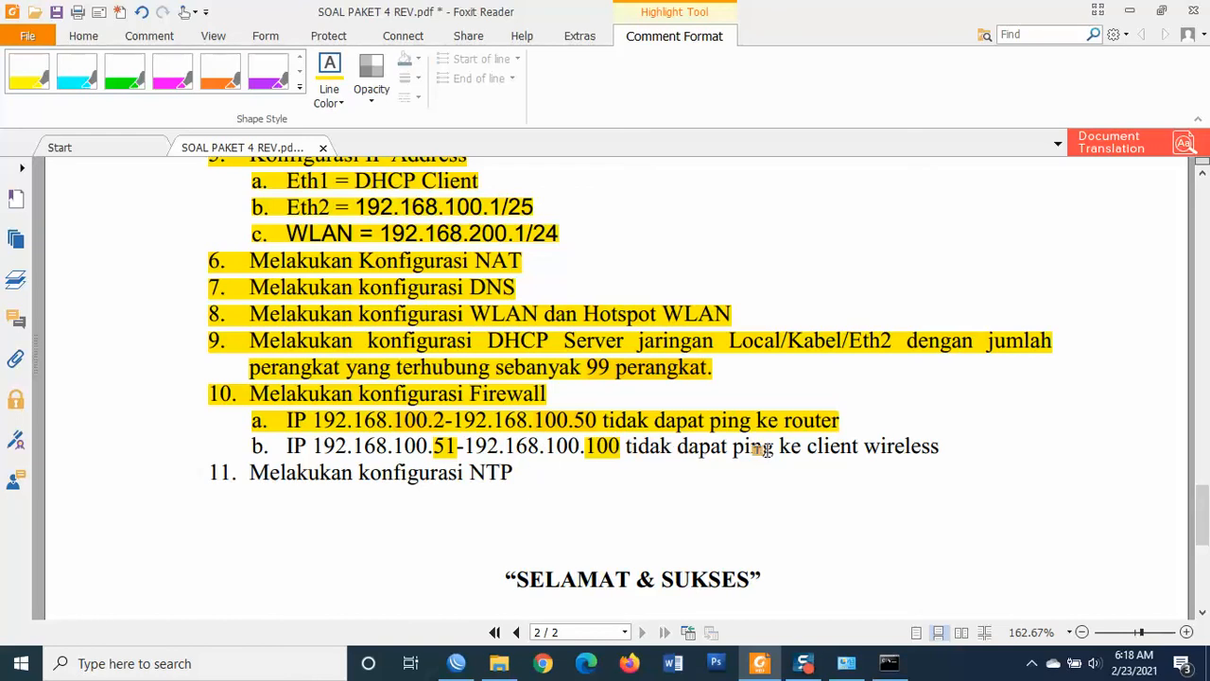
scroll(705, 425, up, 10)
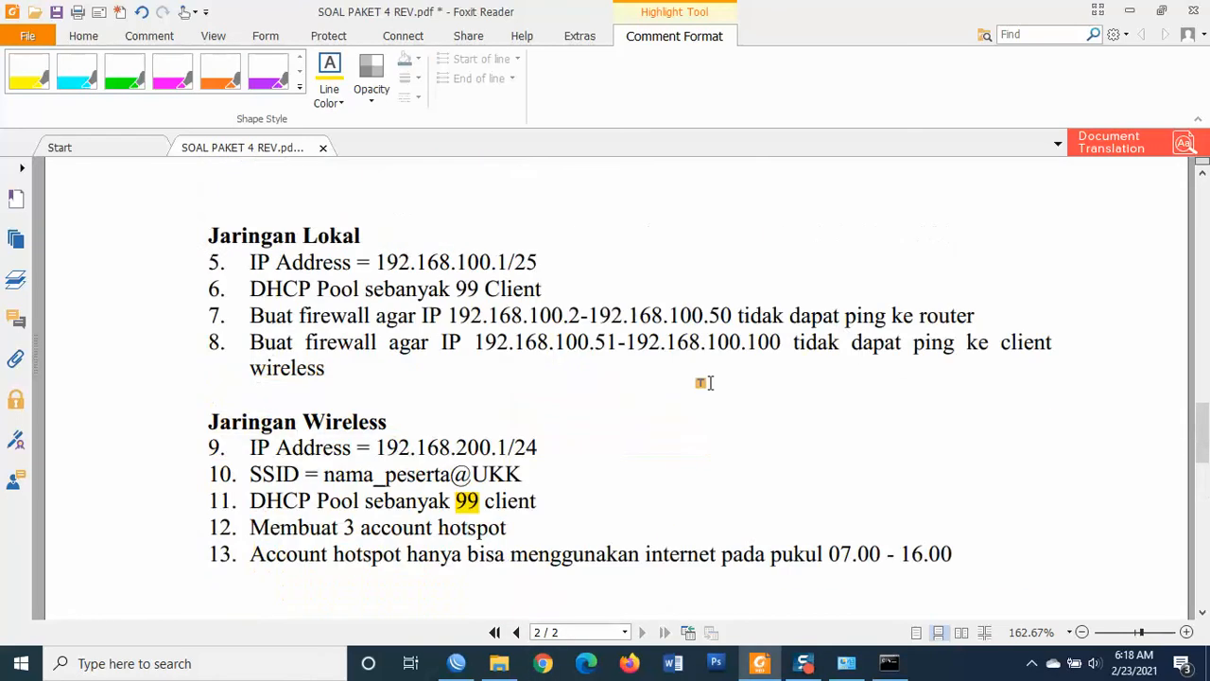
scroll(709, 385, up, 5)
scroll(709, 386, up, 1)
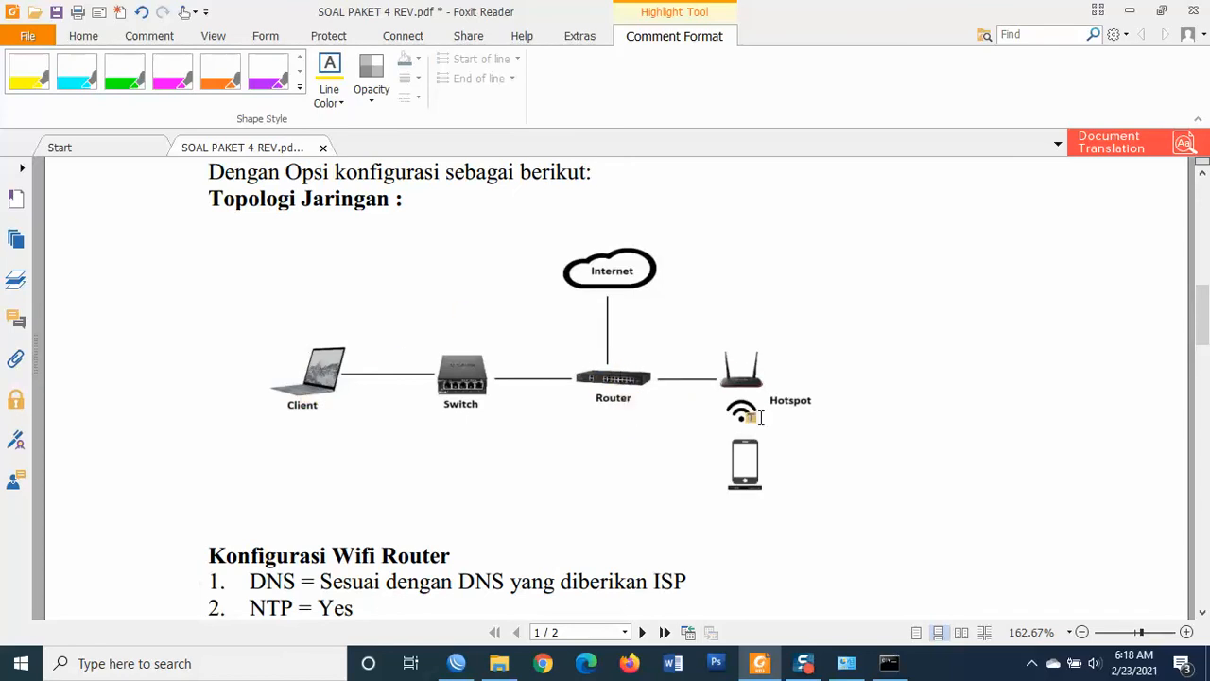
Switch to WinBox and set the new rule's source address to 192.168.100.51-192.168.100.100 and destination address to 192.168.200.0/24
click(456, 663)
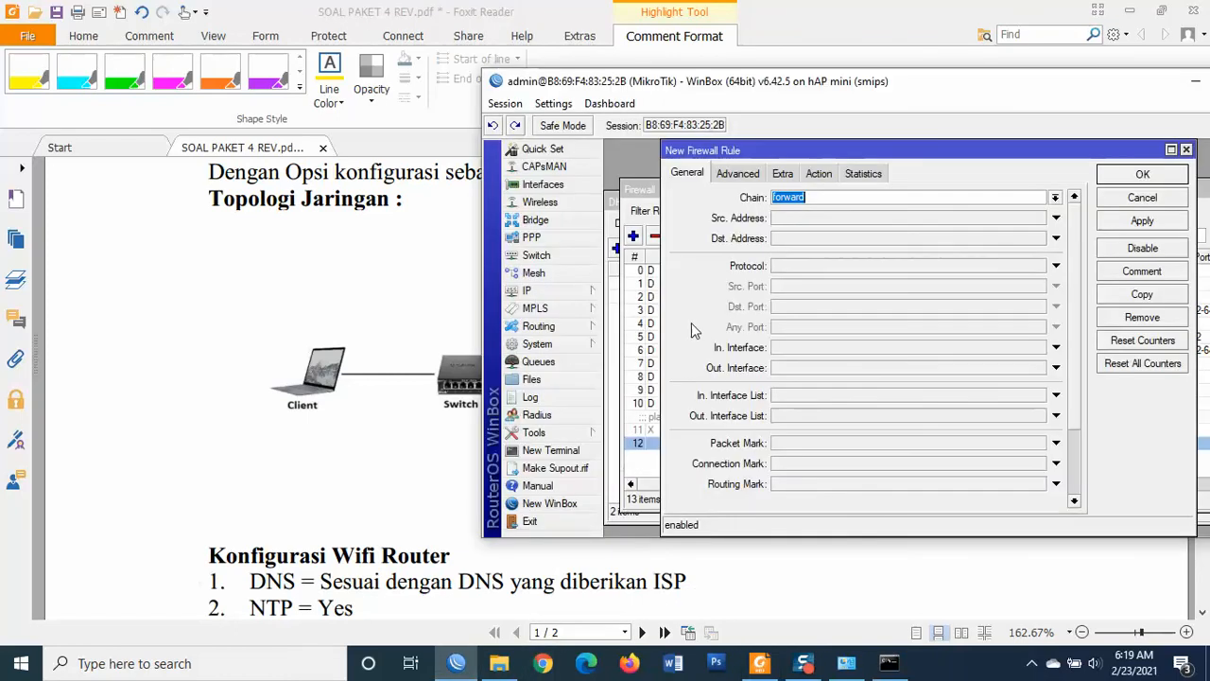
click(807, 219)
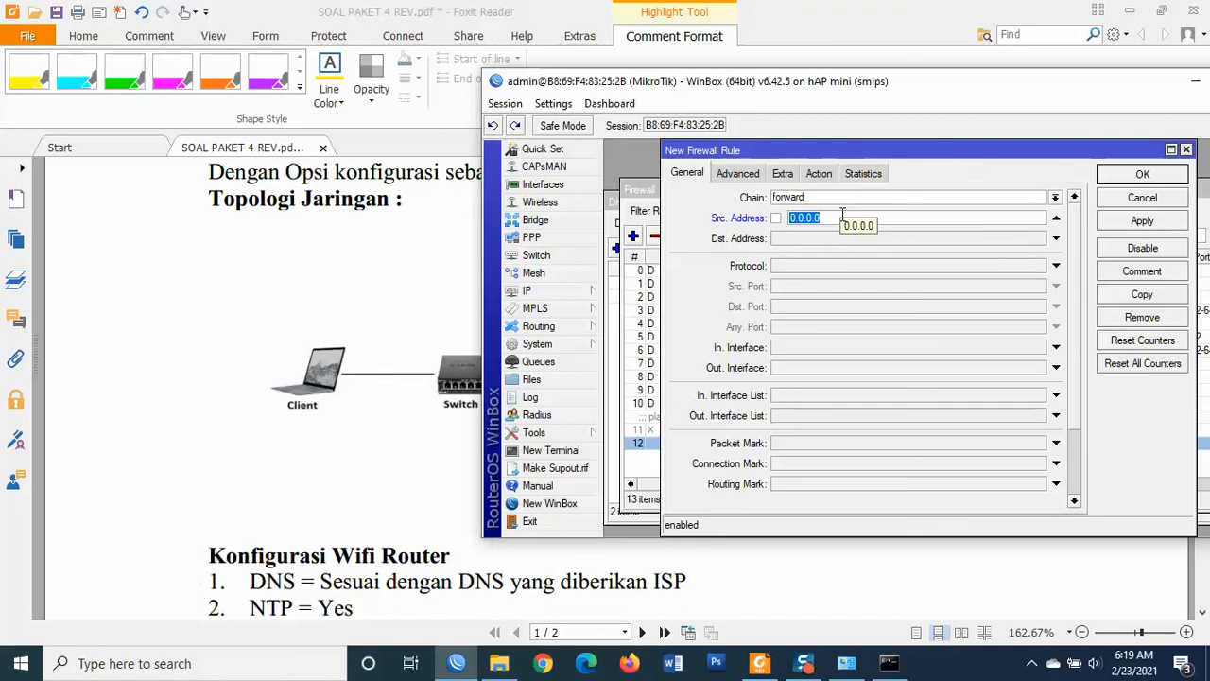
text(192.168.)
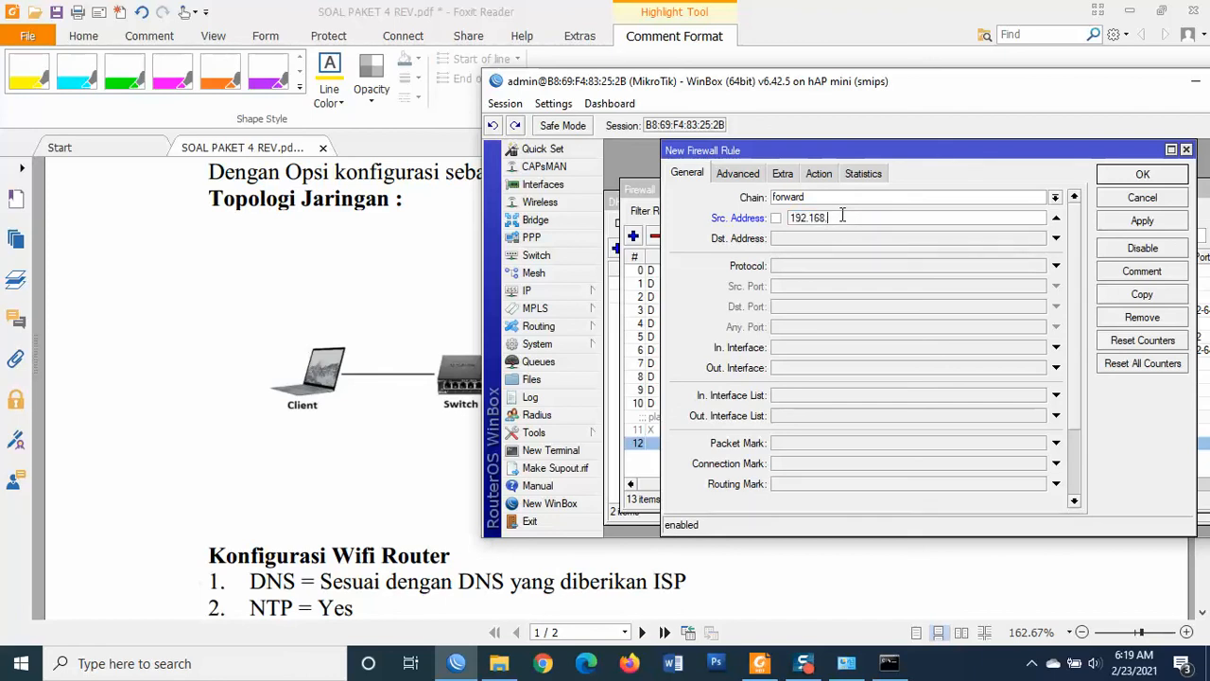
text(100.51-192.168.100.100)
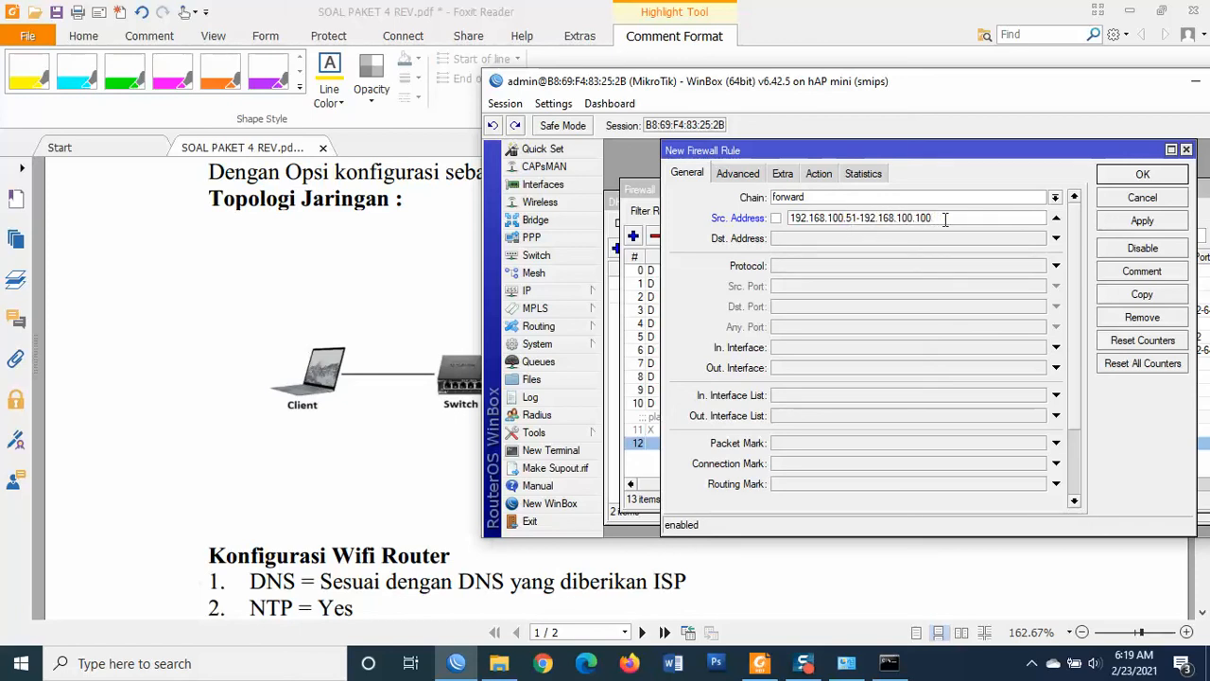
click(878, 238)
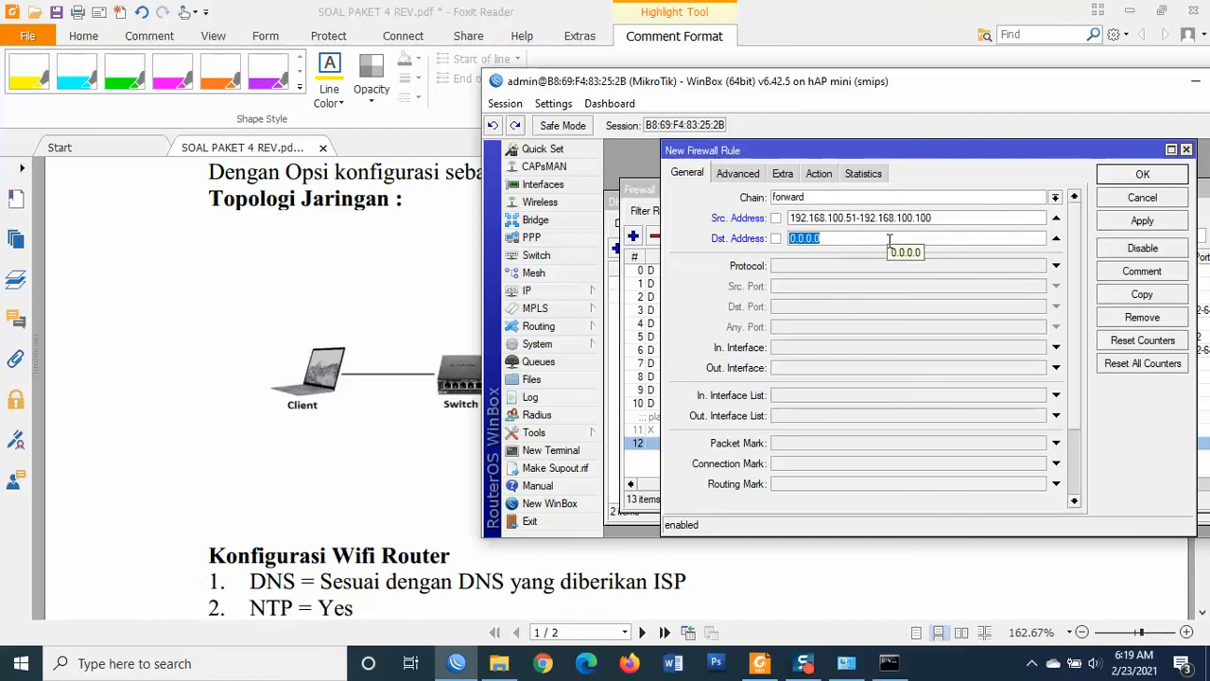
text(192.168.200.0/24)
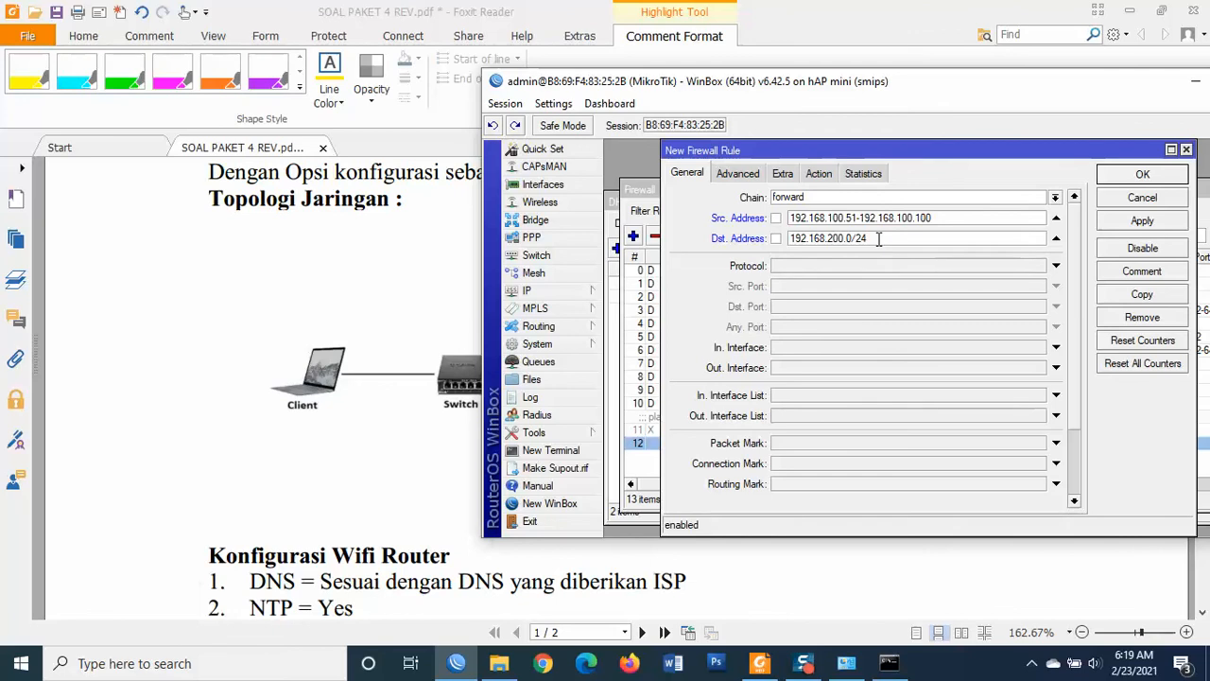
Set the new firewall rule's protocol to icmp
click(876, 266)
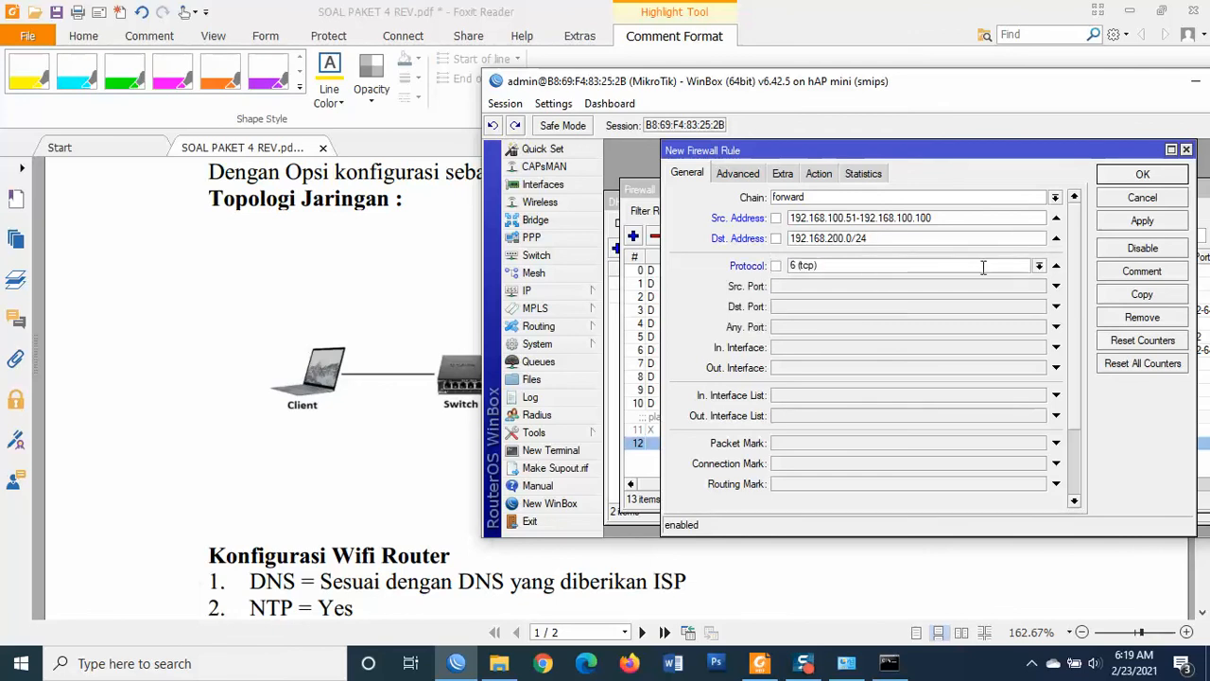
click(1039, 266)
click(843, 286)
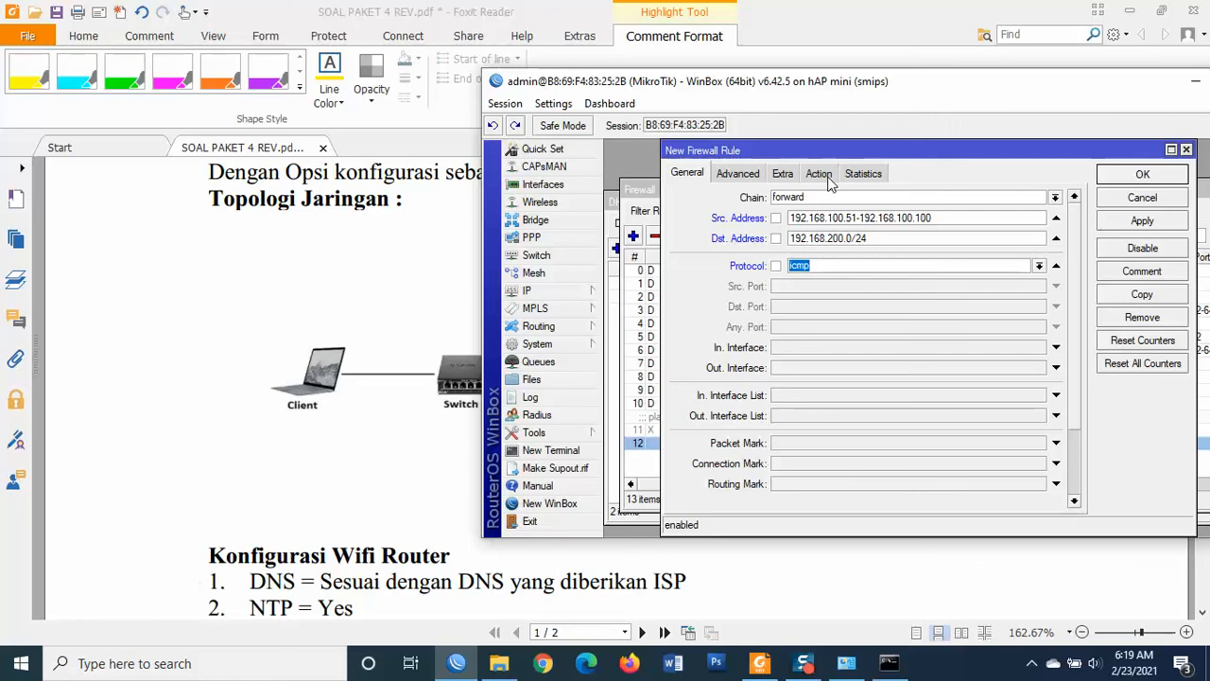
click(860, 270)
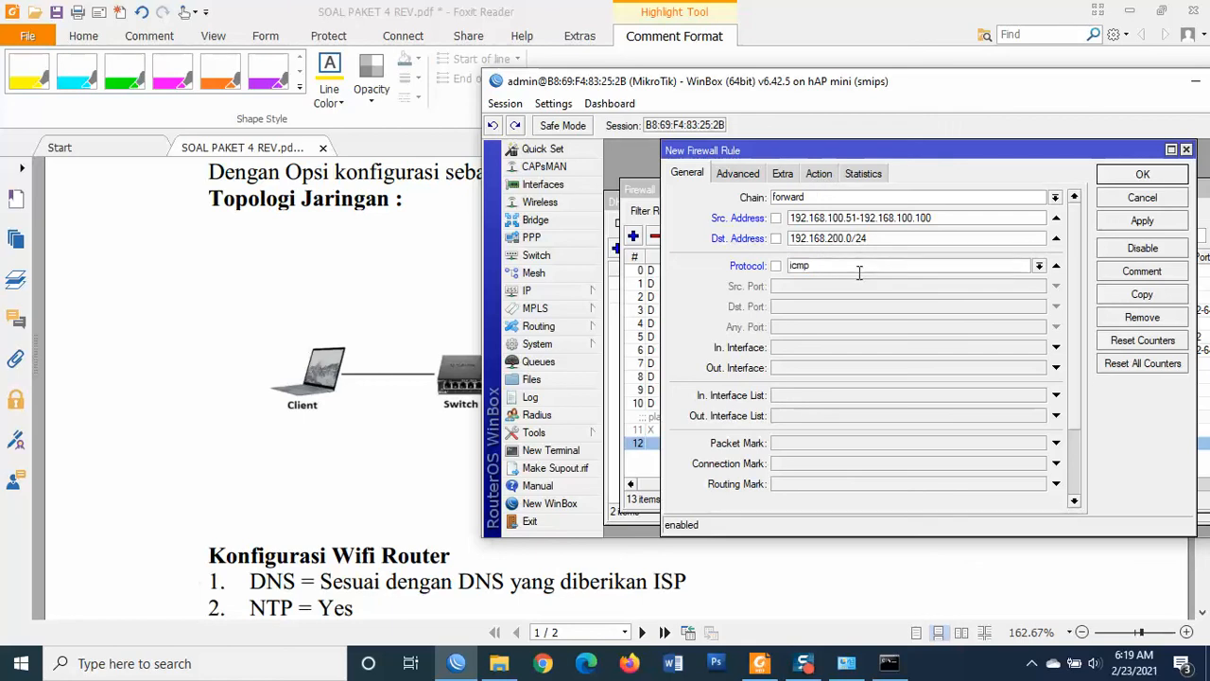
Set the rule's action to drop, recheck its general settings and save the rule
click(819, 174)
click(803, 196)
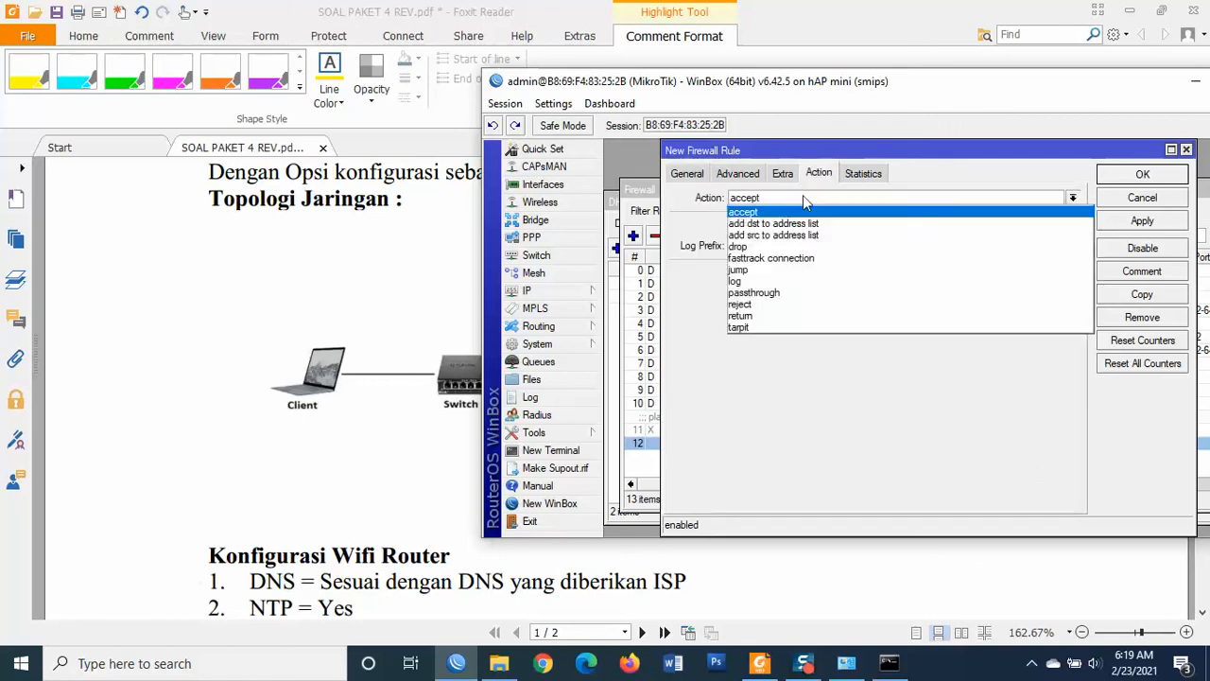
click(776, 246)
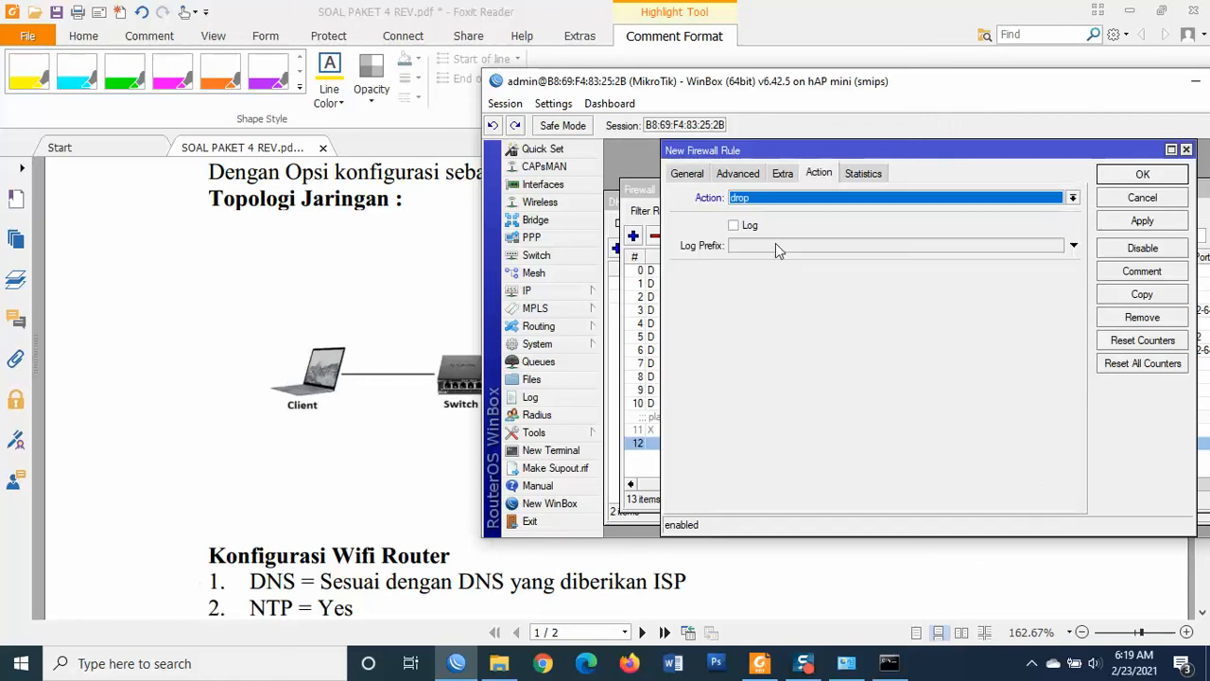
click(697, 177)
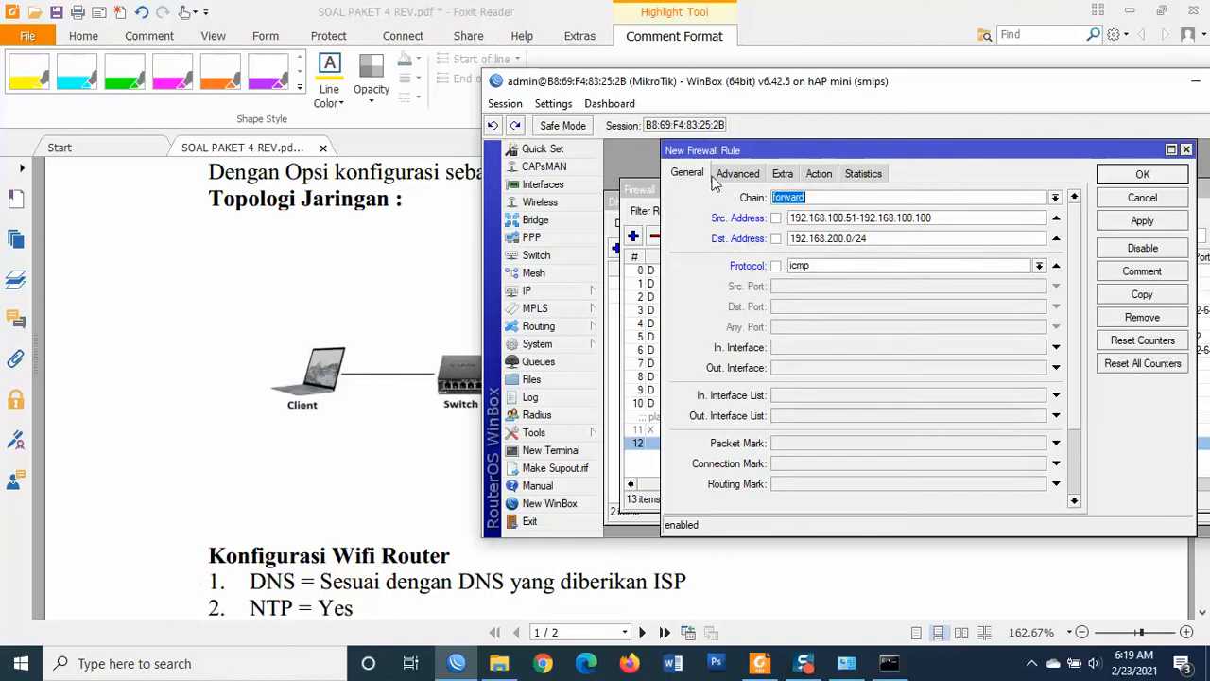
click(826, 179)
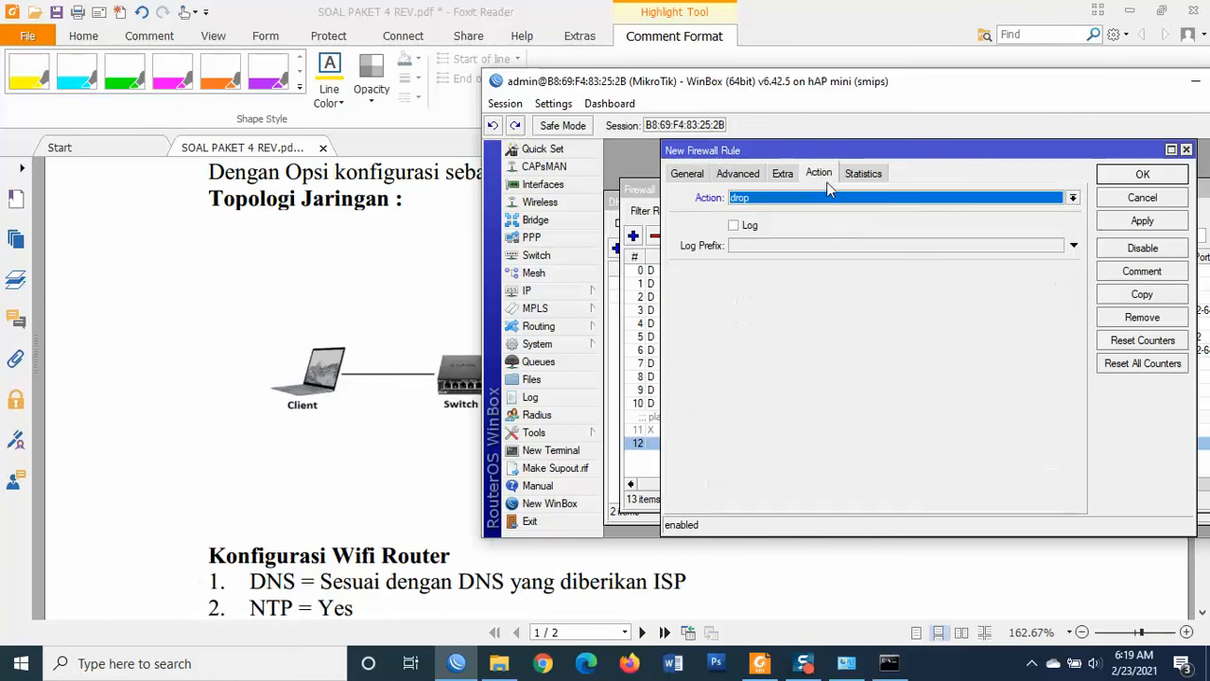
click(1139, 222)
click(1141, 175)
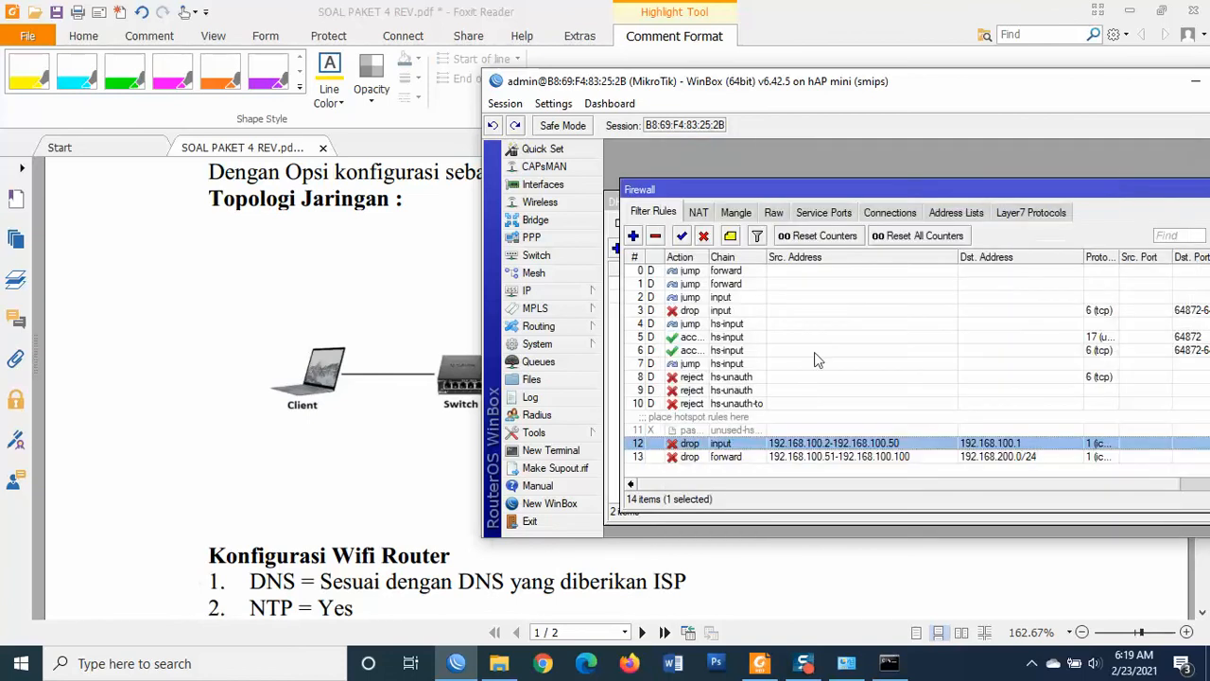
Compare the input and forward ping drop rules at the end of the filter rules list
click(773, 457)
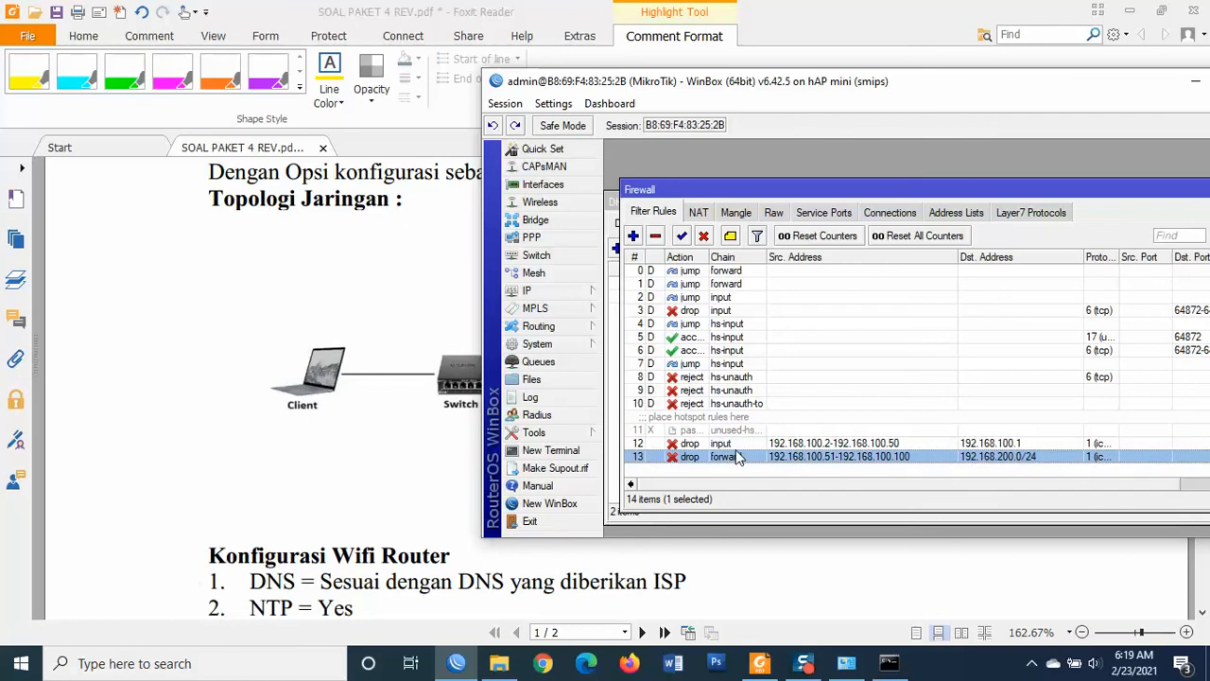
click(738, 444)
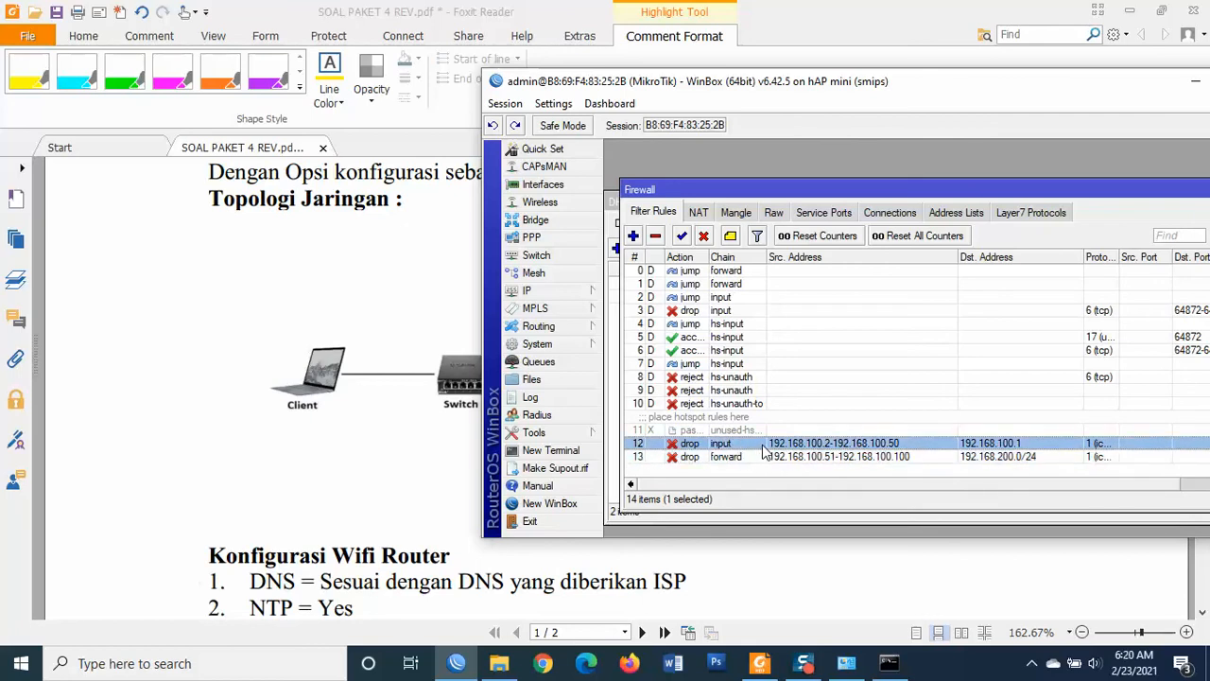
click(757, 460)
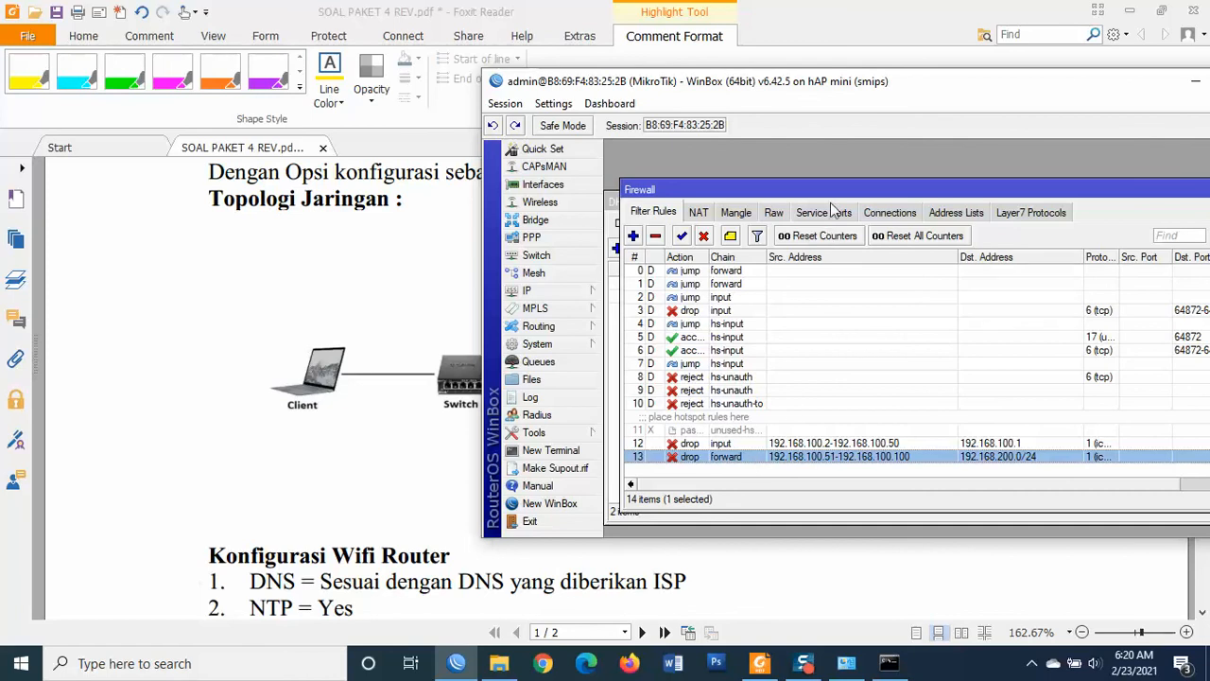
drag(836, 189, 828, 156)
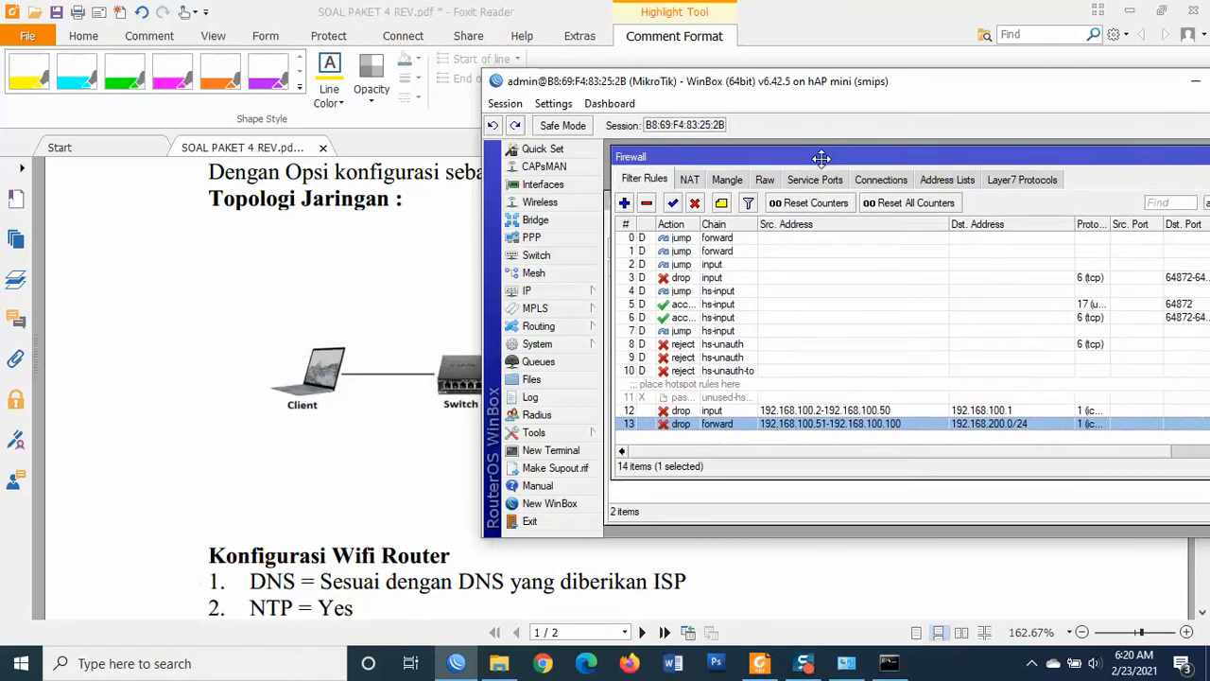
Add the comment "Blok ping ke gateway" to the input drop rule for 192.168.100.2-192.168.100.50
click(687, 414)
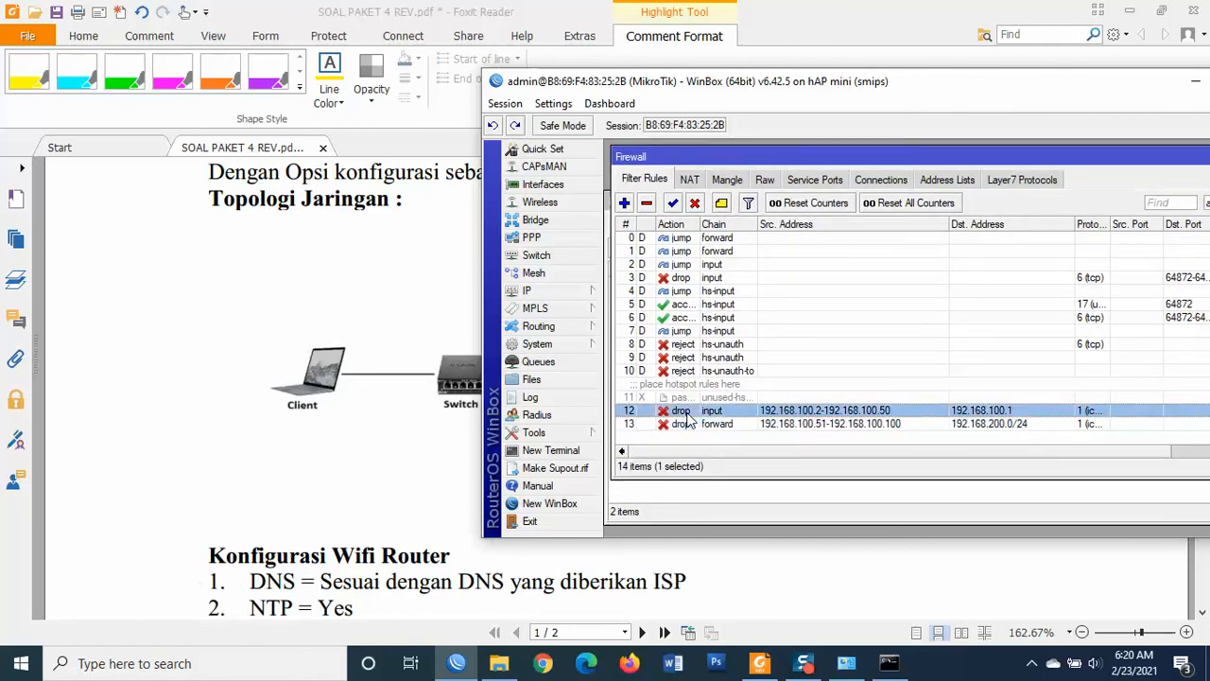
double_click(687, 414)
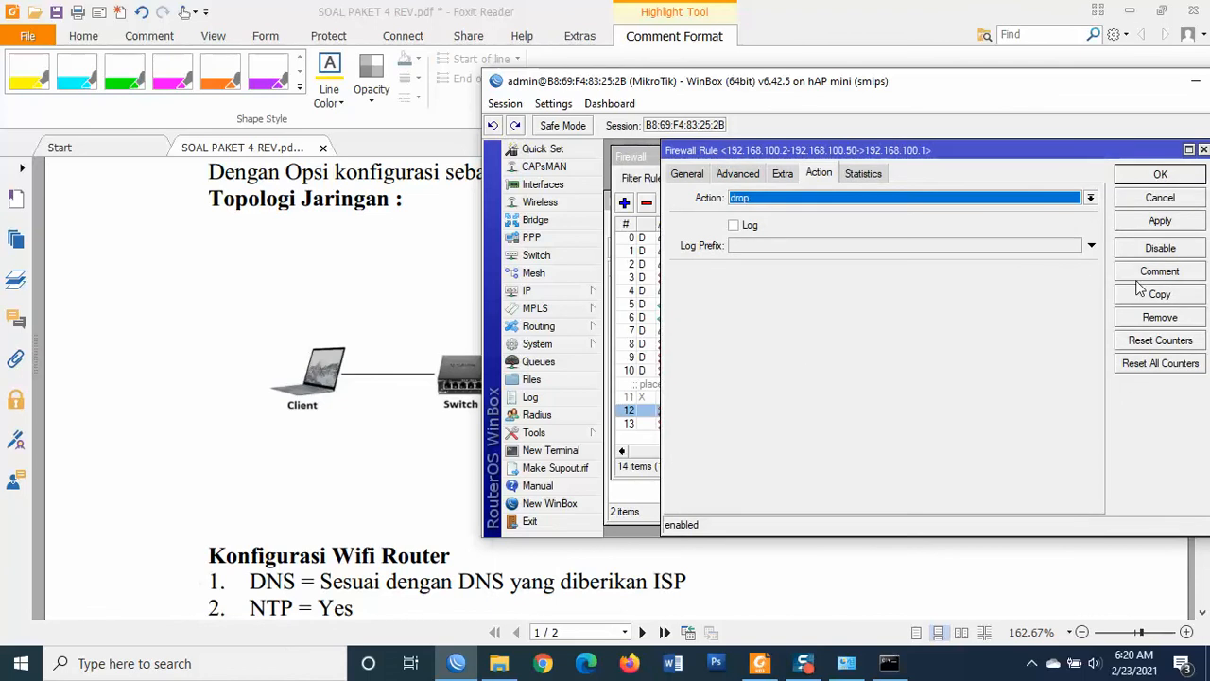
click(1182, 175)
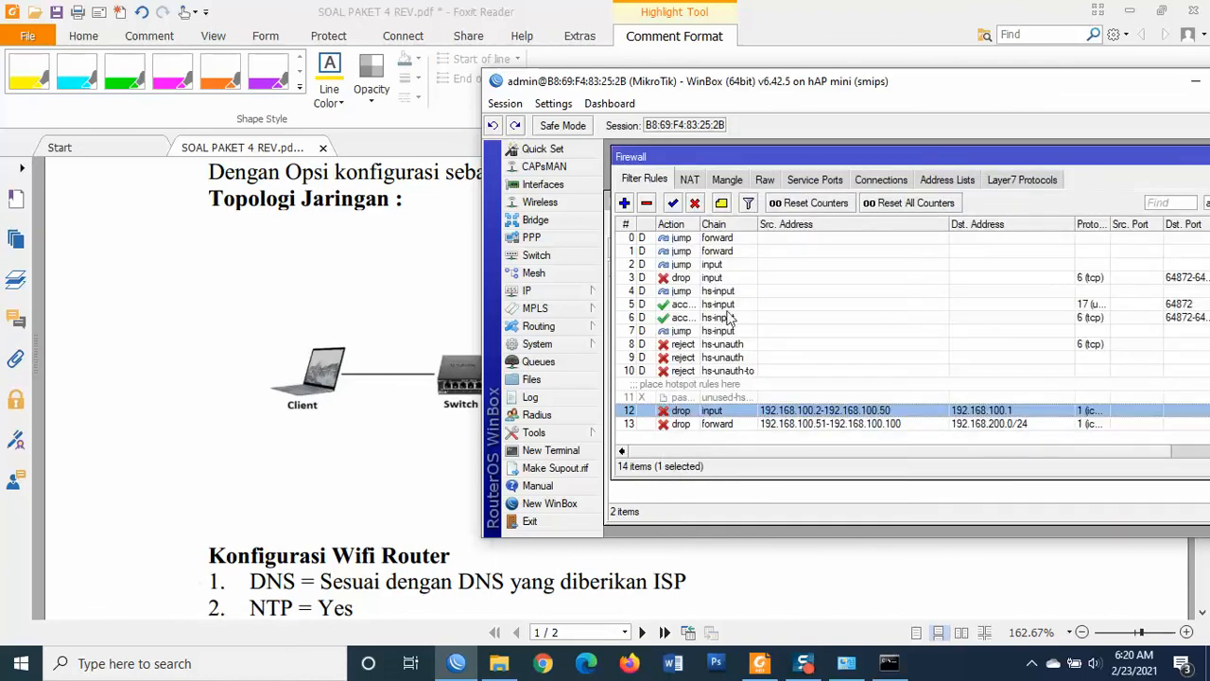
click(722, 204)
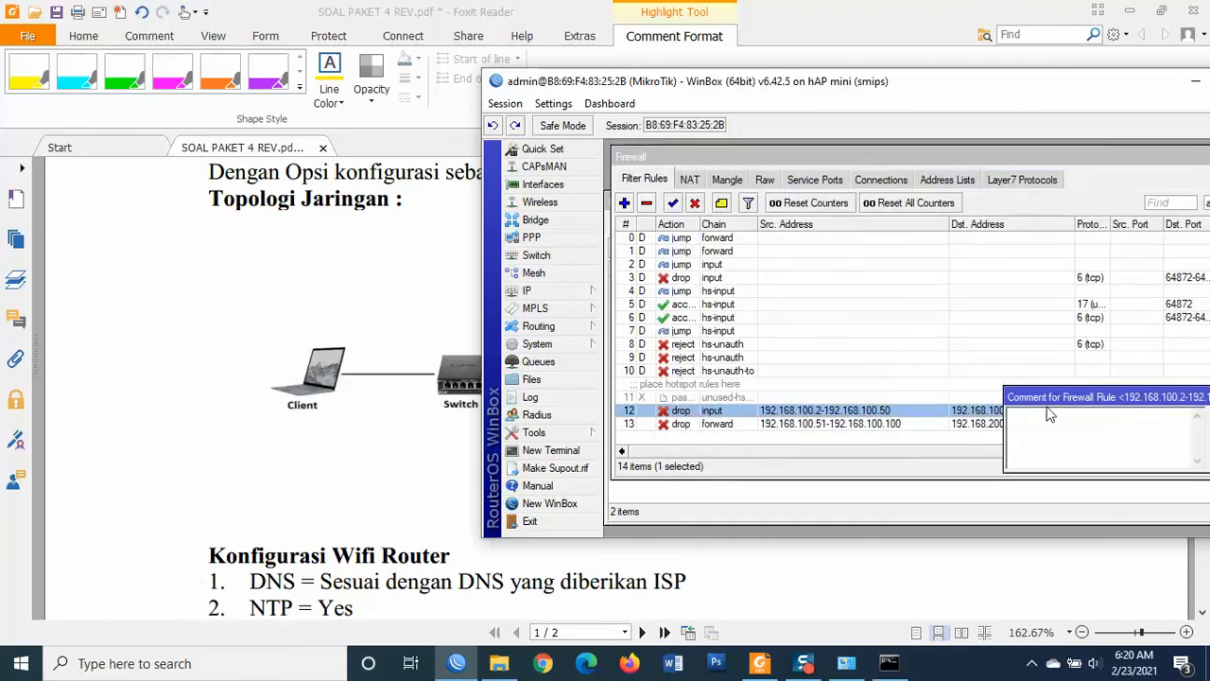
text(Blok ping ke gateway)
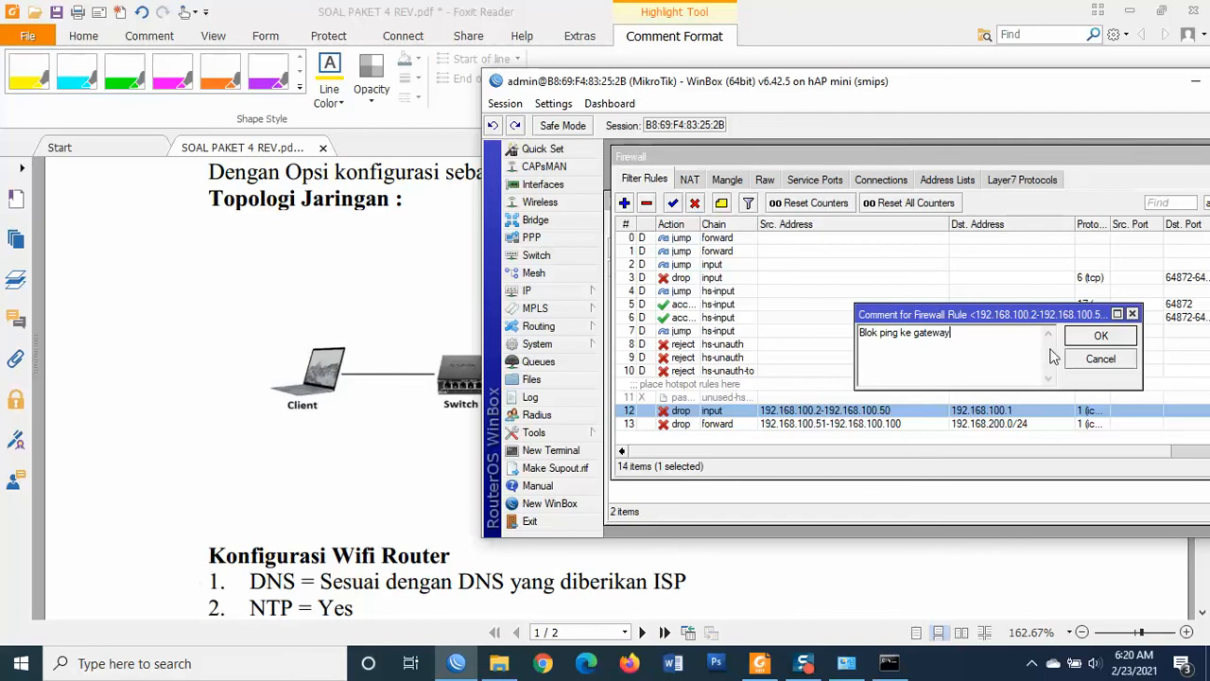
click(1078, 339)
Add the comment "Blok ping ke client wireless" to the forward drop rule and review both commented rules
click(743, 439)
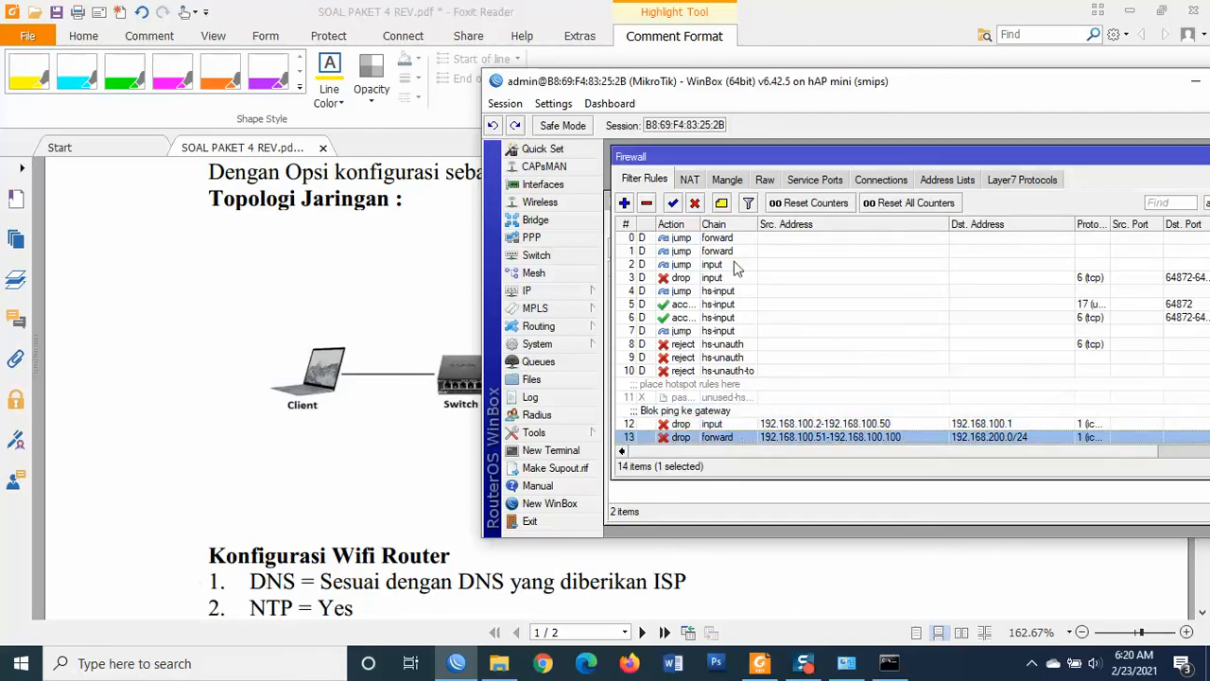
click(723, 202)
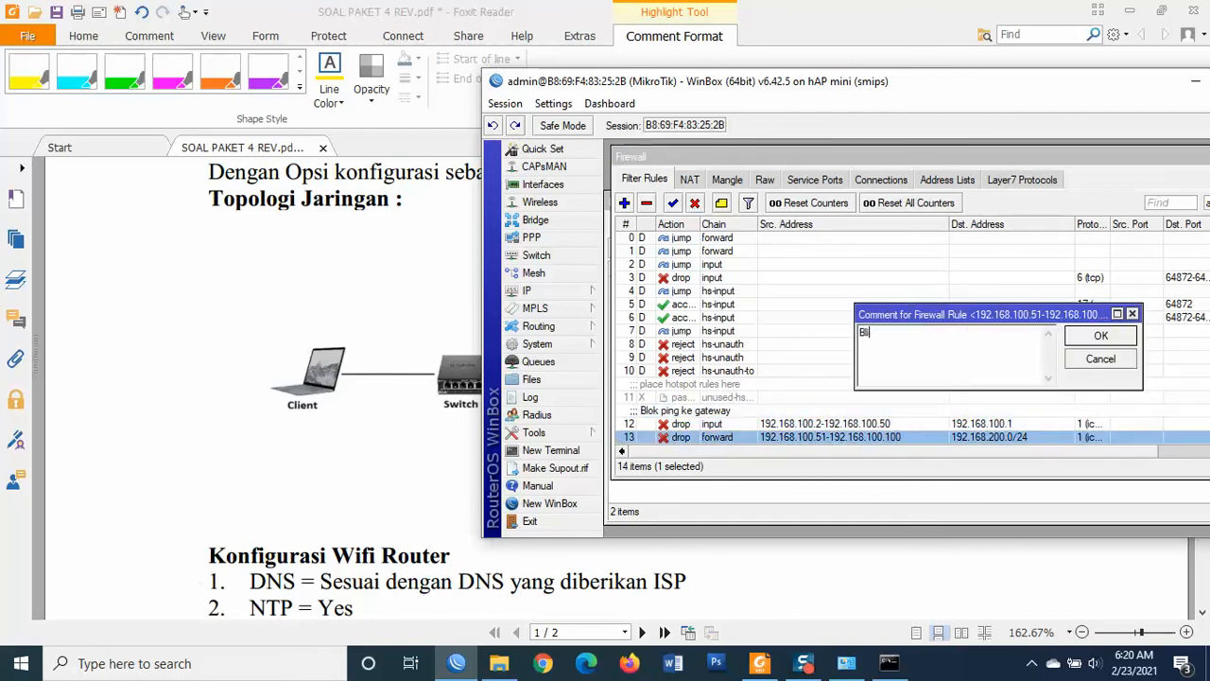
text(Blok ping ke client wireless)
click(1100, 337)
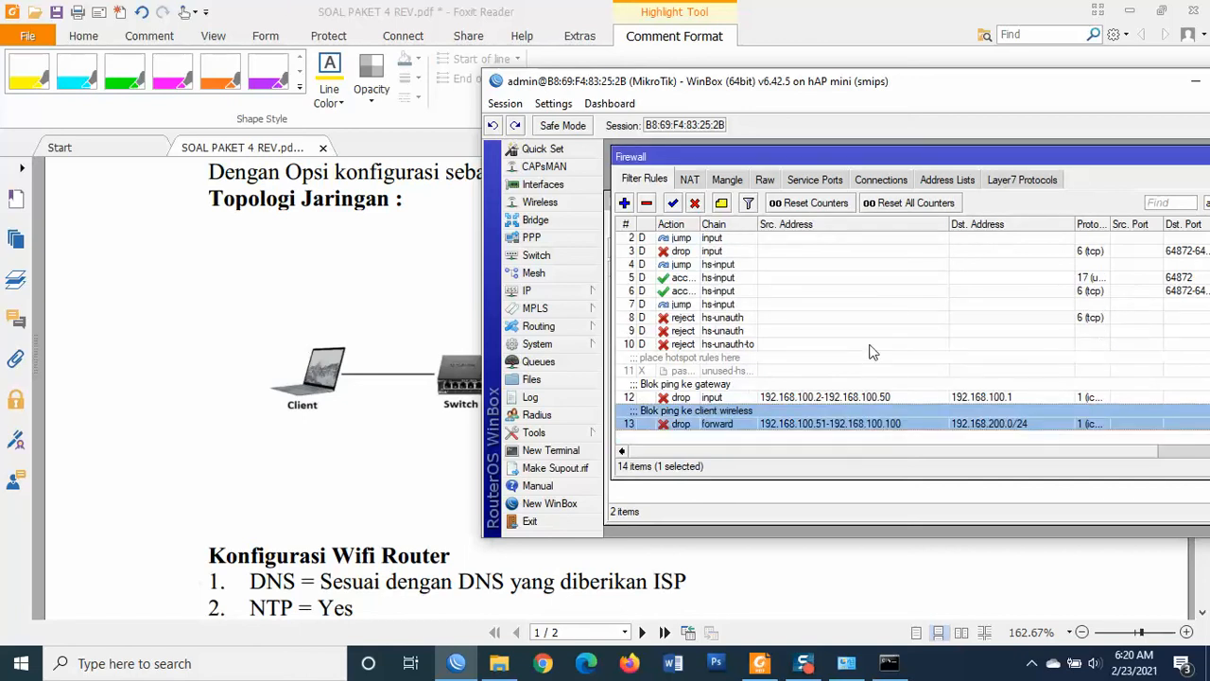
click(802, 397)
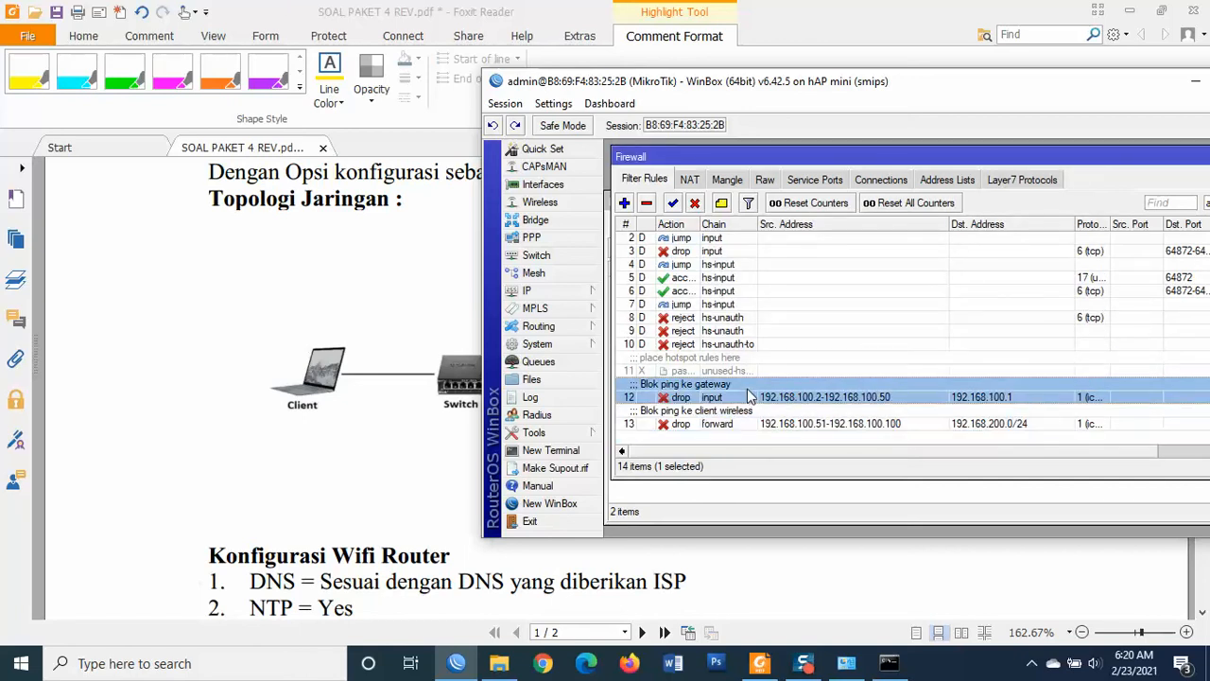
click(748, 425)
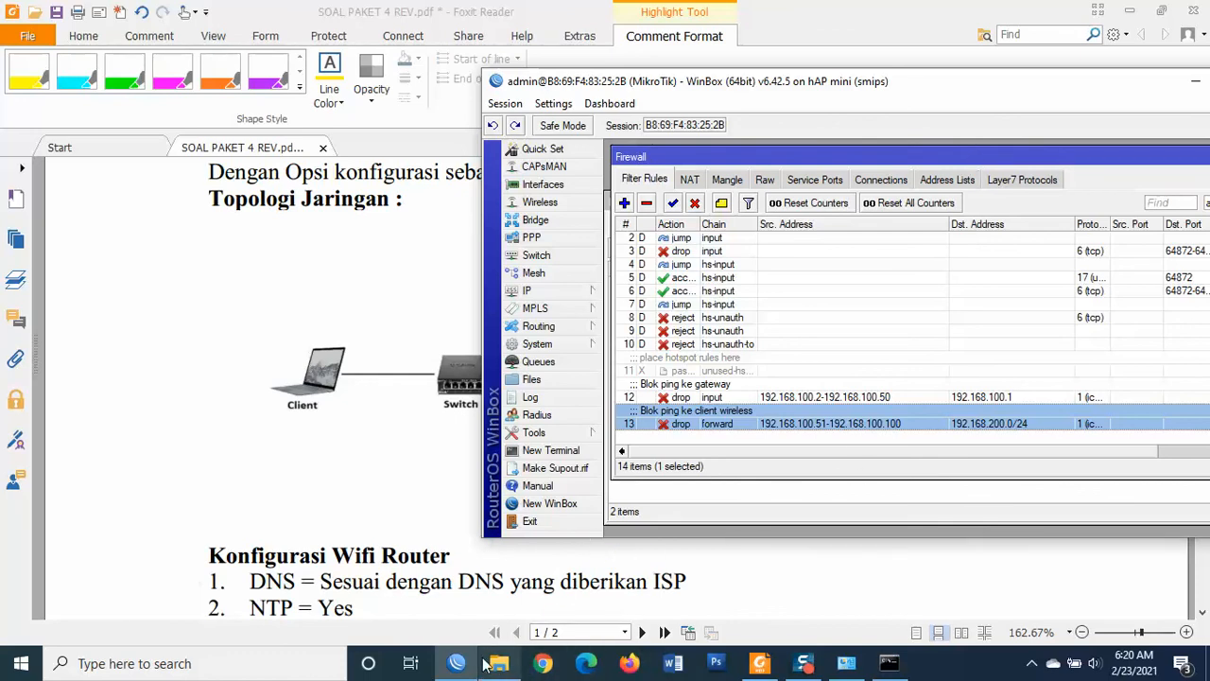
Open the IP Hotspot settings and check the active hotspot sessions for the connected wireless client's address
drag(763, 154, 846, 163)
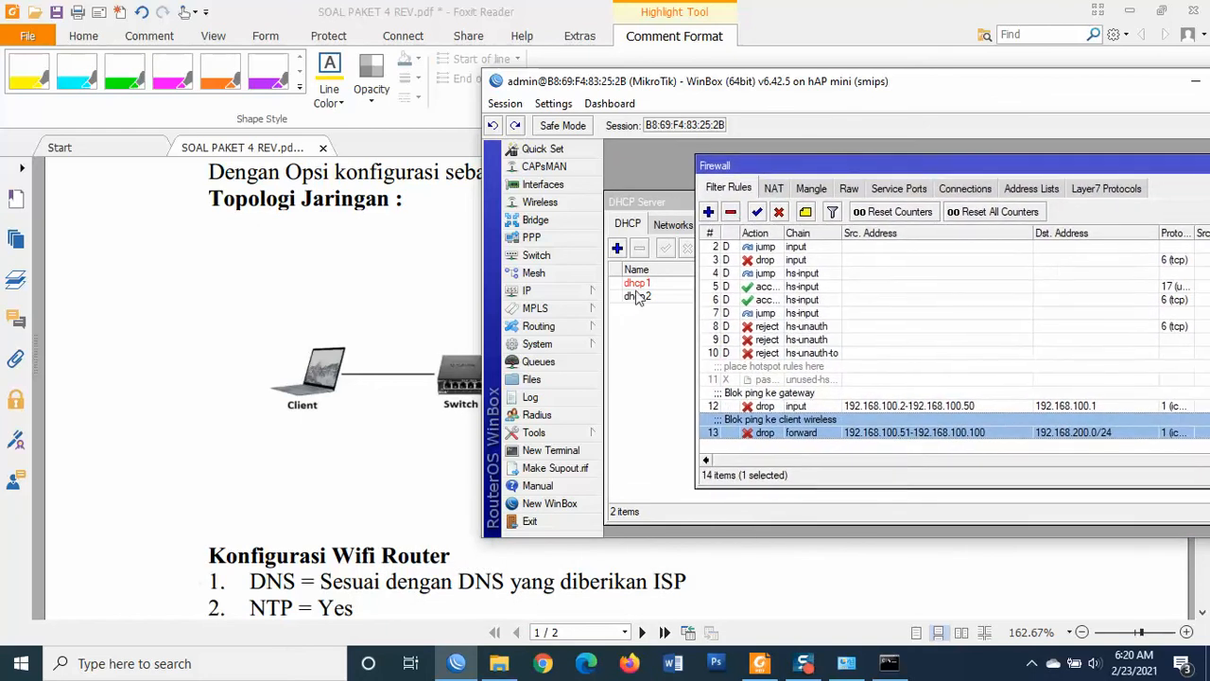
click(545, 290)
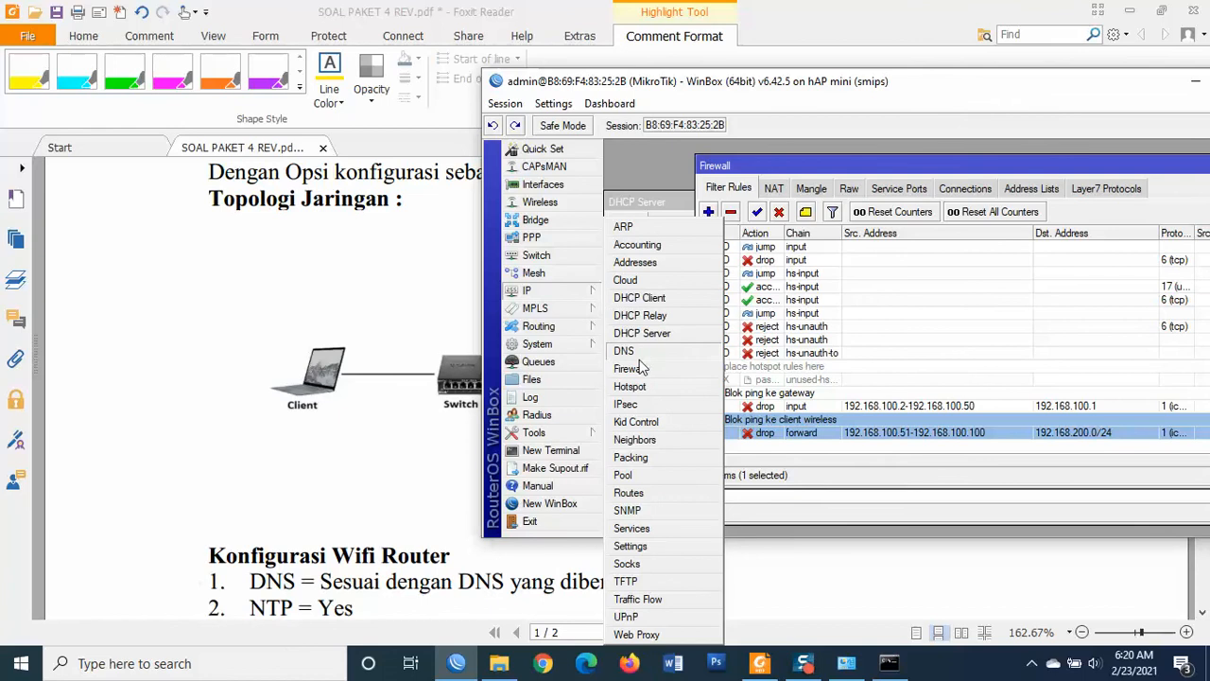
click(657, 386)
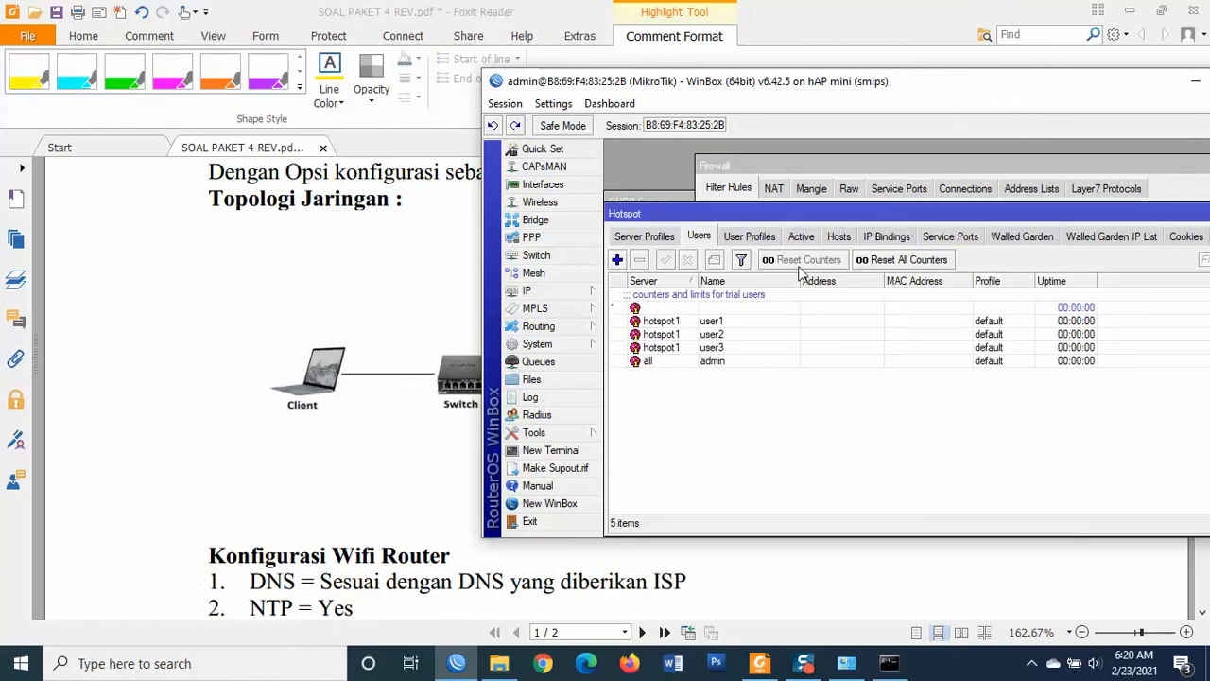
click(717, 324)
click(801, 236)
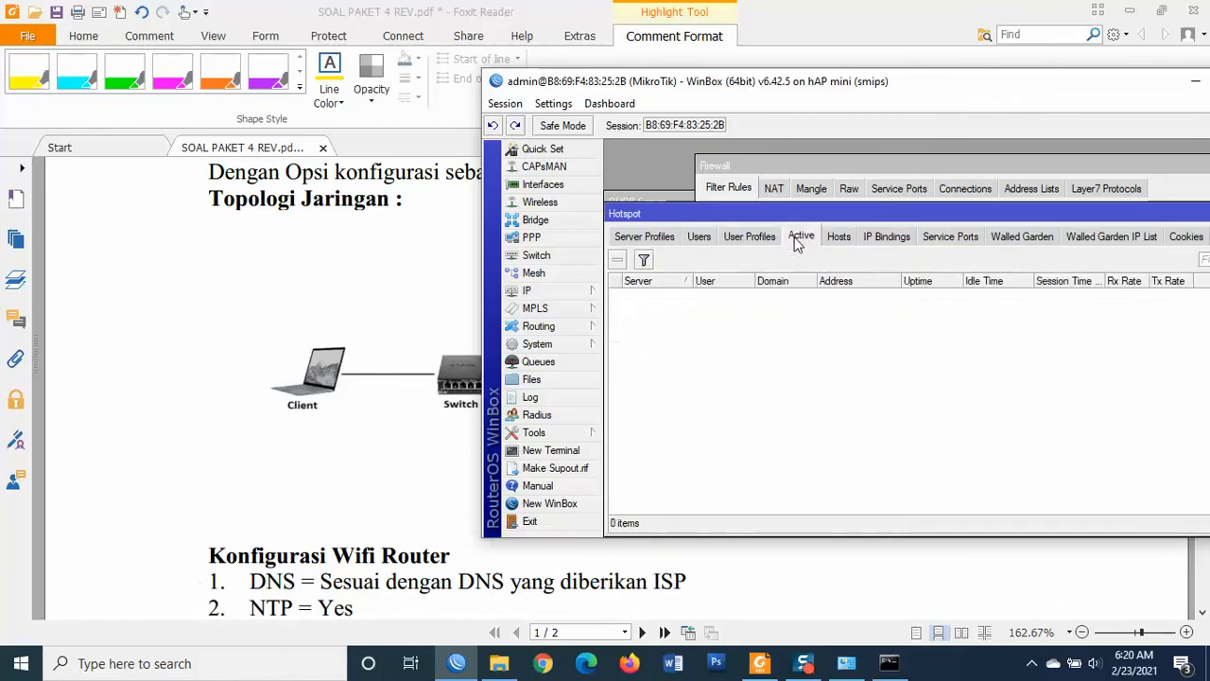
click(638, 238)
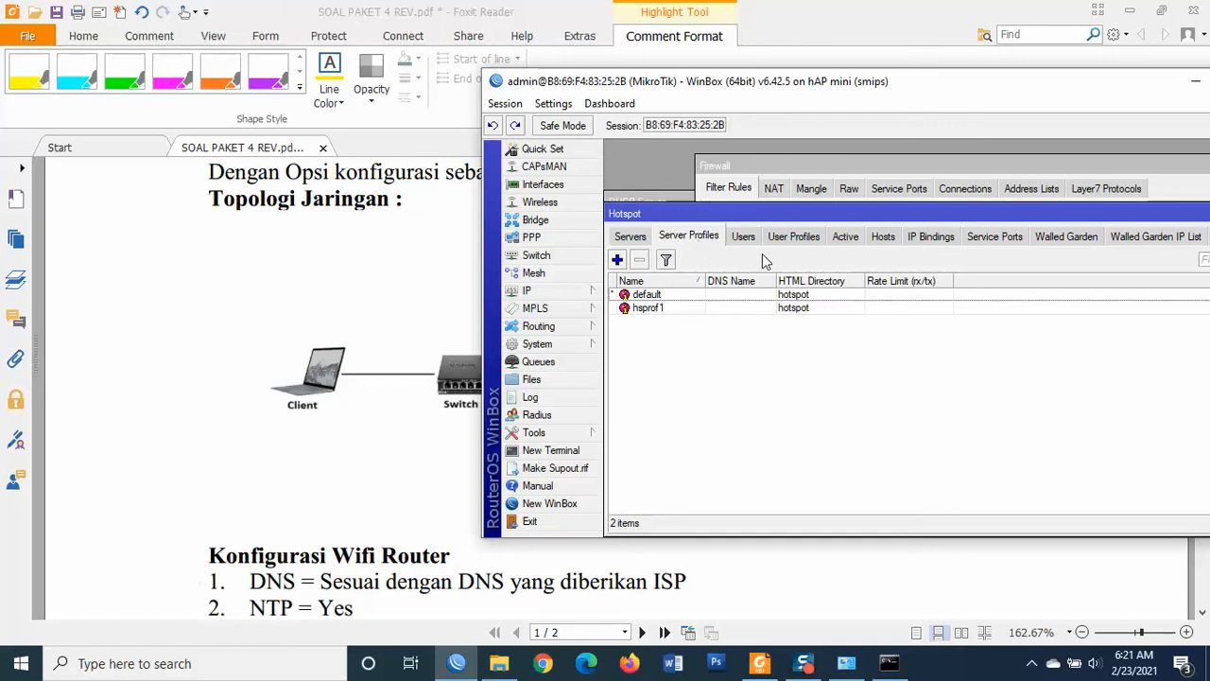
click(840, 242)
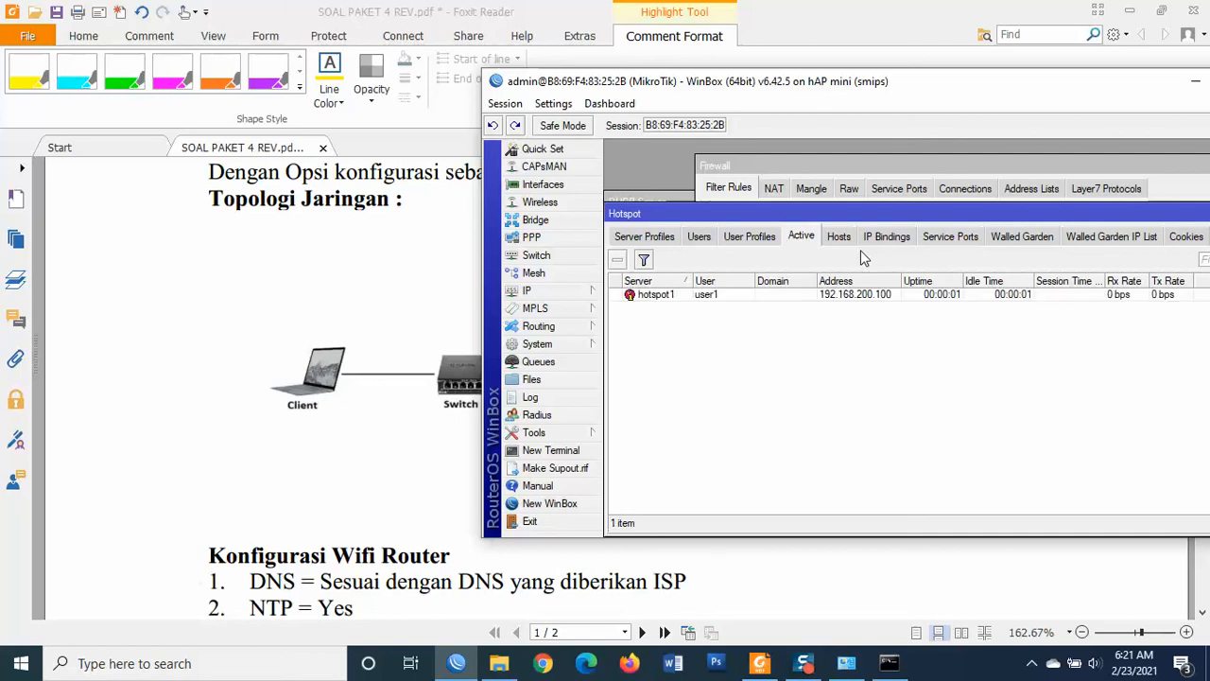
click(775, 295)
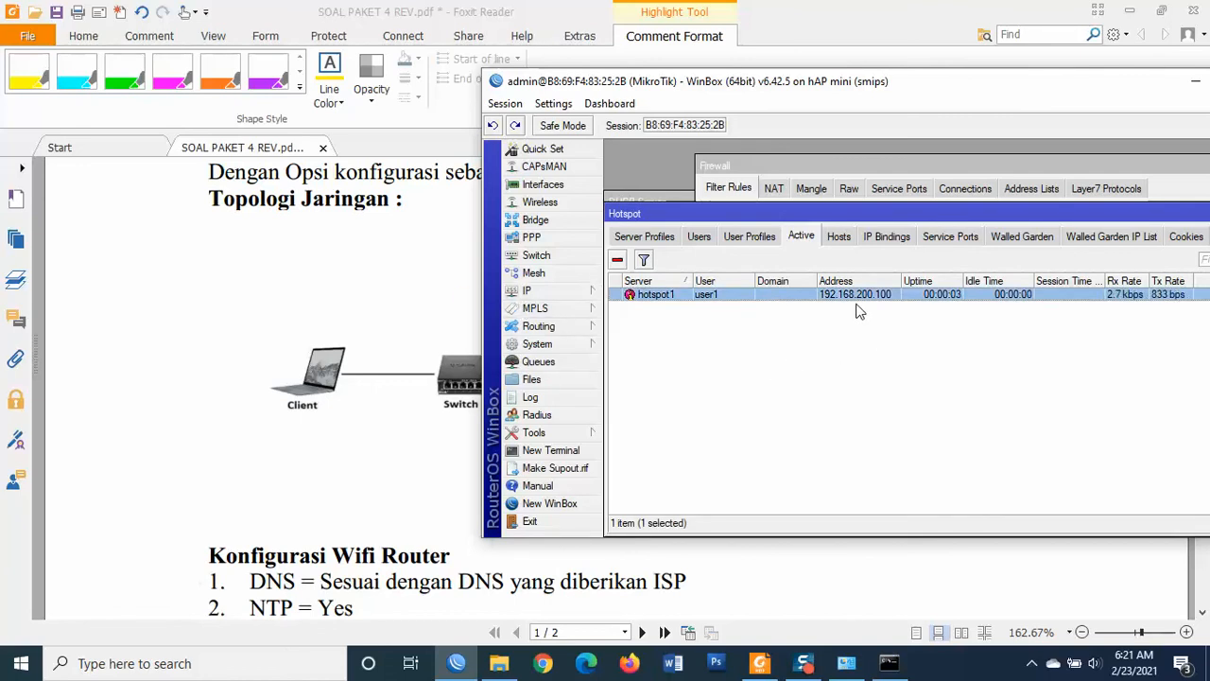
Switch to Command Prompt and ping the active hotspot client at 192.168.200.100
drag(900, 281, 927, 281)
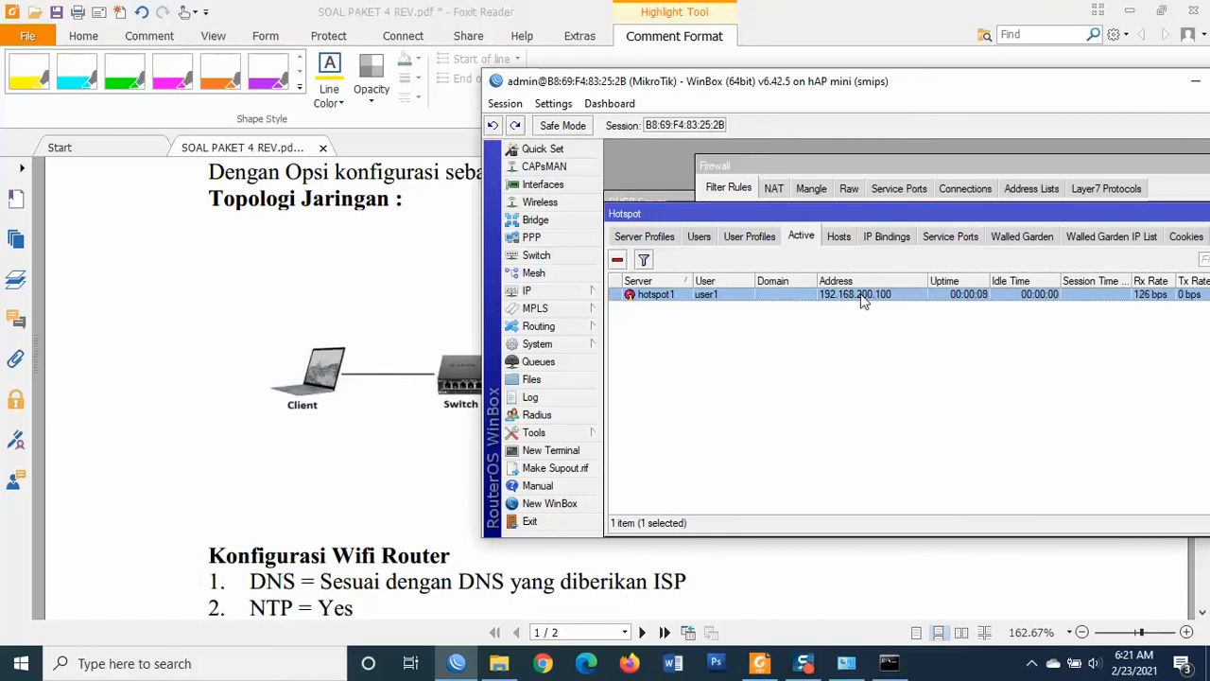
click(888, 663)
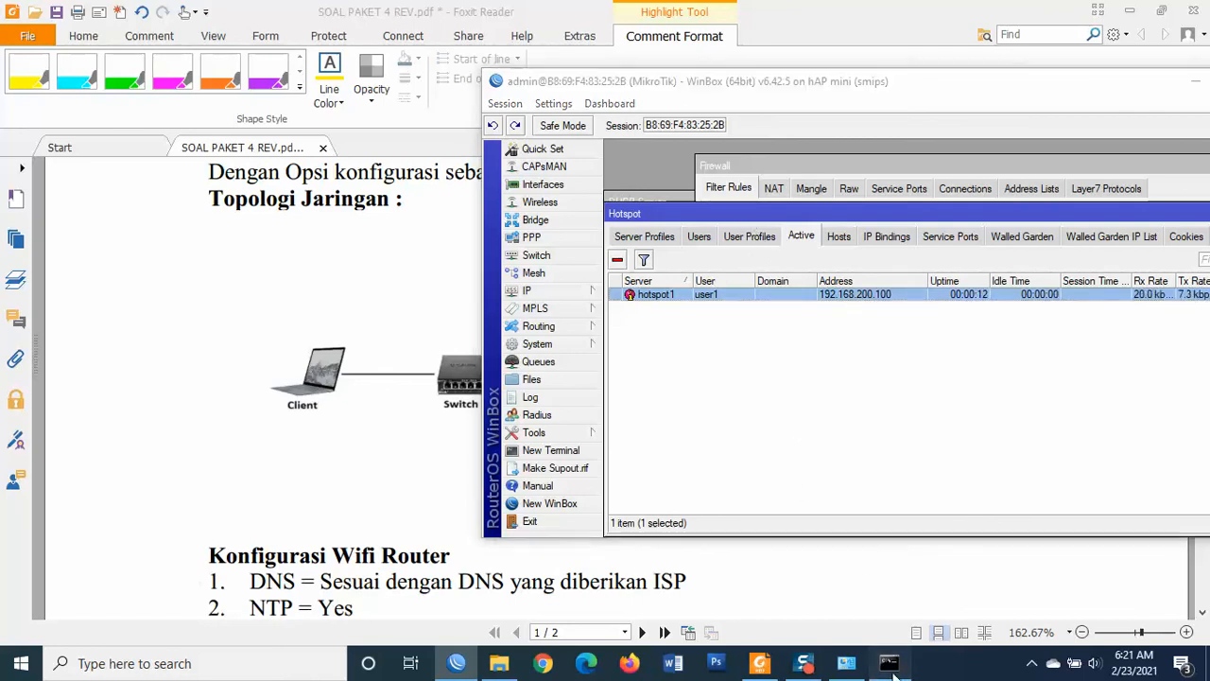
click(444, 293)
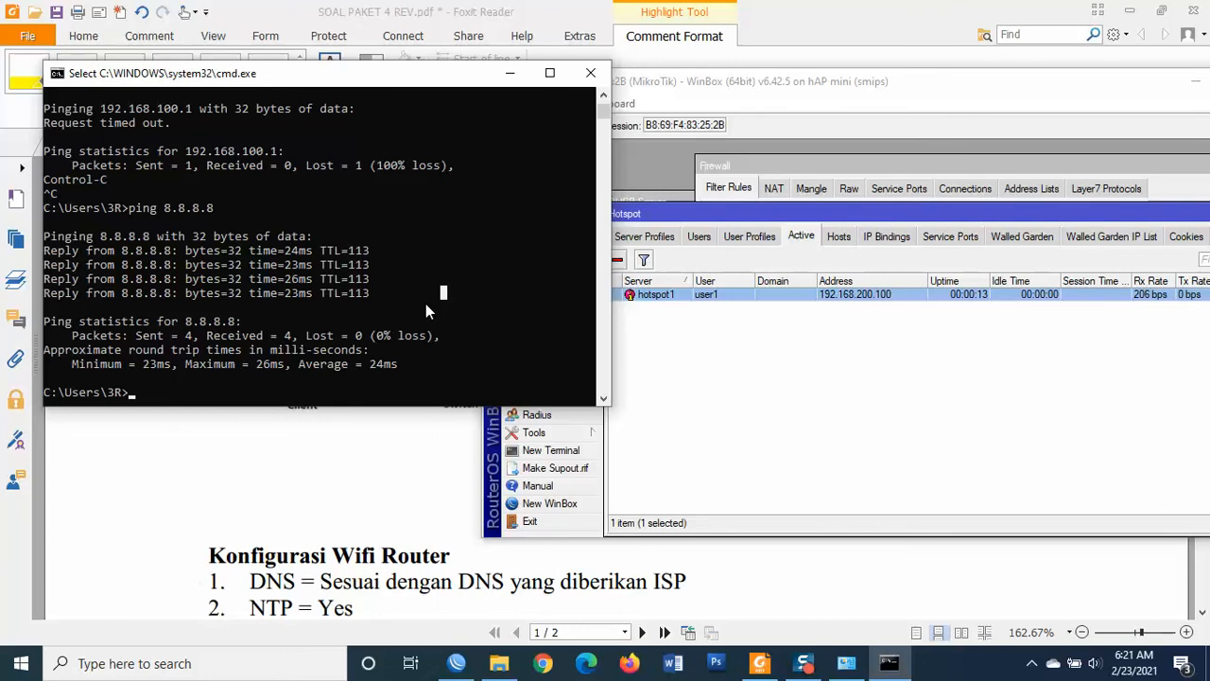
key(Escape)
key(Return)
text(p)
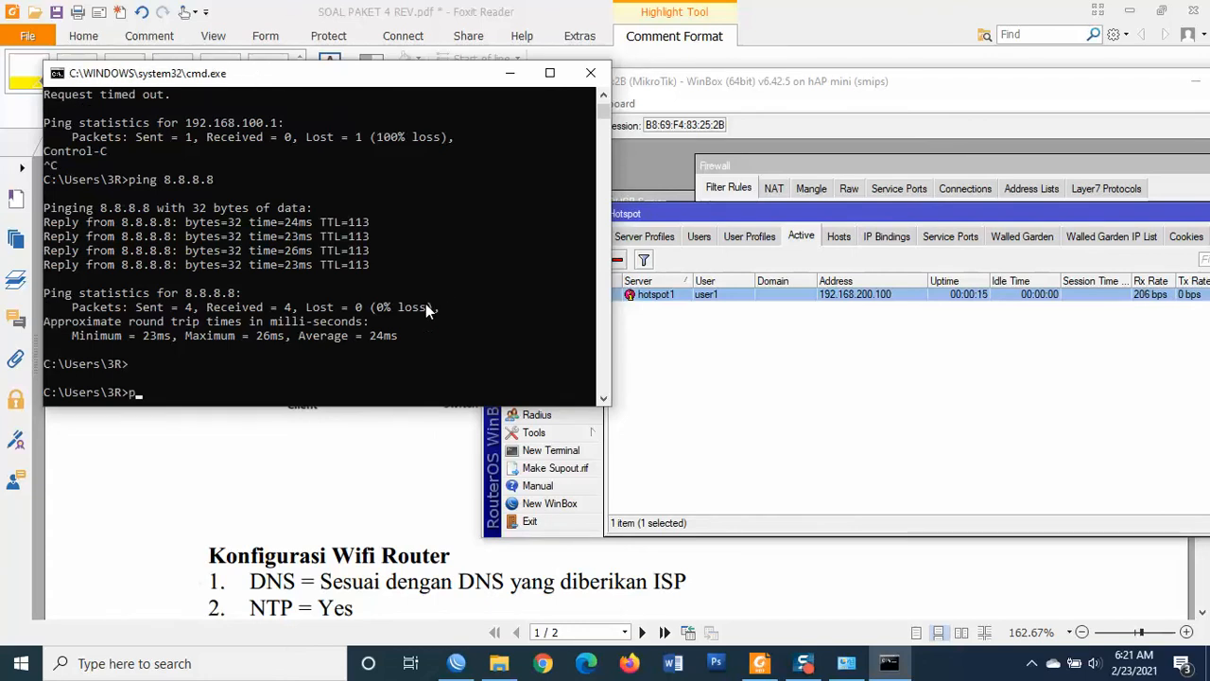
text(ing 192.16)
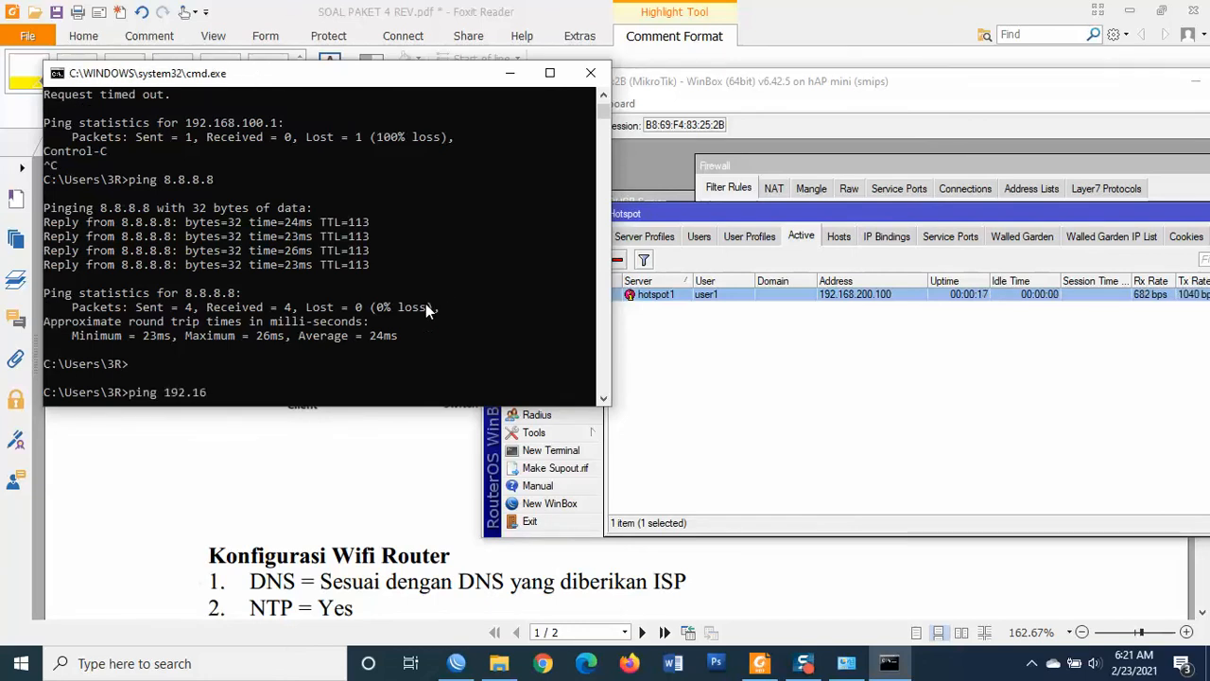
text(8.200)
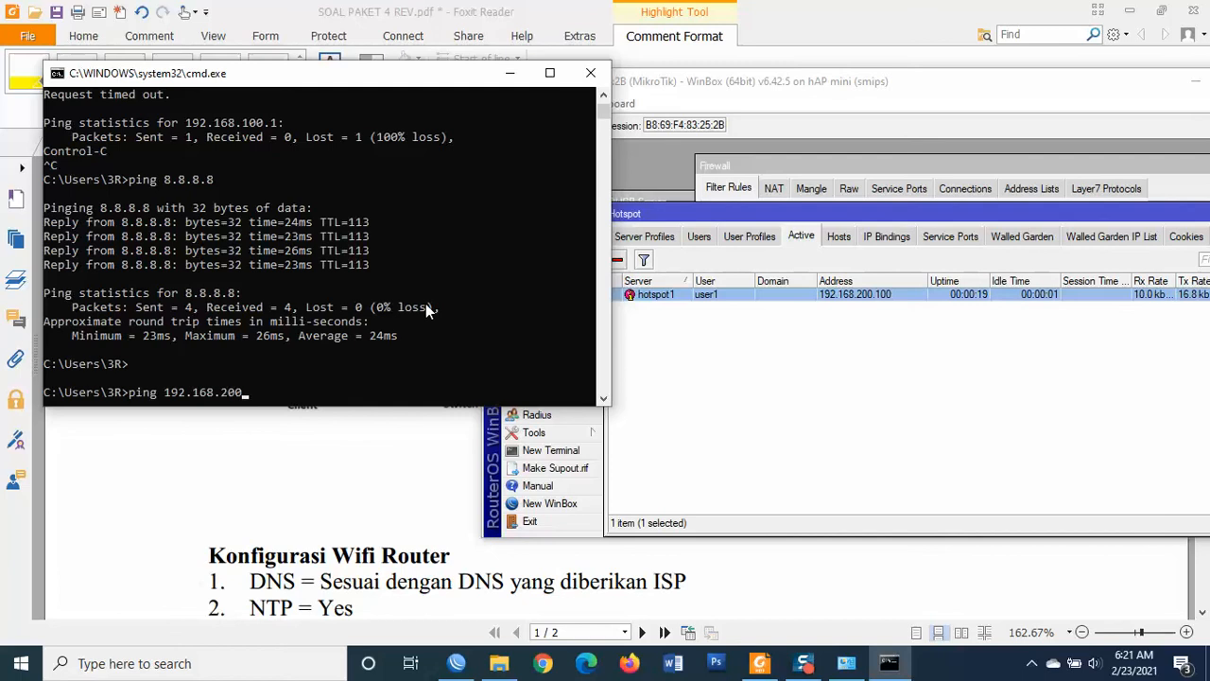
text(.100)
key(Return)
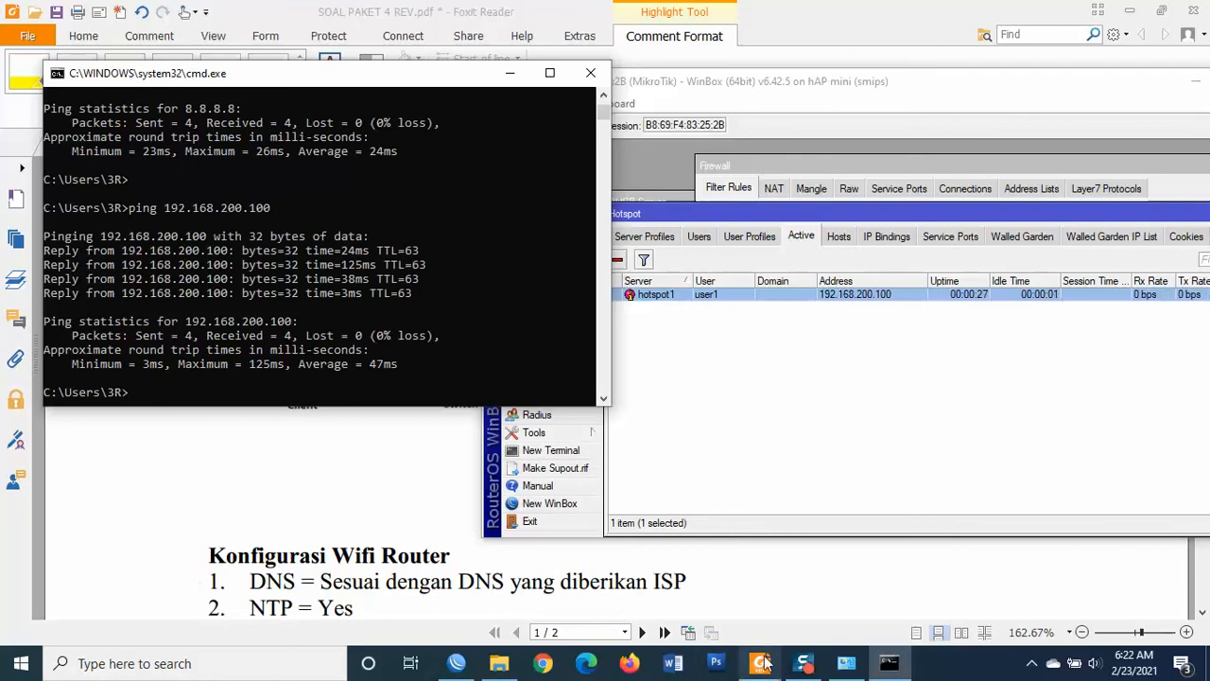
Switch to the Network Connections window and check the Ethernet 3 adapter's IPv4 address in its connection details
mouse_move(842, 669)
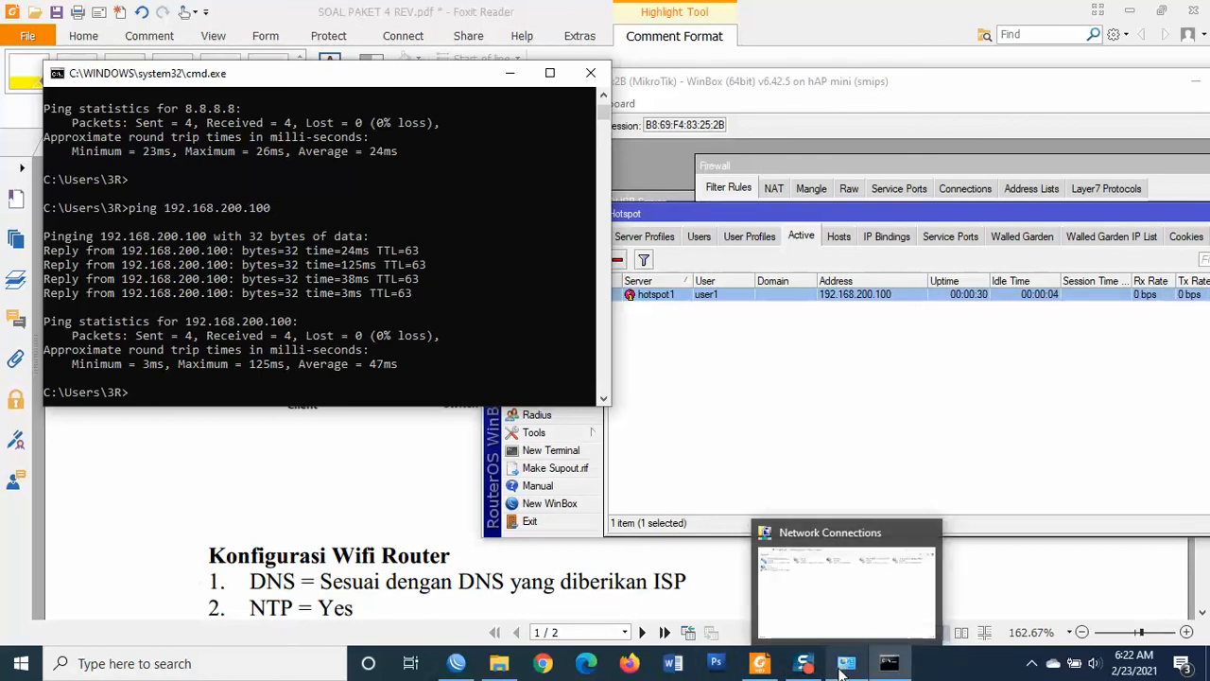
click(844, 670)
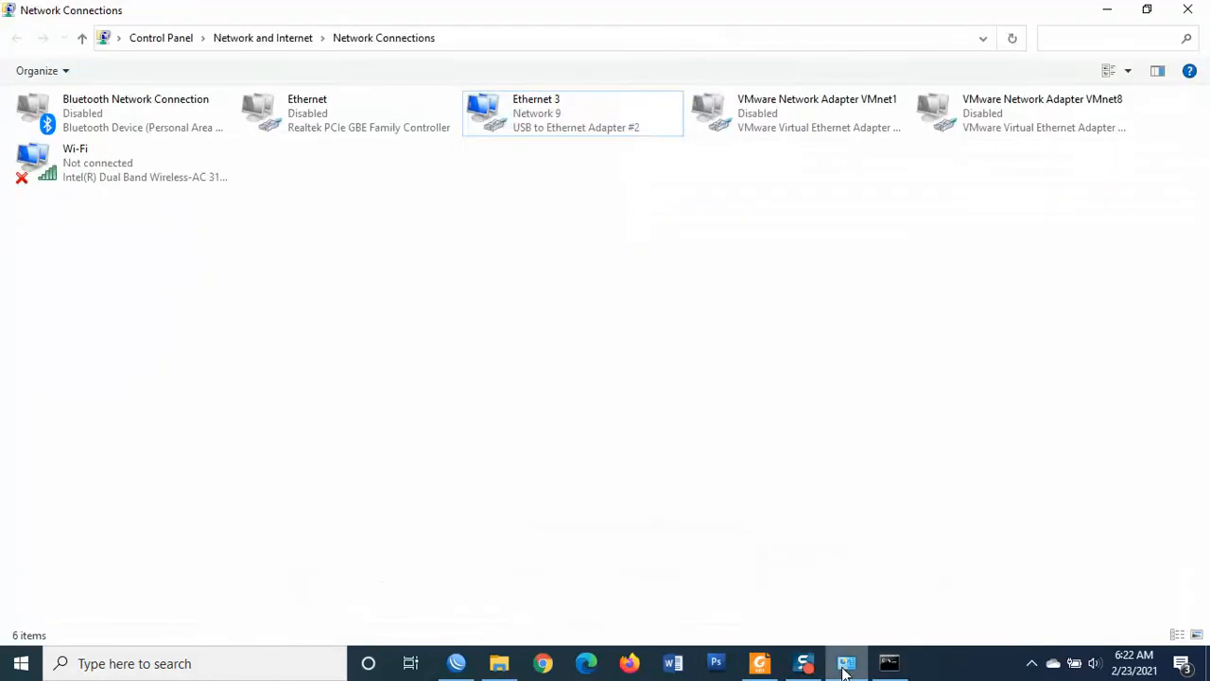
double_click(521, 121)
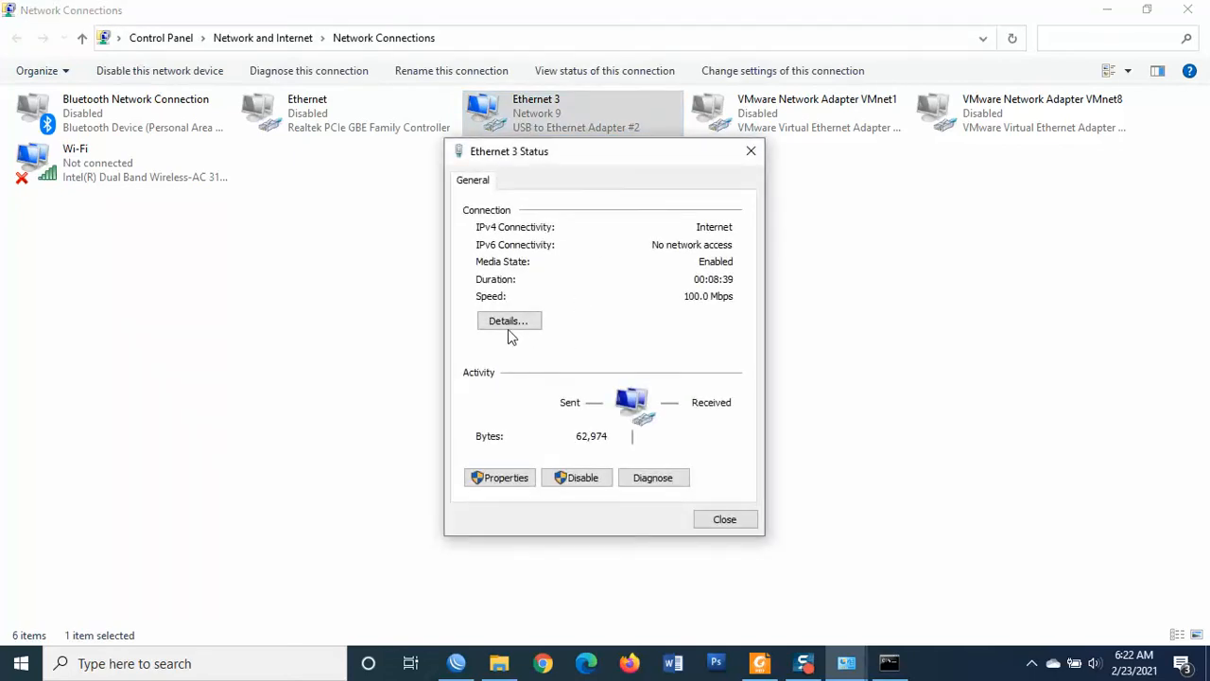
click(508, 324)
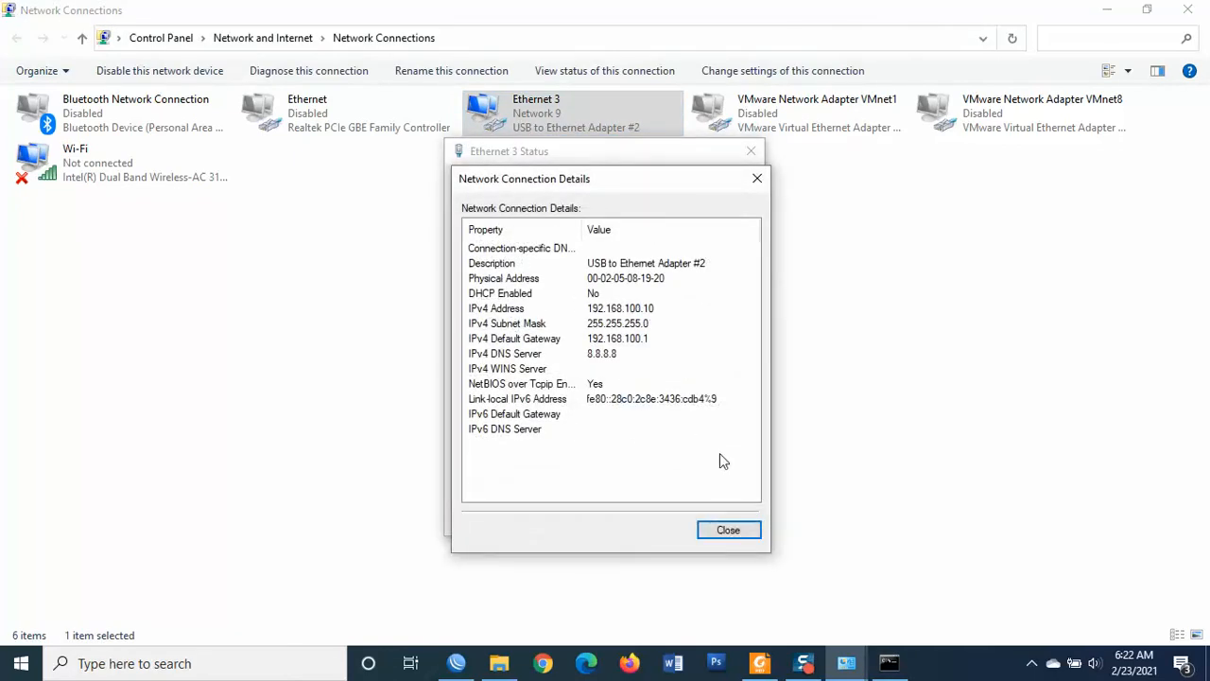
click(743, 534)
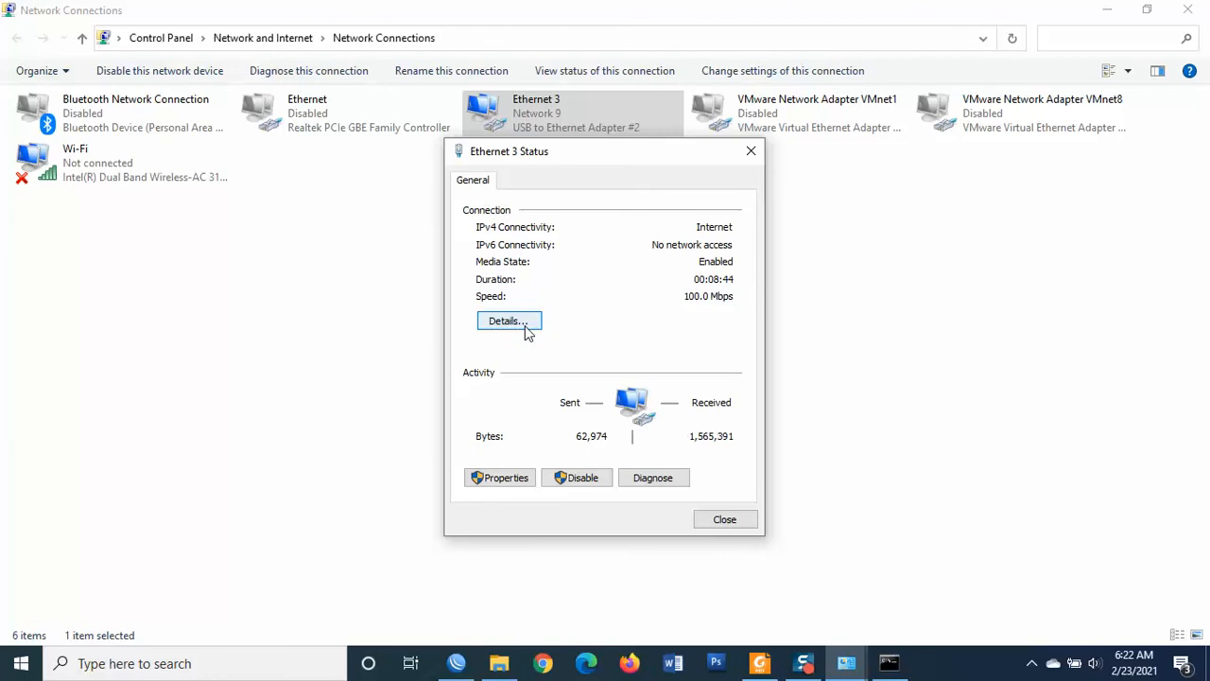
Compare the source ranges of the WinBox firewall ping drop rules with the Ethernet 3 adapter's IPv4 address
click(457, 662)
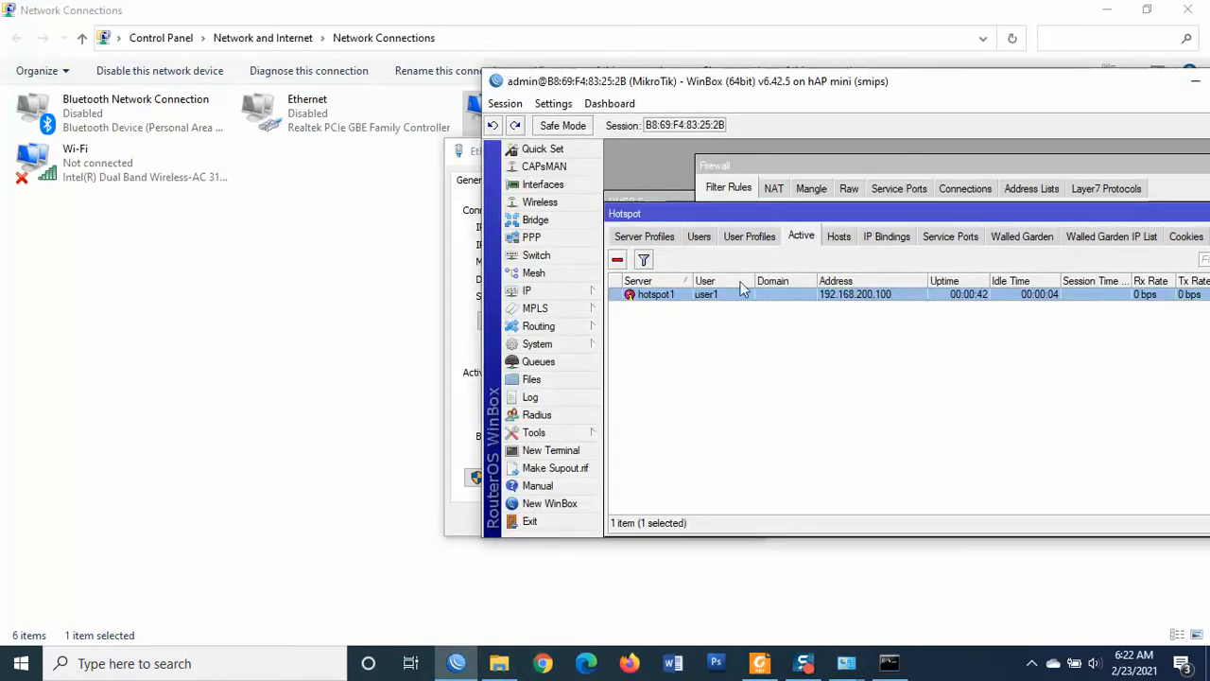
click(762, 176)
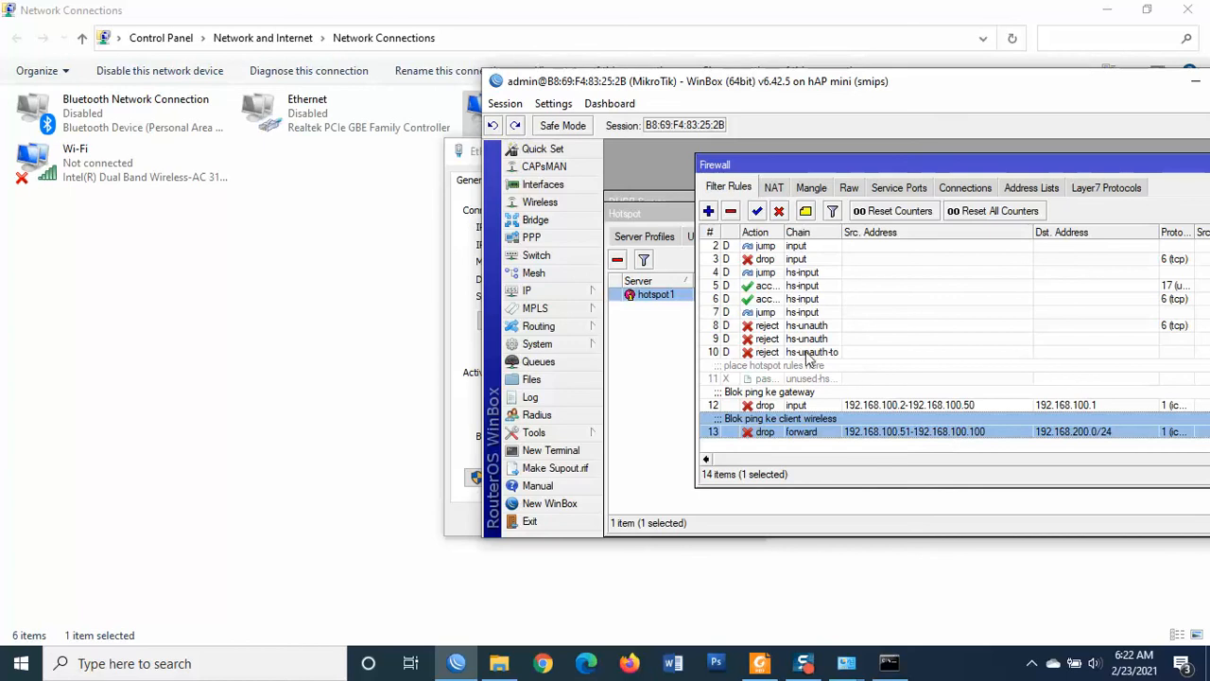
click(451, 199)
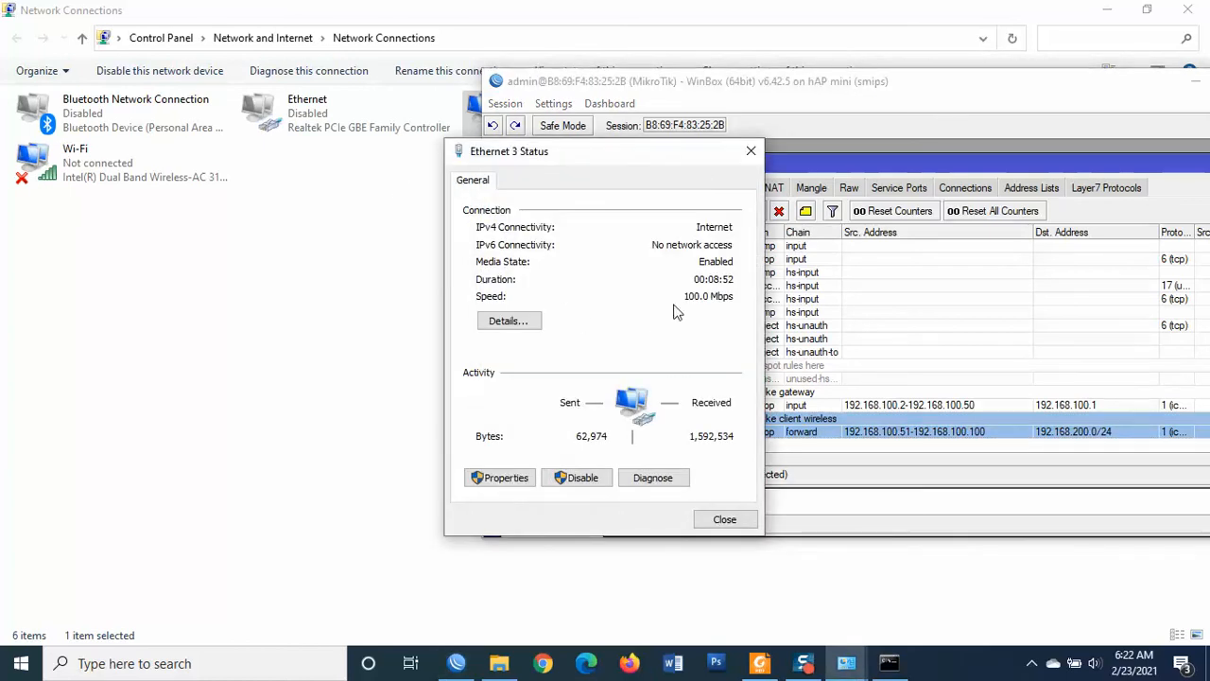
click(527, 321)
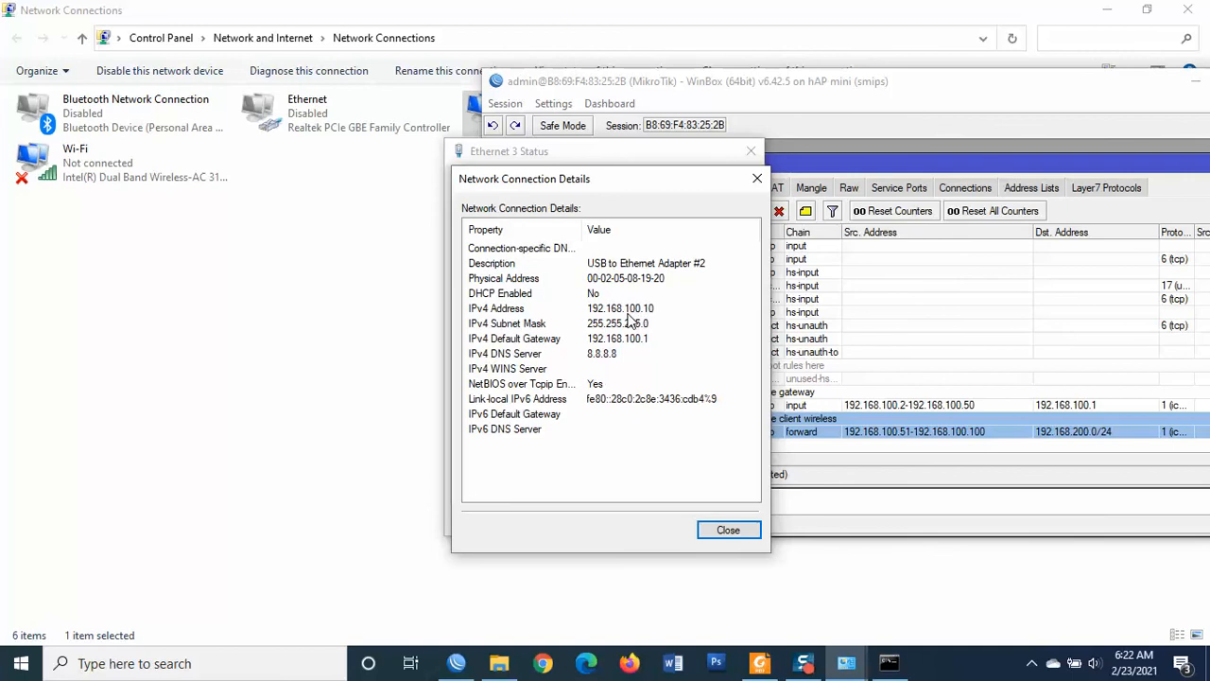
Repeat the ping to 192.168.200.100 in Command Prompt from the statically addressed adapter, interrupting it before it completes
click(889, 663)
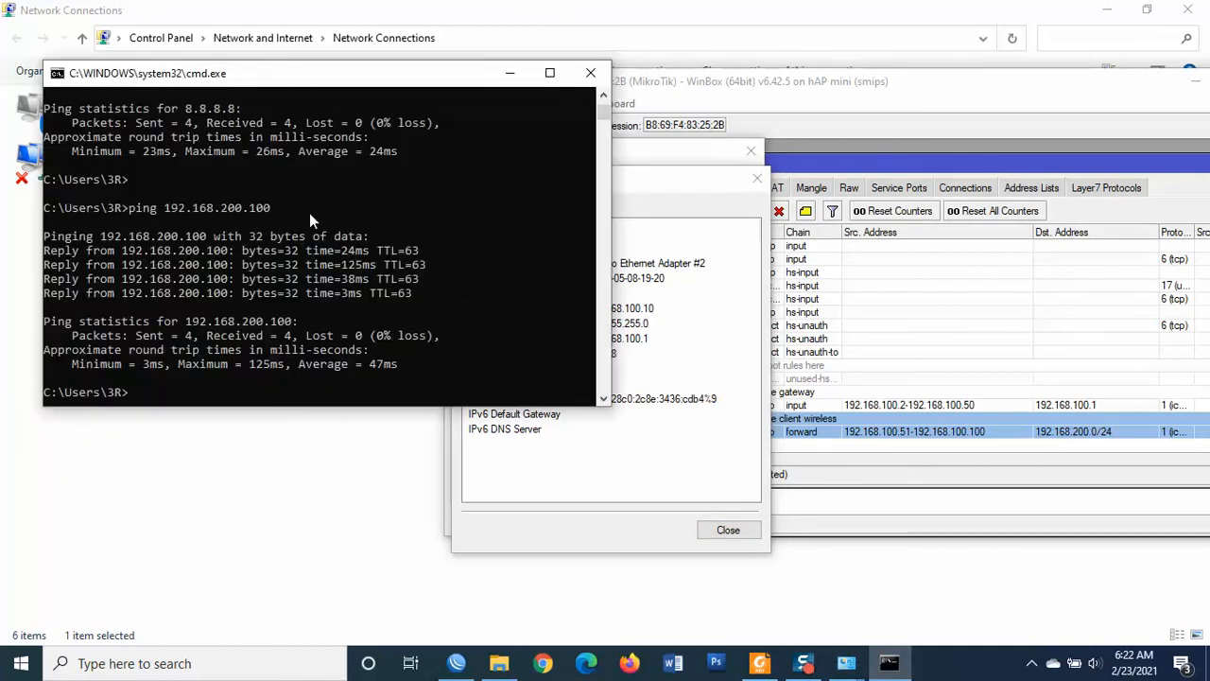
key(Up)
key(Return)
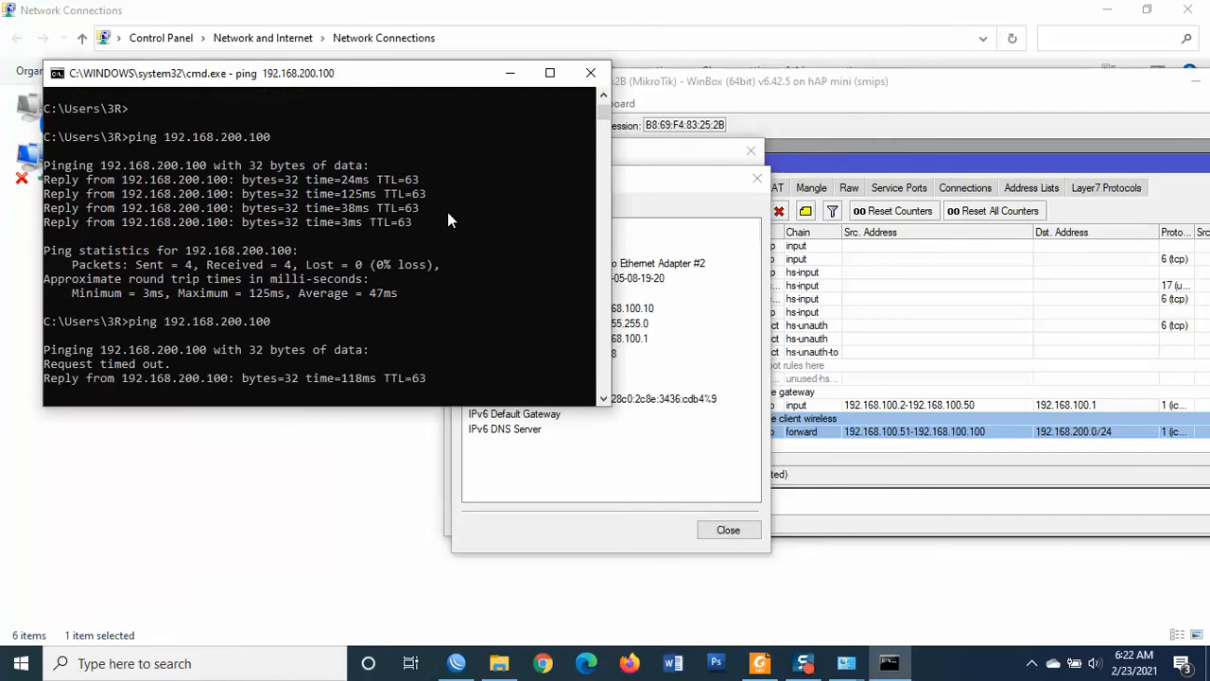
key(ctrl+c)
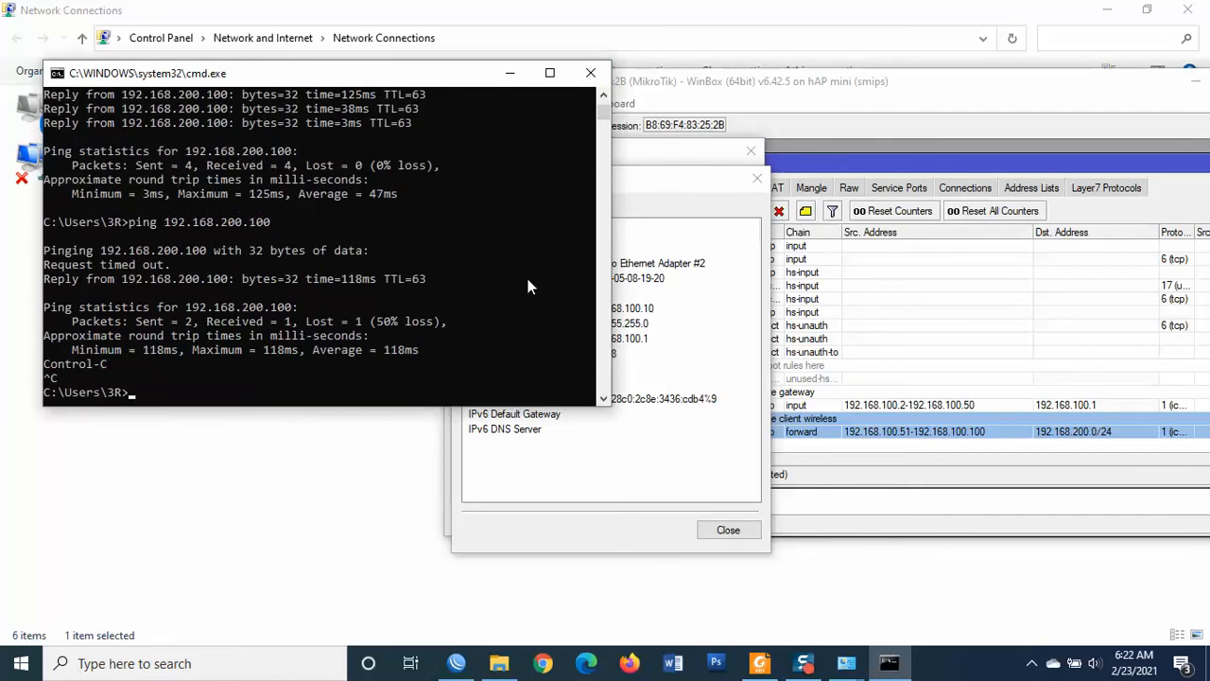
Set Ethernet 3's IPv4 properties to obtain the IP address and the DNS server address automatically
click(679, 284)
click(728, 530)
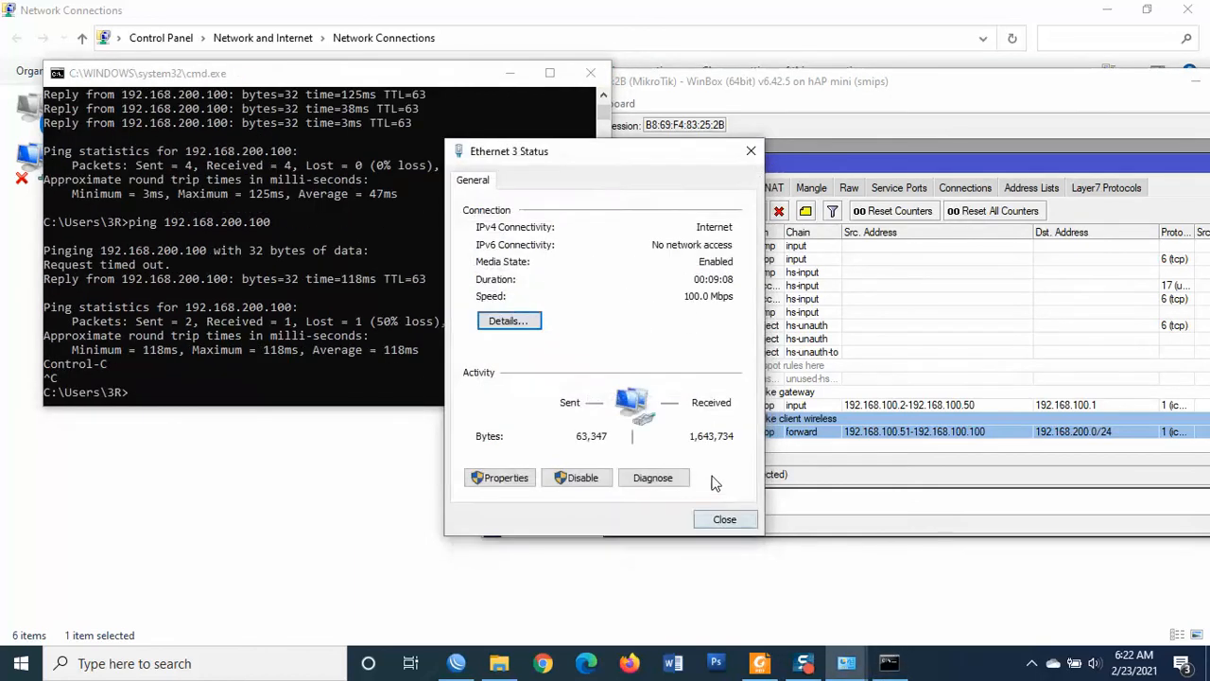
click(724, 518)
drag(640, 85, 715, 153)
double_click(636, 123)
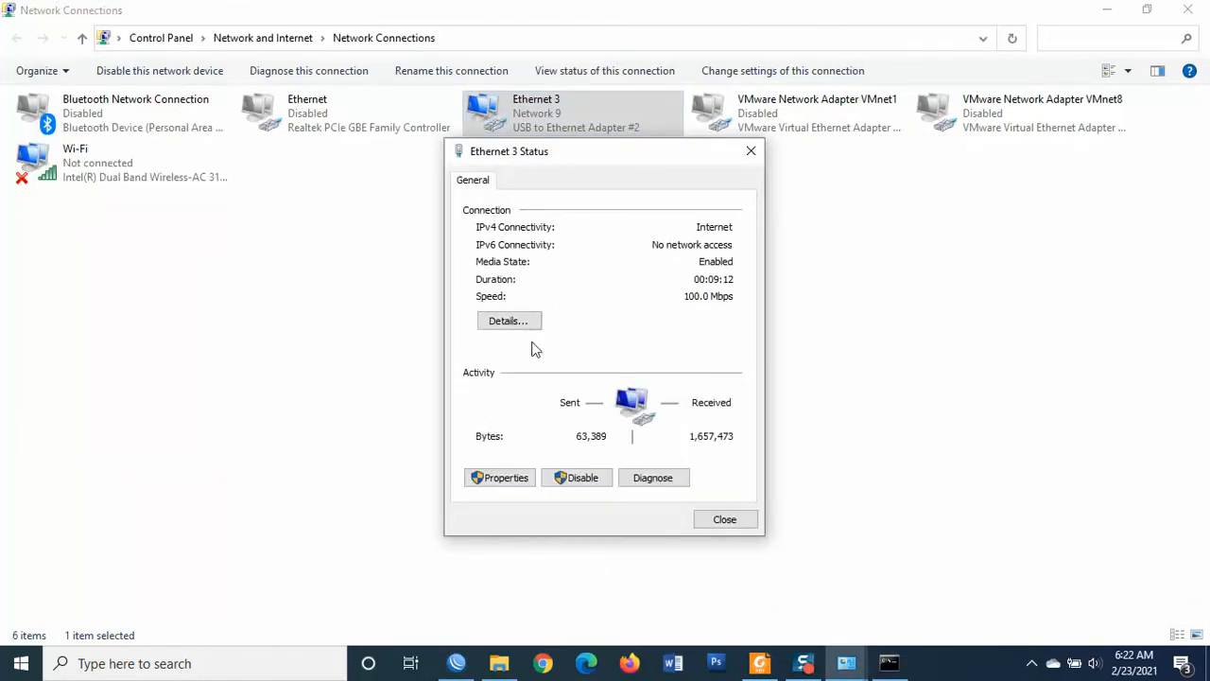
click(515, 479)
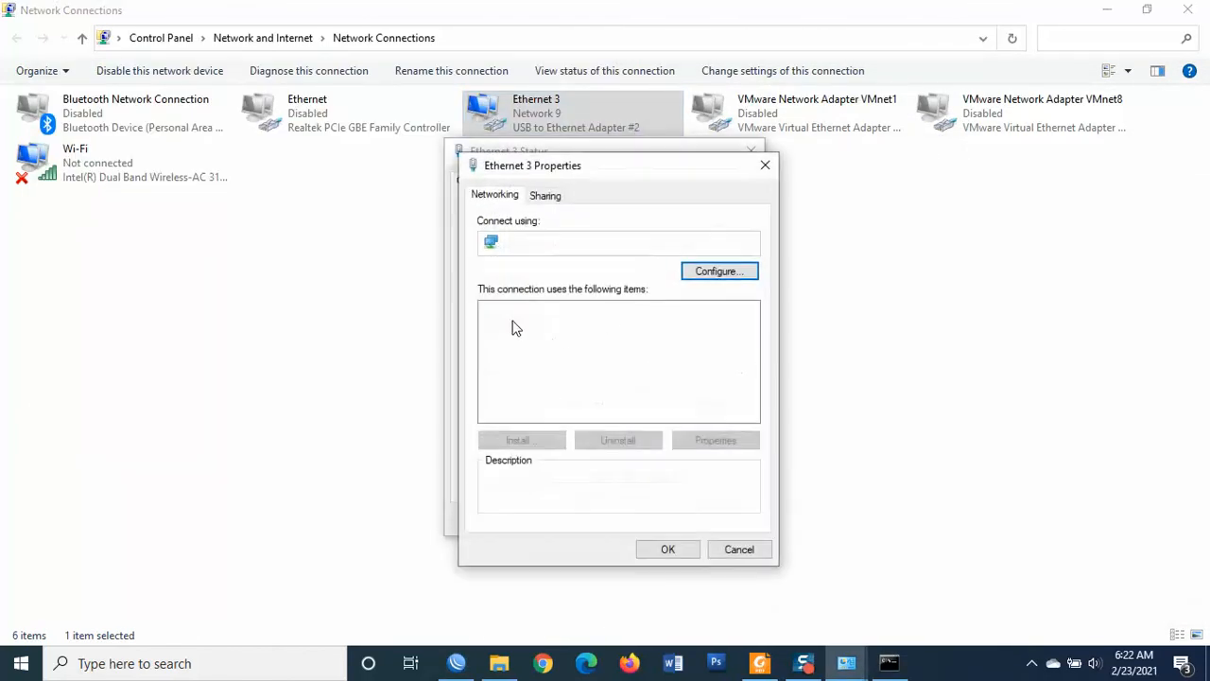
scroll(622, 346, down, 2)
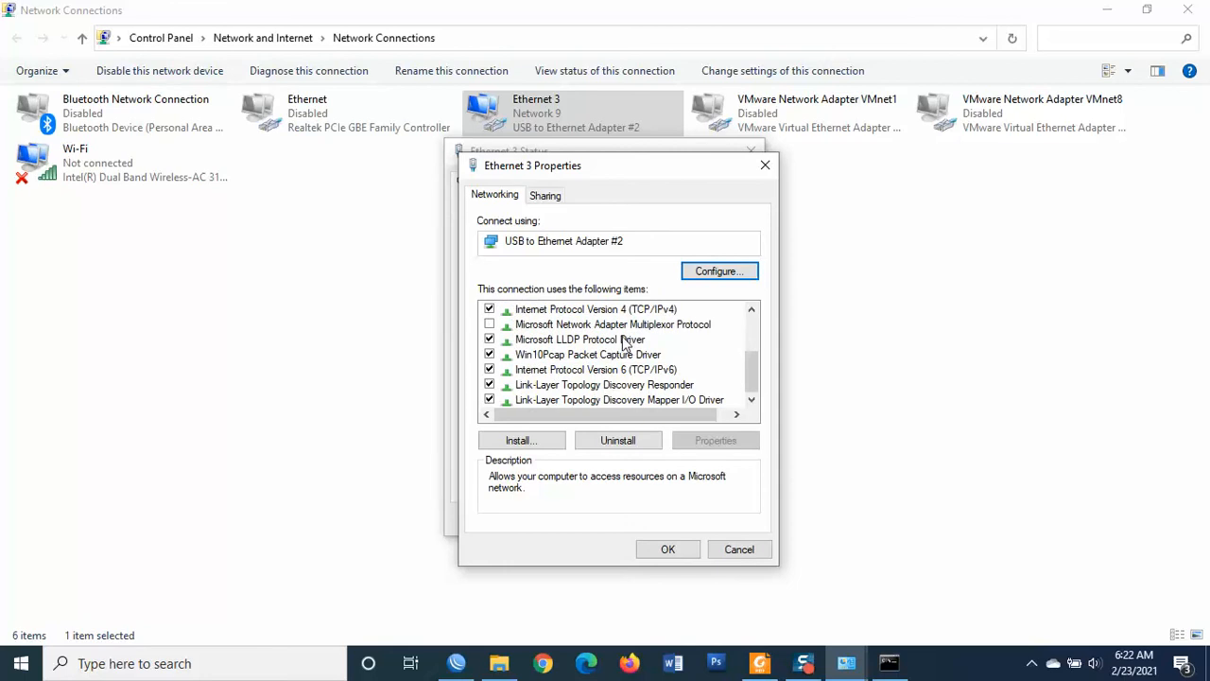
scroll(622, 346, up, 1)
double_click(624, 353)
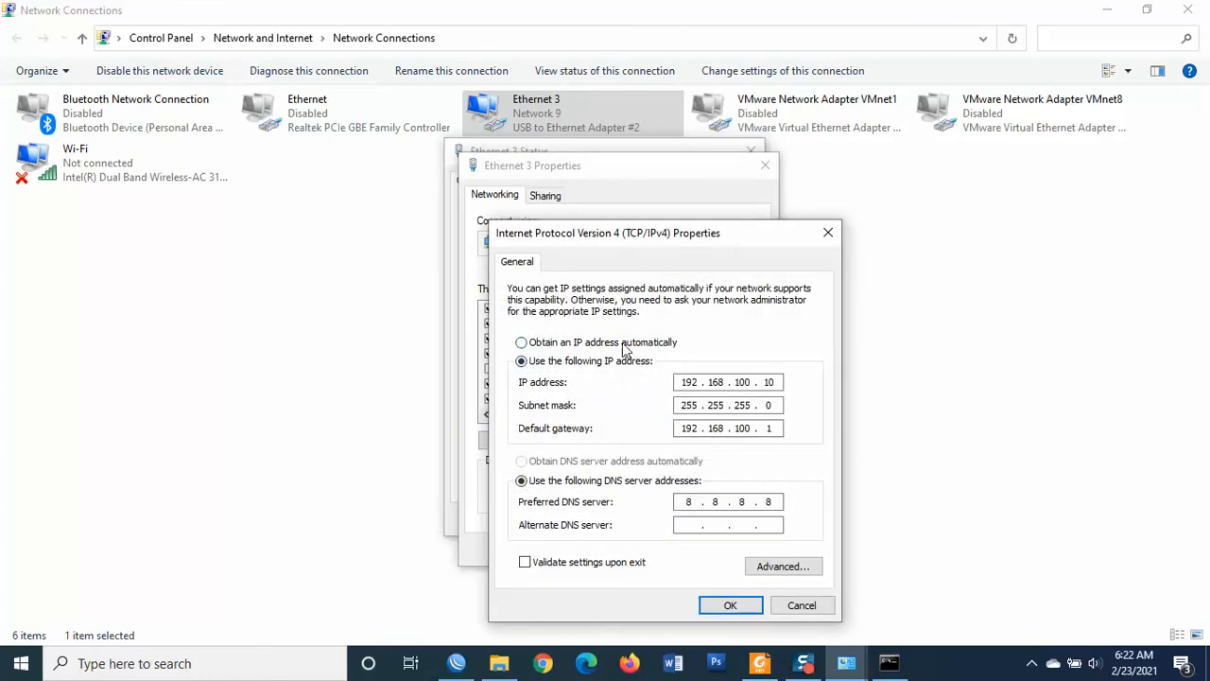
click(624, 344)
click(617, 461)
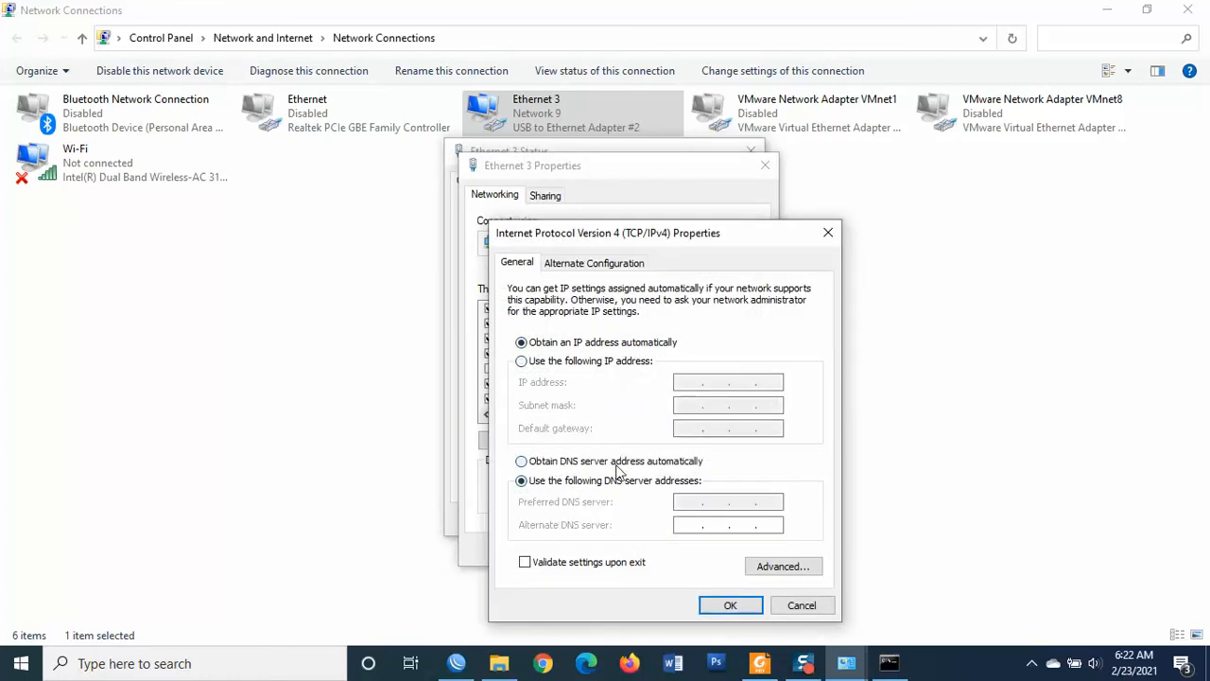
click(742, 606)
click(686, 549)
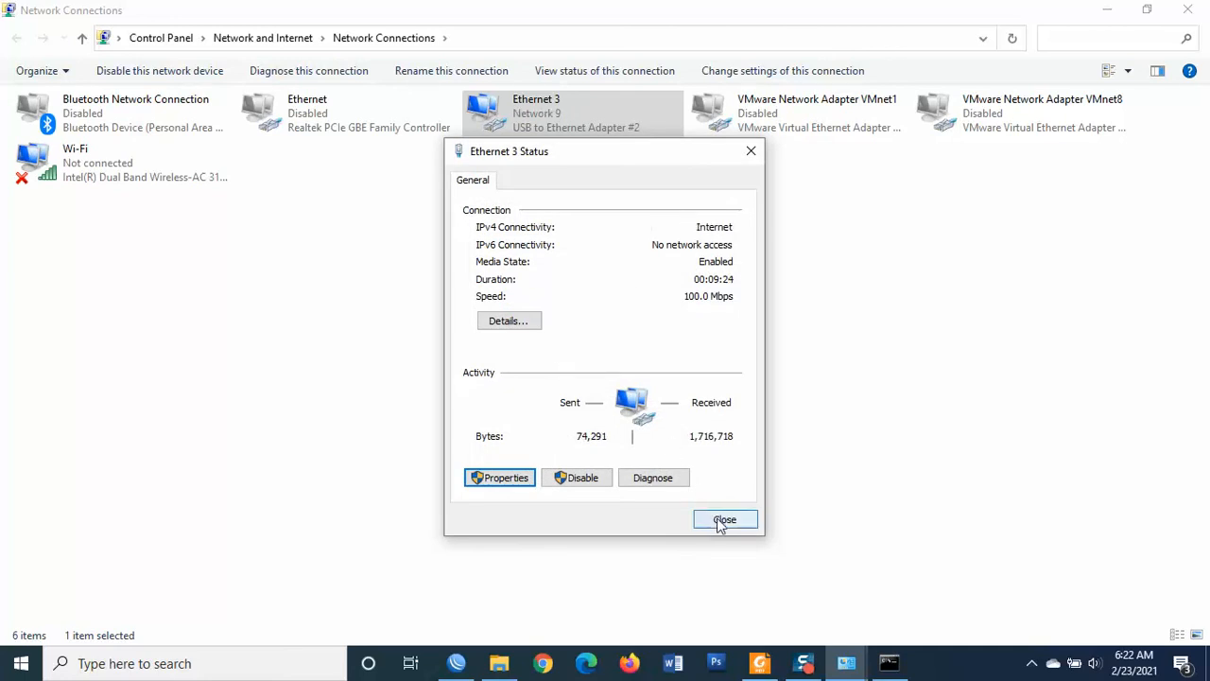
Check the DHCP-assigned IPv4 address in Ethernet 3's connection details, leaving both the details and status dialogs closed
click(512, 321)
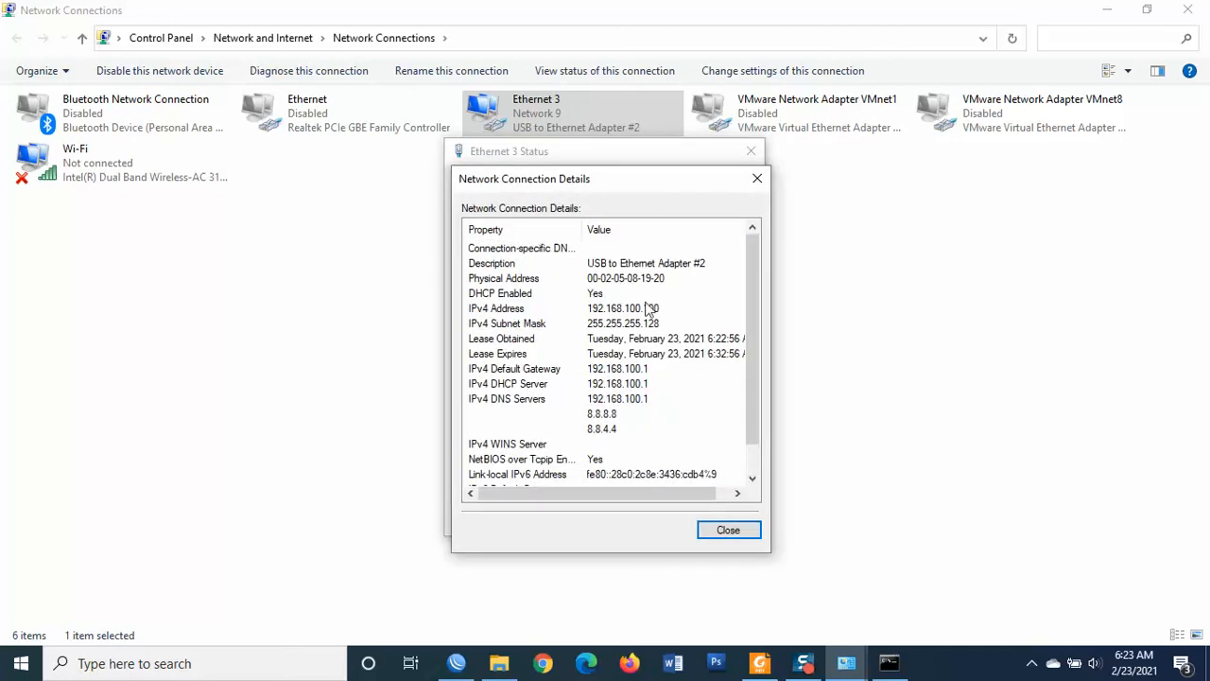
click(752, 534)
click(734, 521)
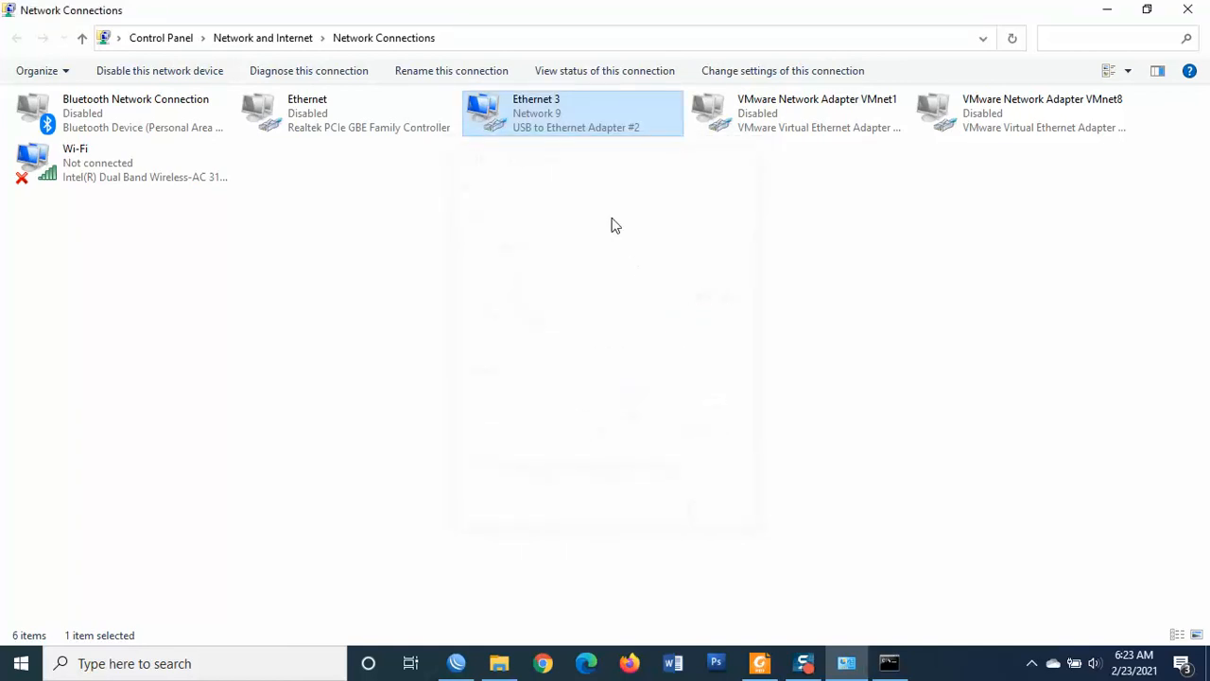
Ping 192.168.200.100 again from Command Prompt using the adapter's DHCP-assigned address
click(893, 666)
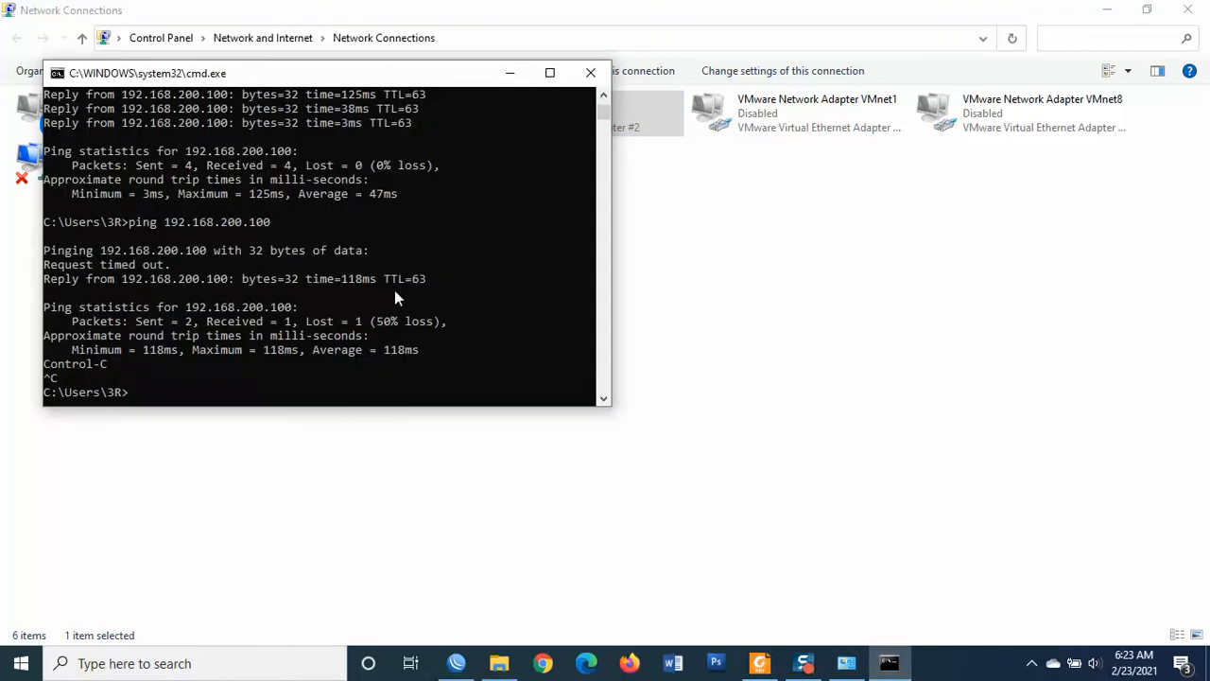
key(Up)
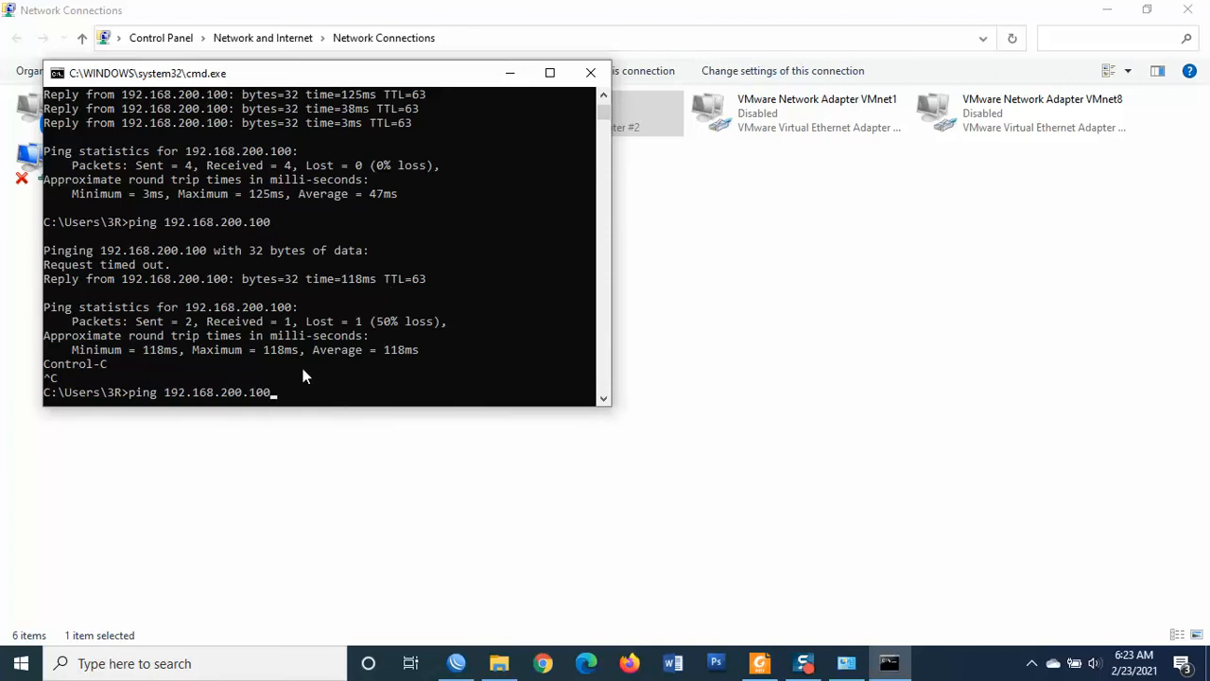
key(Return)
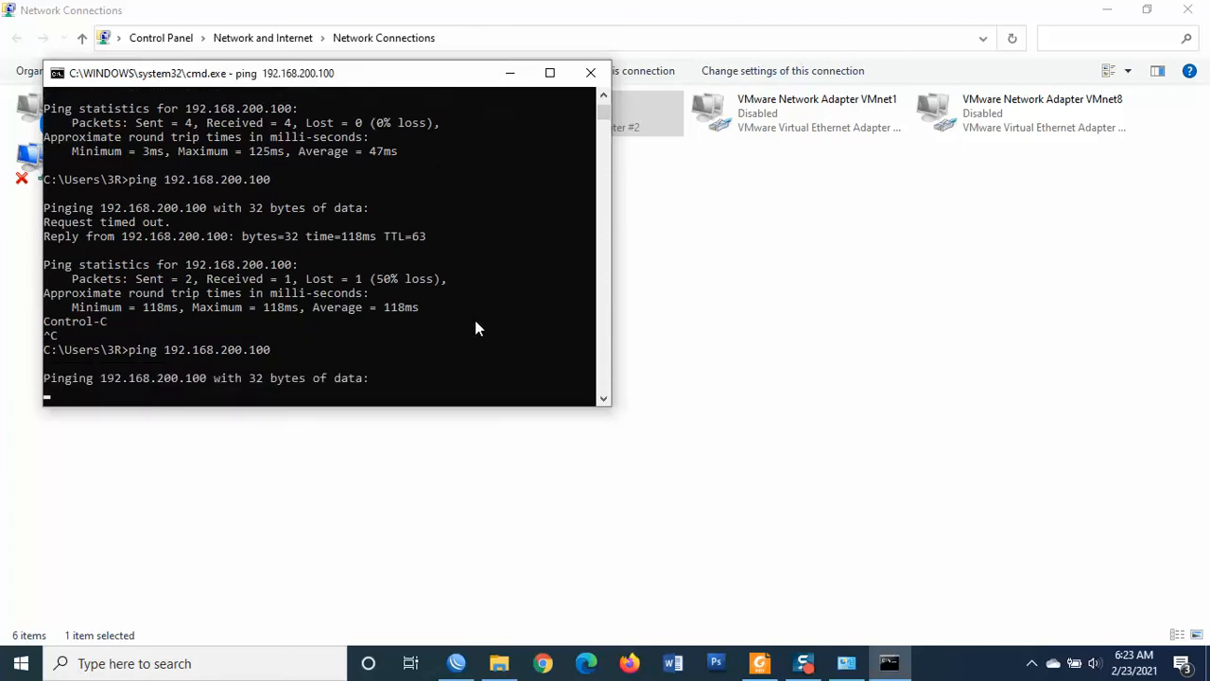
Place the WinBox window beside the running ping and examine the "Blok ping ke client wireless" forward drop rule
click(457, 663)
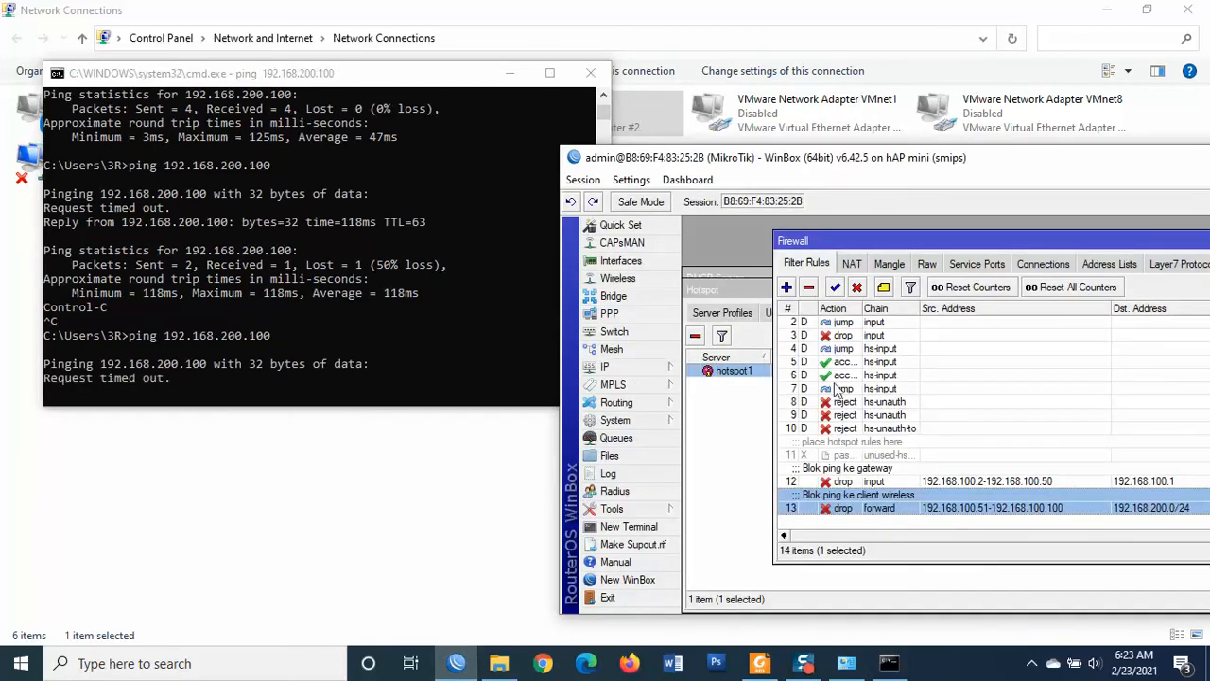
click(919, 524)
click(912, 507)
drag(896, 165, 785, 122)
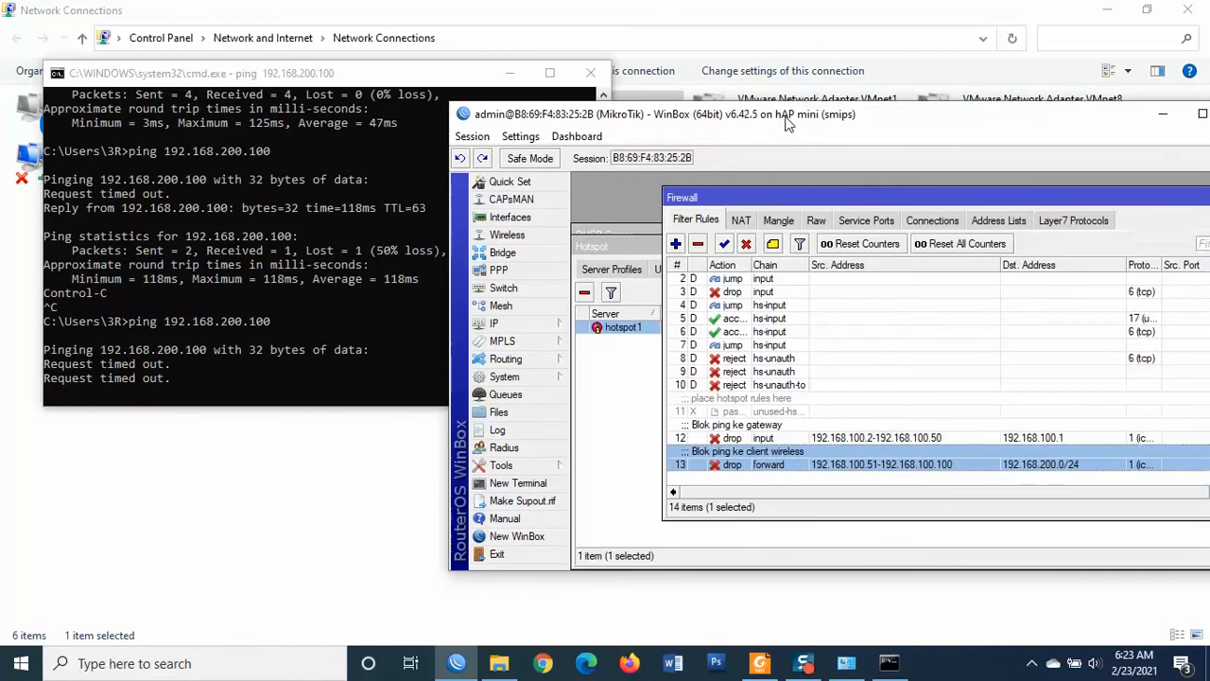
Stop the running ping in Command Prompt and start a continuous ping to 192.168.200.100 with the -t option
click(304, 321)
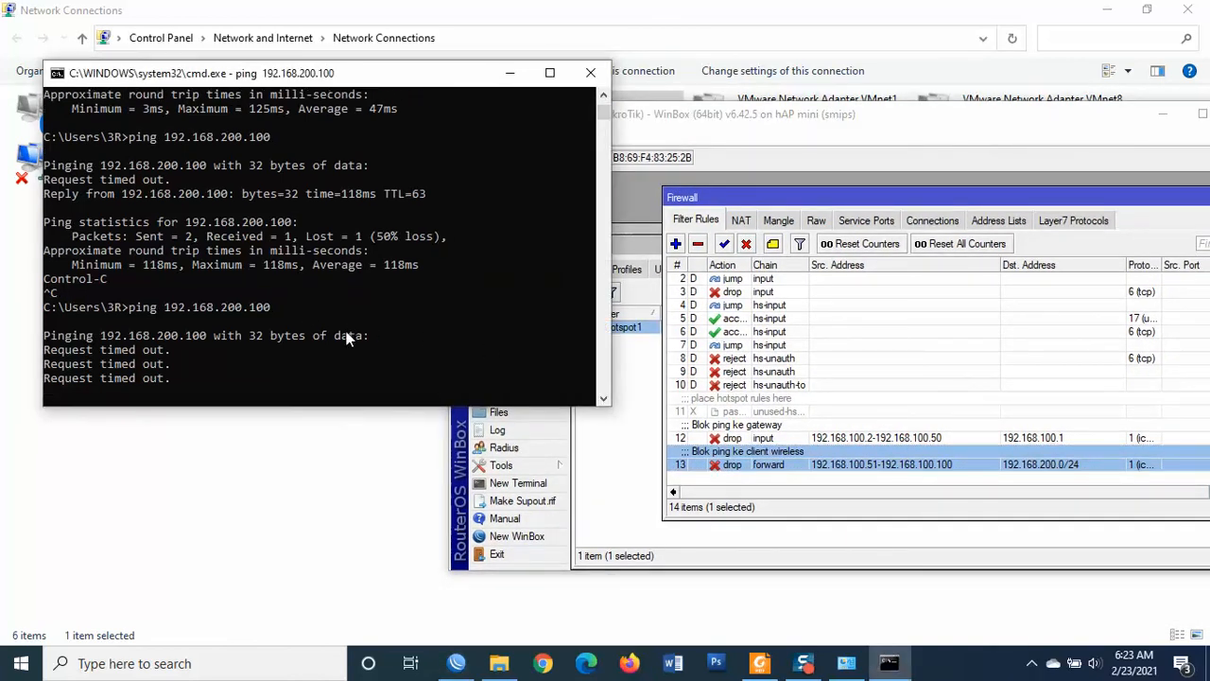
key(ctrl+c)
key(Up)
text(-t)
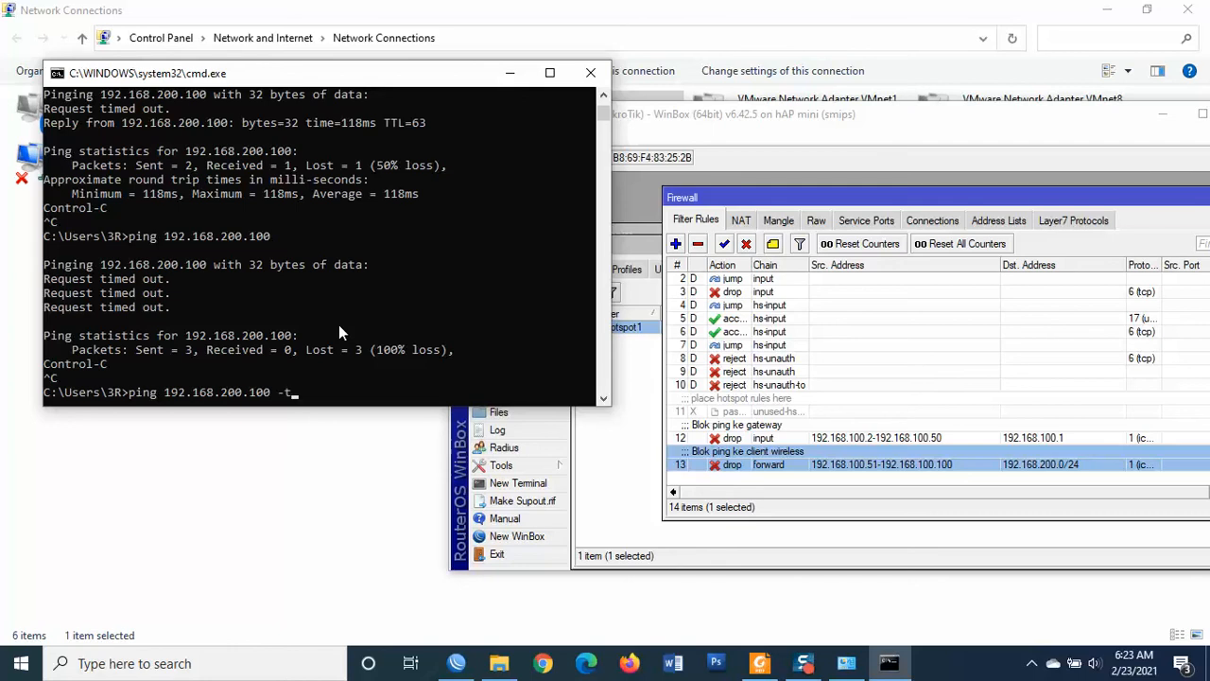
key(Return)
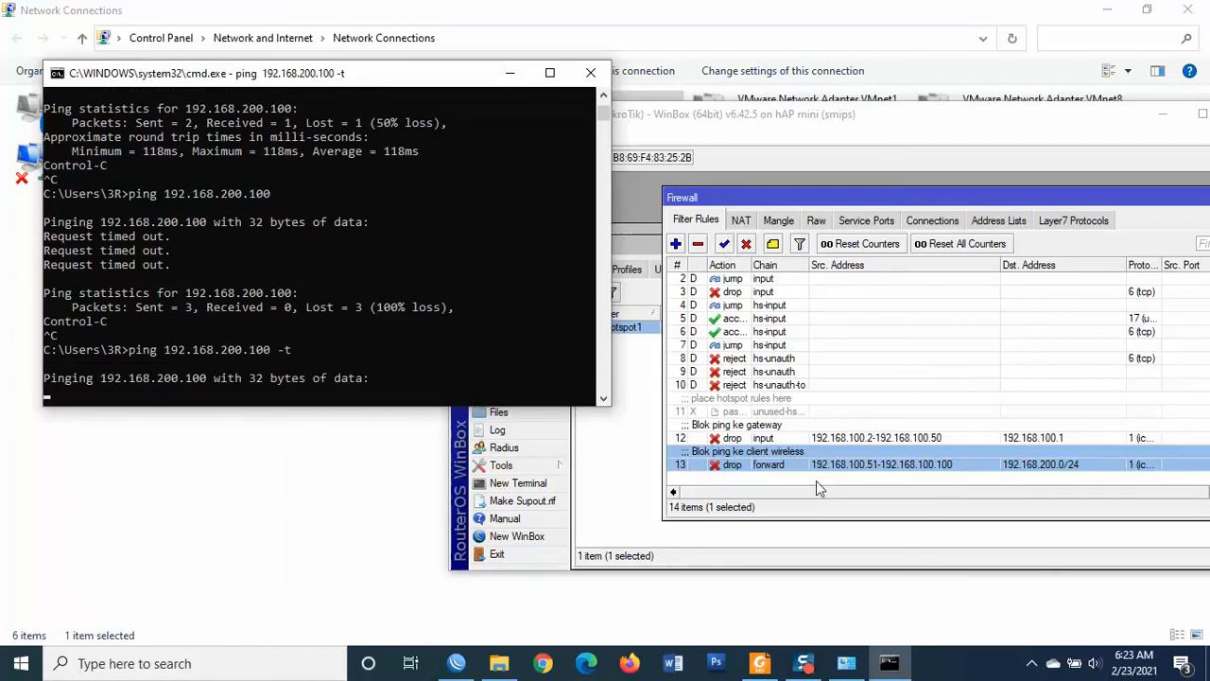
Disable the "Blok ping ke client wireless" forward drop rule in WinBox and return to the continuous ping in Command Prompt
click(749, 247)
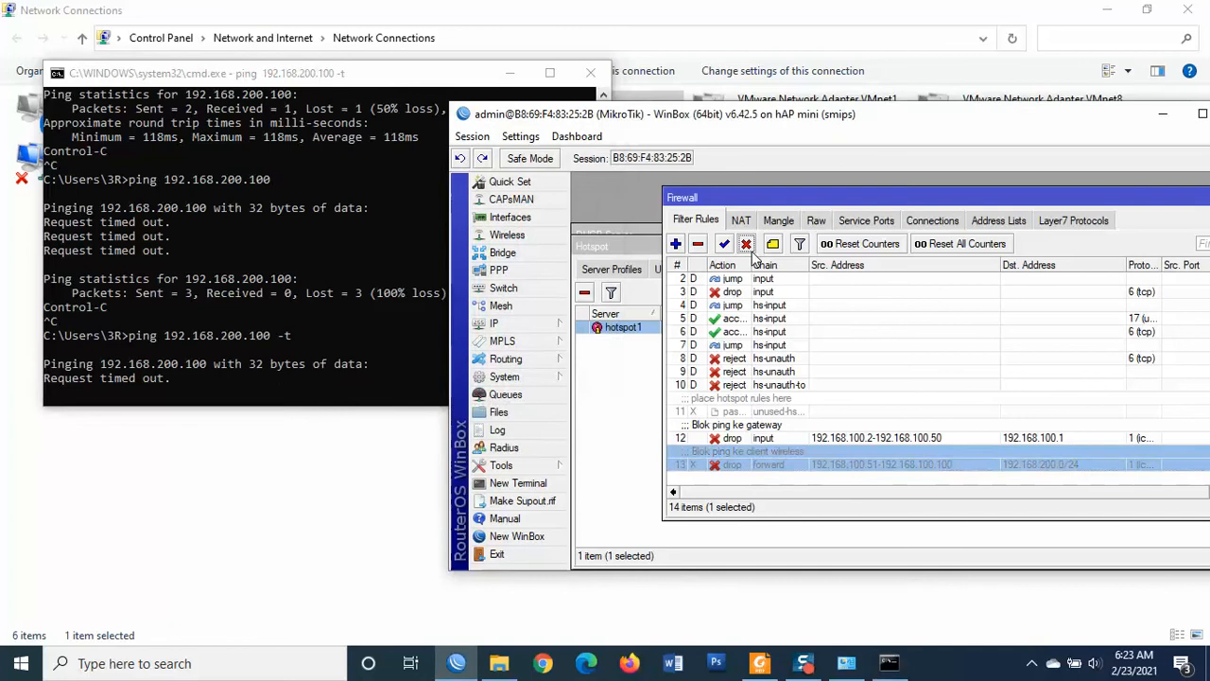
click(284, 82)
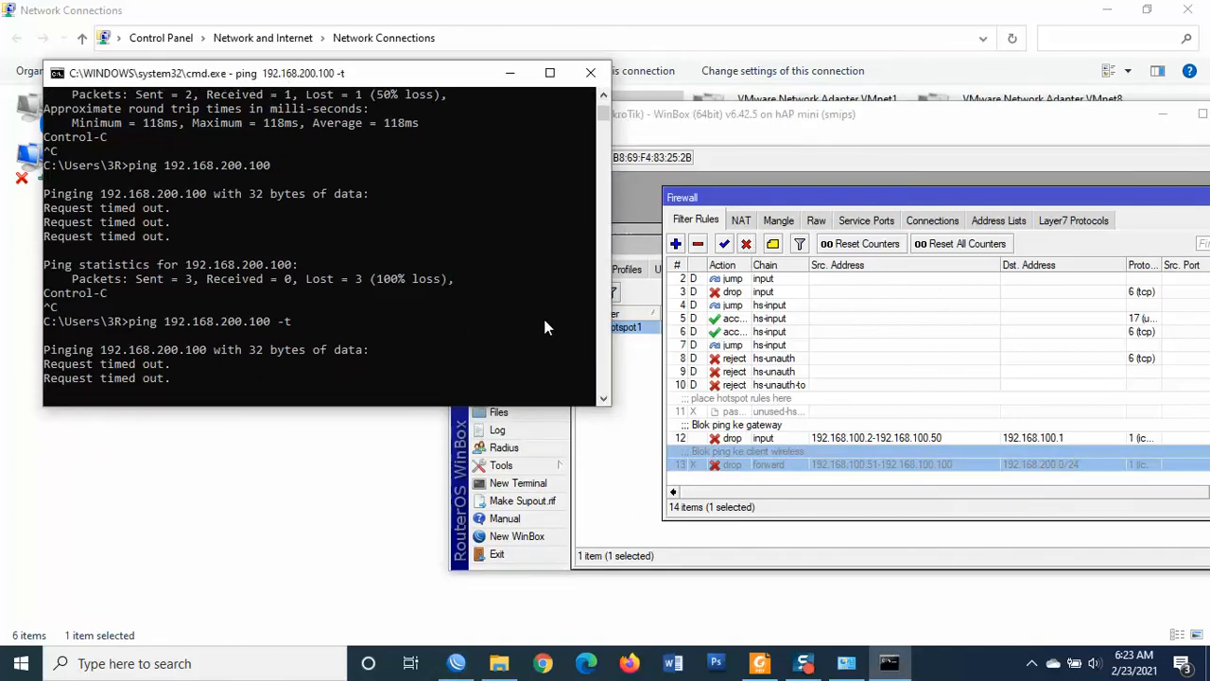
Compare the earlier ping output for 192.168.200.100 with the continuous ping, leaving the Command Prompt window minimized
scroll(508, 302, up, 8)
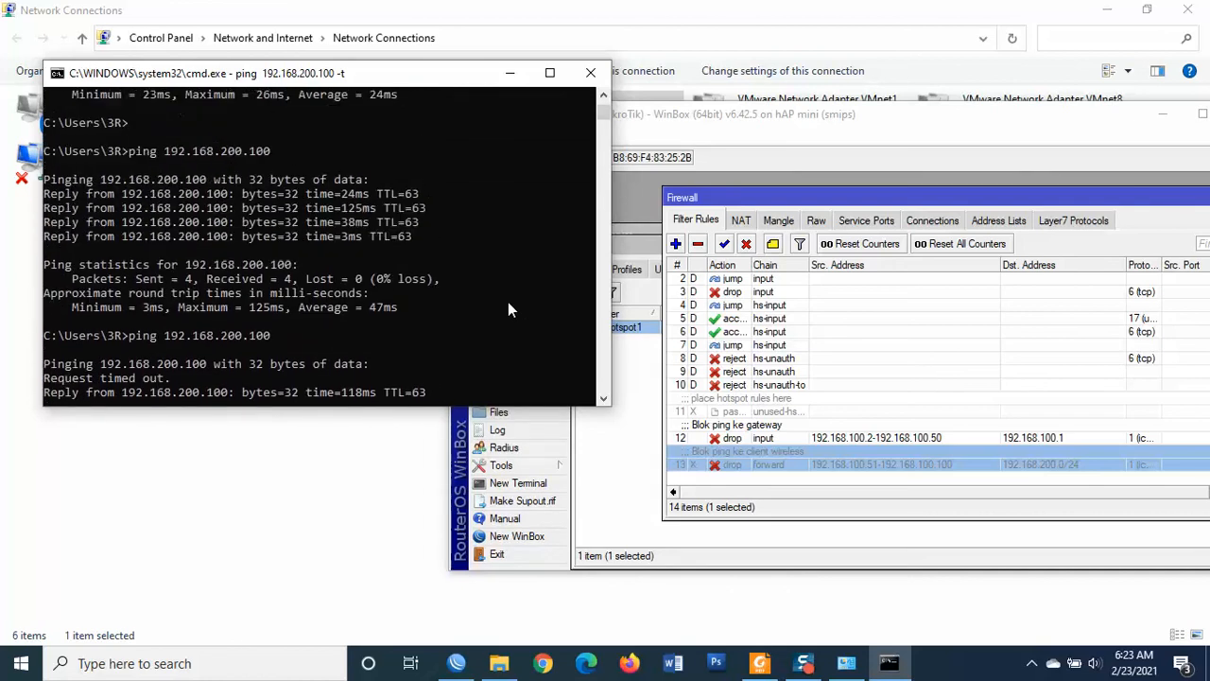
scroll(508, 308, down, 8)
scroll(369, 257, up, 9)
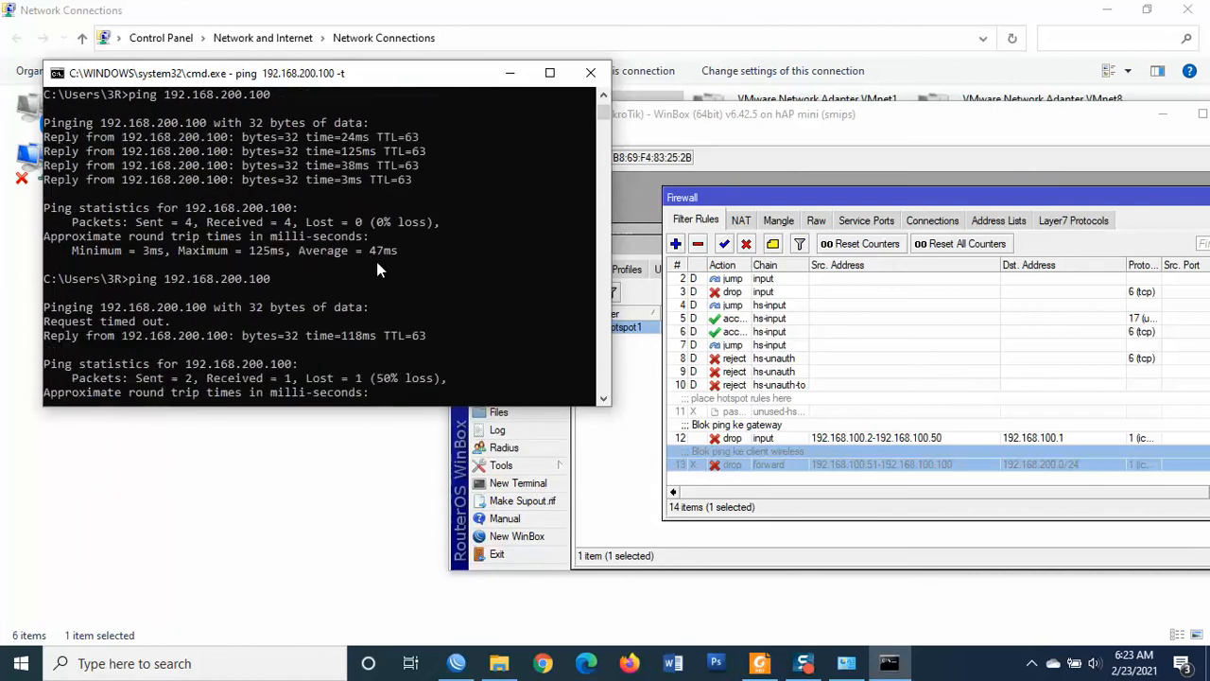
click(408, 445)
click(888, 663)
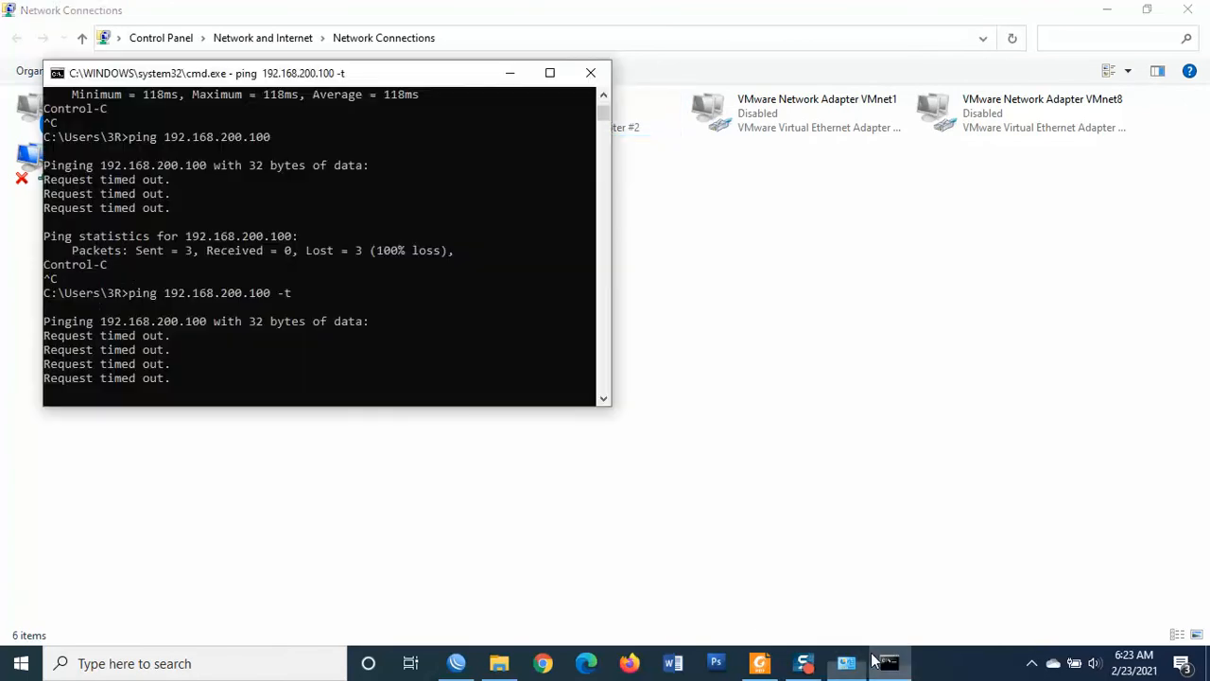
scroll(476, 324, up, 8)
scroll(478, 328, up, 4)
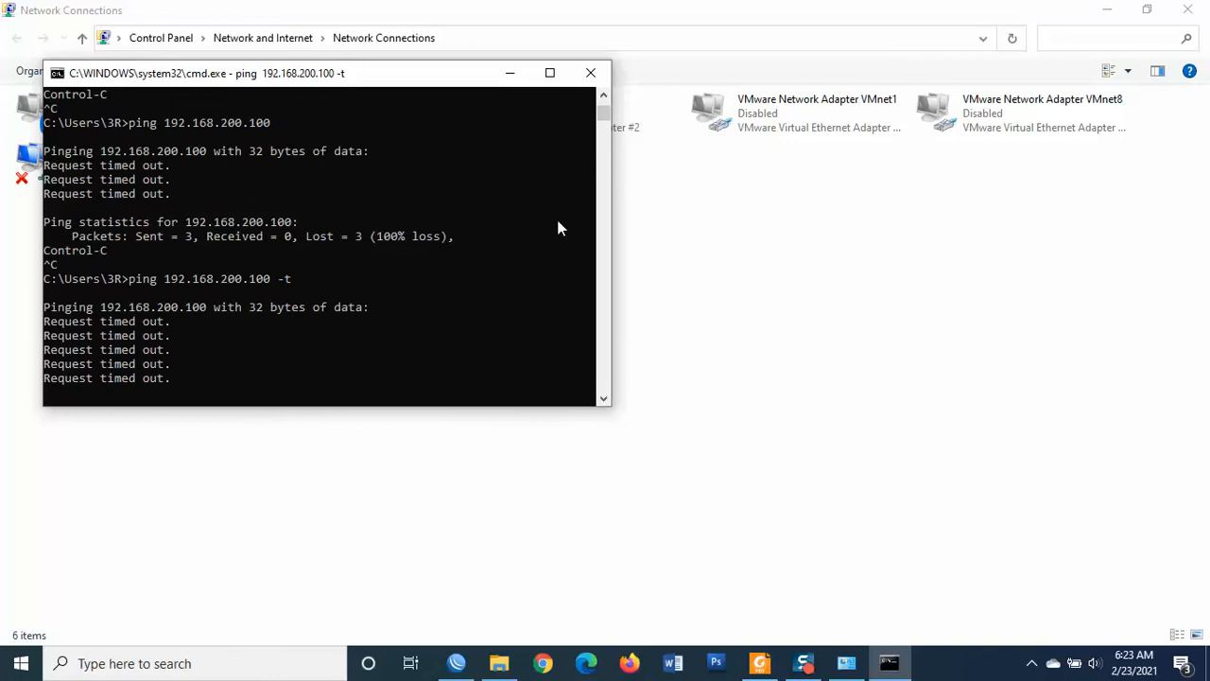
click(510, 74)
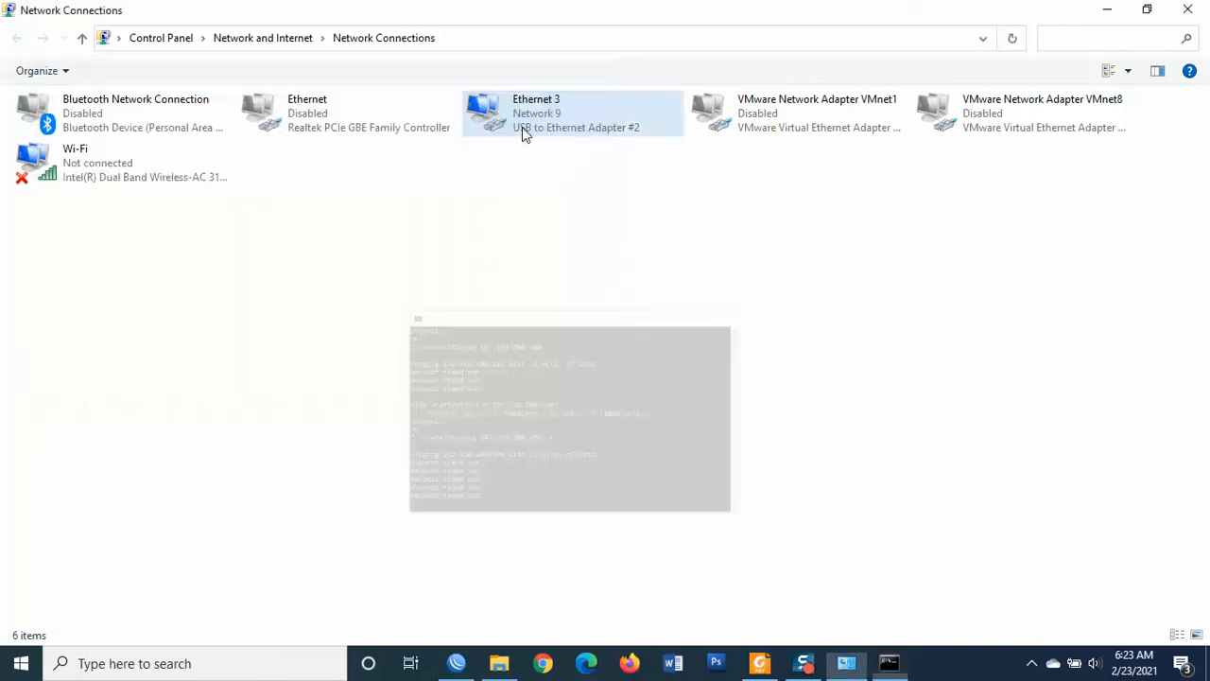
In the SOAL PAKET 4 REV PDF in Foxit Reader, highlight item 10b about wireless-client pings and item 11 about NTP configuration
click(761, 663)
scroll(635, 440, down, 4)
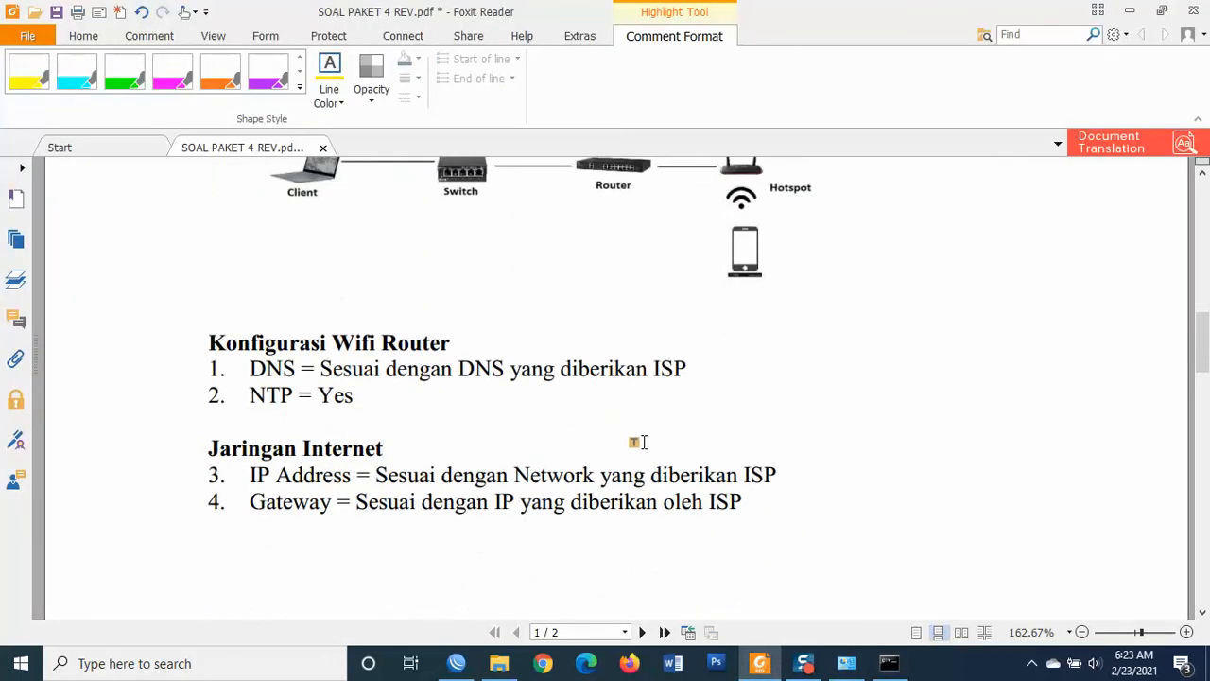
scroll(651, 451, down, 6)
scroll(653, 448, down, 5)
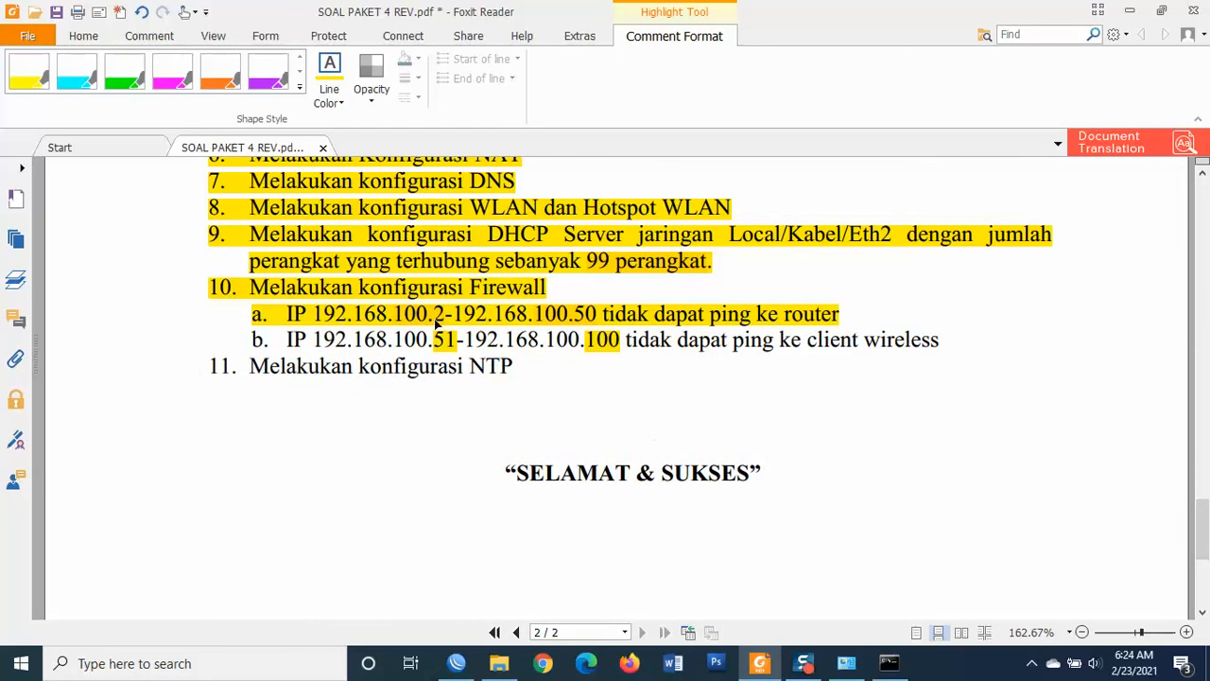
drag(243, 346, 938, 341)
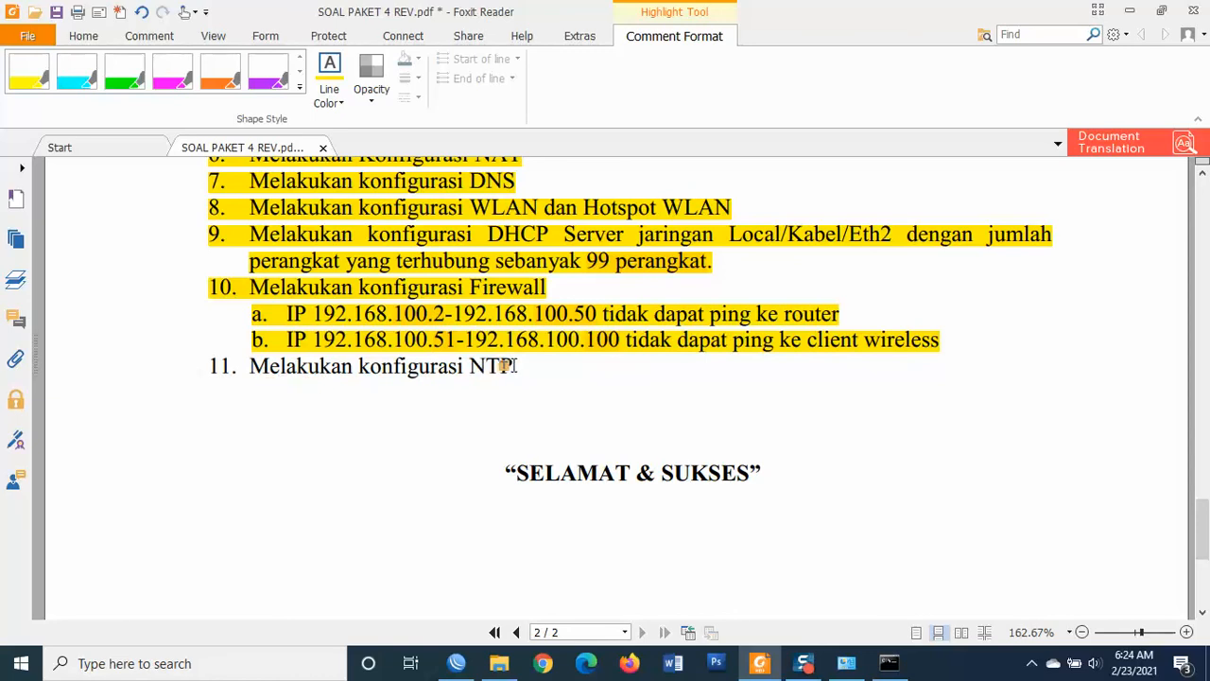
drag(504, 368, 199, 367)
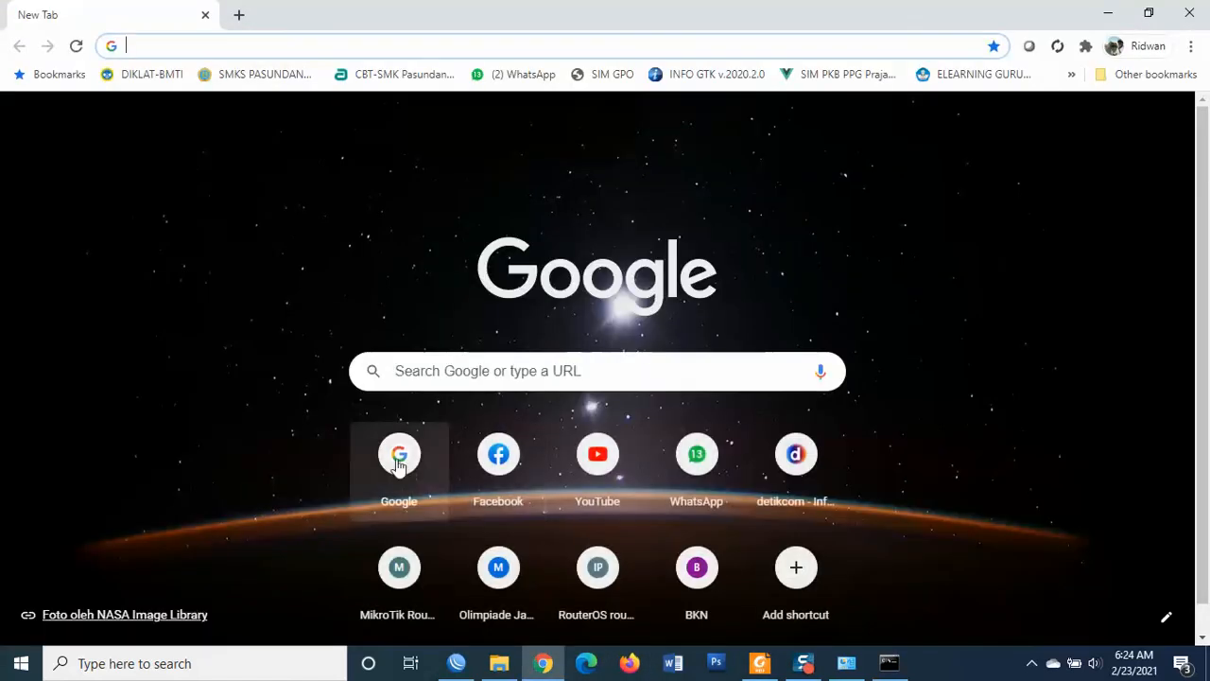
In Chrome, search Google for "server ntp indonesia", open the pool.ntp.org Indonesia zone page and examine its server list
click(398, 461)
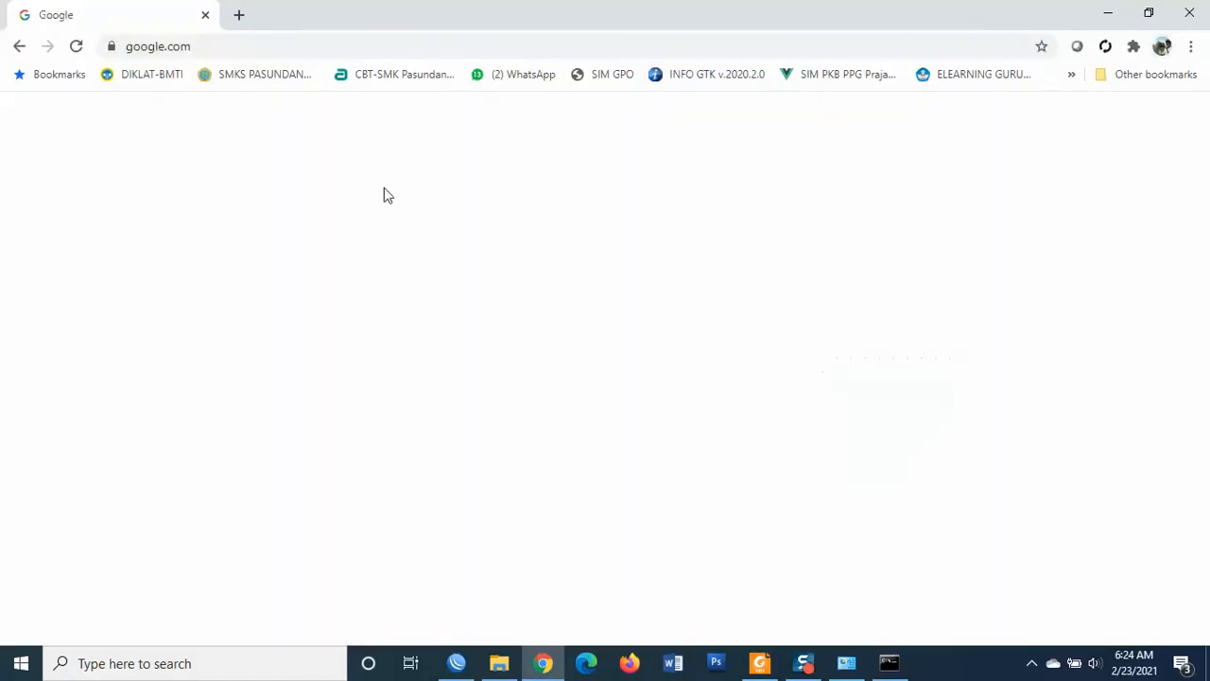
click(495, 275)
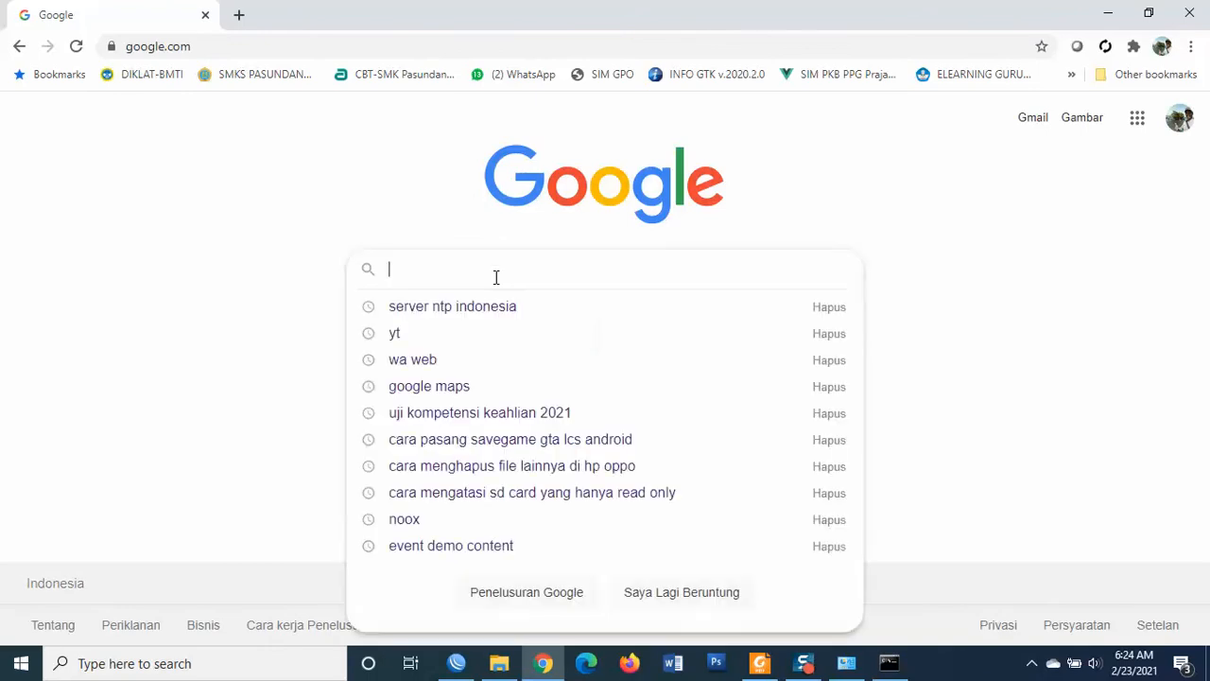
click(447, 307)
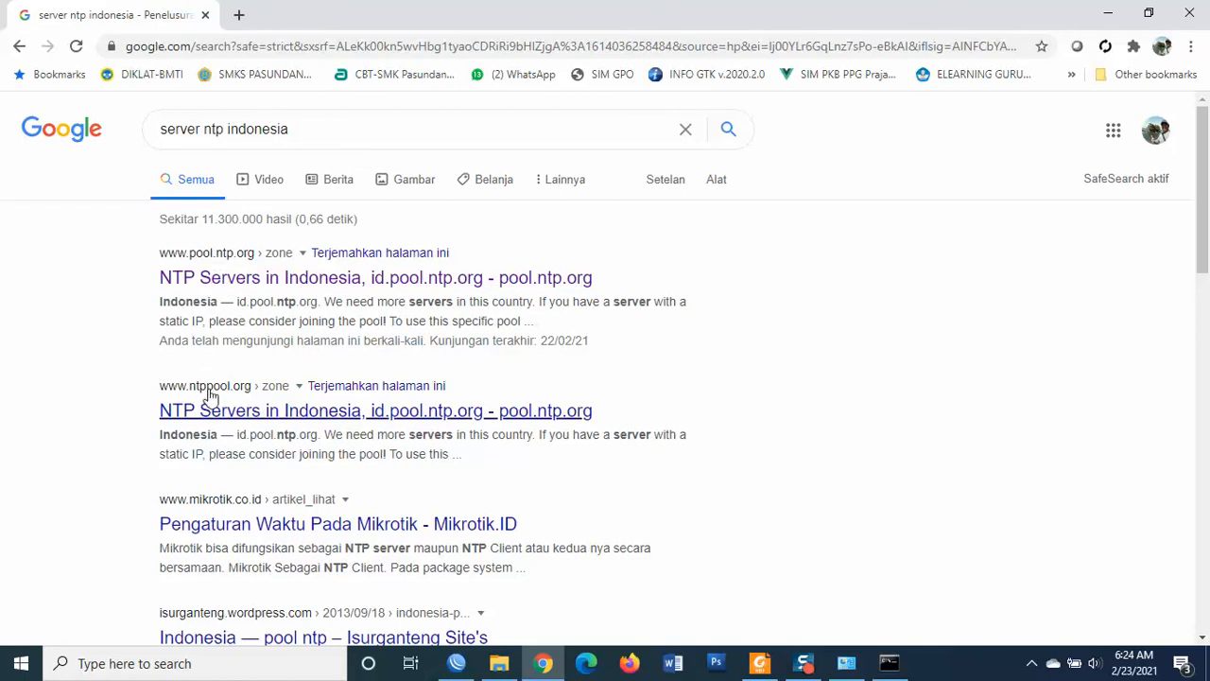
click(262, 281)
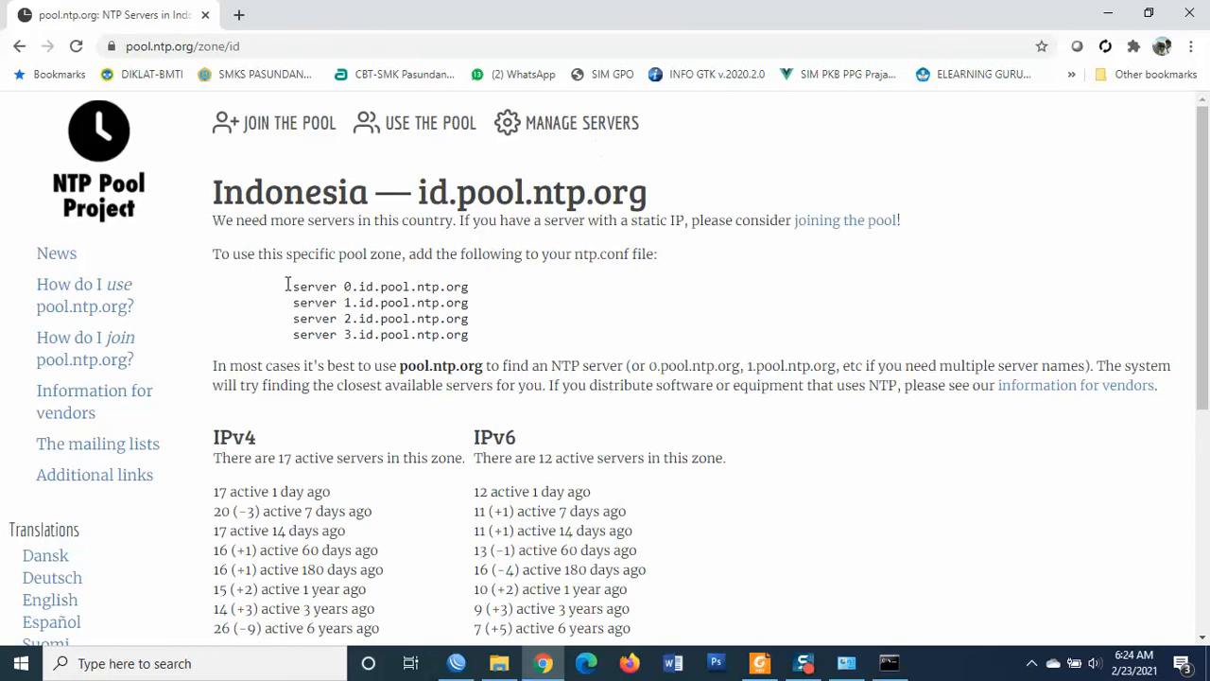
drag(287, 283, 527, 327)
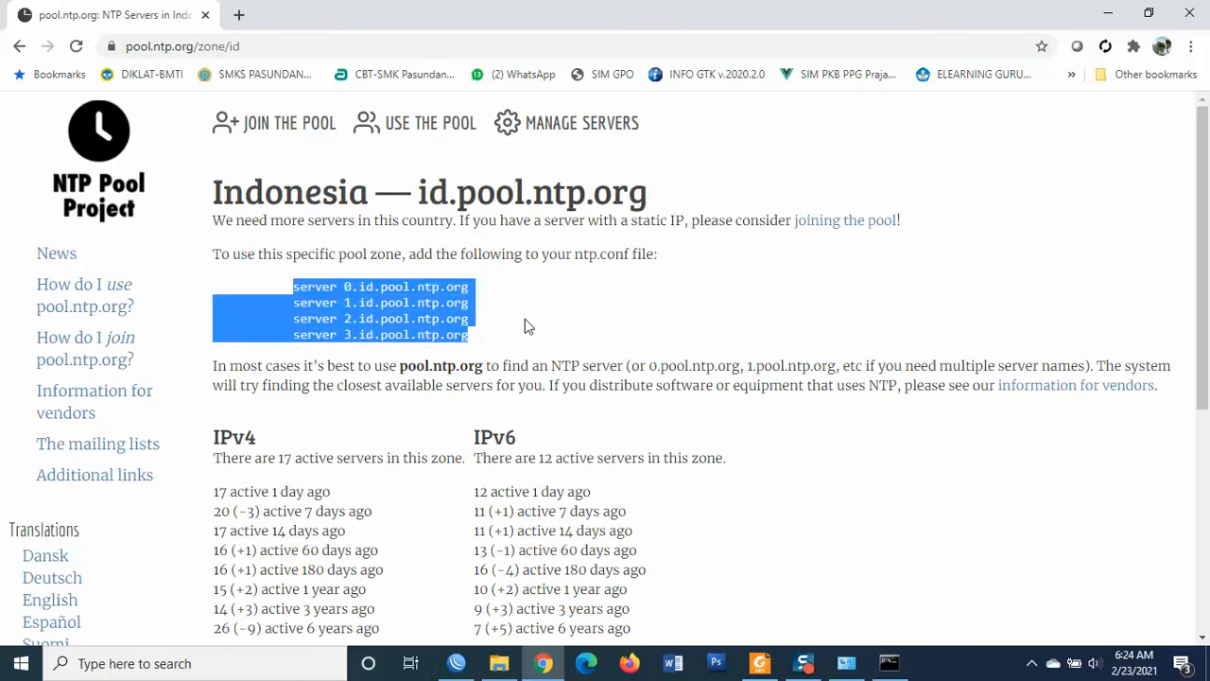
click(527, 326)
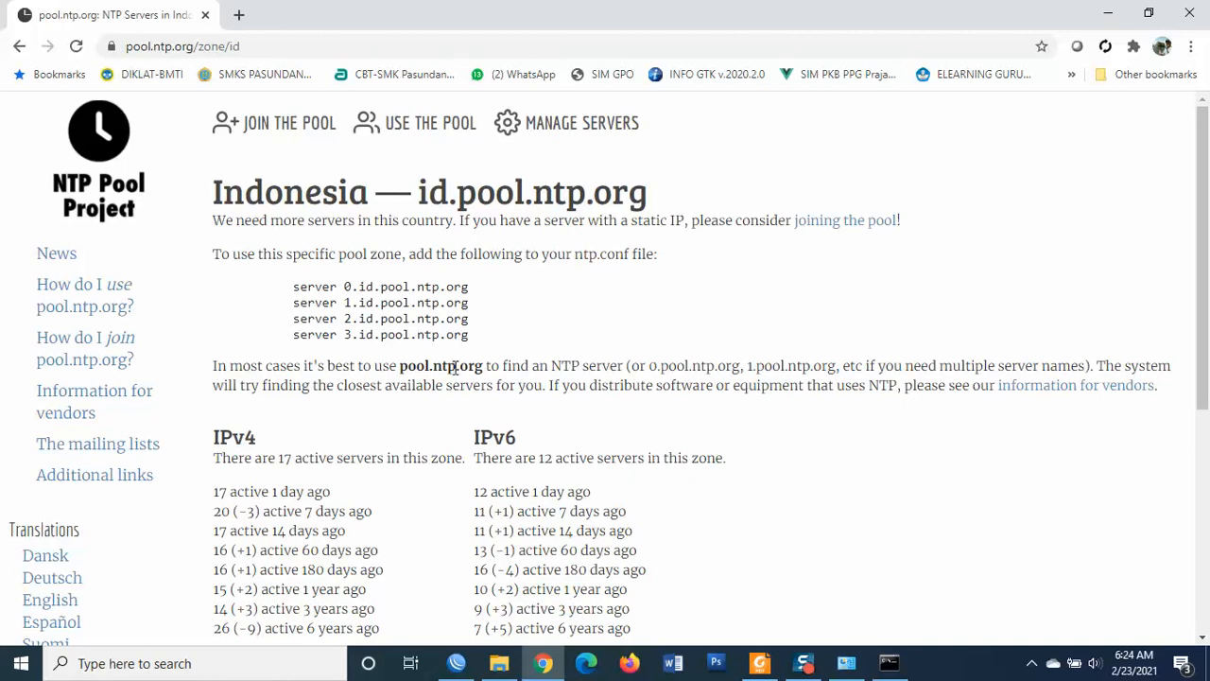
Switch to WinBox and close the open Firewall, Hotspot and DHCP Server windows
click(469, 672)
click(640, 388)
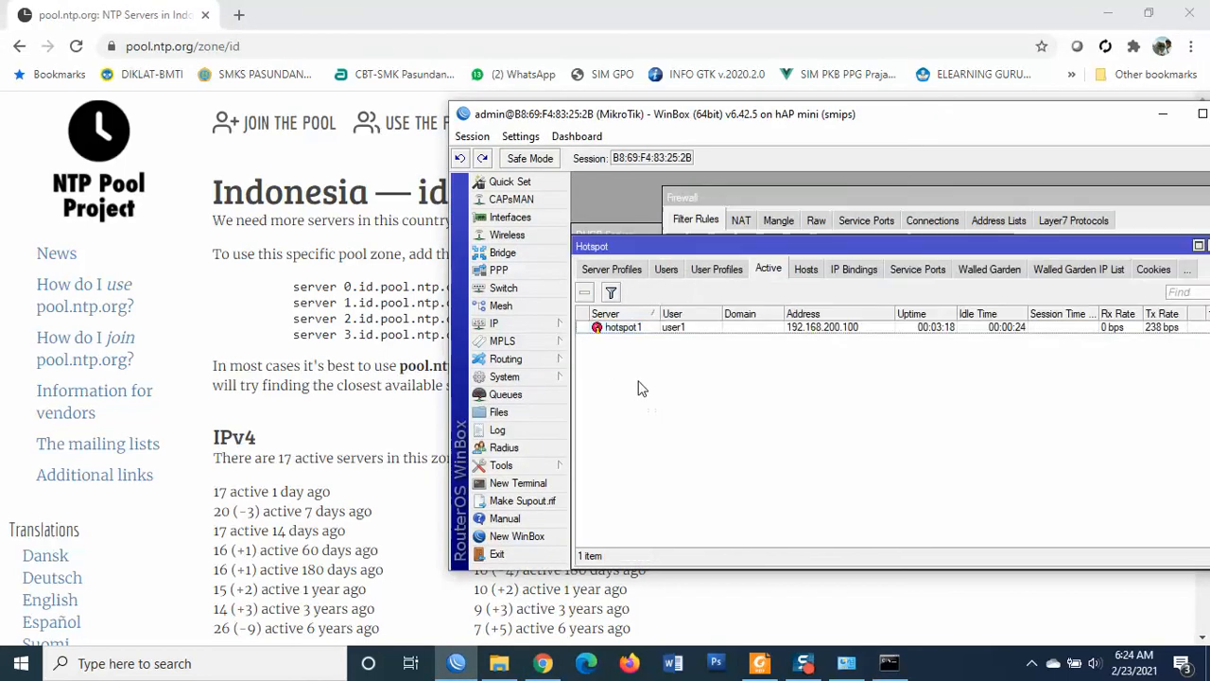
drag(1011, 197, 837, 233)
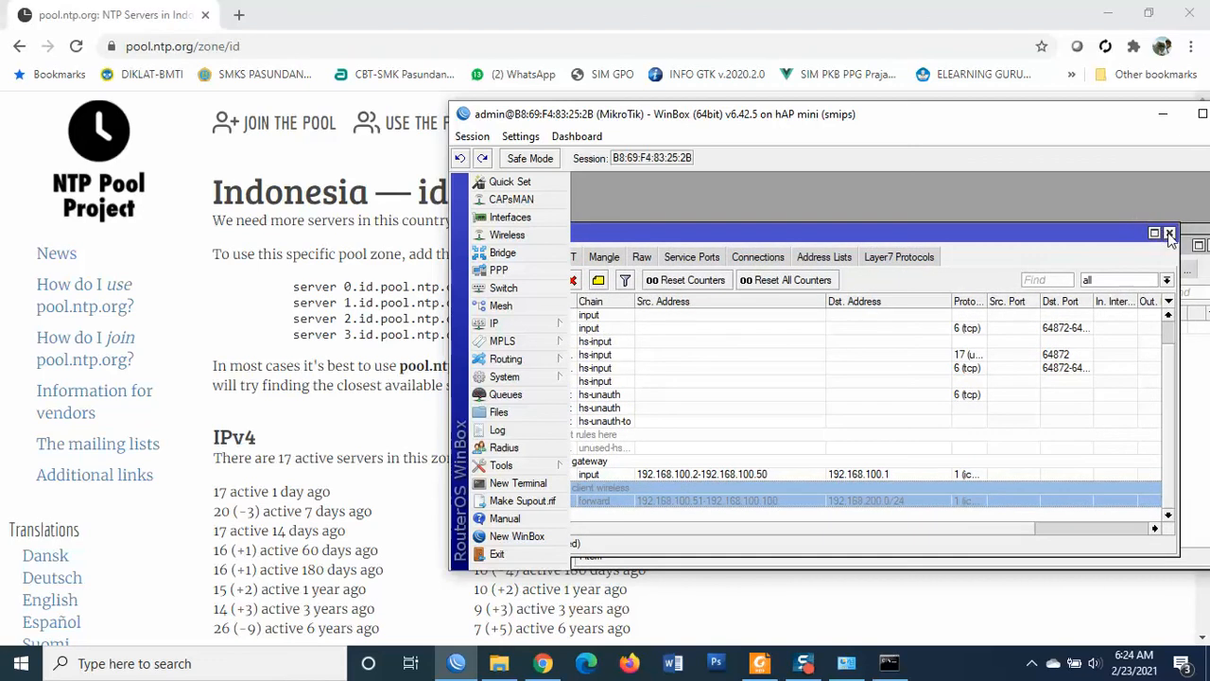
click(1170, 235)
drag(1166, 246, 1065, 260)
click(1113, 261)
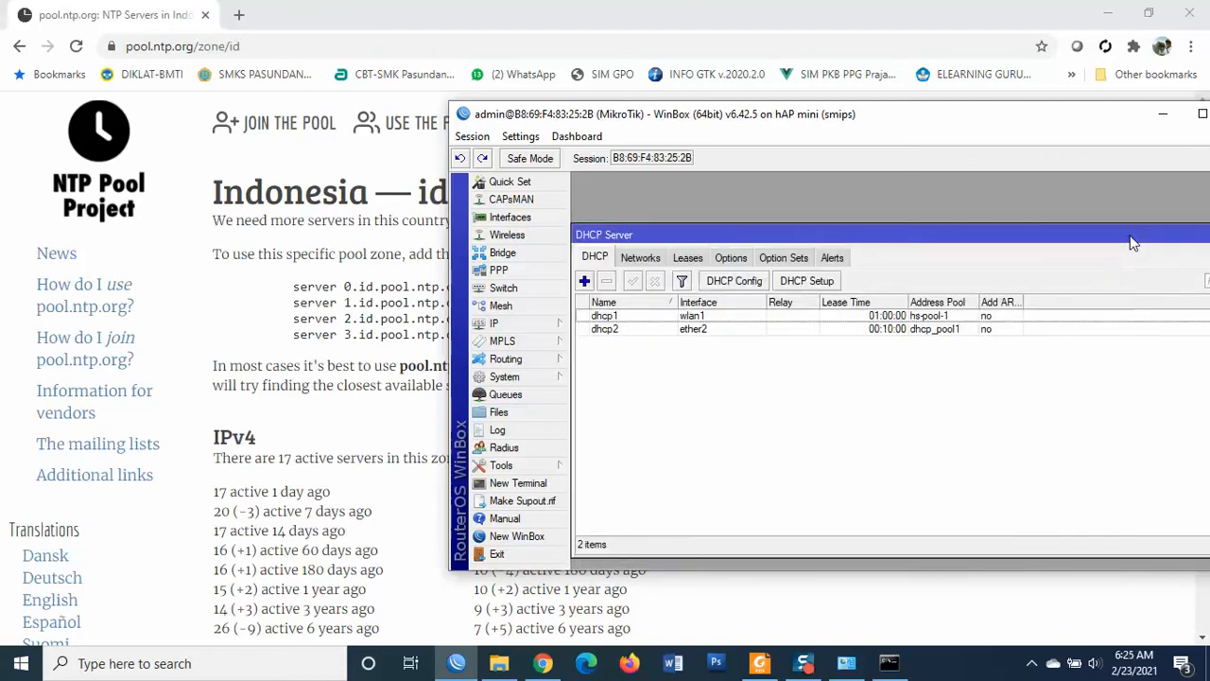
drag(1133, 242, 1040, 242)
click(1089, 236)
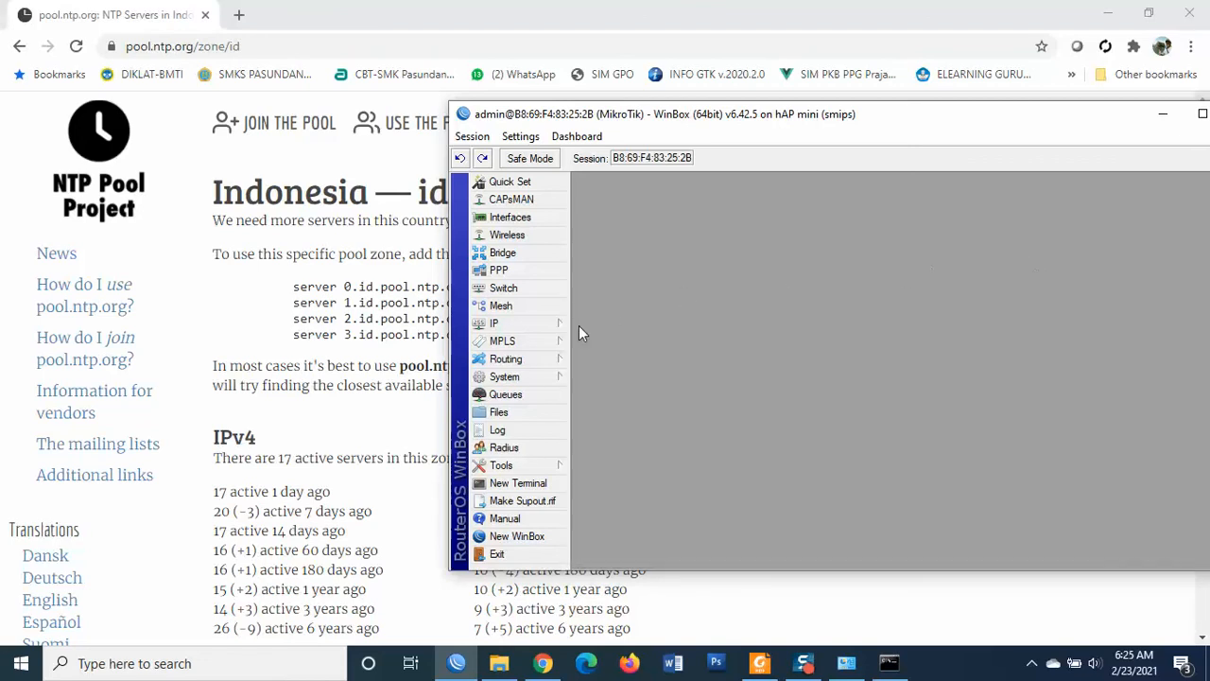
Open the router's SNTP Client settings beside the web page and enable the client
click(533, 378)
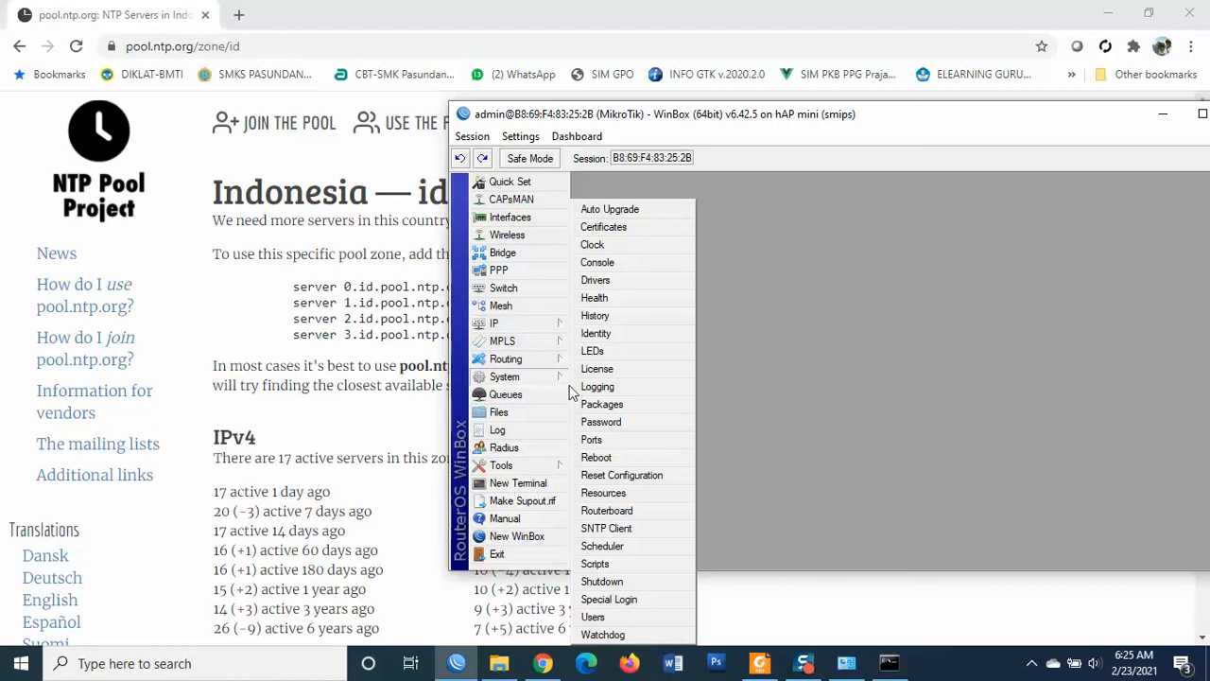
click(647, 531)
drag(923, 209, 643, 216)
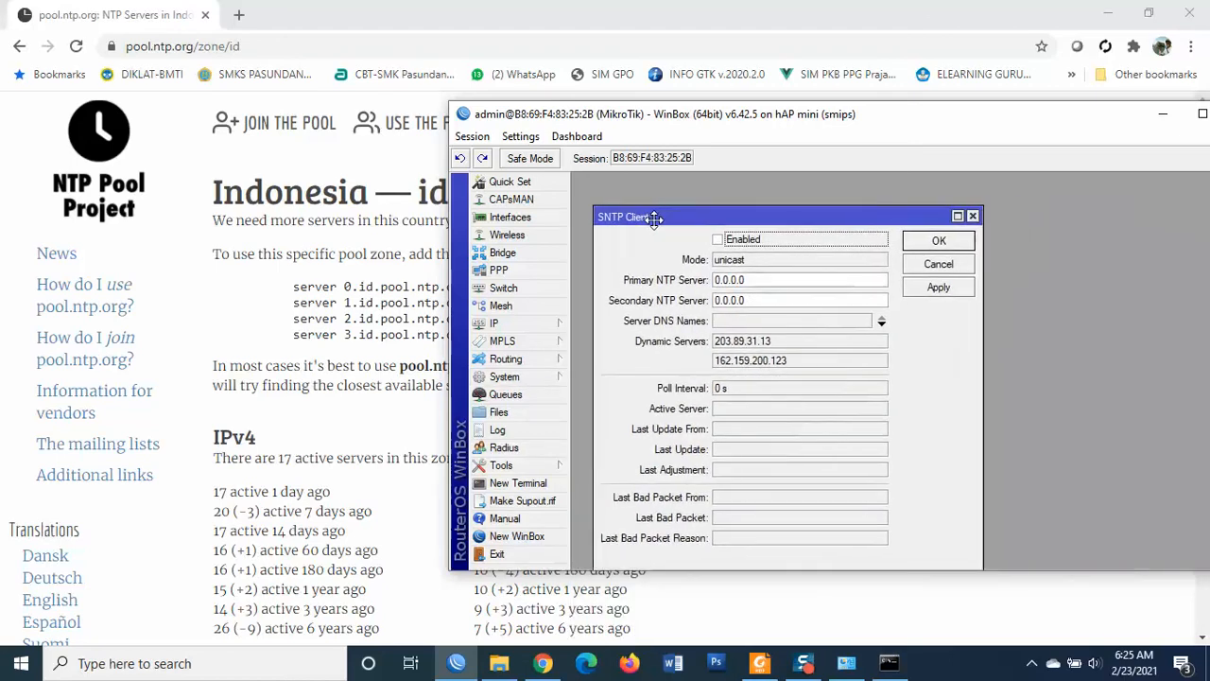
click(737, 243)
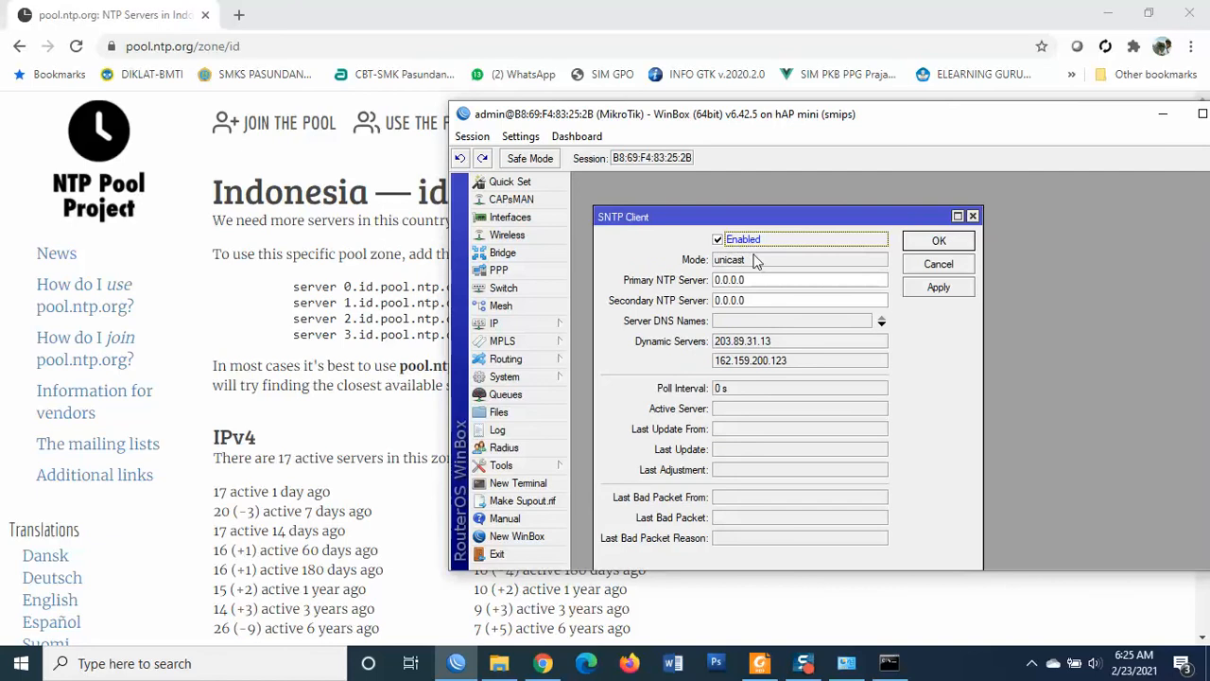
Copy 0.id.pool.ntp.org from the NTP Pool page in Chrome into the SNTP client's primary NTP server
click(771, 280)
click(752, 281)
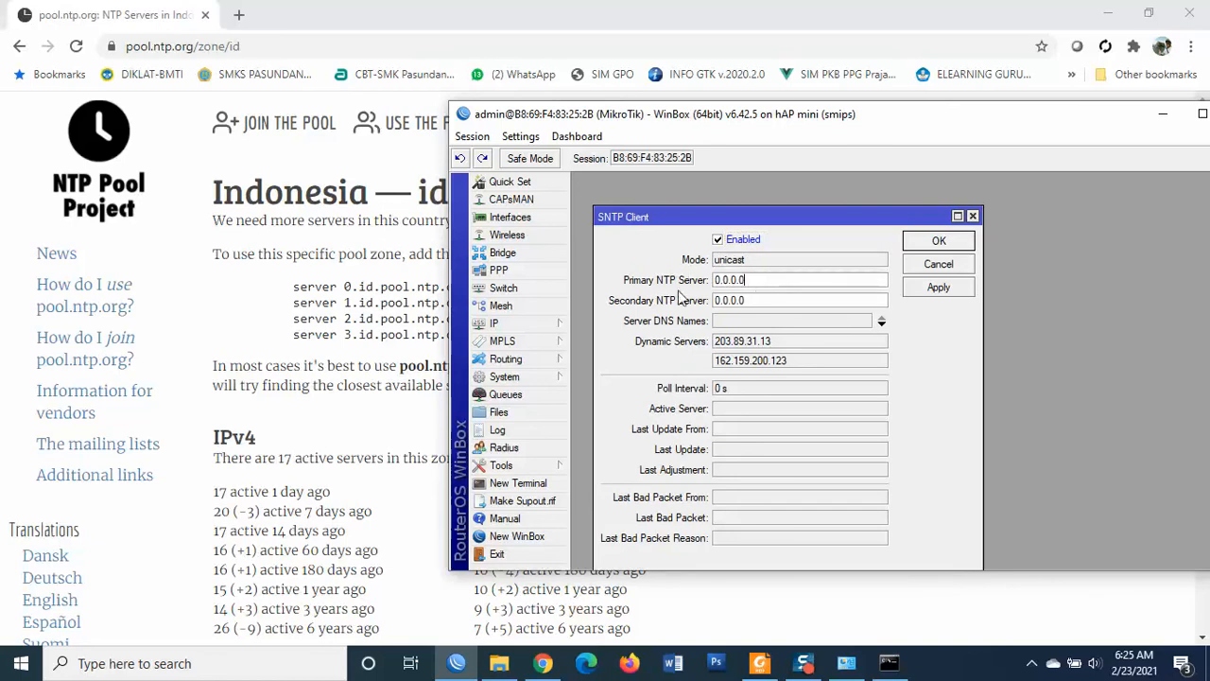
click(346, 295)
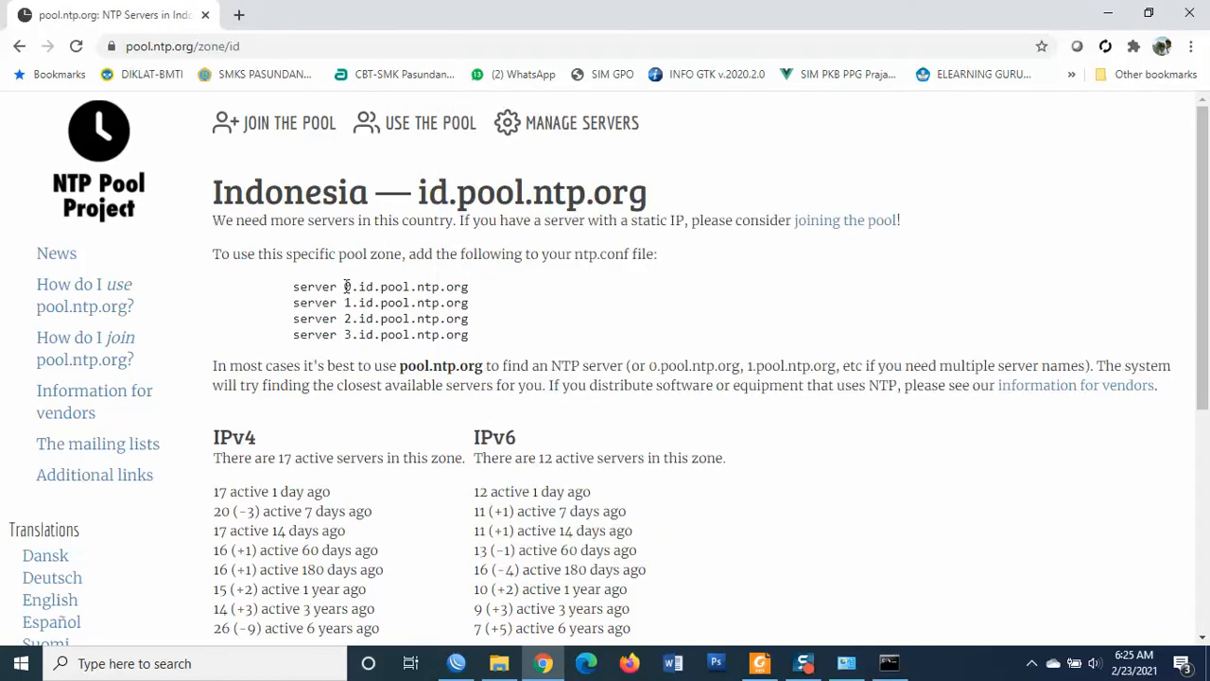
drag(346, 286, 468, 289)
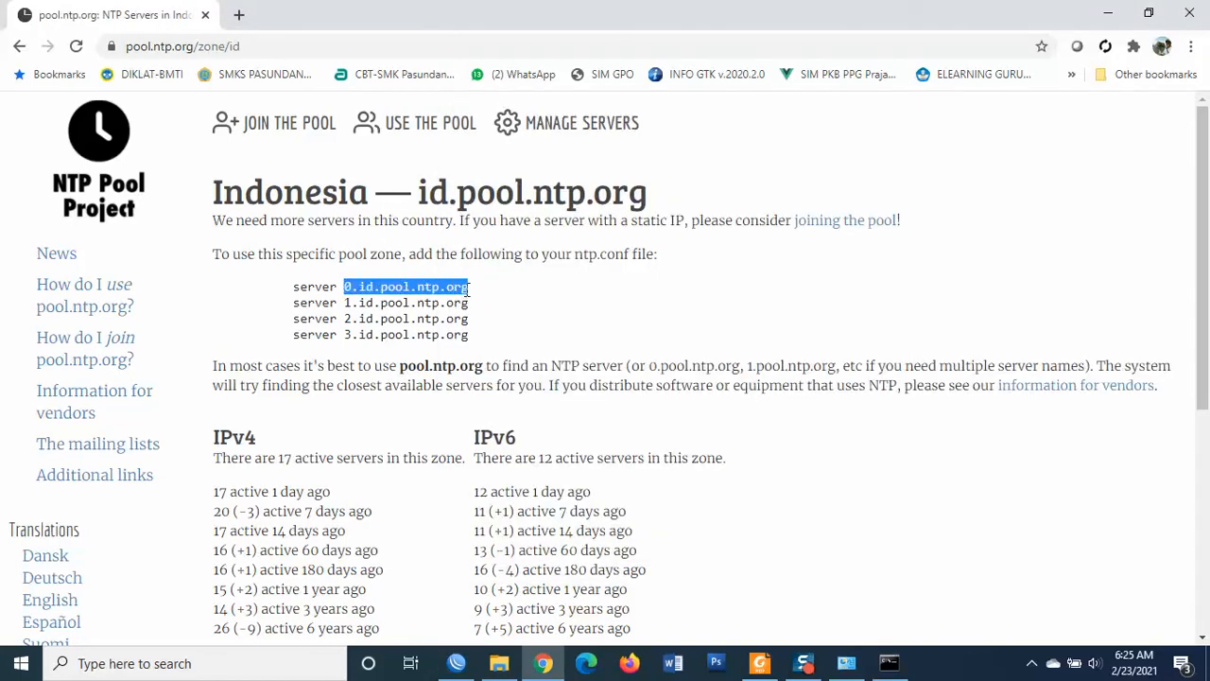
right_click(357, 295)
click(386, 303)
click(456, 663)
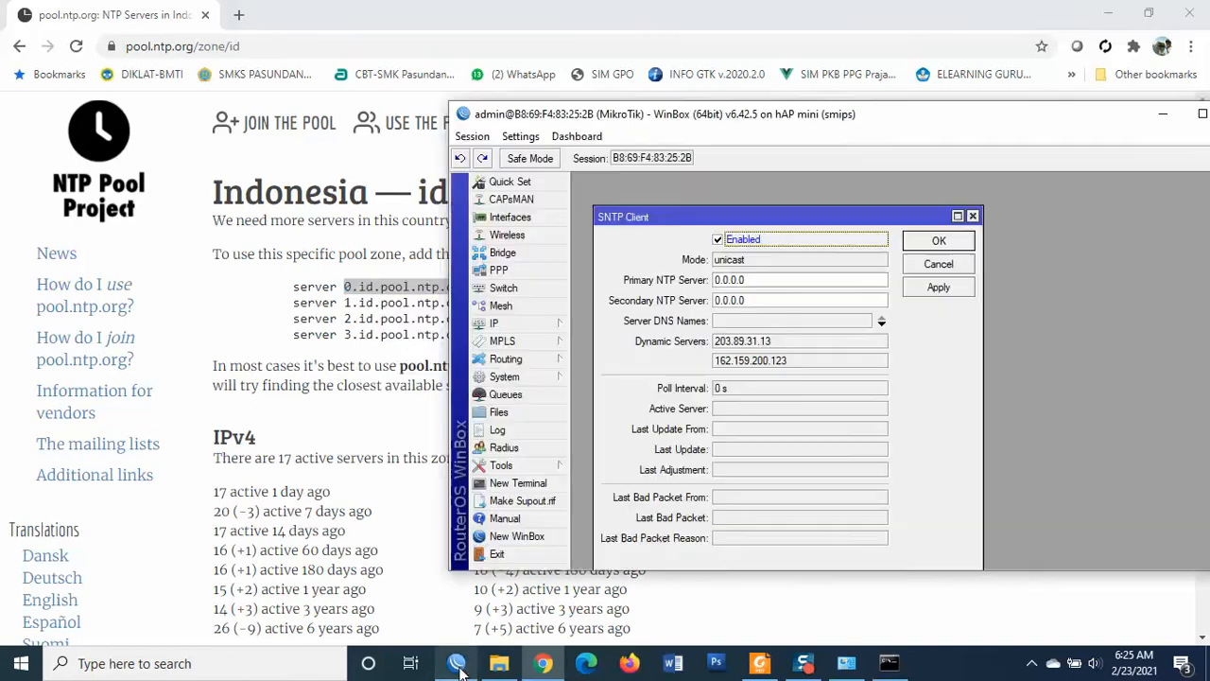
double_click(773, 284)
key(ctrl+v)
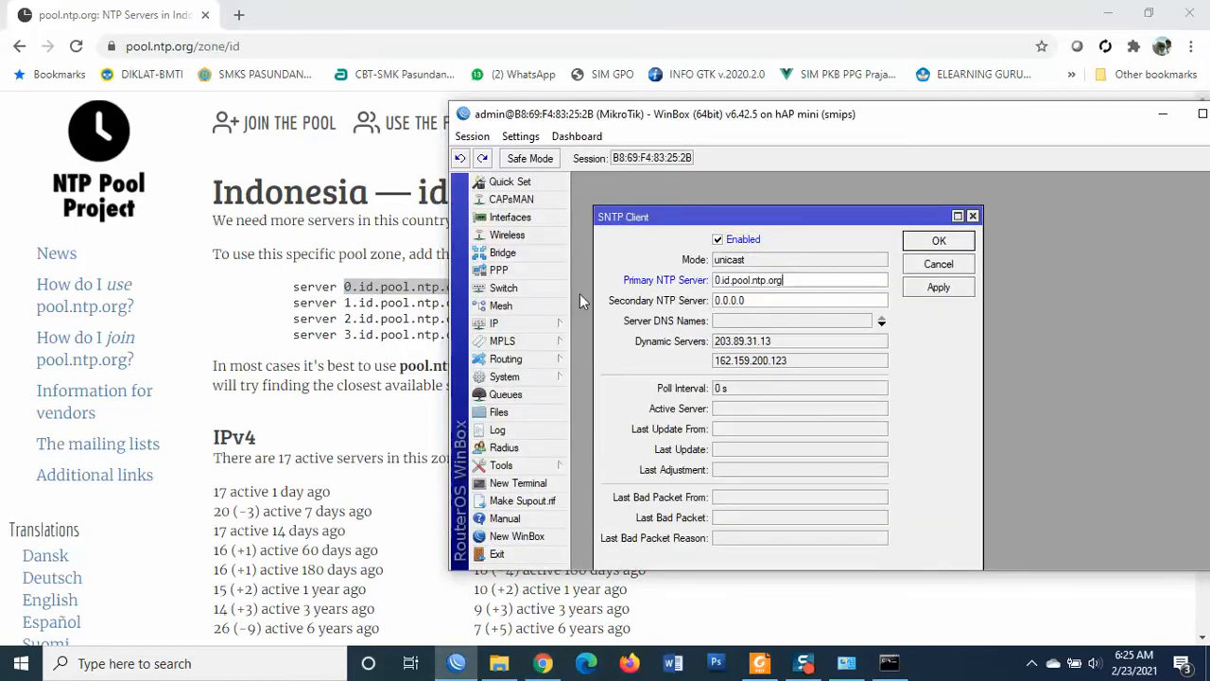
Copy 1.id.pool.ntp.org from the NTP Pool page into the secondary NTP server and apply the SNTP client settings
click(352, 311)
drag(348, 307, 471, 304)
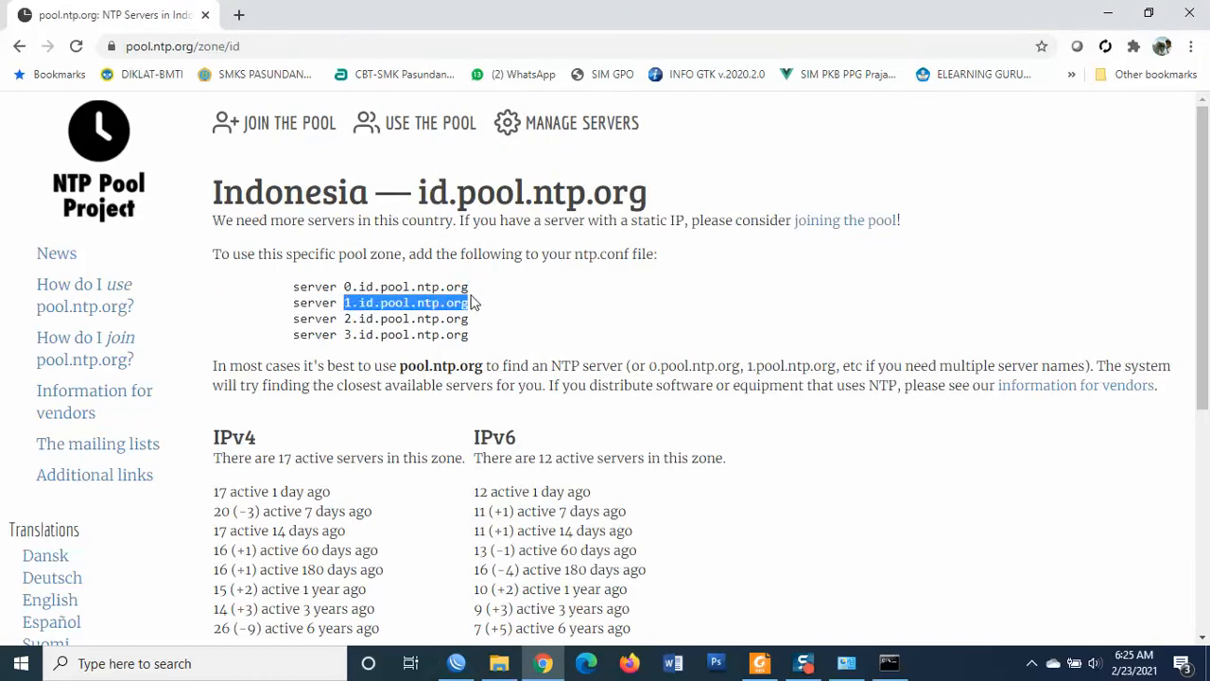
click(456, 663)
drag(756, 301, 660, 290)
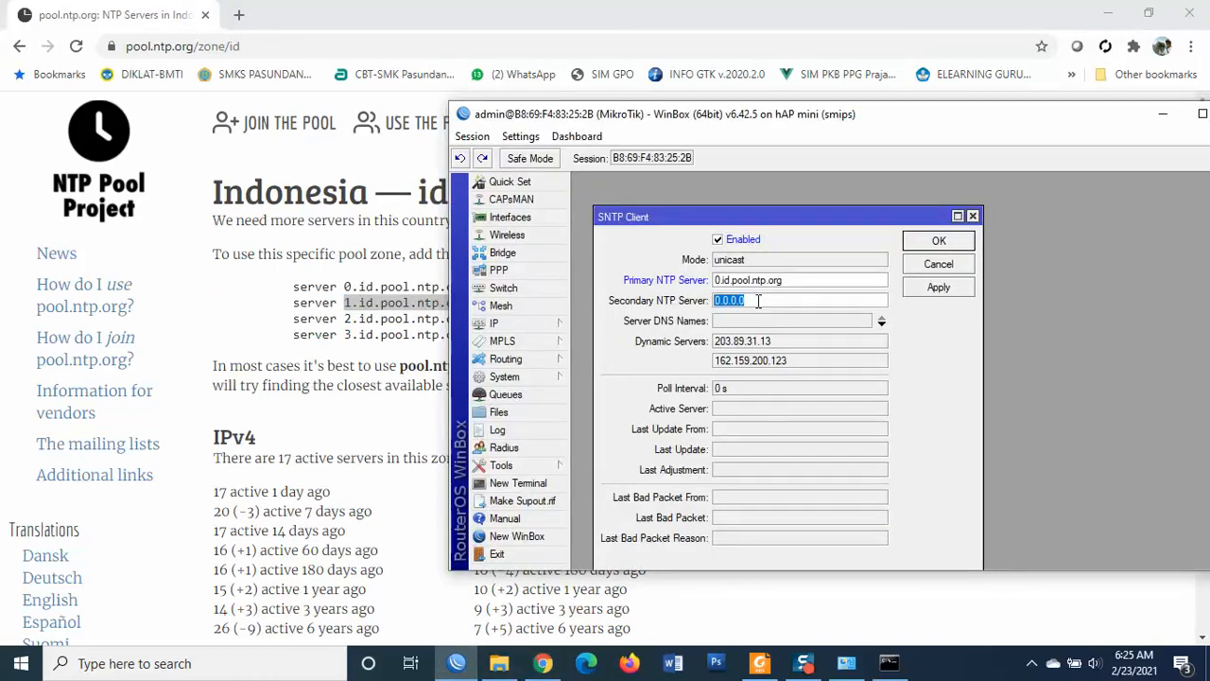
key(ctrl+v)
click(933, 287)
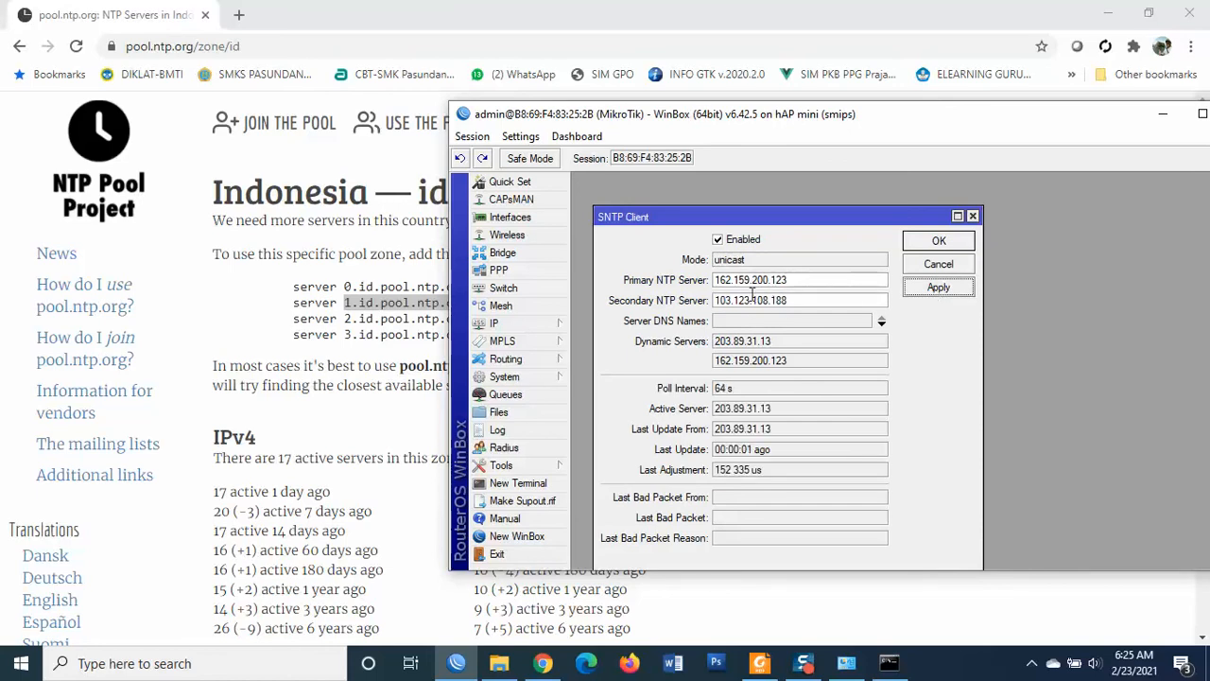
Confirm the SNTP client settings, and check the time, date and time zone in the router's system clock
click(939, 242)
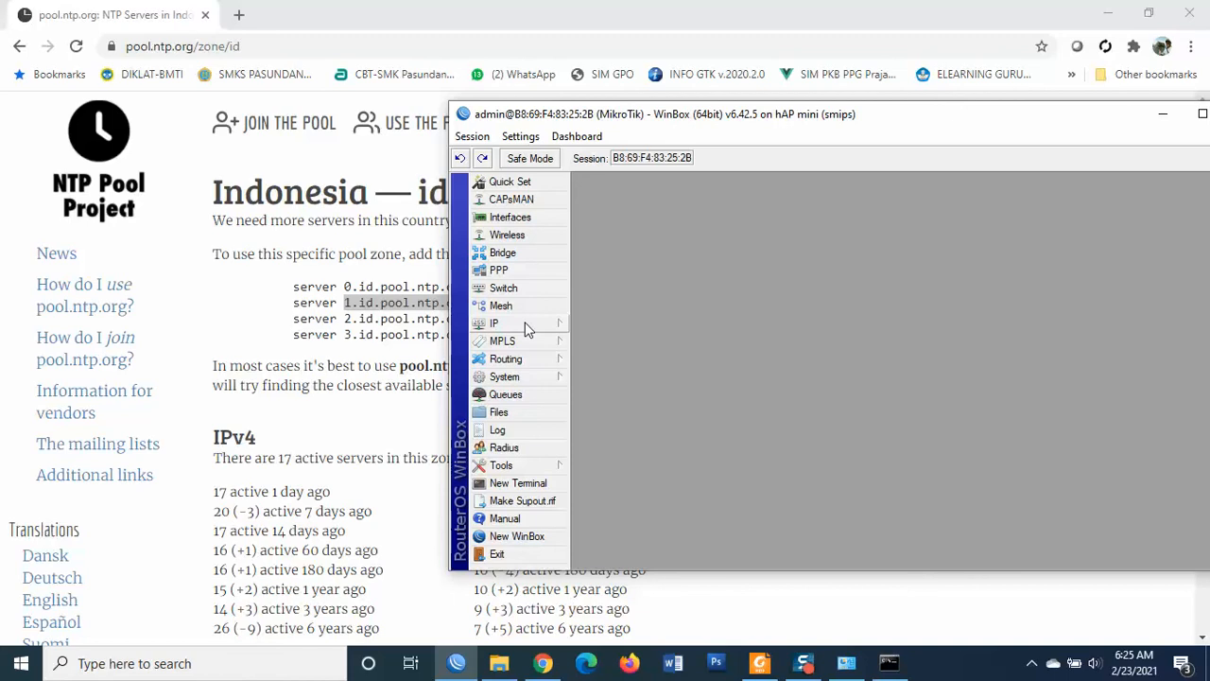
click(531, 378)
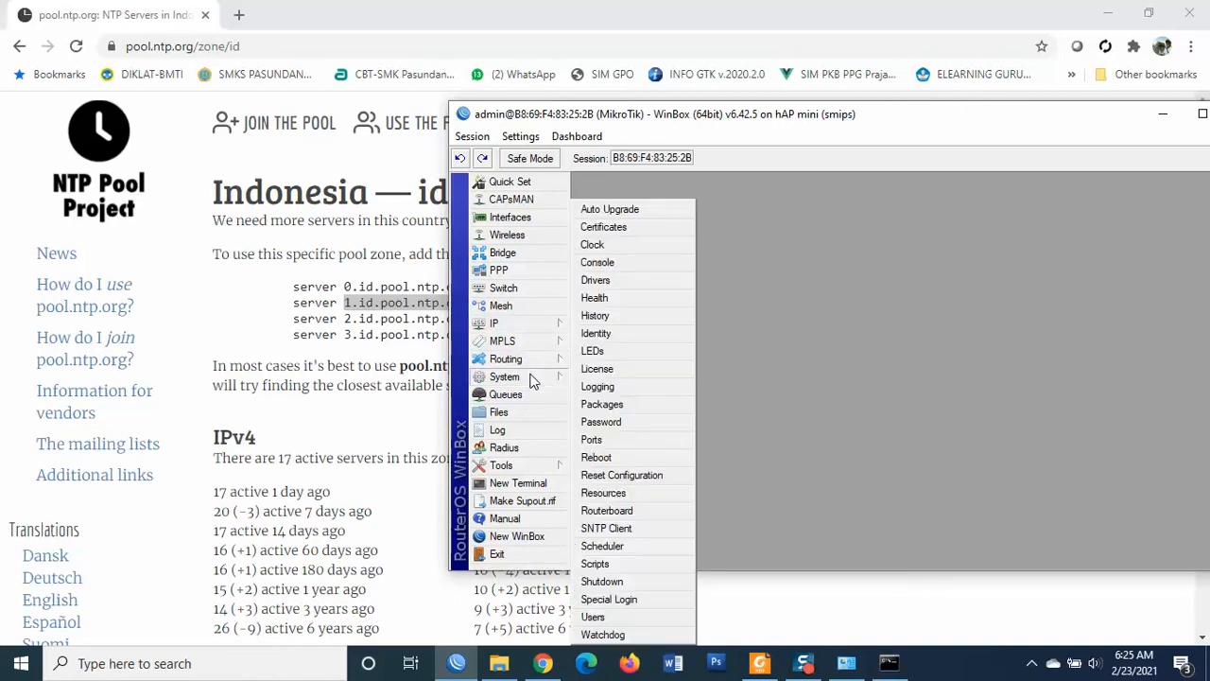
click(626, 242)
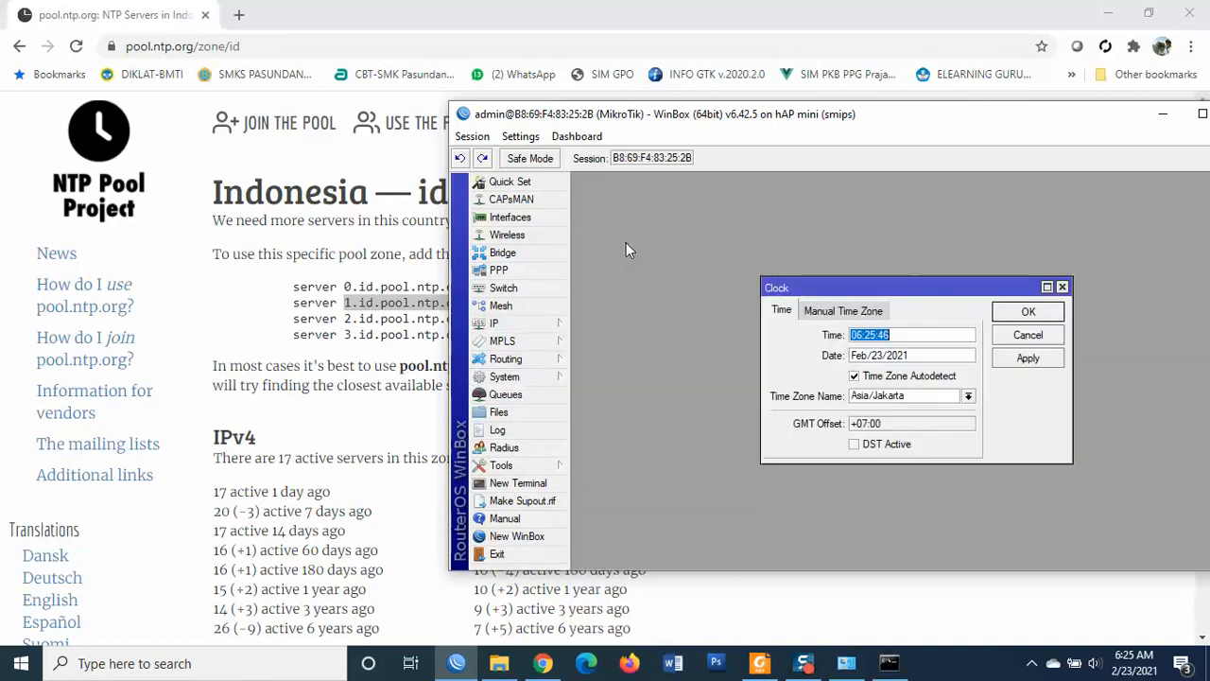
drag(867, 291, 739, 234)
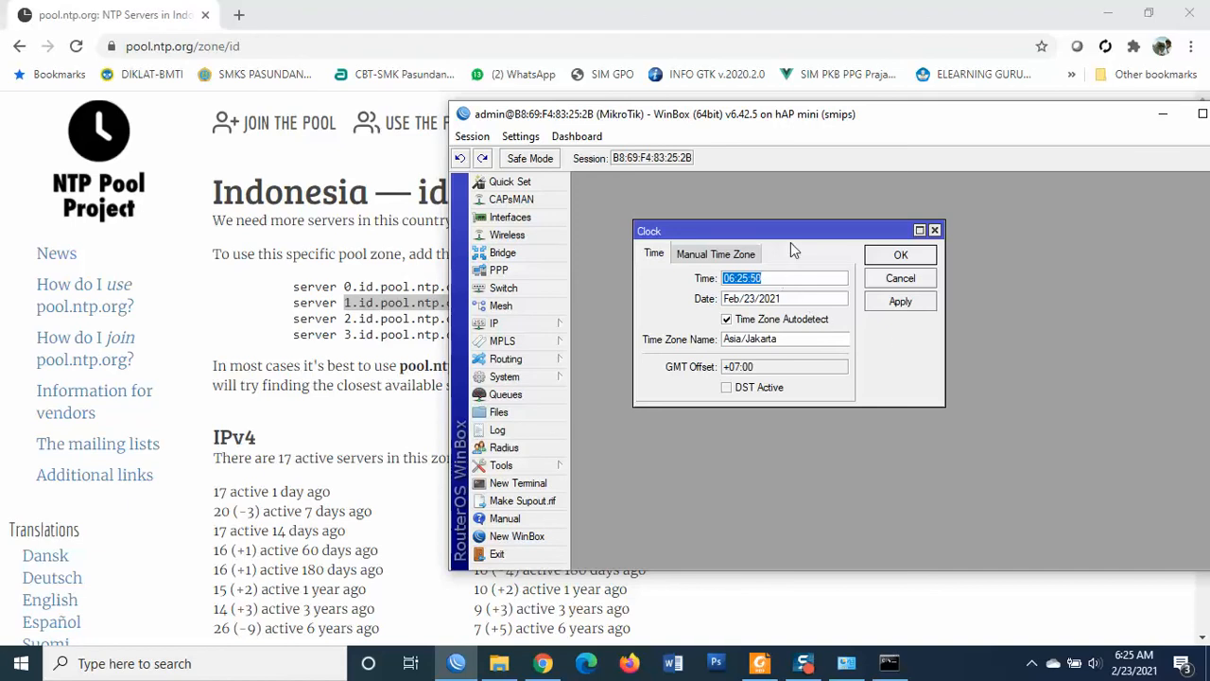
drag(792, 232, 993, 384)
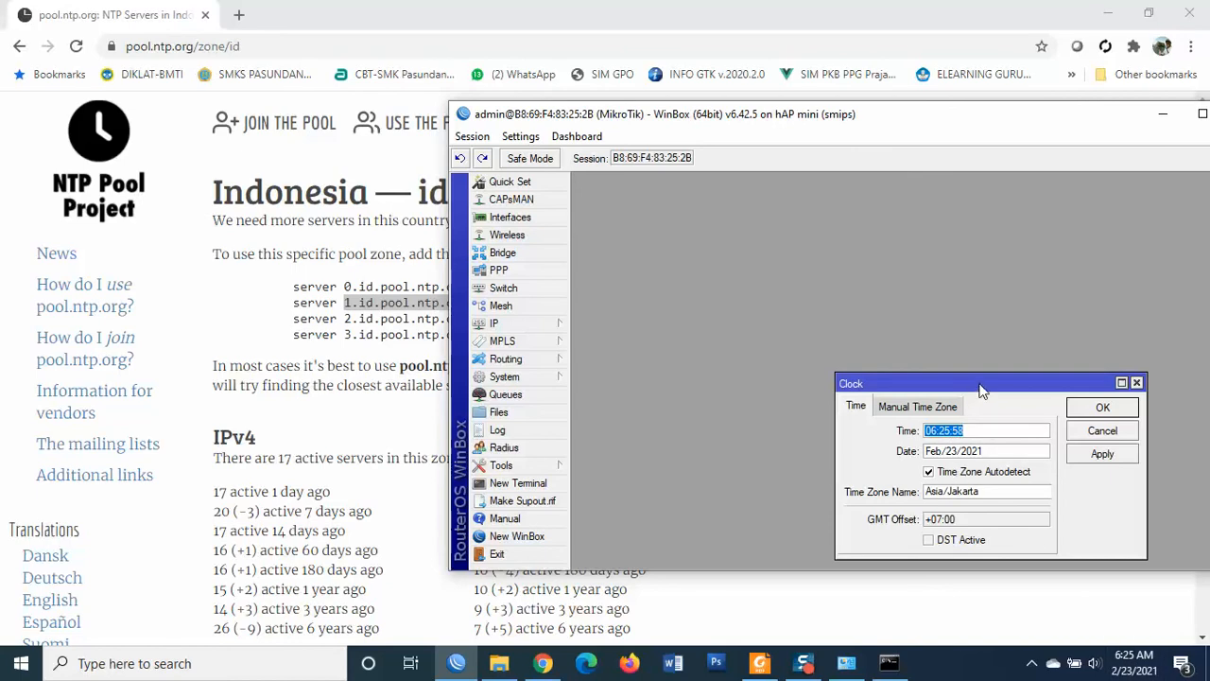
drag(983, 384, 827, 299)
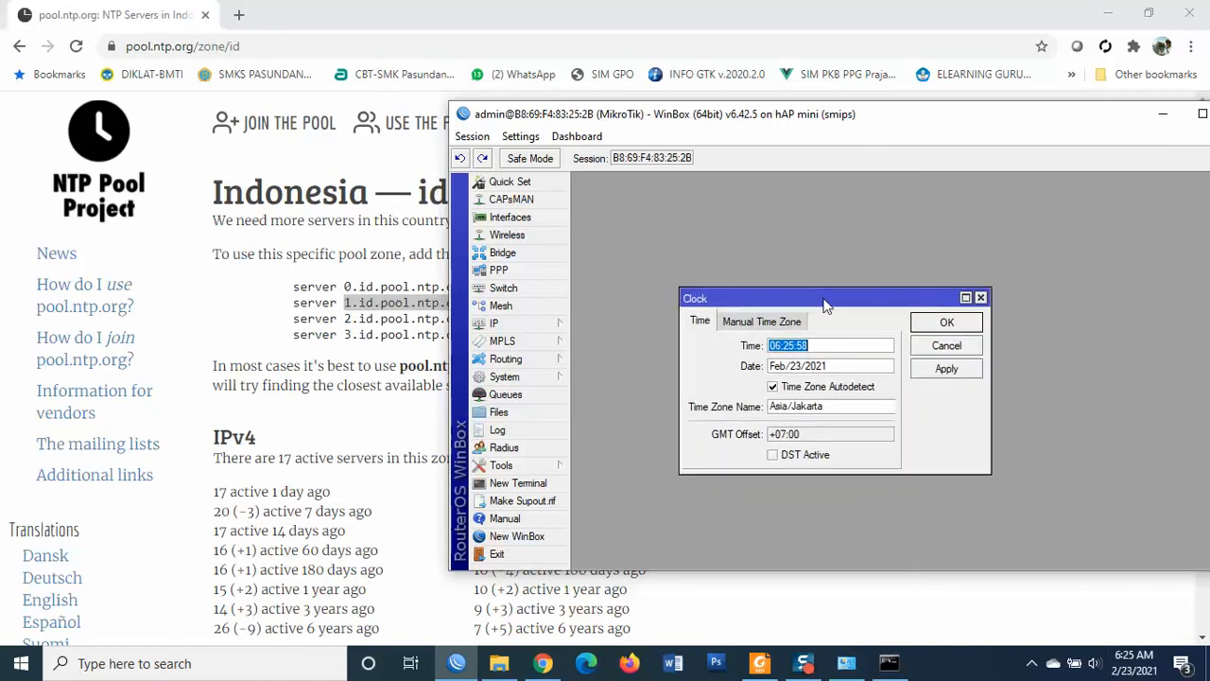
click(941, 371)
click(944, 327)
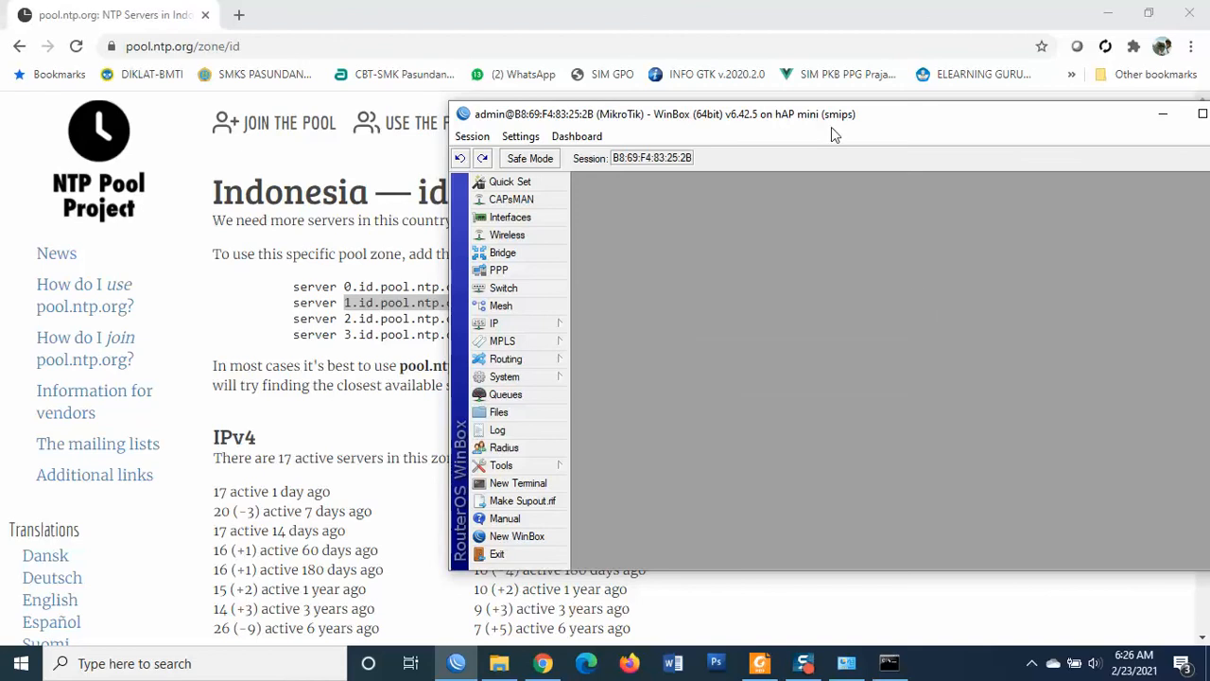
Switch to SOAL PAKET 4 REV.pdf in Foxit Reader and review the tasks from item 11, the NTP configuration, back up to the document's heading
drag(832, 115, 626, 113)
click(760, 662)
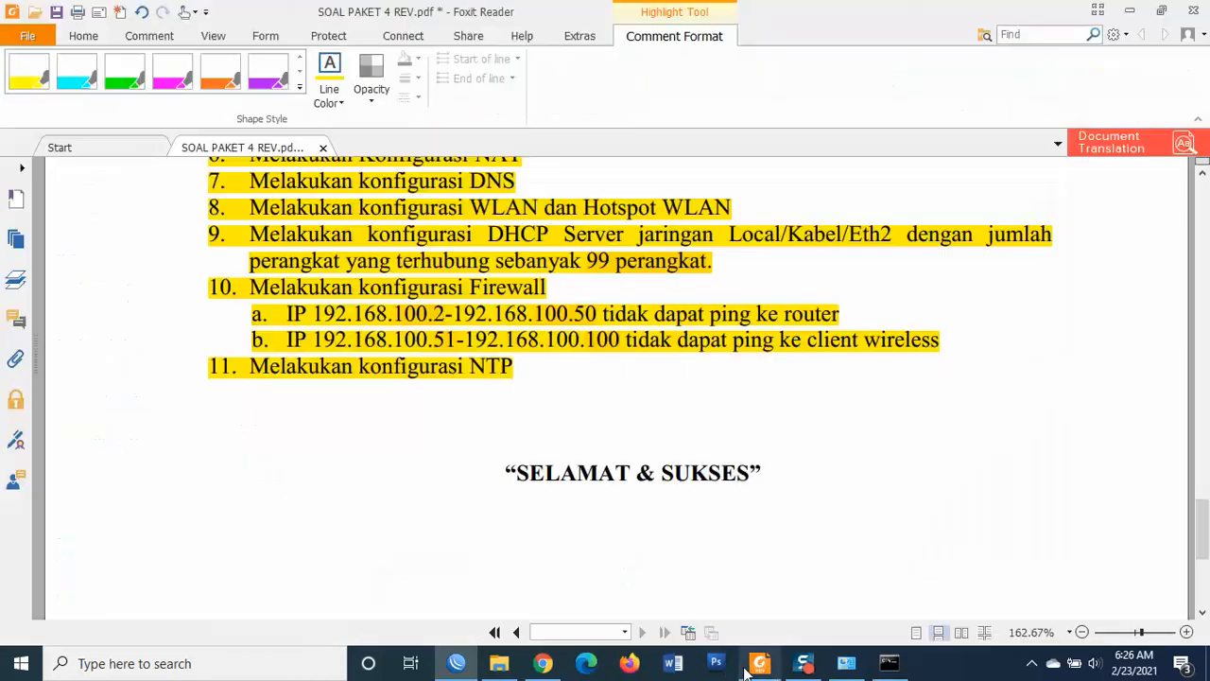
drag(321, 367, 516, 367)
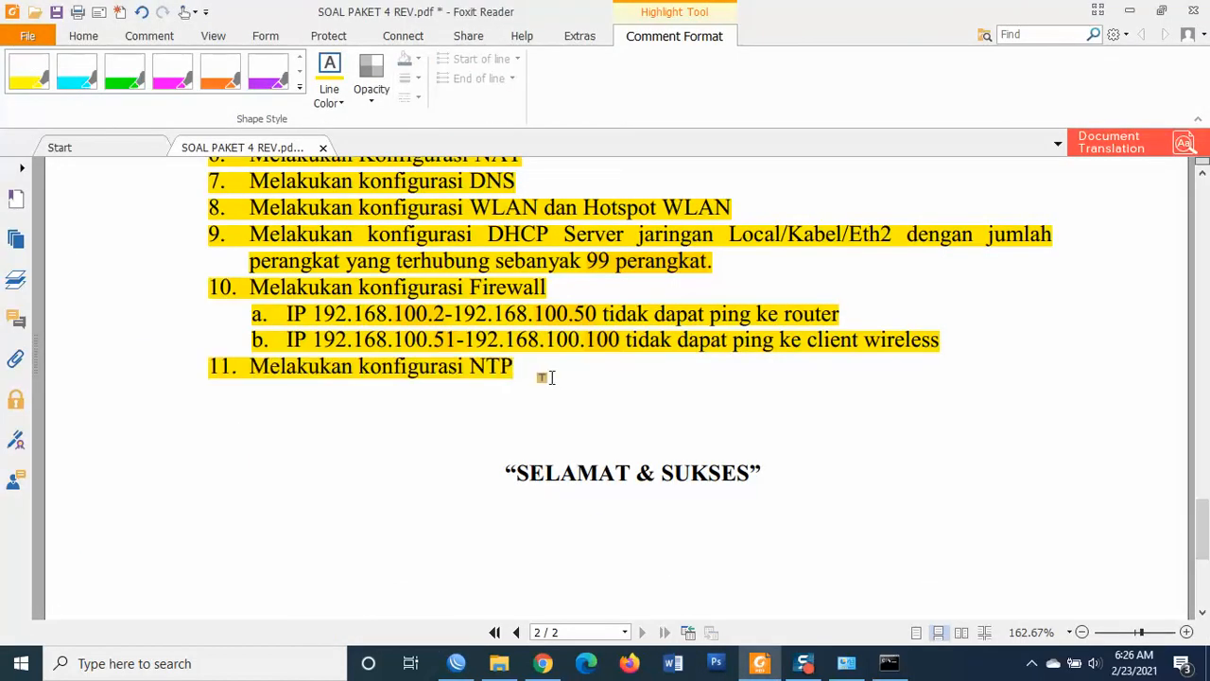
scroll(572, 383, up, 5)
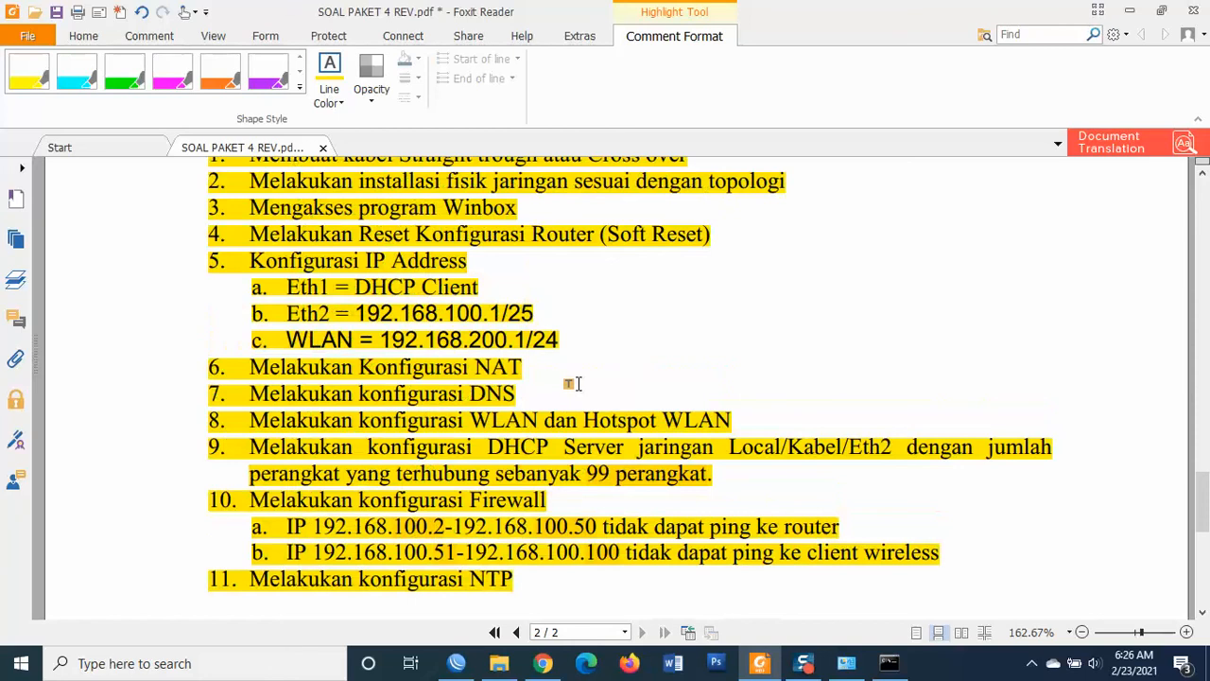
scroll(575, 383, up, 1)
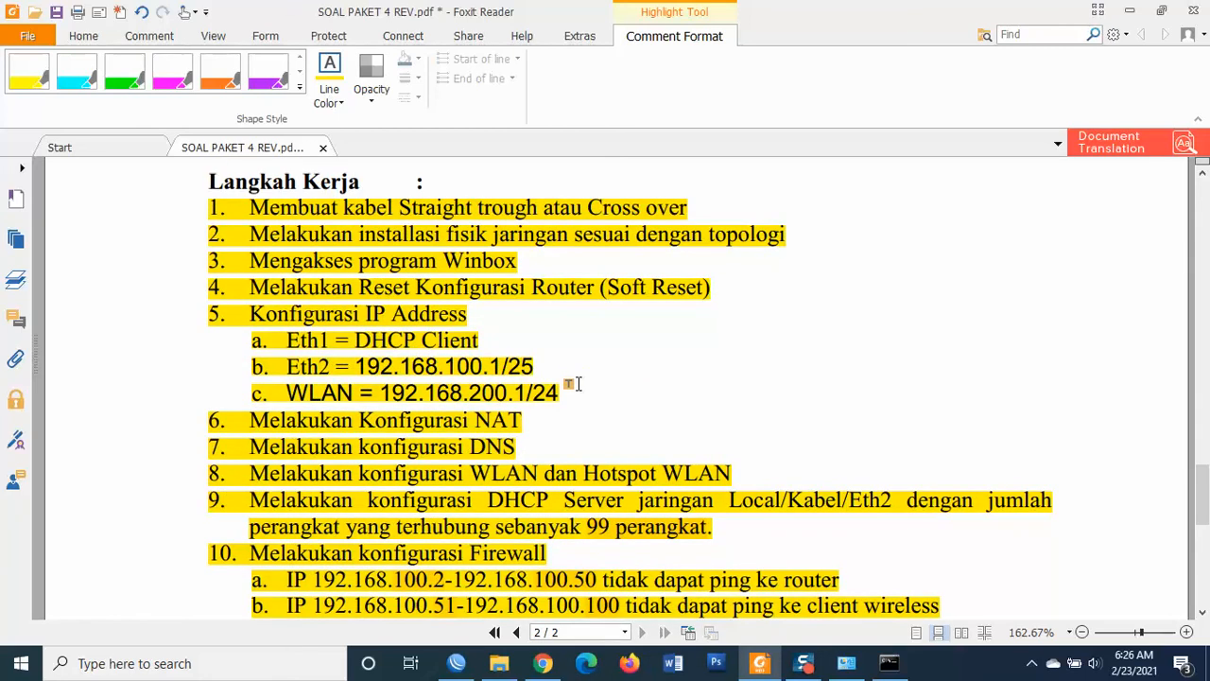
scroll(577, 383, up, 20)
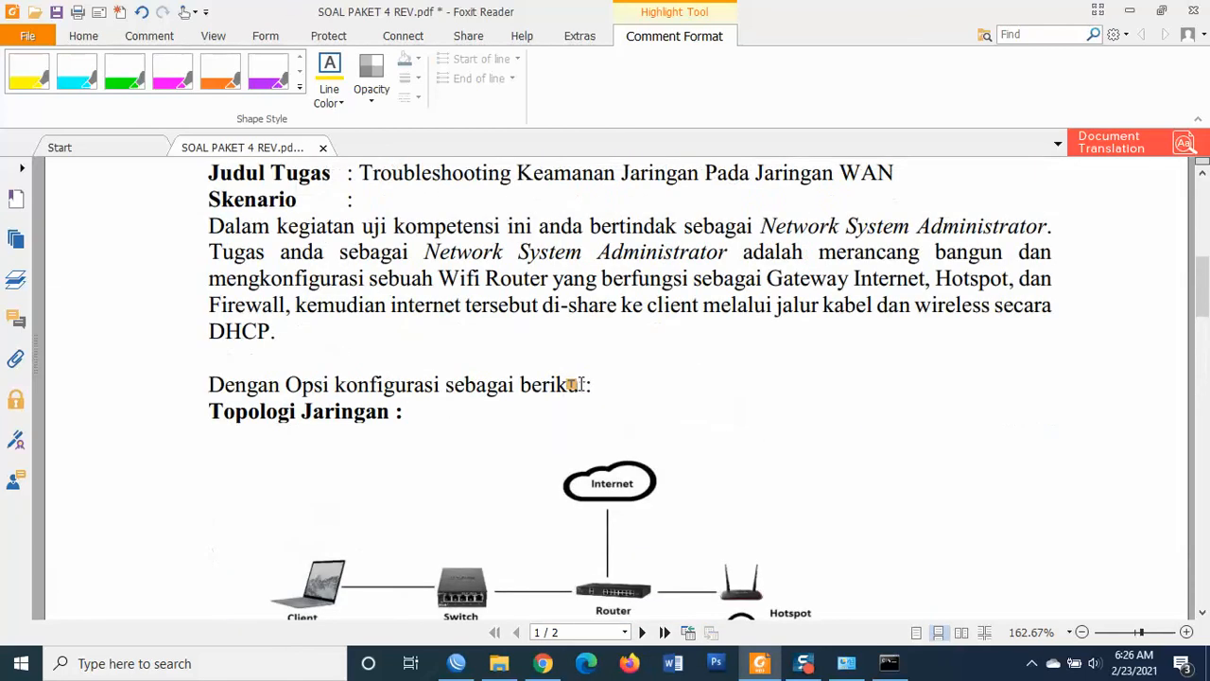
scroll(576, 383, up, 8)
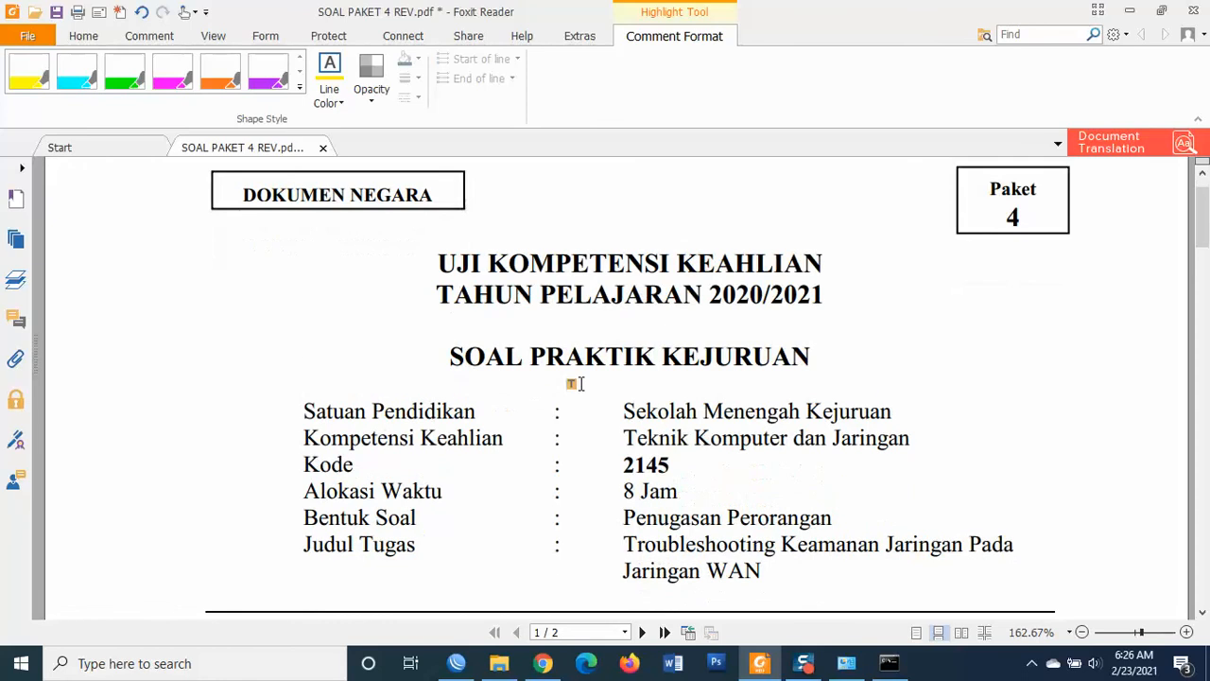